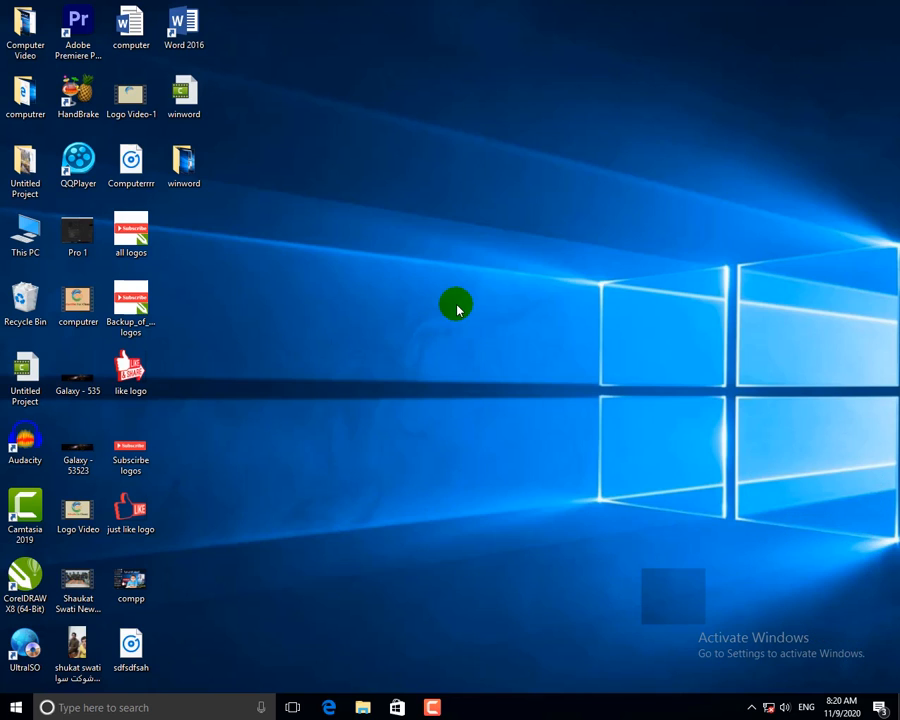
Launch Microsoft Word by running winword from the Run box.
{"action": "key", "text": "super+r"}
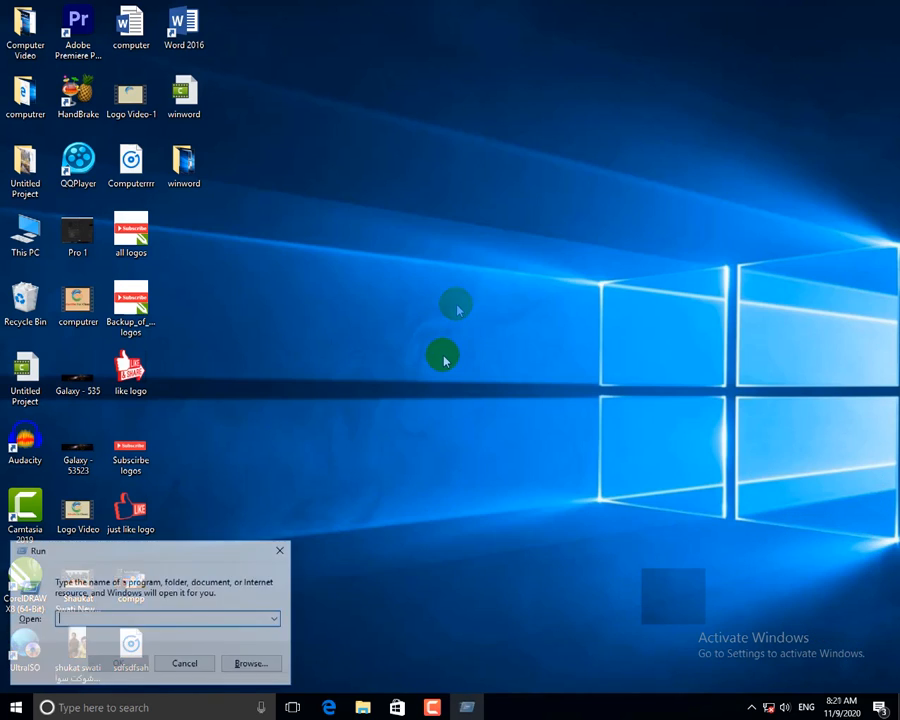
{"action": "type", "text": "winword"}
{"action": "key", "text": "Return"}
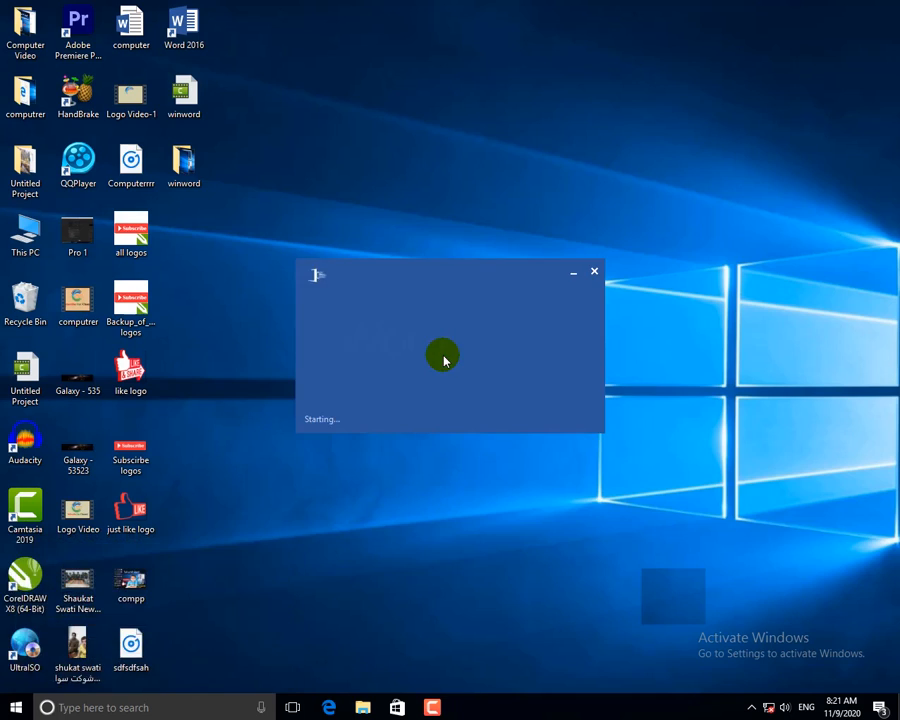
Create a new blank document.
{"action": "left_click", "coordinate": [361, 206]}
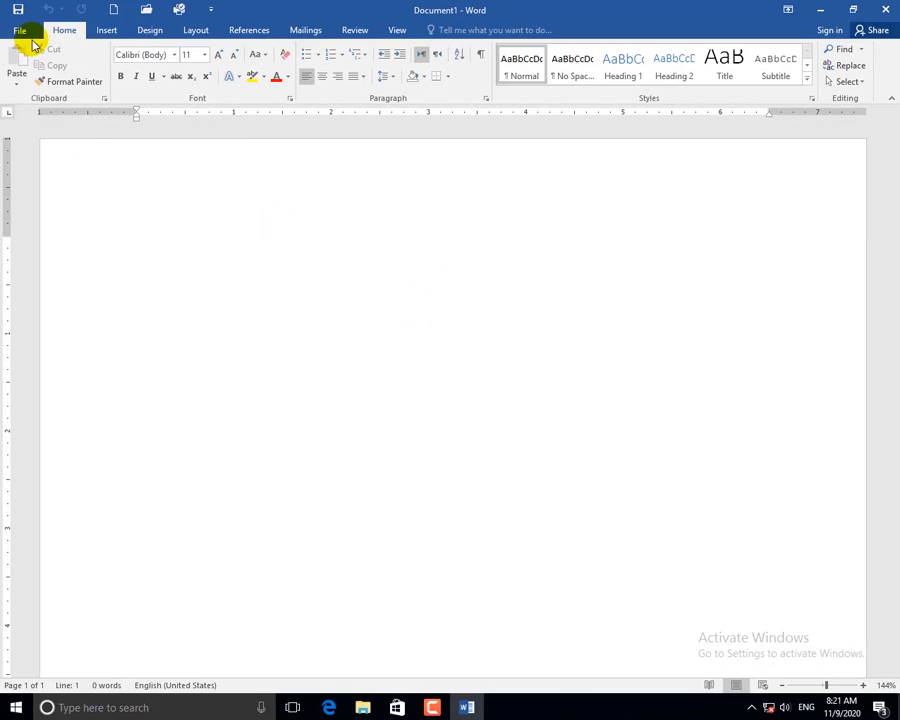
{"action": "left_click", "coordinate": [28, 35]}
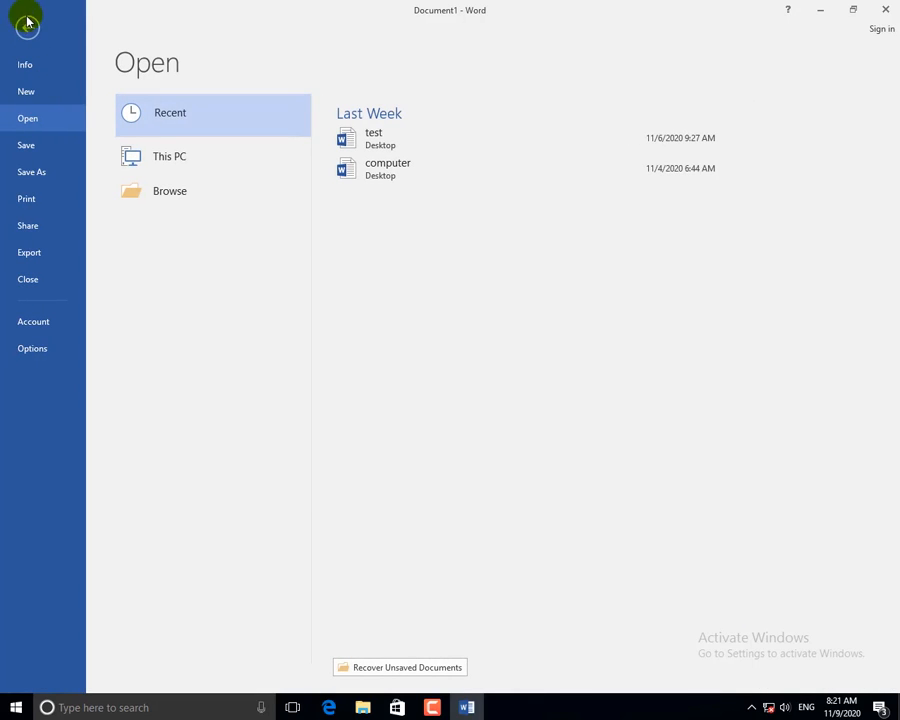
{"action": "left_click", "coordinate": [28, 26]}
Browse Documents in the Open dialog, then cancel it and return to the blank document.
{"action": "left_click", "coordinate": [18, 31]}
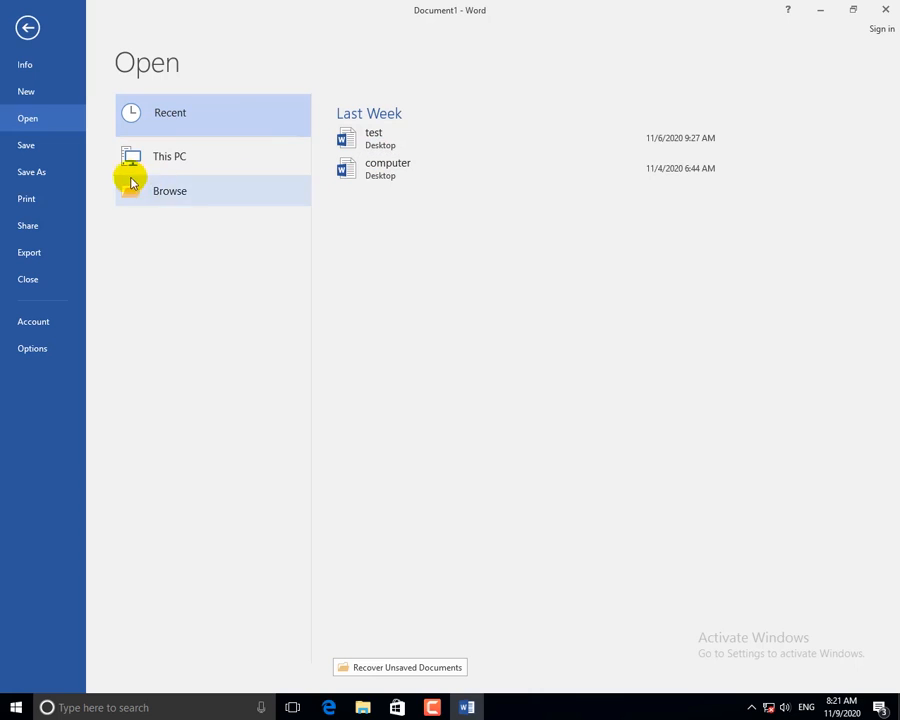
{"action": "left_click", "coordinate": [169, 163]}
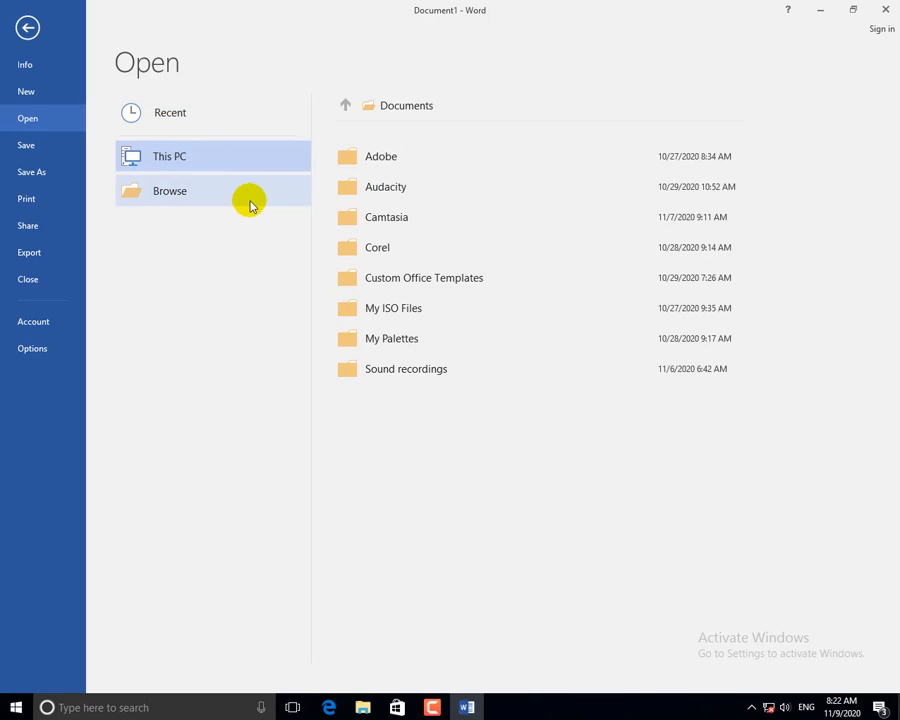
{"action": "left_click", "coordinate": [158, 199]}
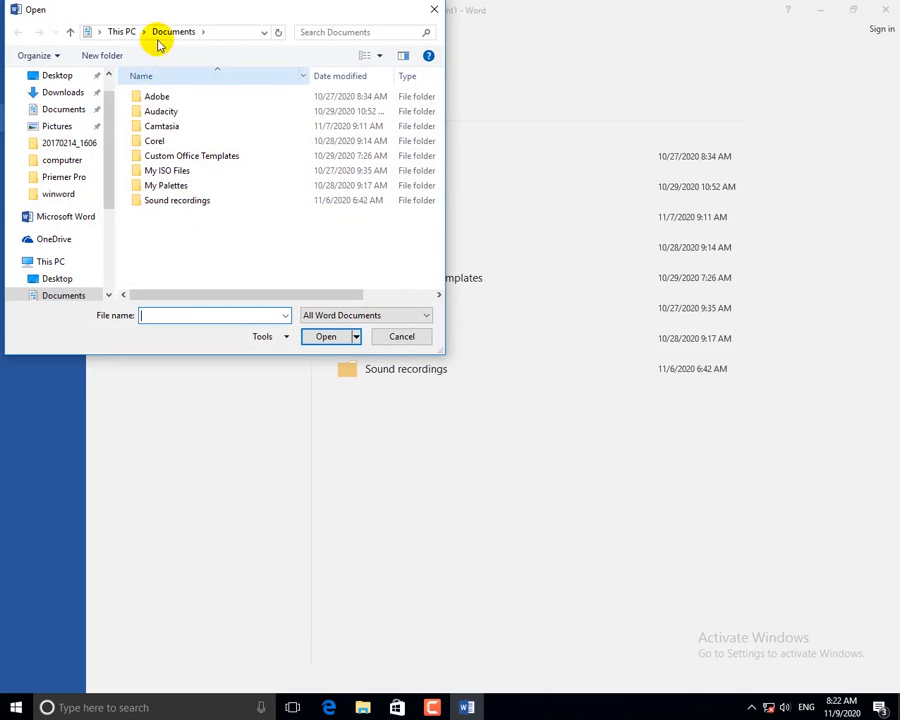
{"action": "left_click_drag", "start_coordinate": [176, 12], "coordinate": [353, 48]}
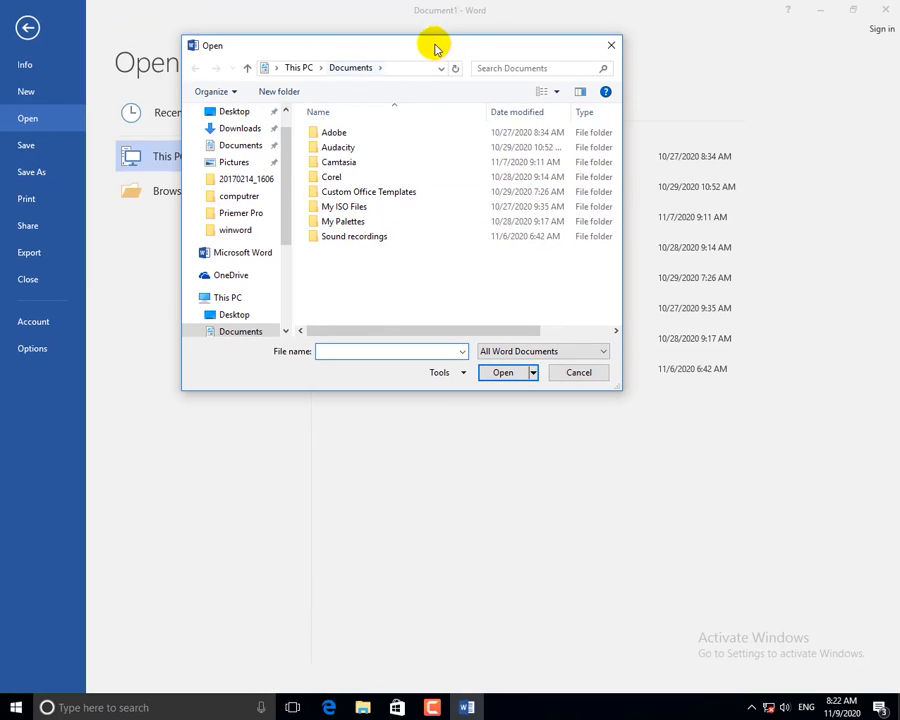
{"action": "left_click_drag", "start_coordinate": [432, 46], "coordinate": [405, 127]}
{"action": "left_click", "coordinate": [574, 134]}
{"action": "left_click", "coordinate": [27, 27]}
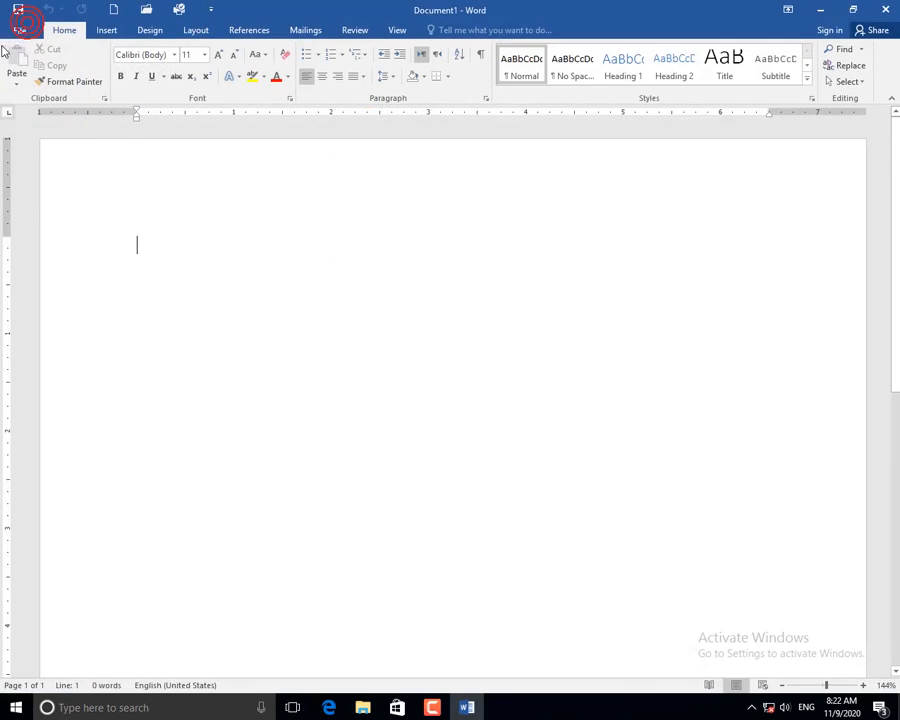
Type 'This is a bag.' into Document1 and show its Info page.
{"action": "left_click", "coordinate": [17, 32]}
{"action": "left_click", "coordinate": [28, 65]}
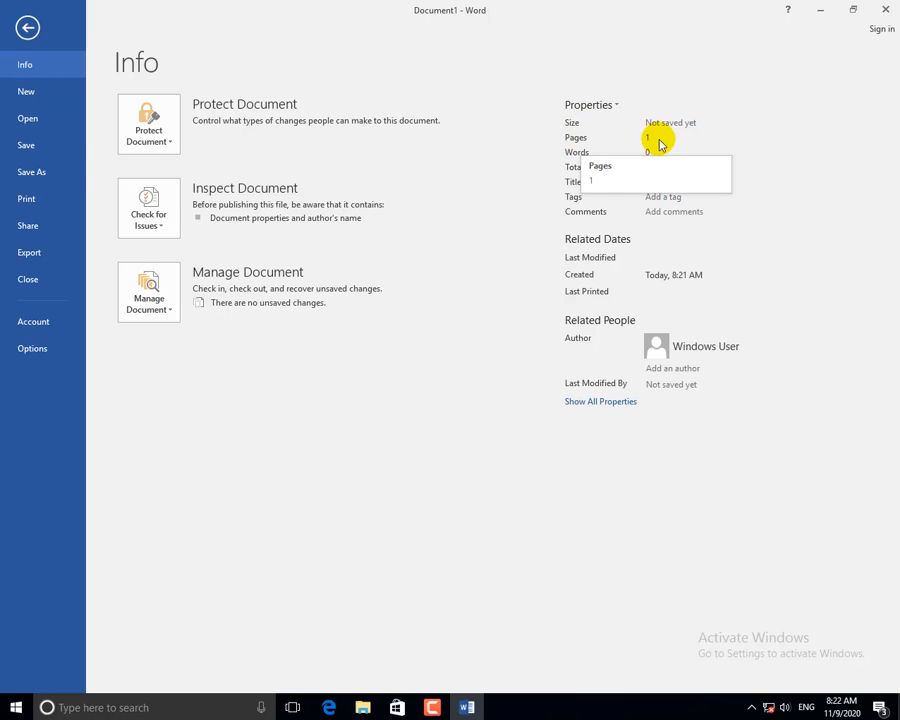
{"action": "left_click", "coordinate": [28, 29]}
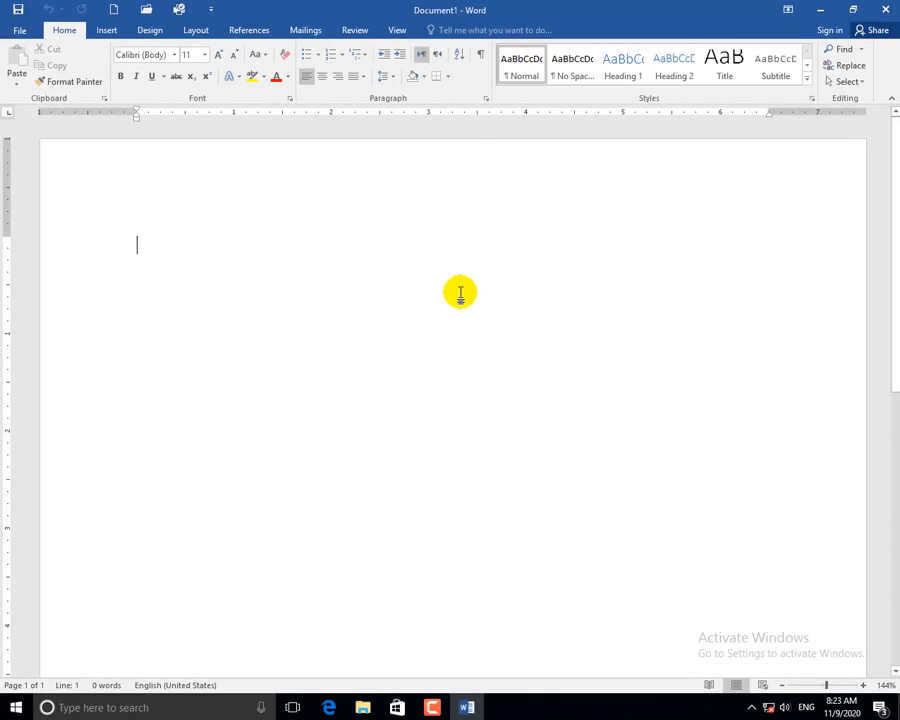
{"action": "type", "text": "This is a bag."}
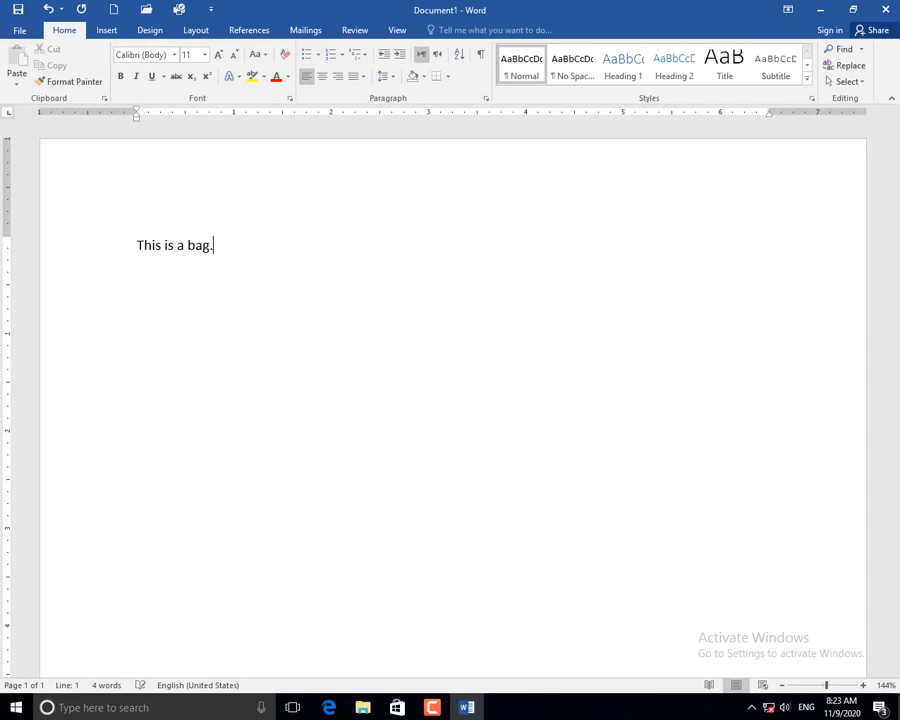
{"action": "left_click", "coordinate": [31, 33]}
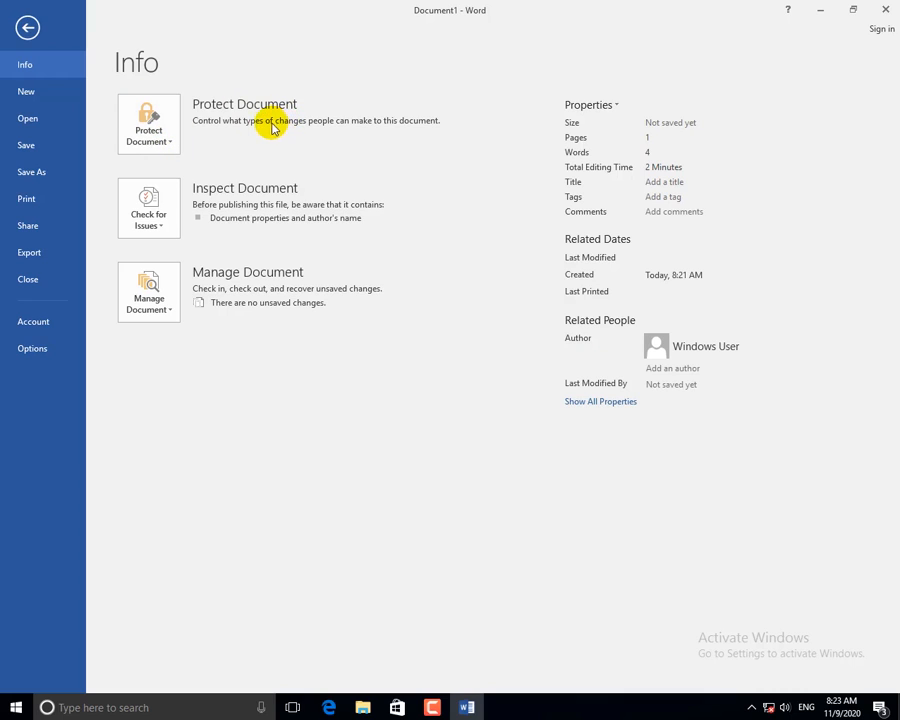
Choose Mark as Final from the Protect Document options.
{"action": "left_click", "coordinate": [162, 142]}
{"action": "left_click", "coordinate": [405, 87]}
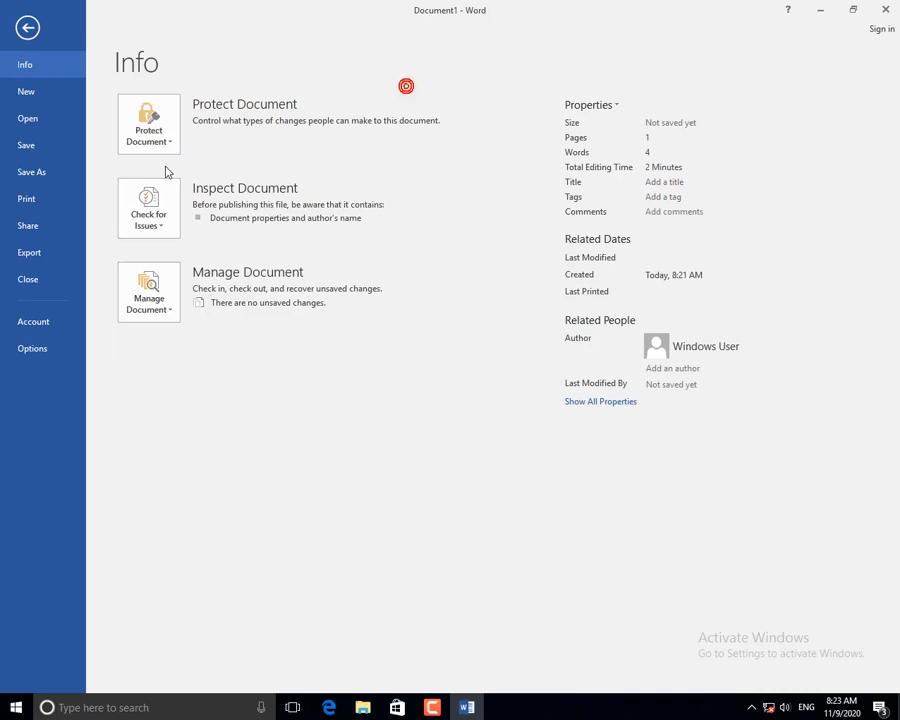
{"action": "left_click", "coordinate": [155, 145]}
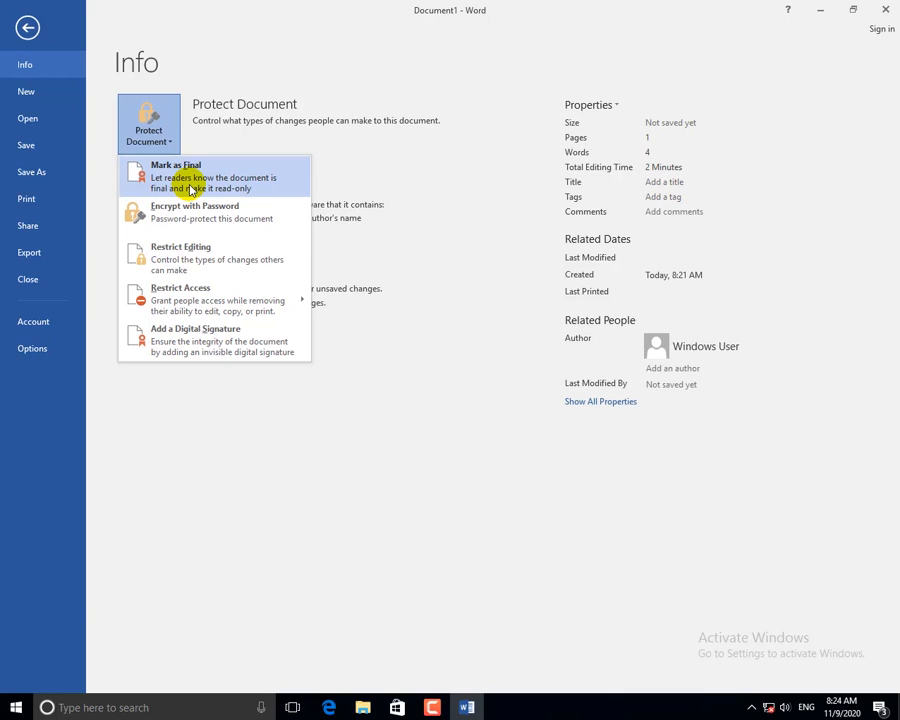
{"action": "left_click", "coordinate": [191, 189]}
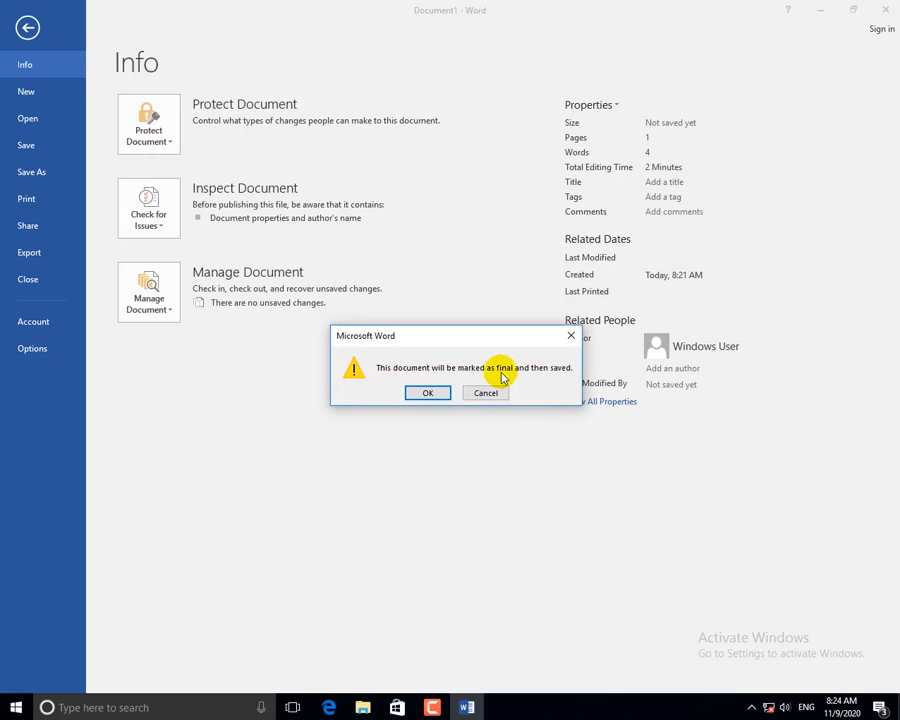
Save the document to the Desktop as 'Test' and acknowledge the Marked as Final notice.
{"action": "left_click", "coordinate": [427, 393]}
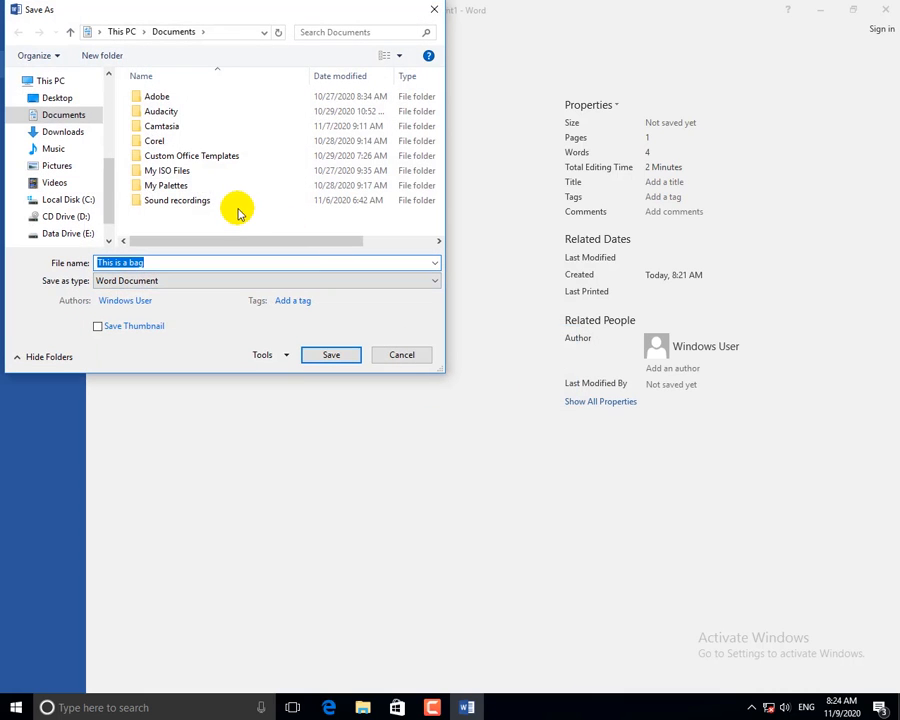
{"action": "left_click", "coordinate": [60, 97]}
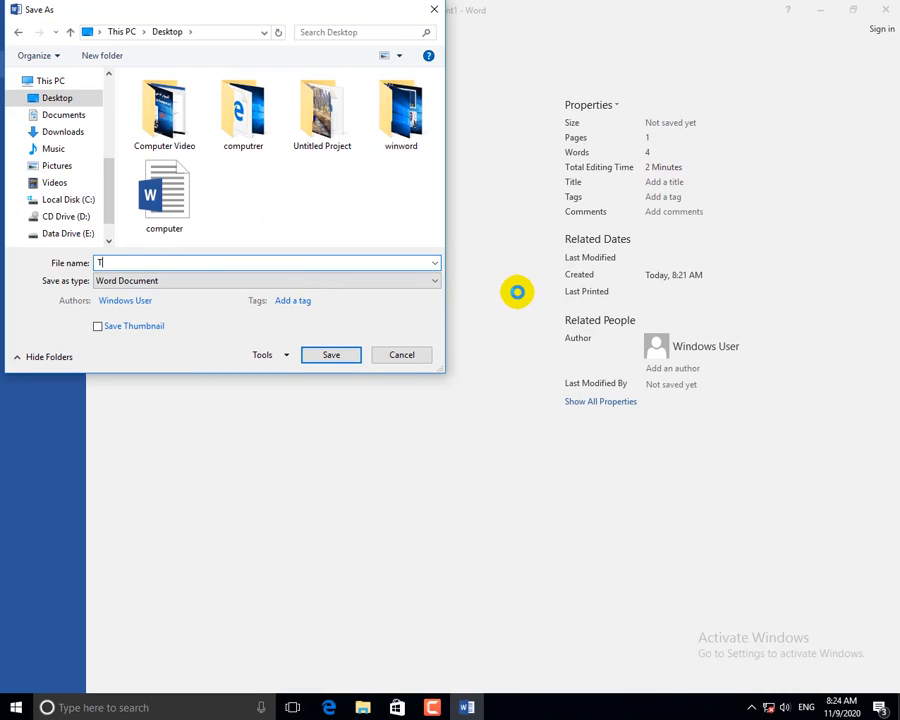
{"action": "type", "text": "Test"}
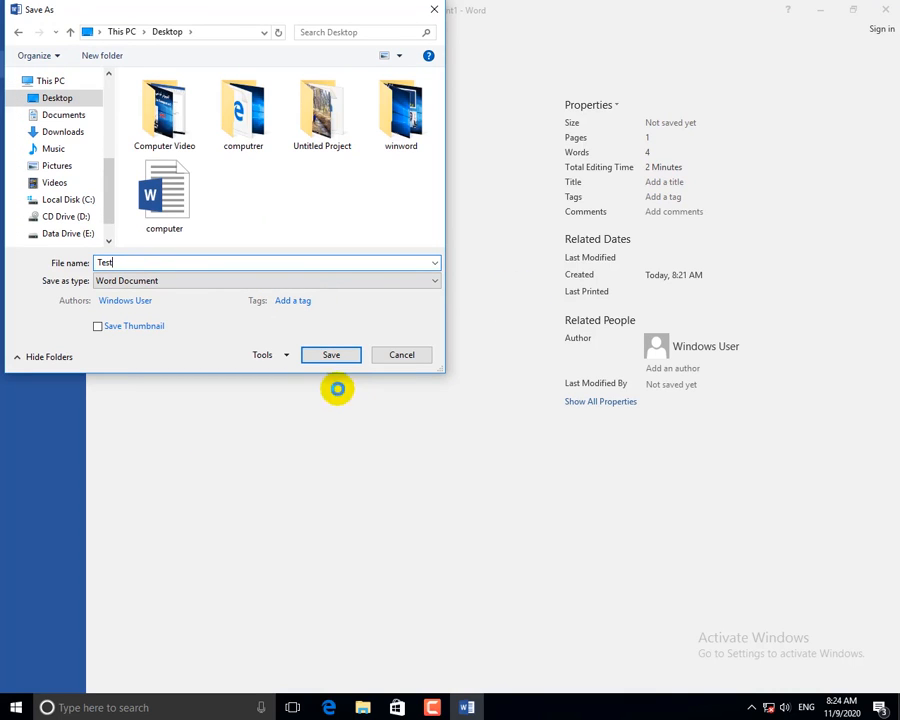
{"action": "left_click", "coordinate": [340, 356]}
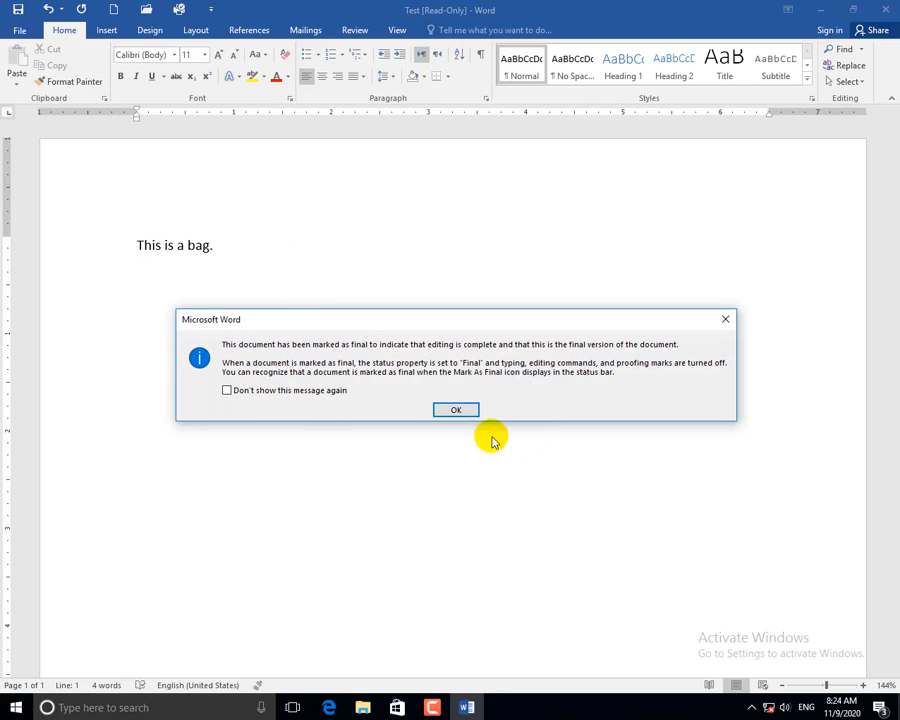
{"action": "left_click", "coordinate": [456, 409]}
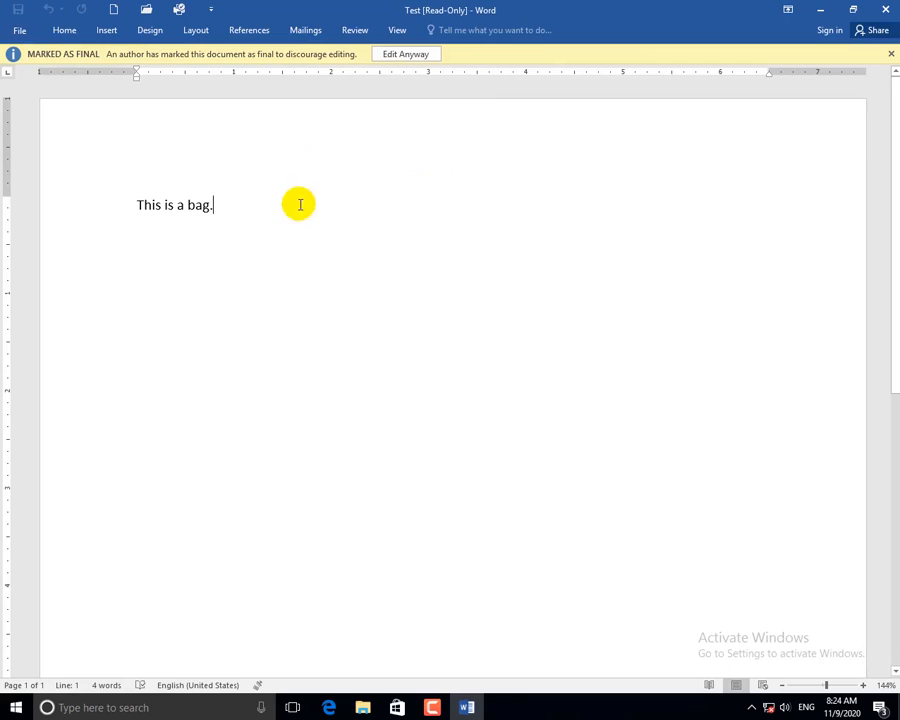
Try deleting the sentence and the word 'a', confirming the final document is locked.
{"action": "left_click_drag", "start_coordinate": [252, 200], "coordinate": [100, 217]}
{"action": "key", "text": "Delete"}
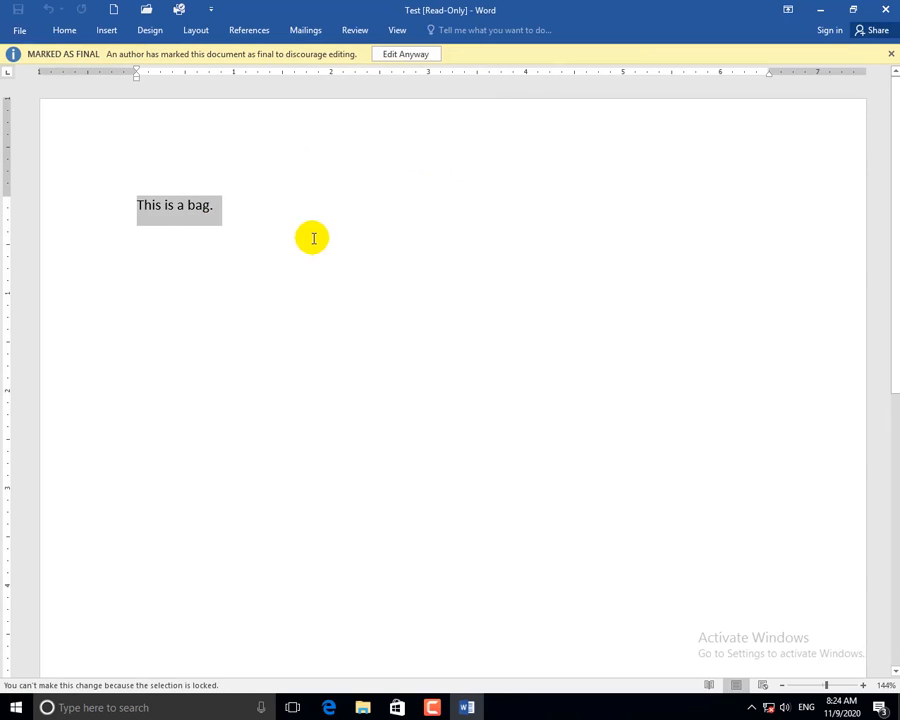
{"action": "left_click", "coordinate": [214, 205]}
{"action": "double_click", "coordinate": [174, 204]}
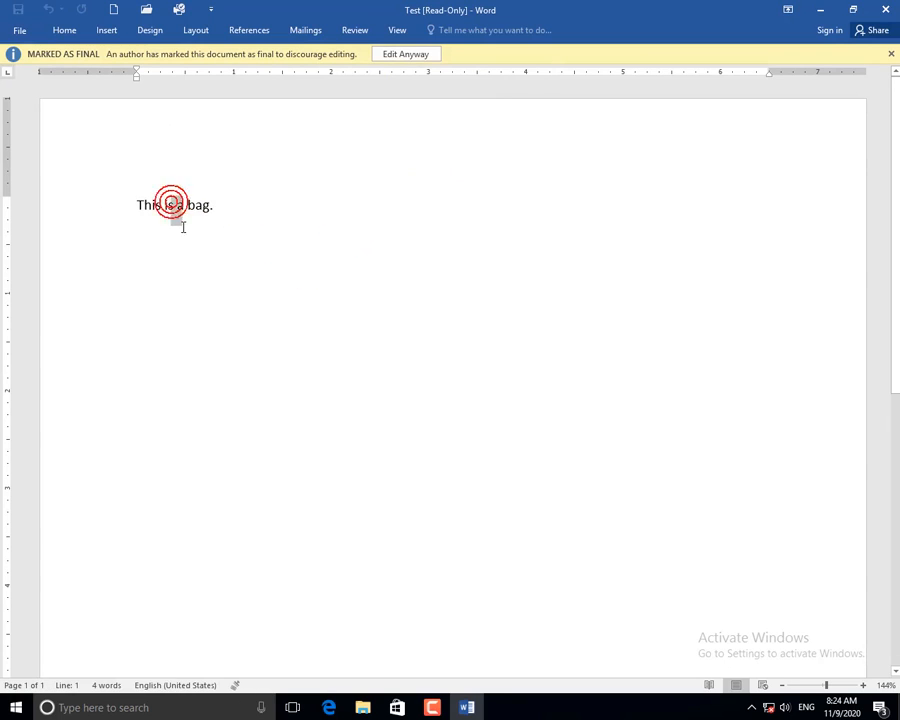
{"action": "key", "text": "Delete"}
{"action": "left_click", "coordinate": [232, 218]}
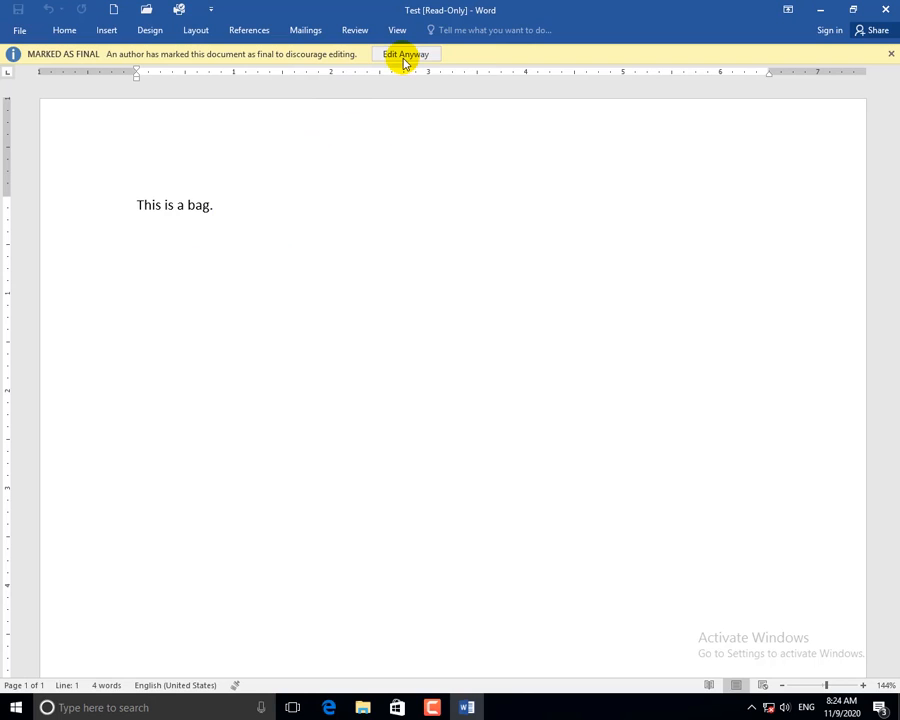
Enable editing with Edit Anyway, leave the line as 'This is a bag.g', and show Info.
{"action": "left_click", "coordinate": [404, 58]}
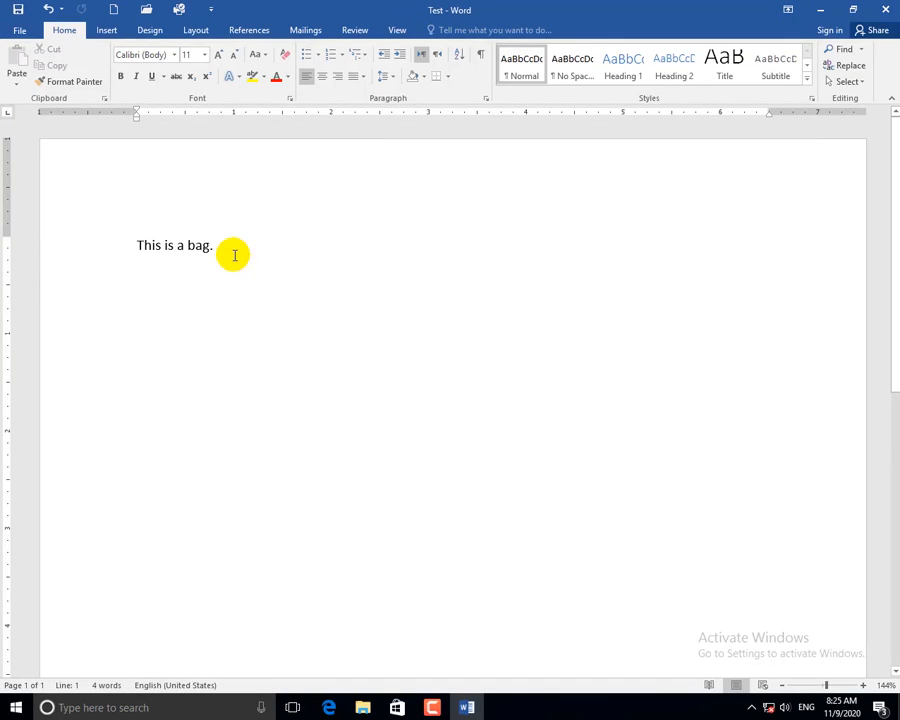
{"action": "type", "text": "gtryu"}
{"action": "key", "text": "BackSpace"}
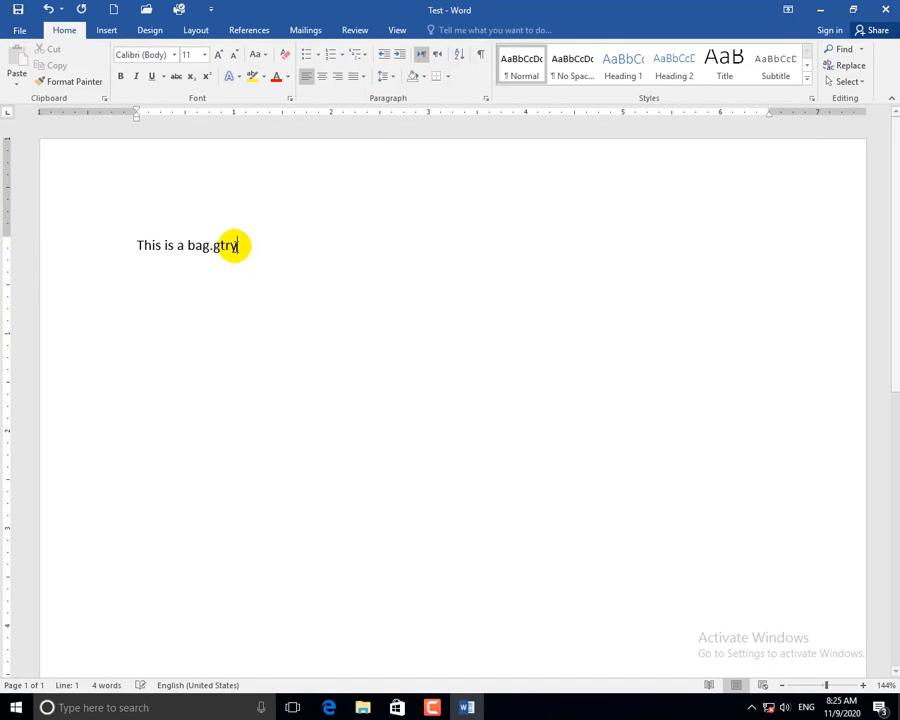
{"action": "key", "text": "BackSpace"}
{"action": "key", "text": "BackSpace"}
{"action": "key", "text": "BackSpace"}
{"action": "triple_click", "coordinate": [267, 245]}
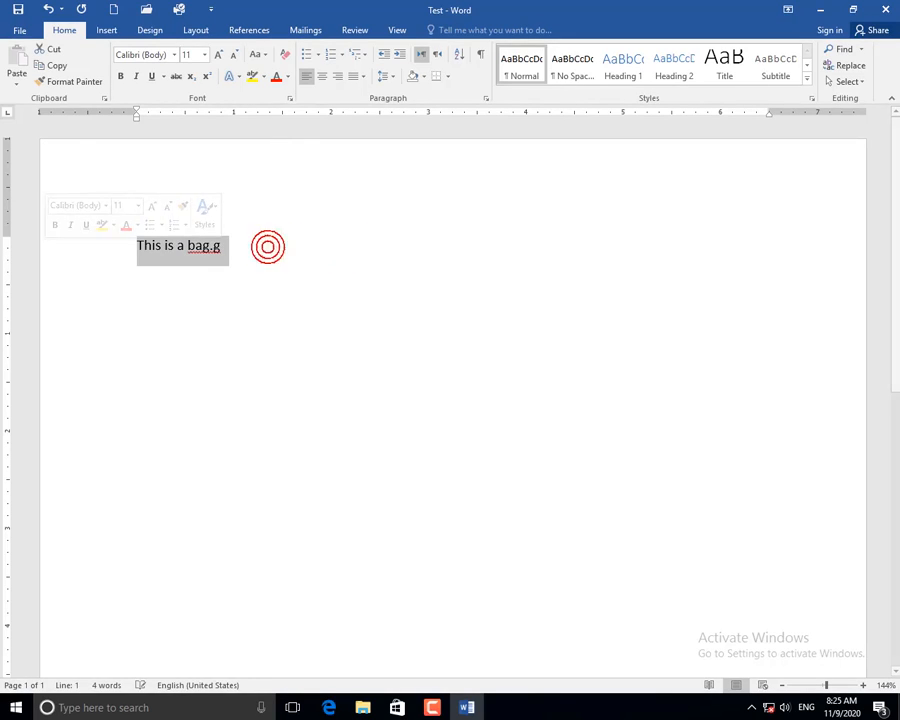
{"action": "left_click", "coordinate": [20, 31]}
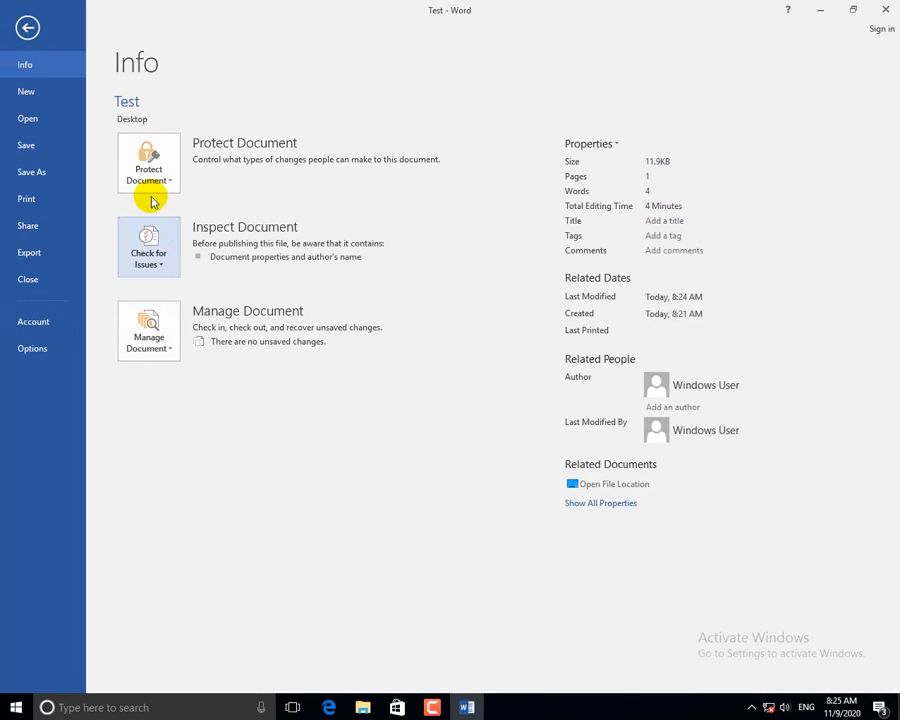
Encrypt Test with a password, entering and confirming it in Encrypt with Password.
{"action": "left_click", "coordinate": [148, 172]}
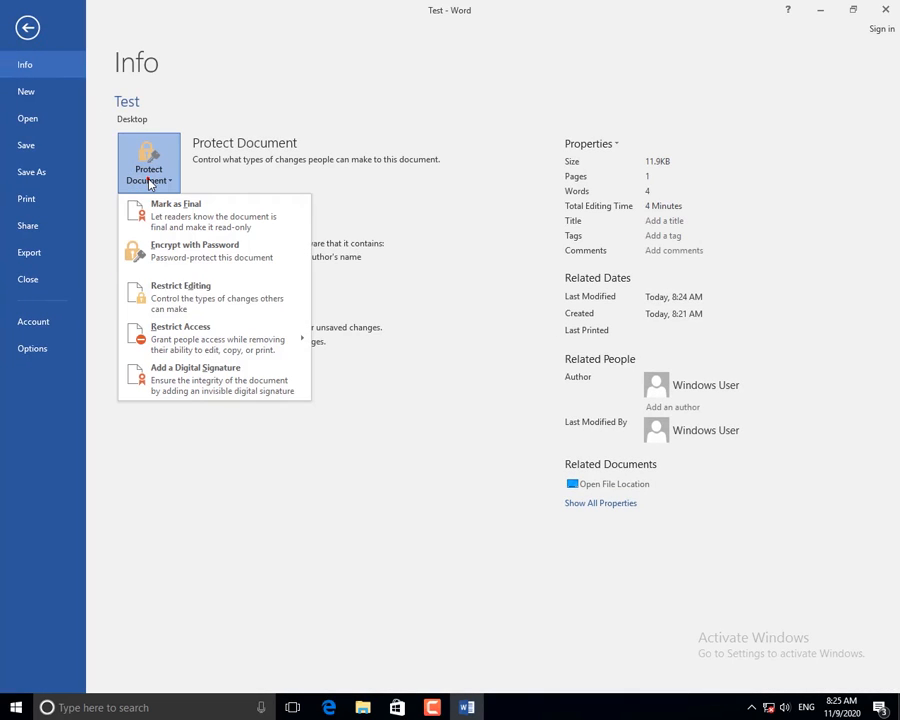
{"action": "left_click", "coordinate": [201, 258]}
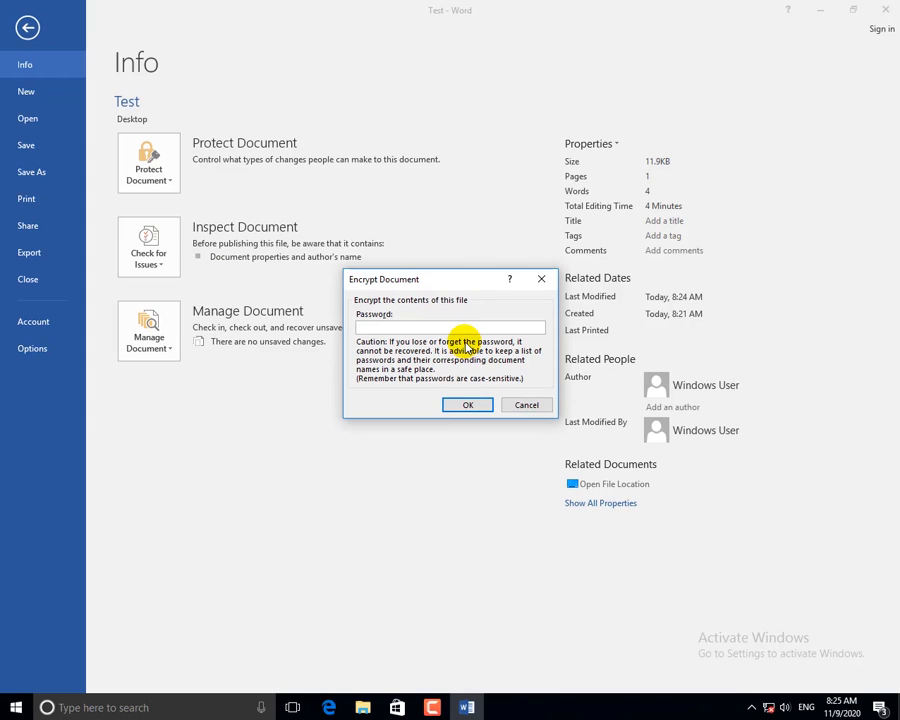
{"action": "type", "text": "1"}
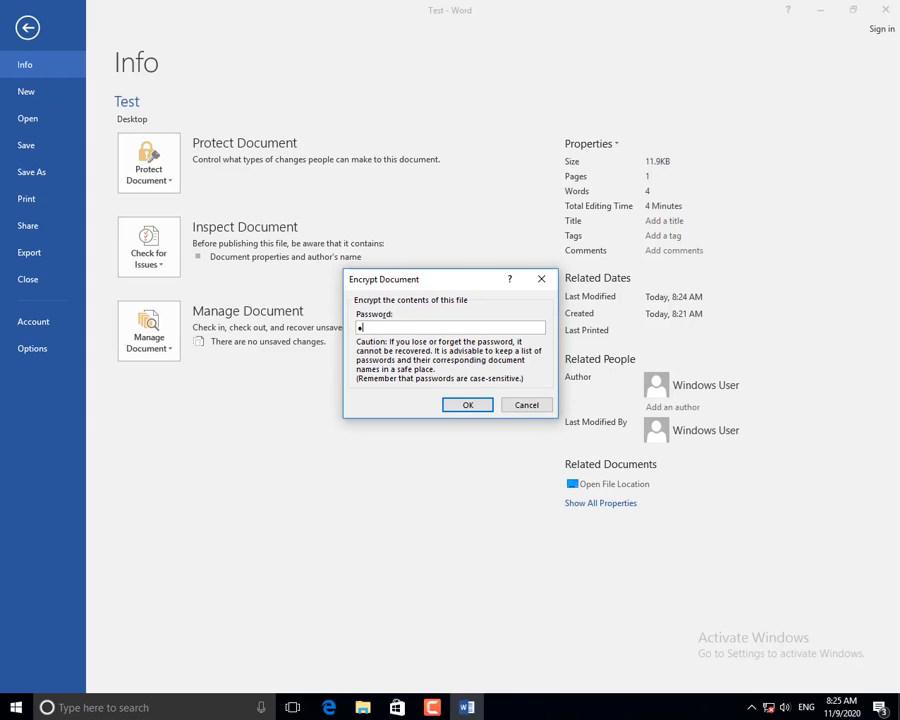
{"action": "type", "text": "2"}
{"action": "left_click", "coordinate": [469, 408]}
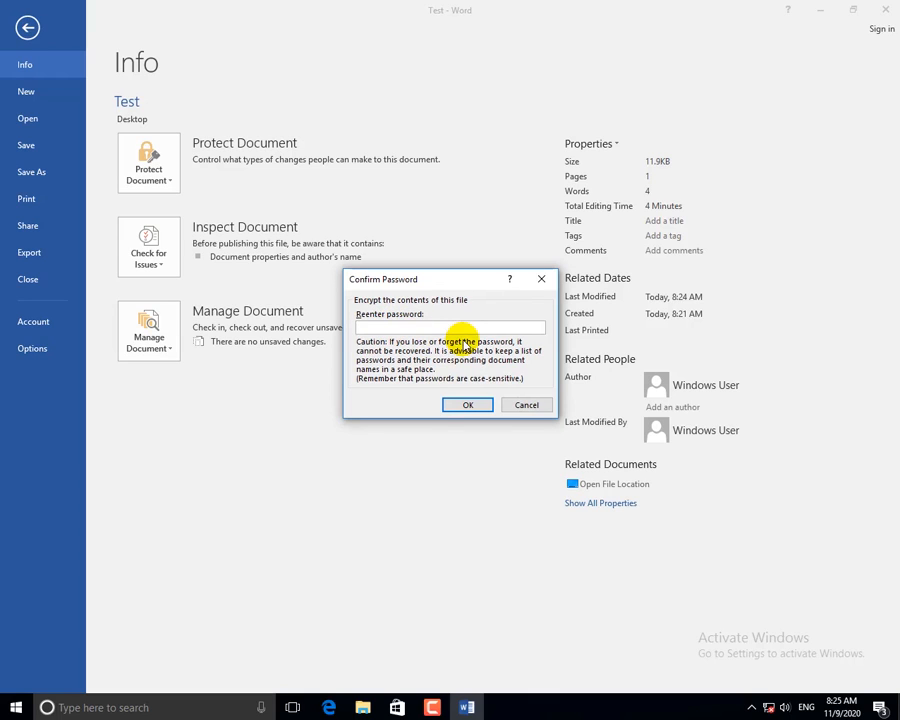
{"action": "type", "text": "12"}
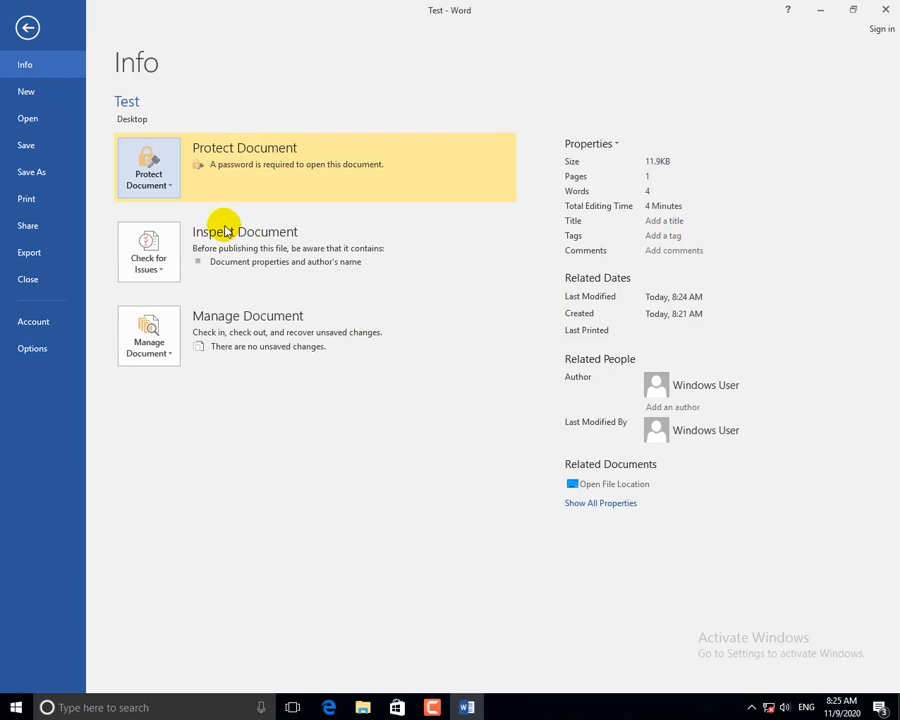
Save and close Test, then reopen it from the desktop by entering its password.
{"action": "left_click", "coordinate": [28, 28]}
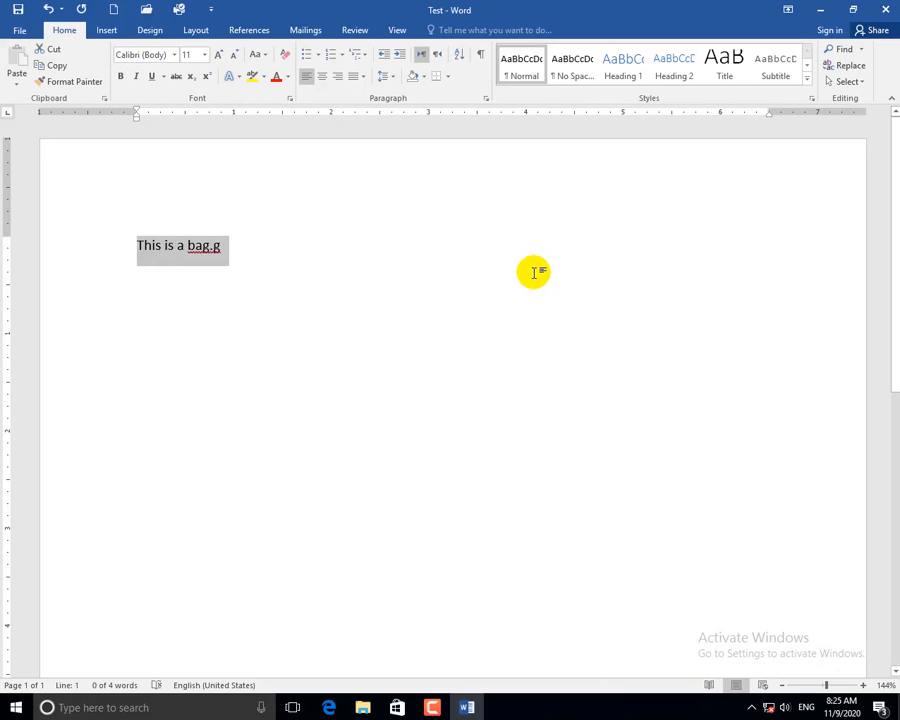
{"action": "key", "text": "ctrl+s"}
{"action": "left_click", "coordinate": [893, 13]}
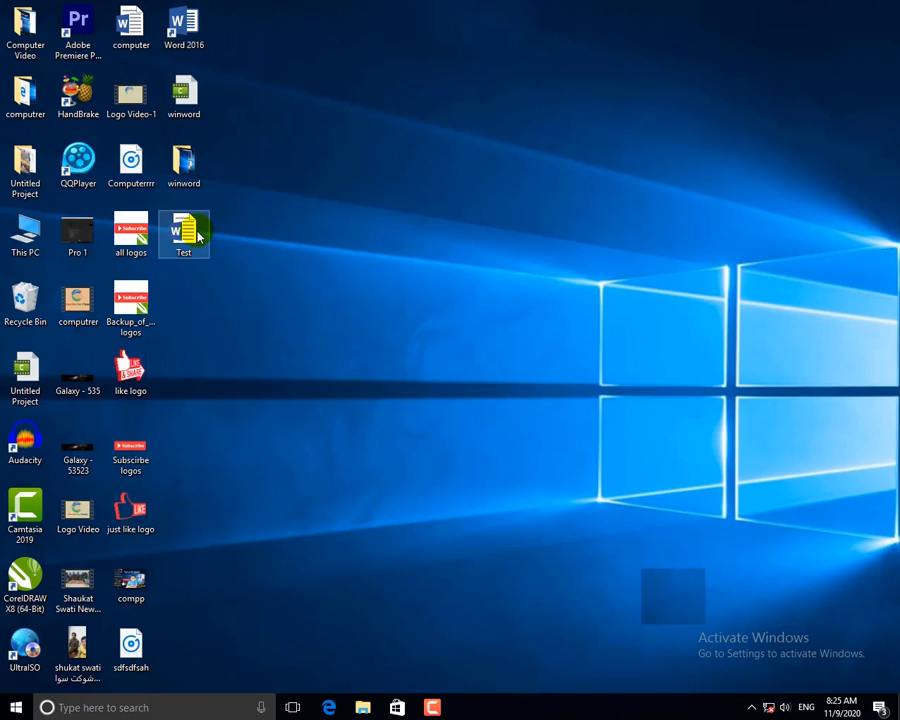
{"action": "double_click", "coordinate": [186, 233]}
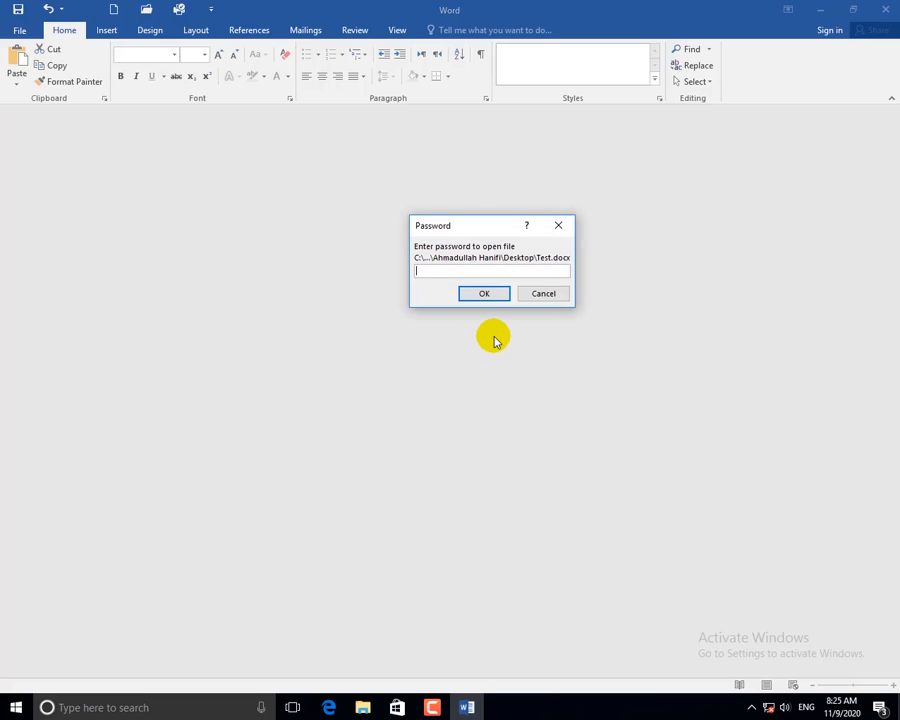
{"action": "type", "text": "123"}
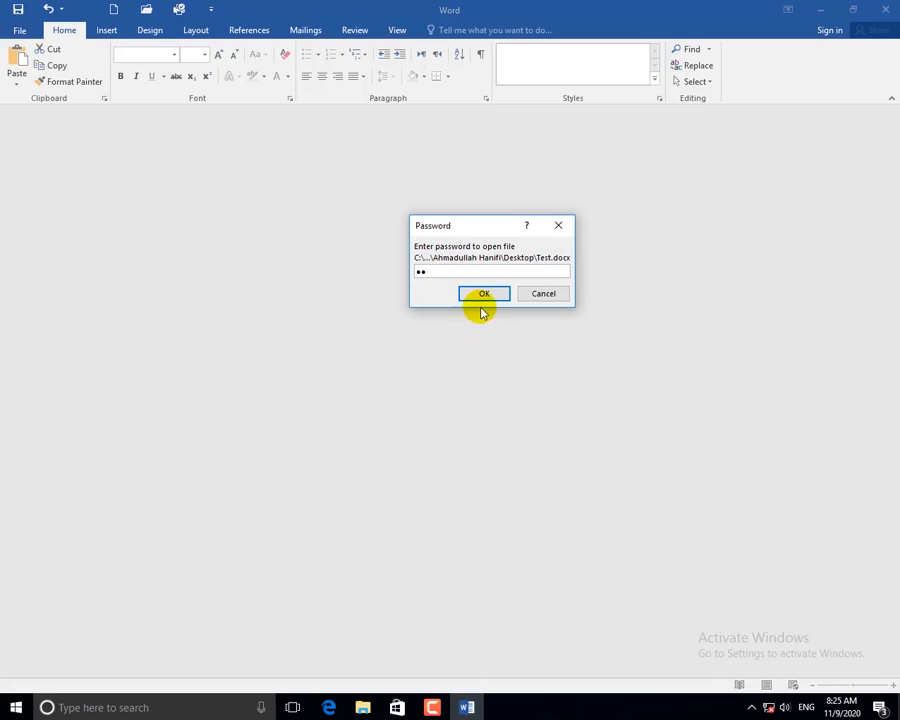
{"action": "left_click", "coordinate": [483, 294]}
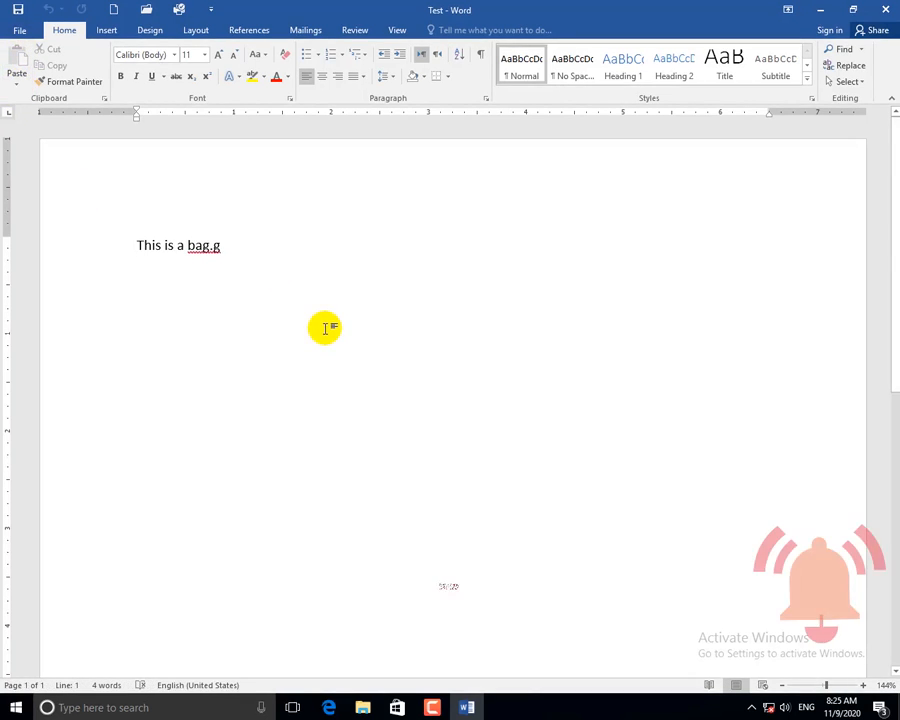
Clear the password in Encrypt with Password so Test no longer needs one to open.
{"action": "left_click", "coordinate": [20, 31]}
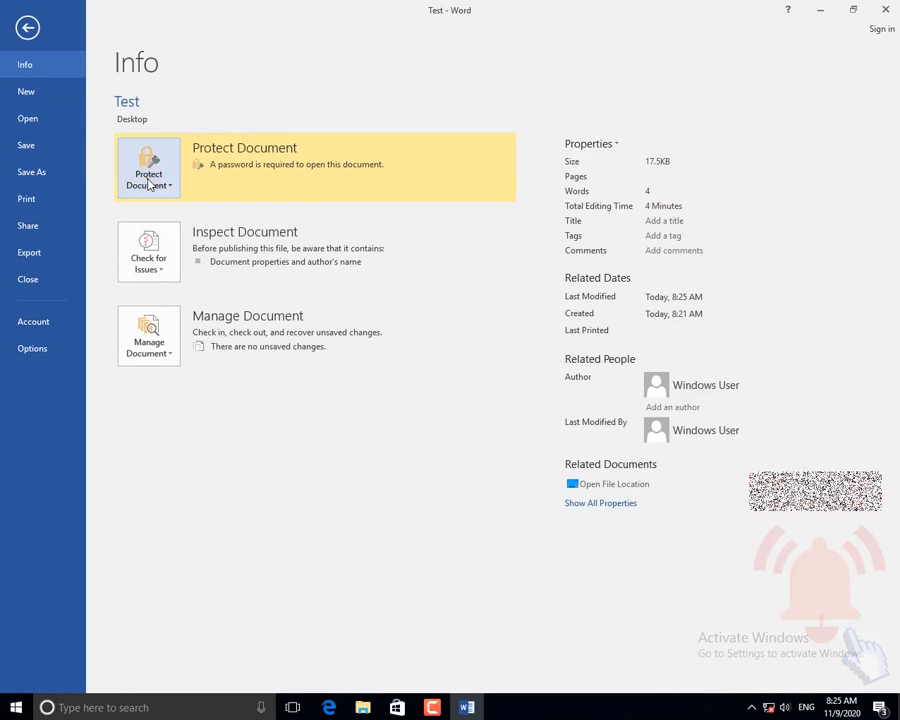
{"action": "left_click", "coordinate": [148, 176]}
{"action": "left_click", "coordinate": [192, 264]}
{"action": "type", "text": "12"}
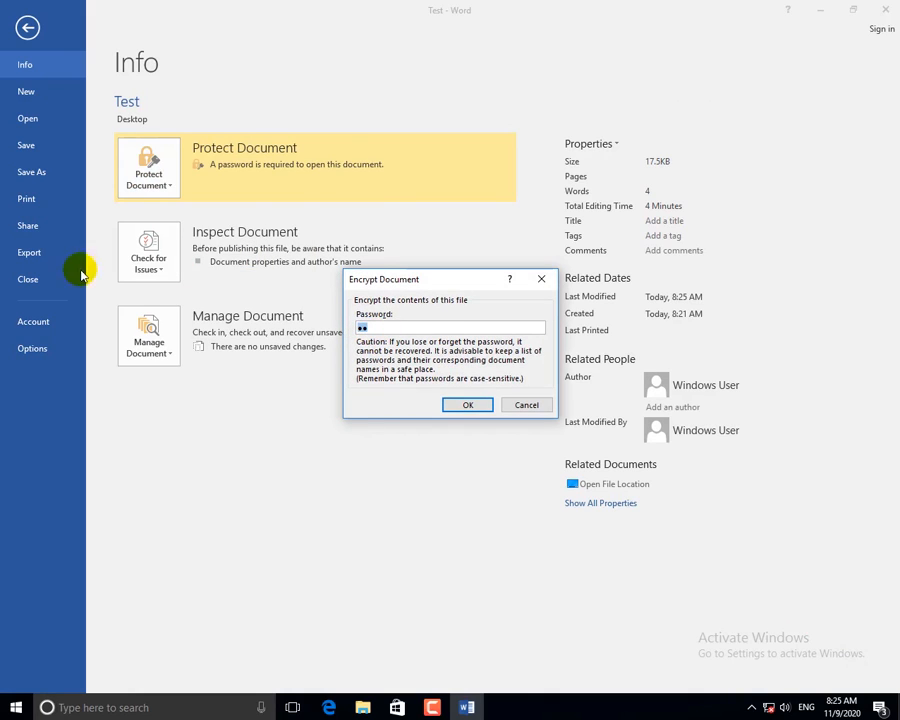
{"action": "key", "text": "BackSpace"}
{"action": "key", "text": "BackSpace"}
{"action": "left_click", "coordinate": [464, 404]}
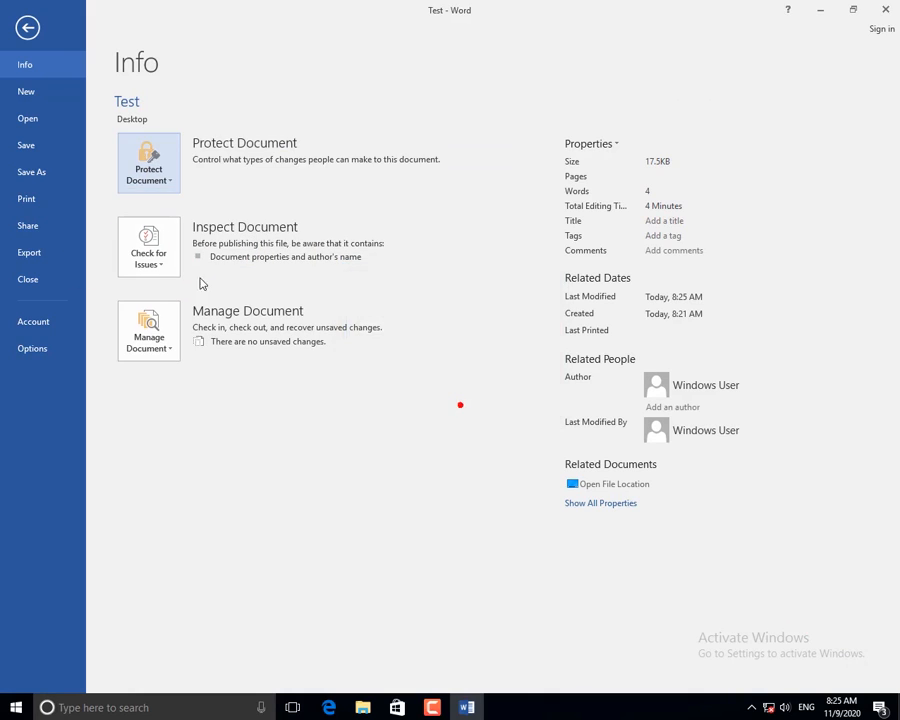
{"action": "left_click", "coordinate": [27, 27]}
{"action": "left_click", "coordinate": [403, 304]}
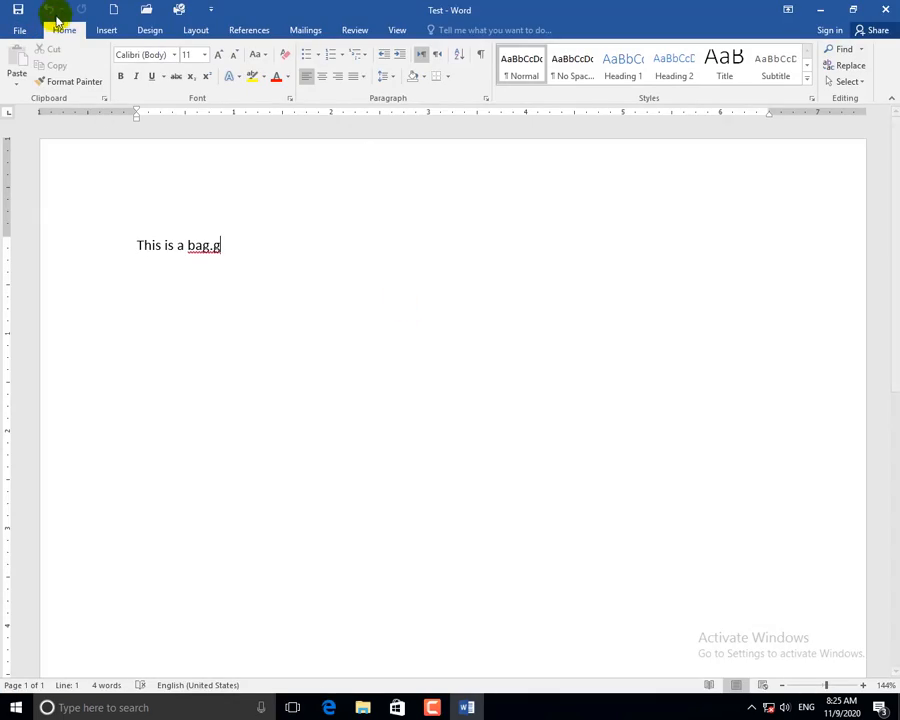
Save and close Test, reopen it from the desktop, and delete all its text.
{"action": "left_click", "coordinate": [16, 14]}
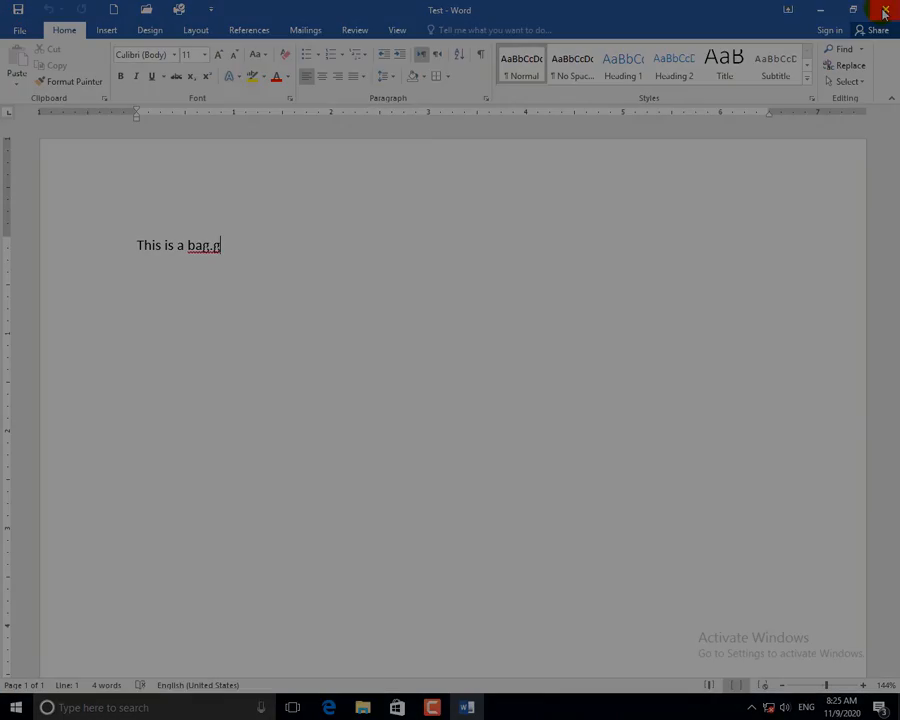
{"action": "left_click", "coordinate": [885, 9]}
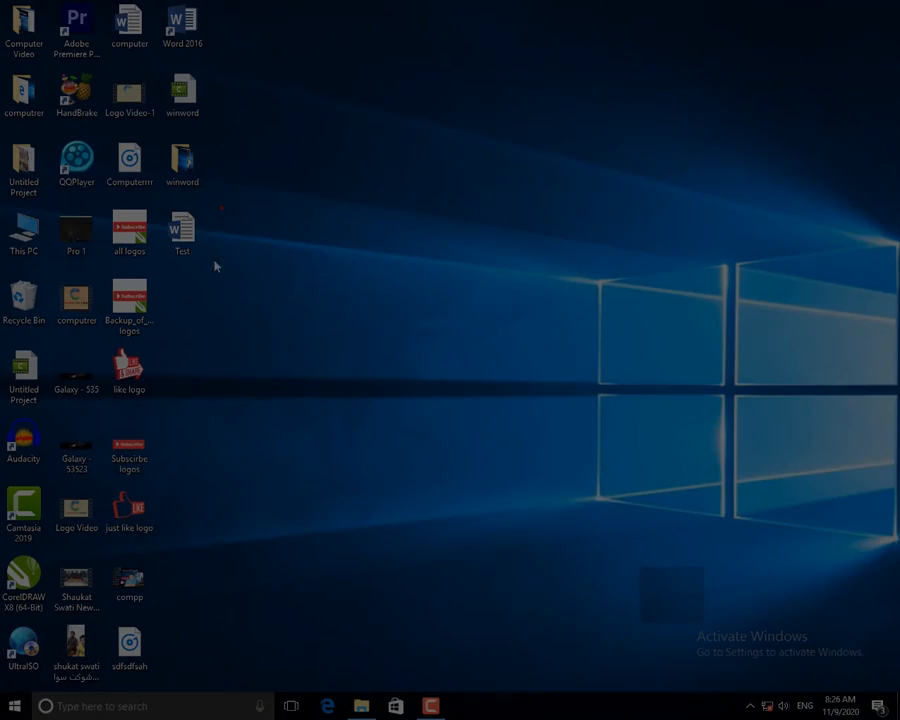
{"action": "double_click", "coordinate": [182, 232]}
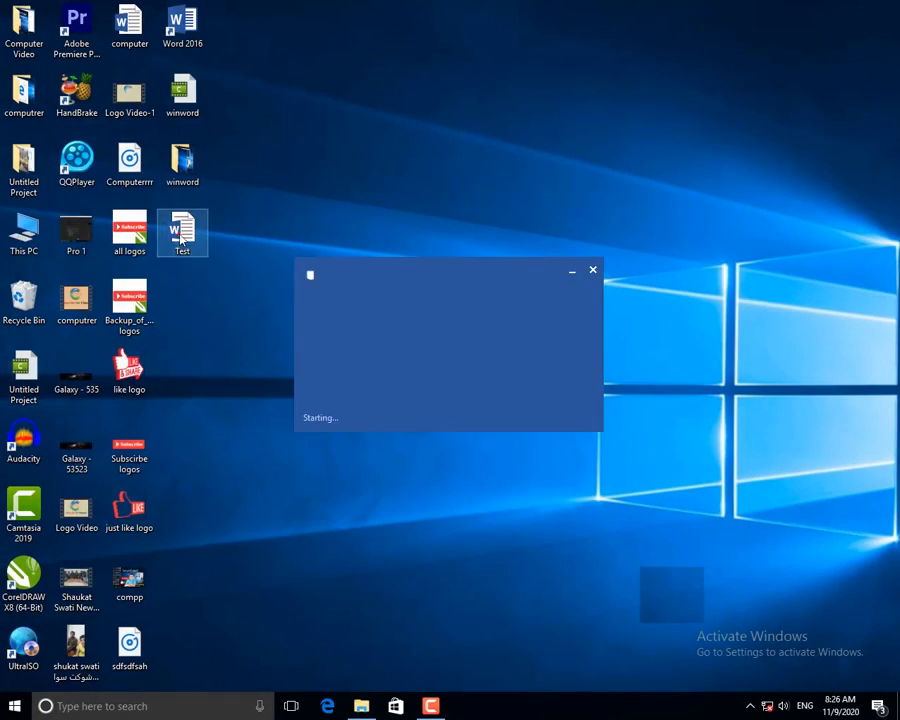
{"action": "key", "text": "ctrl+a"}
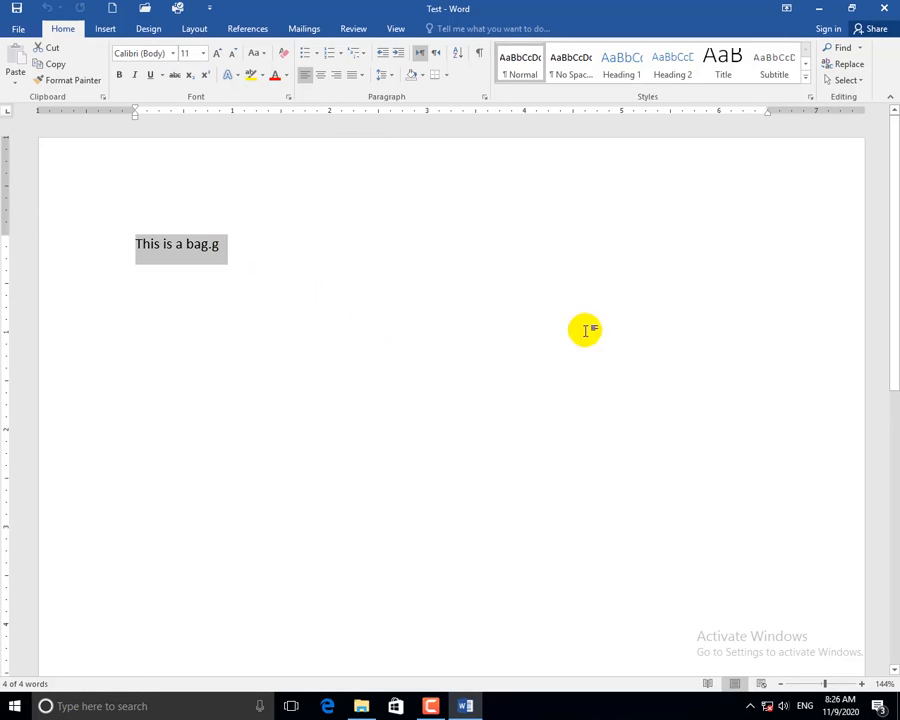
{"action": "key", "text": "Delete"}
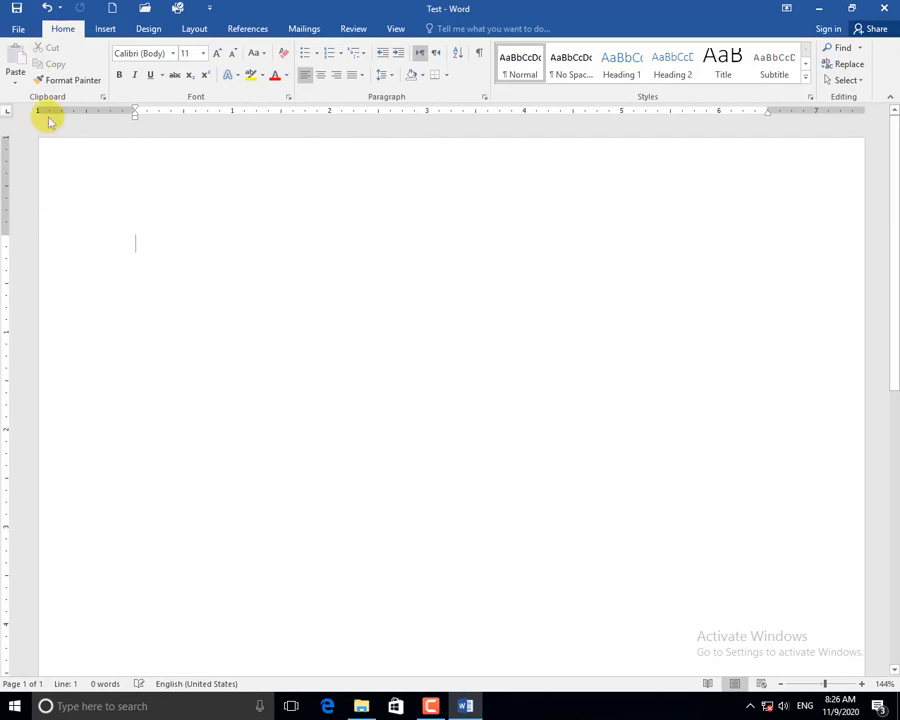
Open Test's Info page and show the Protect Document choices.
{"action": "left_click", "coordinate": [17, 30]}
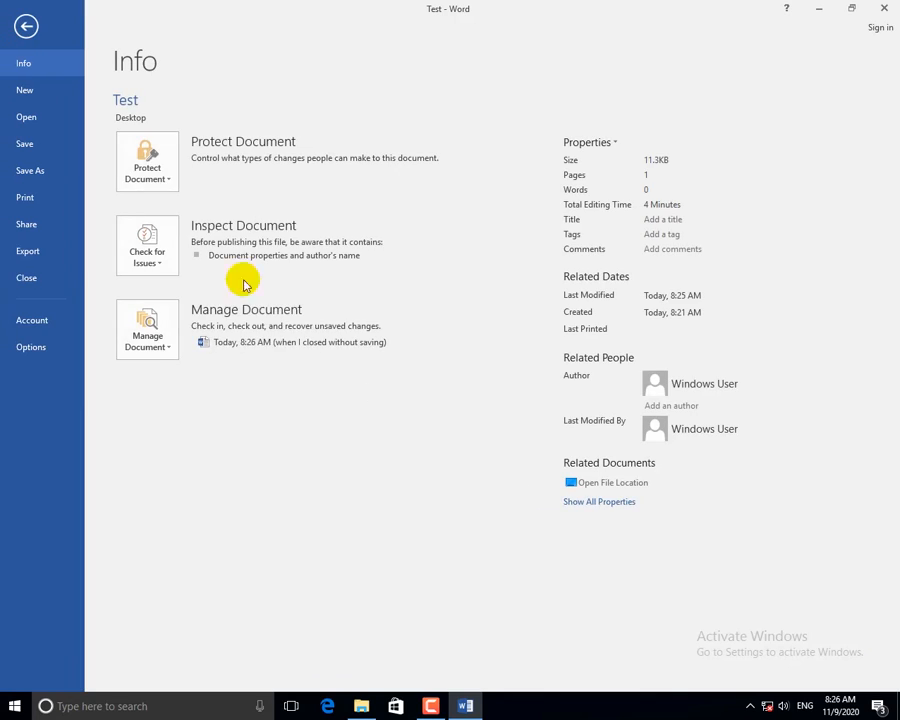
{"action": "left_click", "coordinate": [150, 172]}
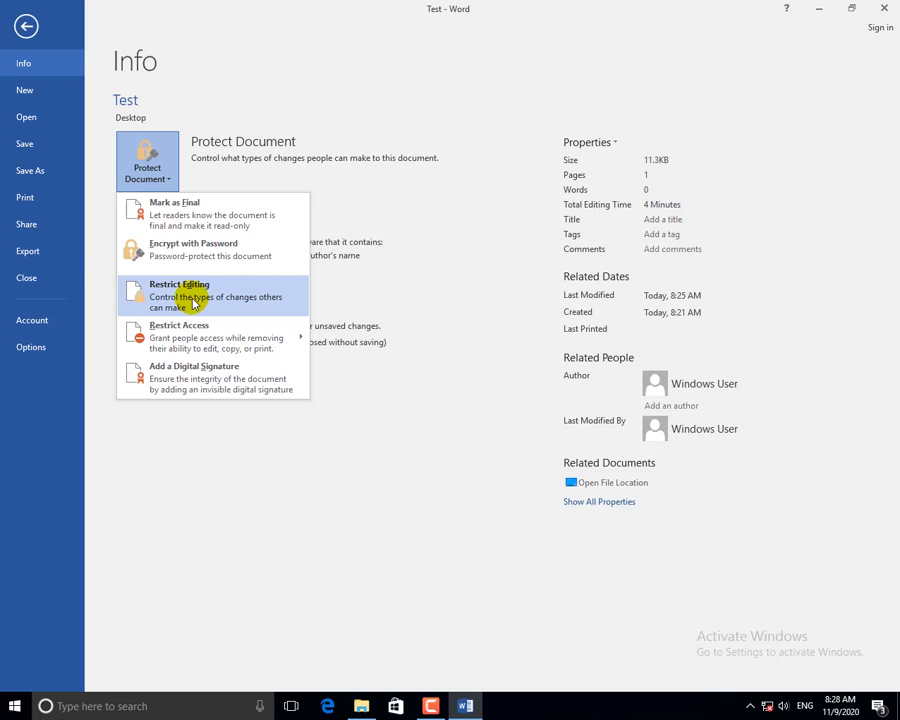
Choose Restrict Editing, limit formatting to selected styles, and allow only Filling in forms.
{"action": "left_click", "coordinate": [193, 300]}
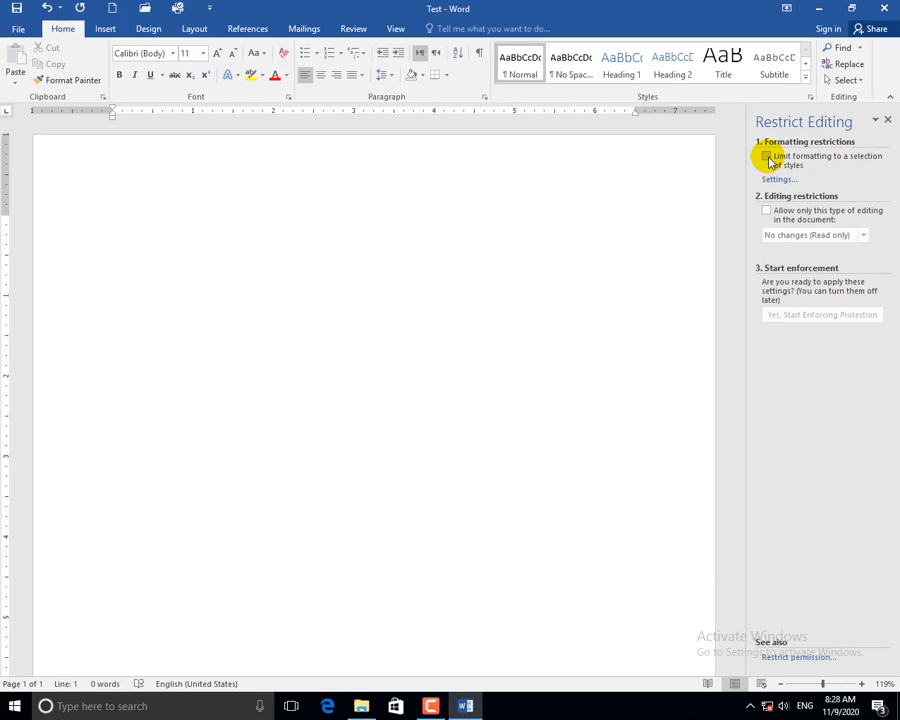
{"action": "left_click", "coordinate": [767, 157]}
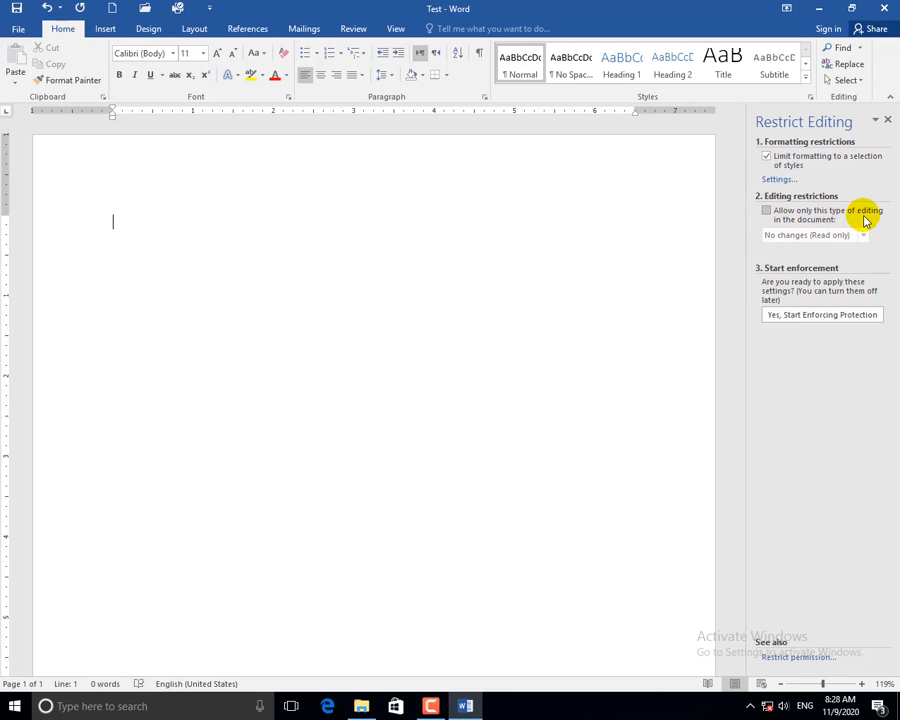
{"action": "left_click", "coordinate": [767, 213]}
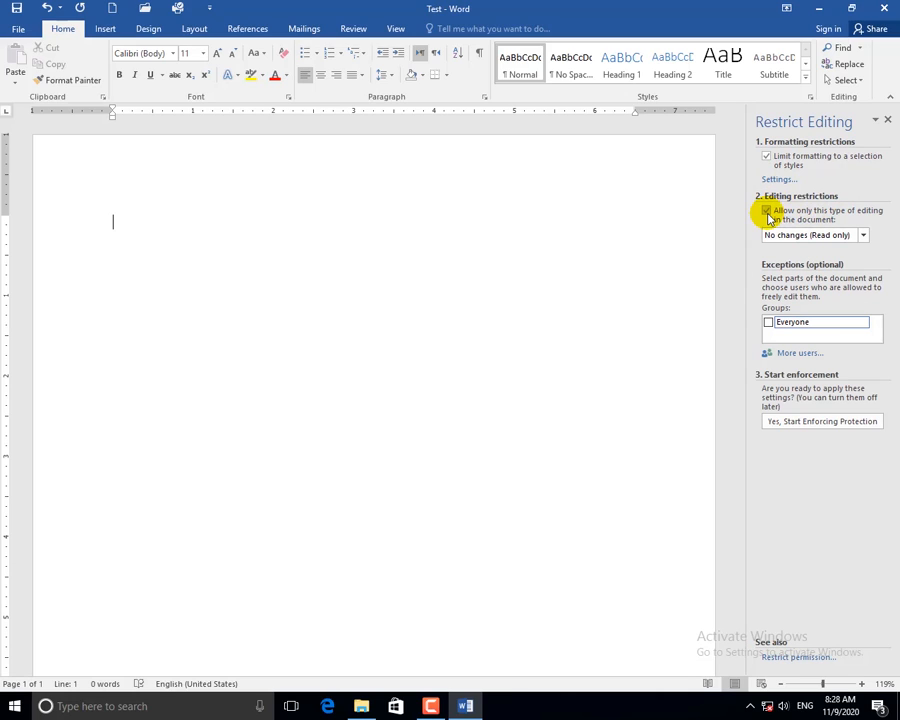
{"action": "left_click", "coordinate": [862, 236]}
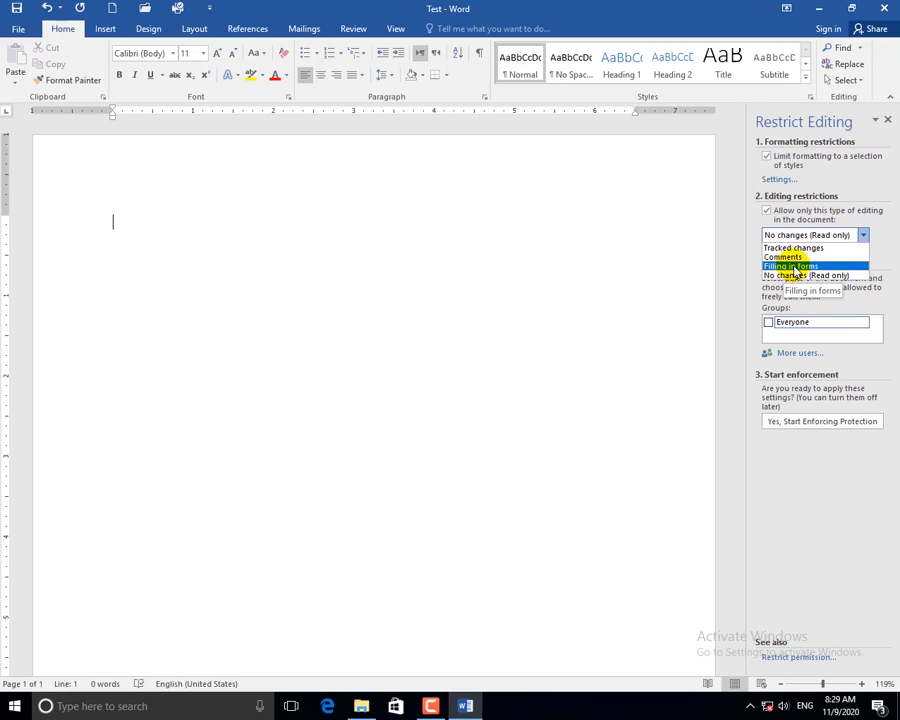
{"action": "left_click", "coordinate": [792, 266]}
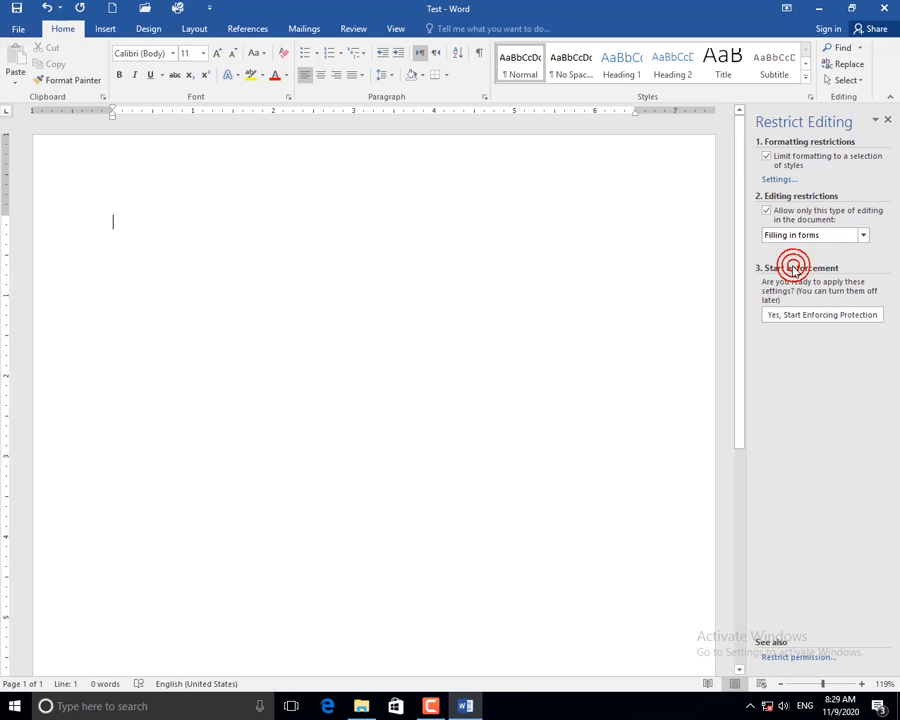
Start enforcing the forms-only protection, entering and confirming the protection password.
{"action": "left_click", "coordinate": [817, 316]}
{"action": "type", "text": "12"}
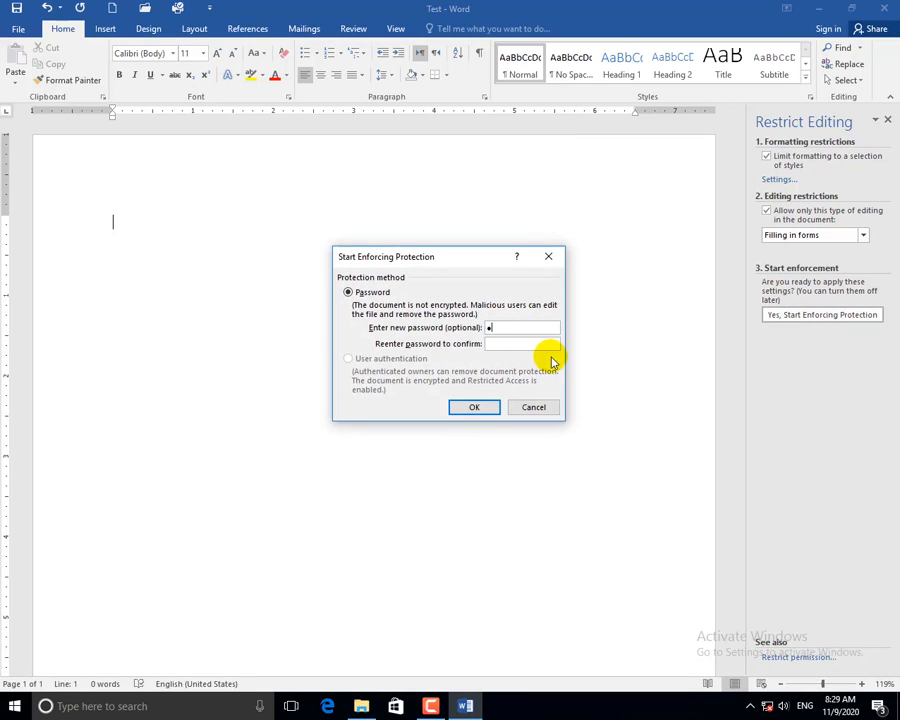
{"action": "left_click", "coordinate": [522, 343]}
{"action": "type", "text": "12"}
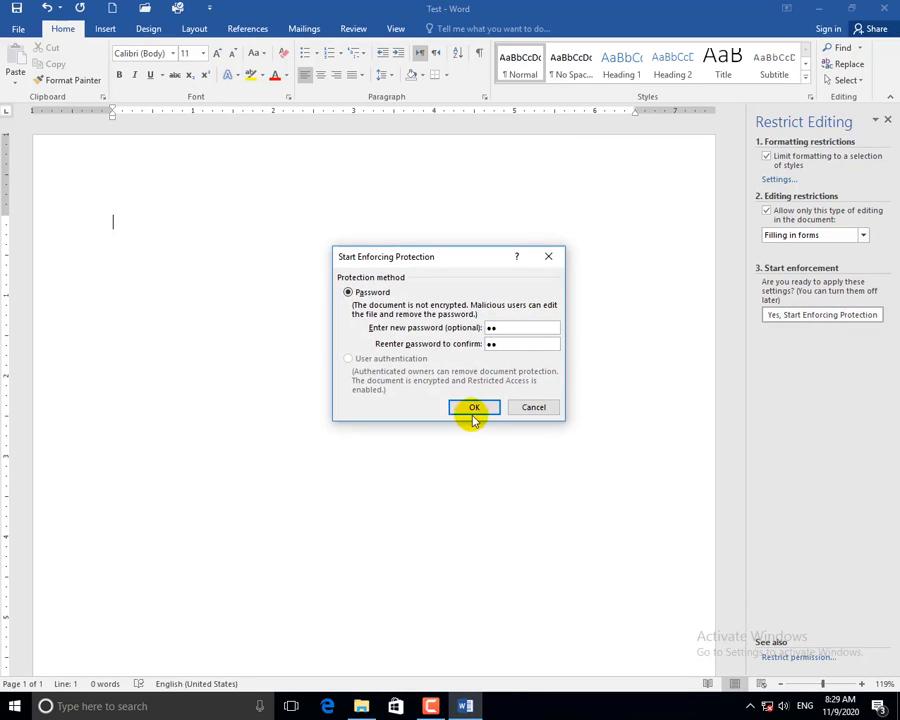
{"action": "left_click", "coordinate": [474, 409]}
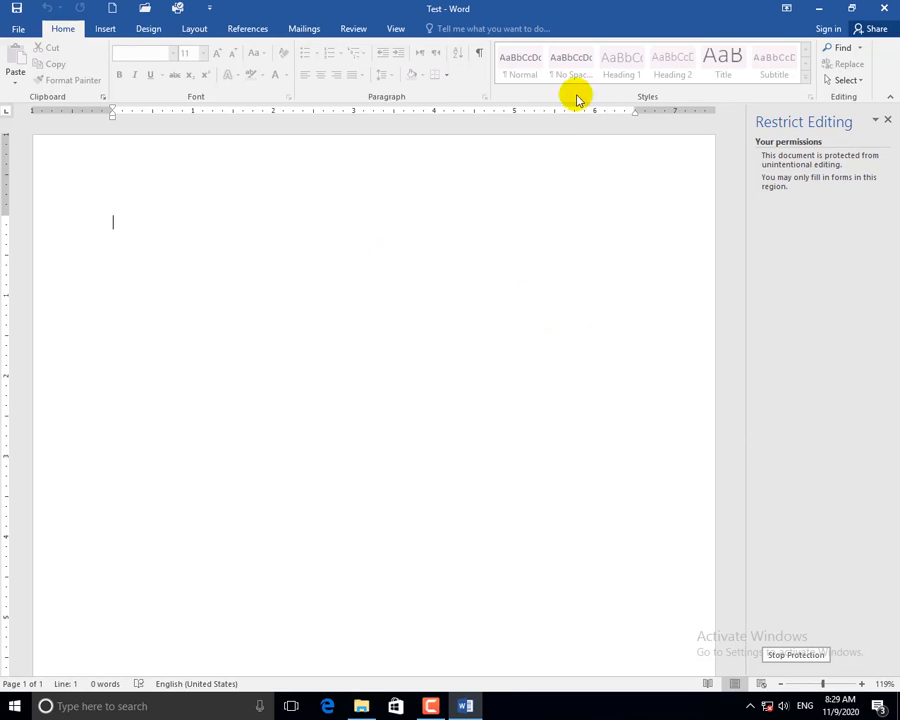
Check the Insert, Design, Layout, References and Mailings tabs for disabled commands, then close the Restrict Editing pane.
{"action": "left_click", "coordinate": [105, 30]}
{"action": "left_click", "coordinate": [150, 30]}
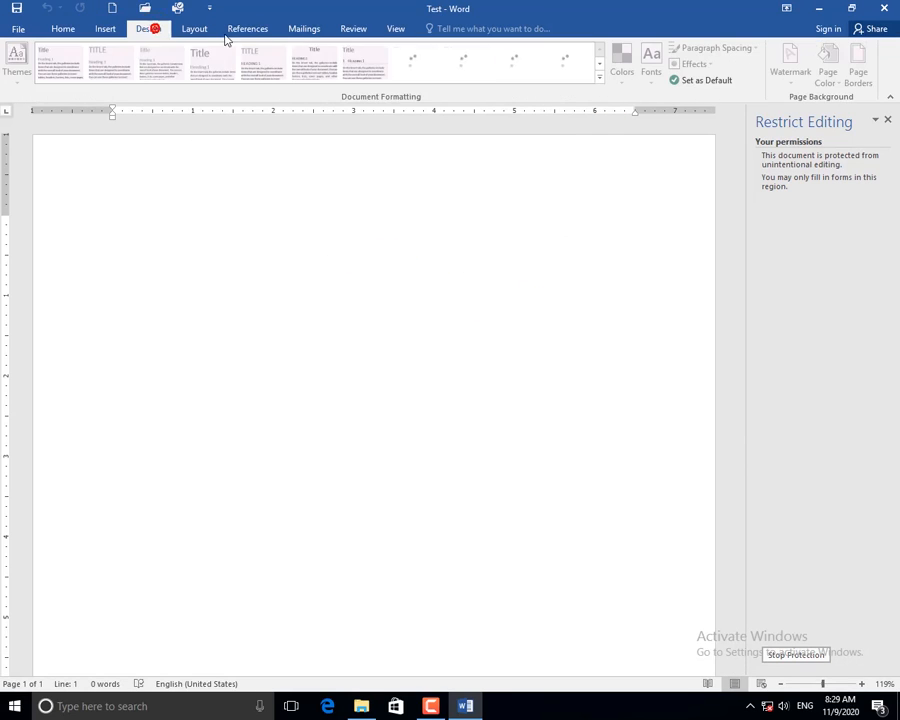
{"action": "left_click", "coordinate": [196, 30]}
{"action": "left_click", "coordinate": [249, 29]}
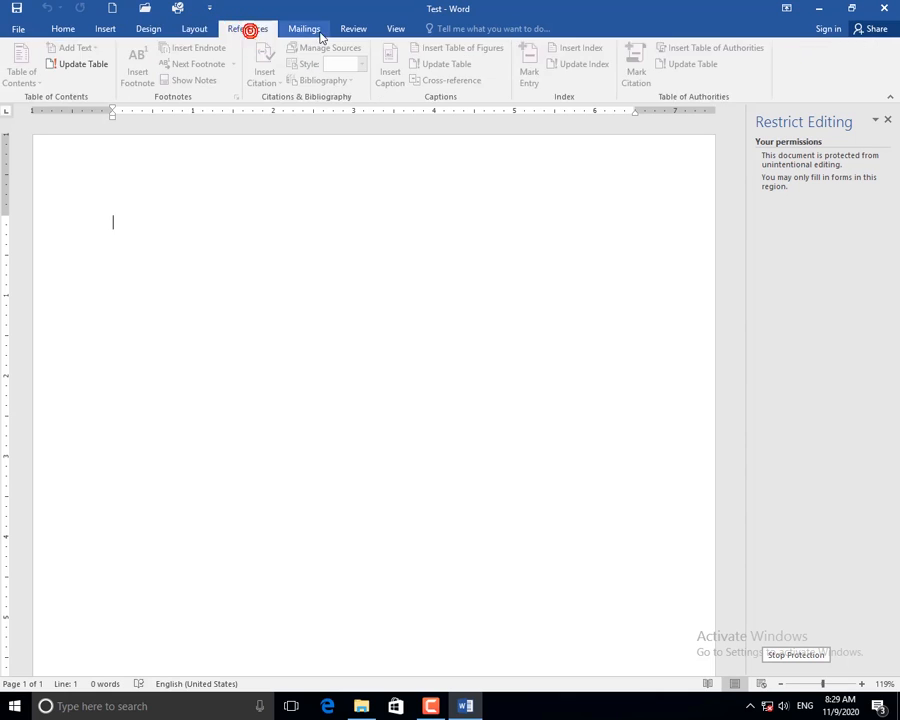
{"action": "left_click", "coordinate": [303, 29]}
{"action": "left_click", "coordinate": [249, 29]}
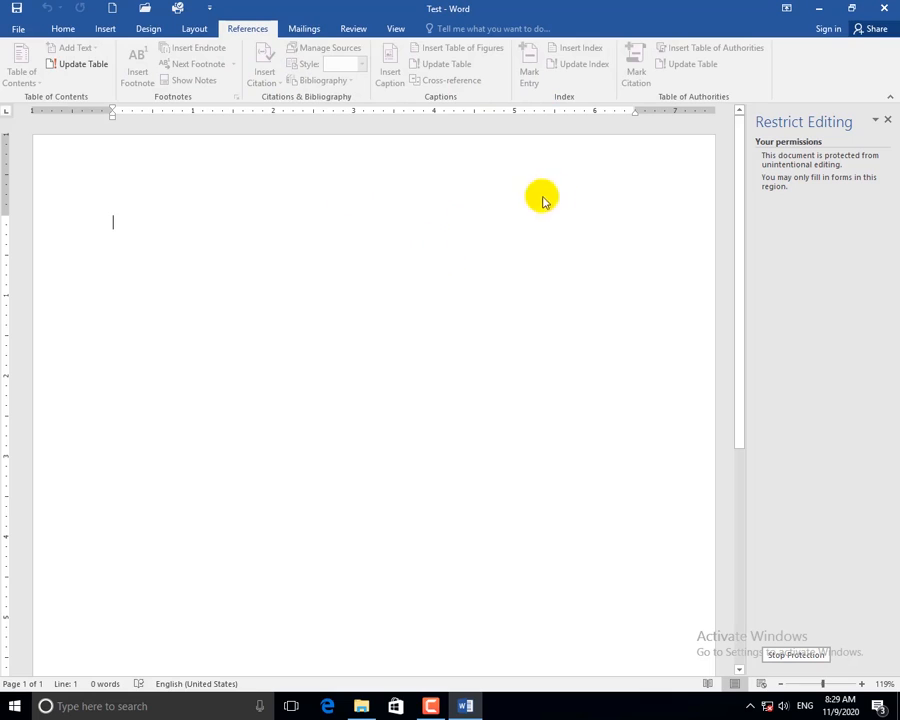
{"action": "left_click", "coordinate": [887, 119]}
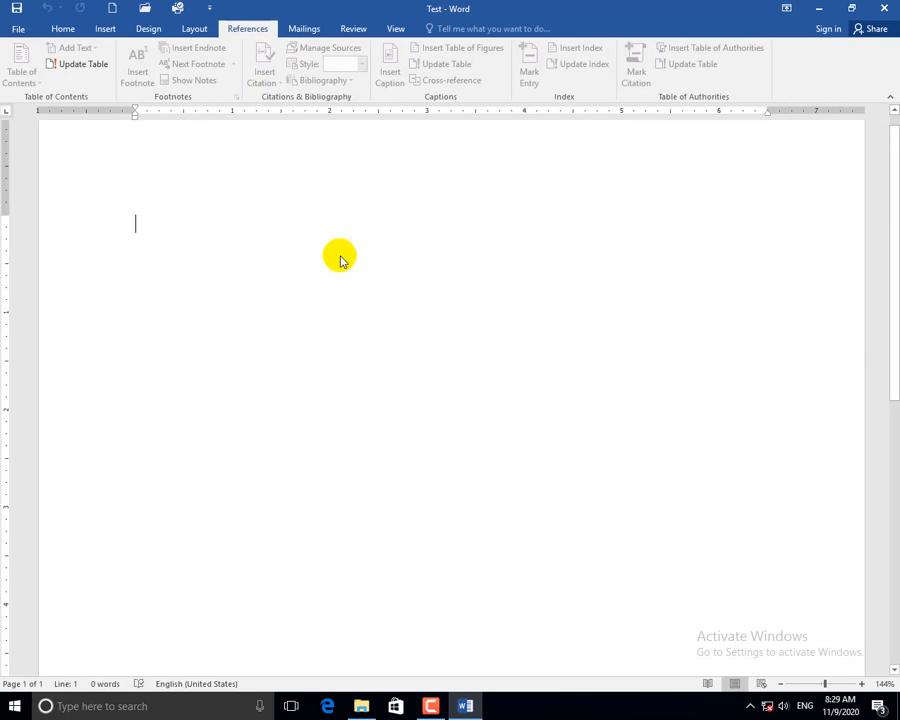
Reopen Restrict Editing from File > Protect Document and choose Stop Protection.
{"action": "left_click", "coordinate": [17, 28]}
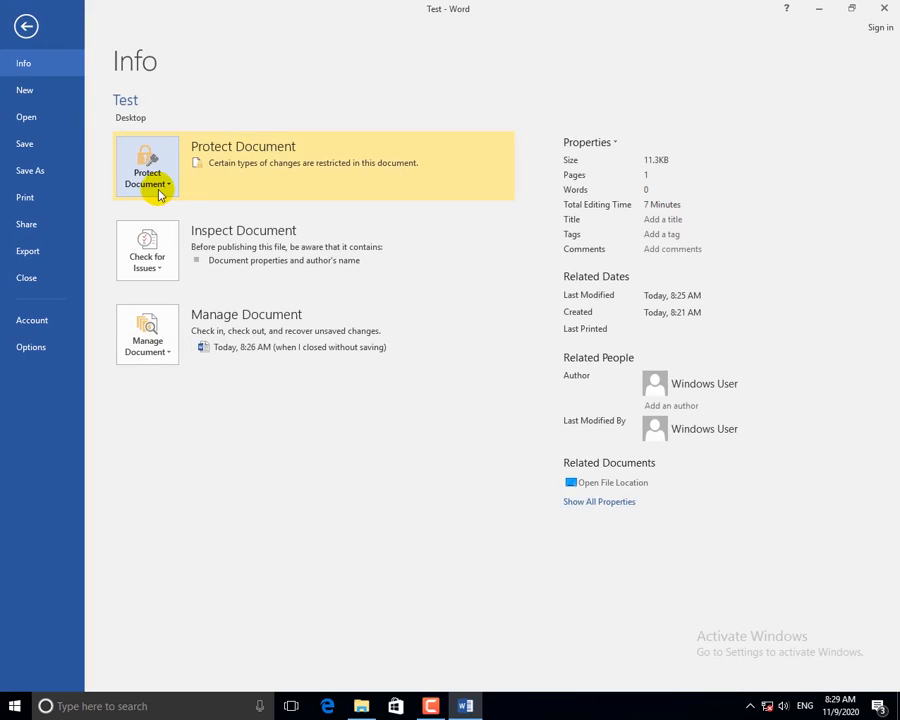
{"action": "left_click", "coordinate": [160, 190]}
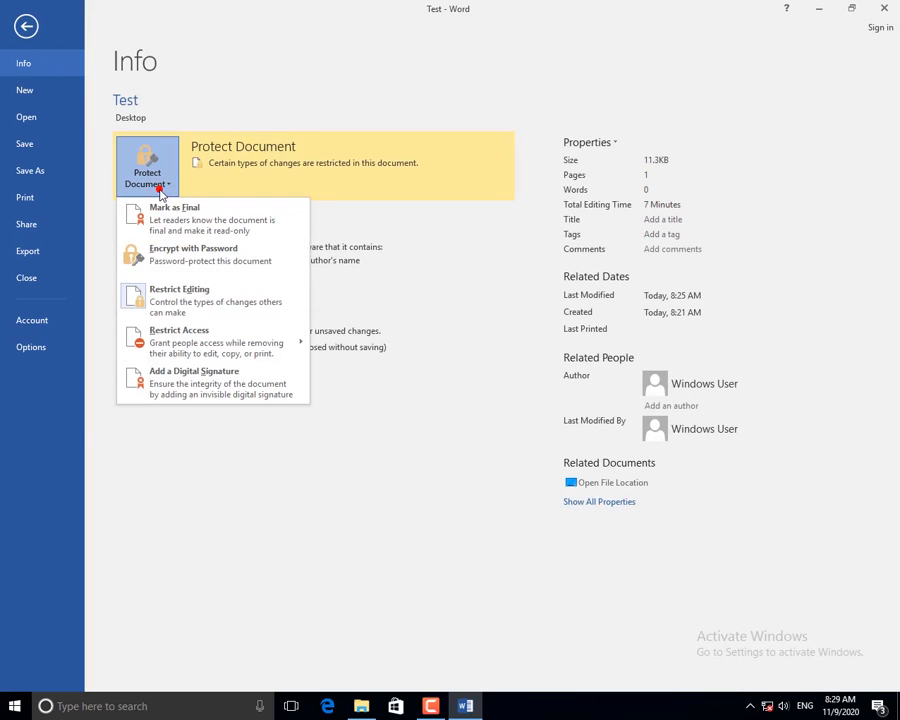
{"action": "left_click", "coordinate": [189, 311]}
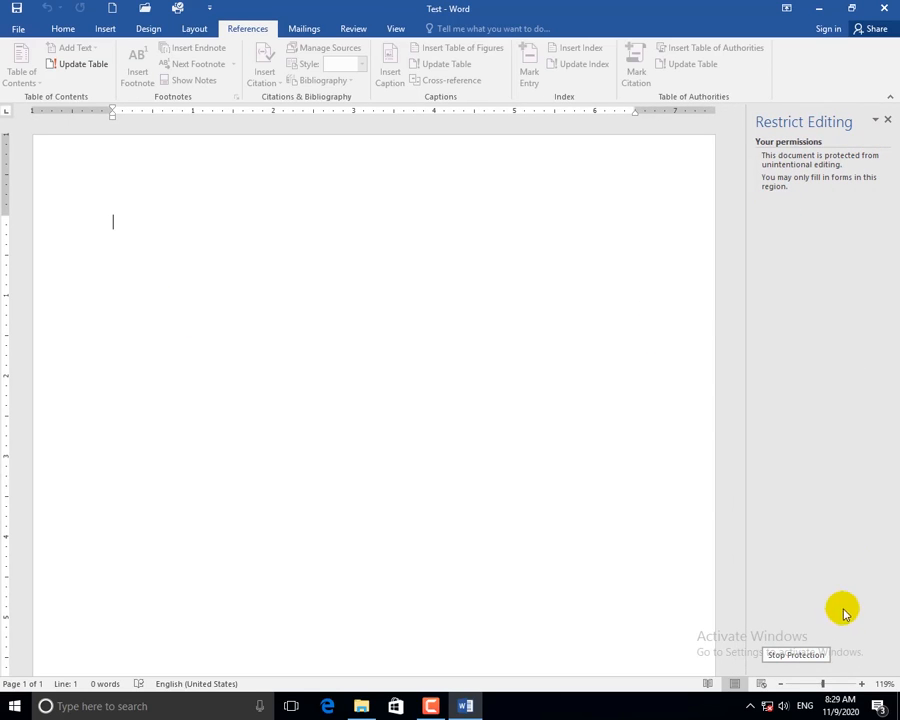
{"action": "left_click", "coordinate": [797, 655]}
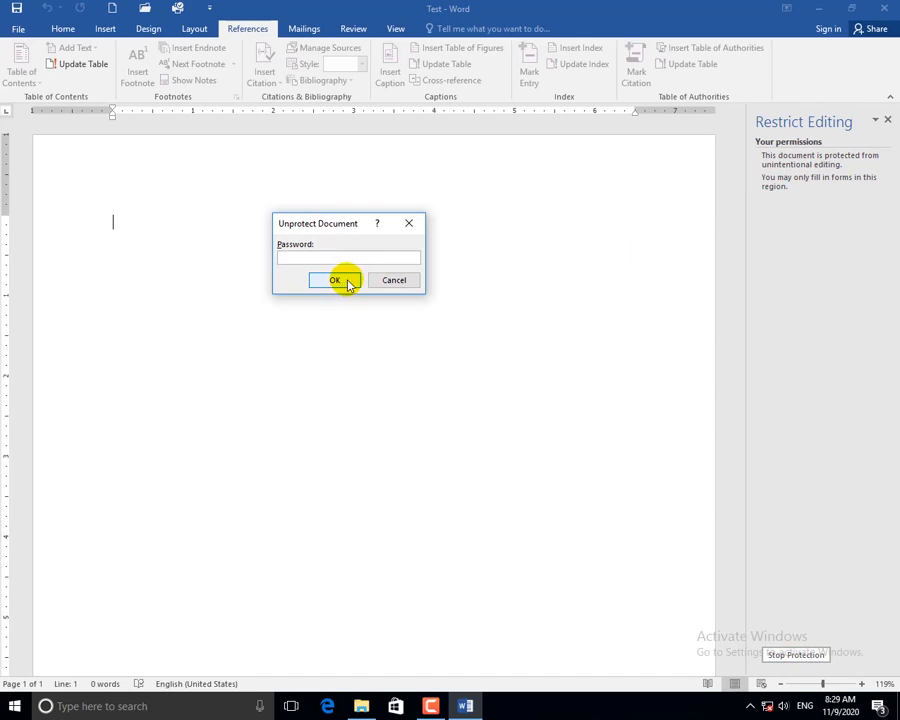
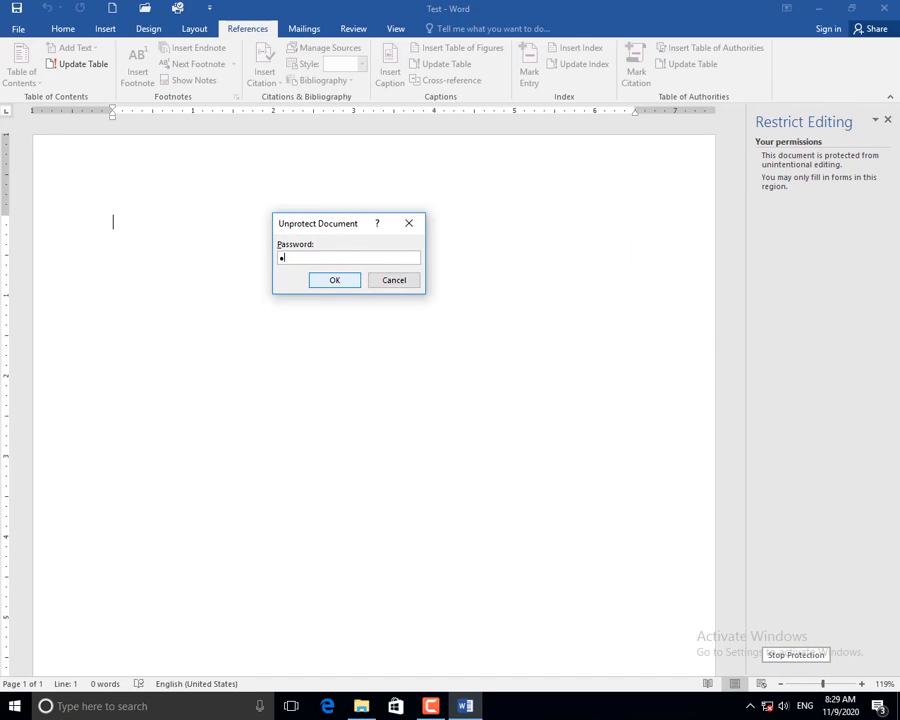
Unprotect the Test document with its password and close the Restrict Editing pane.
{"action": "type", "text": "2"}
{"action": "left_click", "coordinate": [356, 275]}
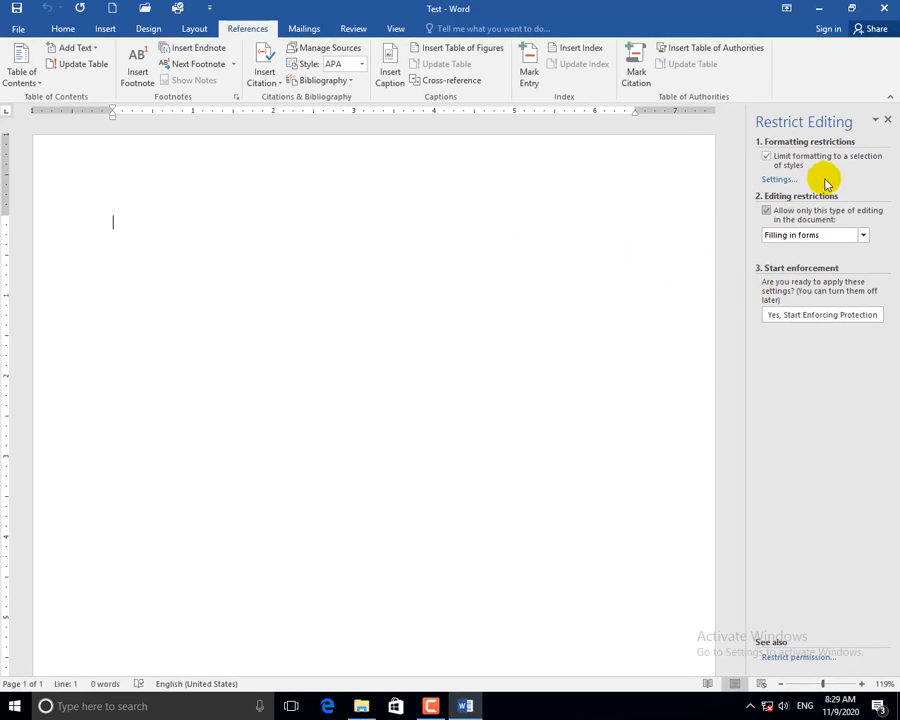
{"action": "left_click", "coordinate": [887, 119]}
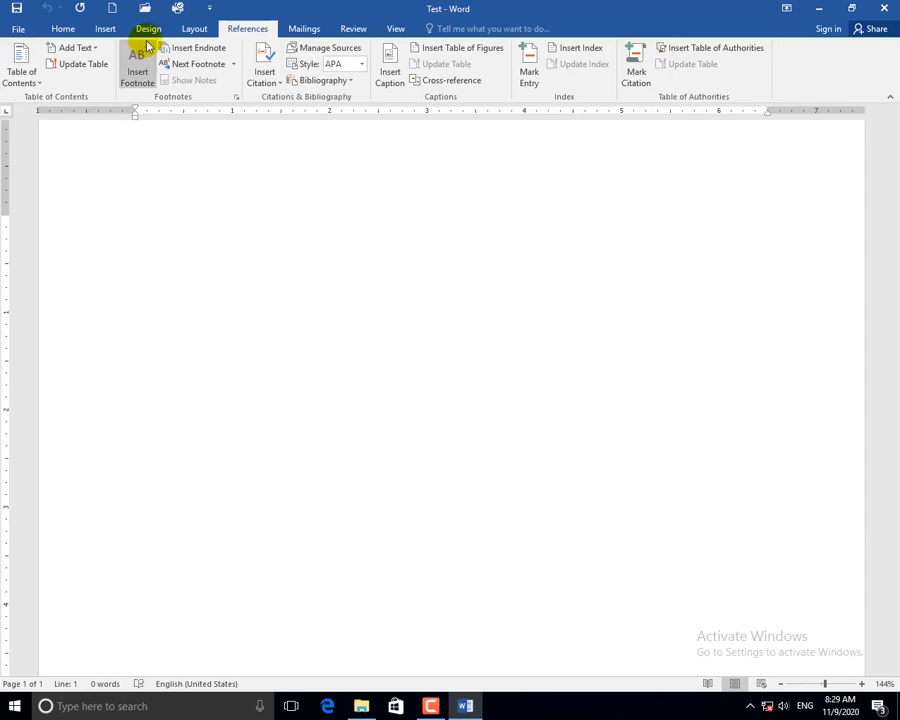
Check the Design and Insert tabs, then return to the Home tab.
{"action": "left_click", "coordinate": [155, 32]}
{"action": "left_click", "coordinate": [98, 31]}
{"action": "left_click", "coordinate": [66, 31]}
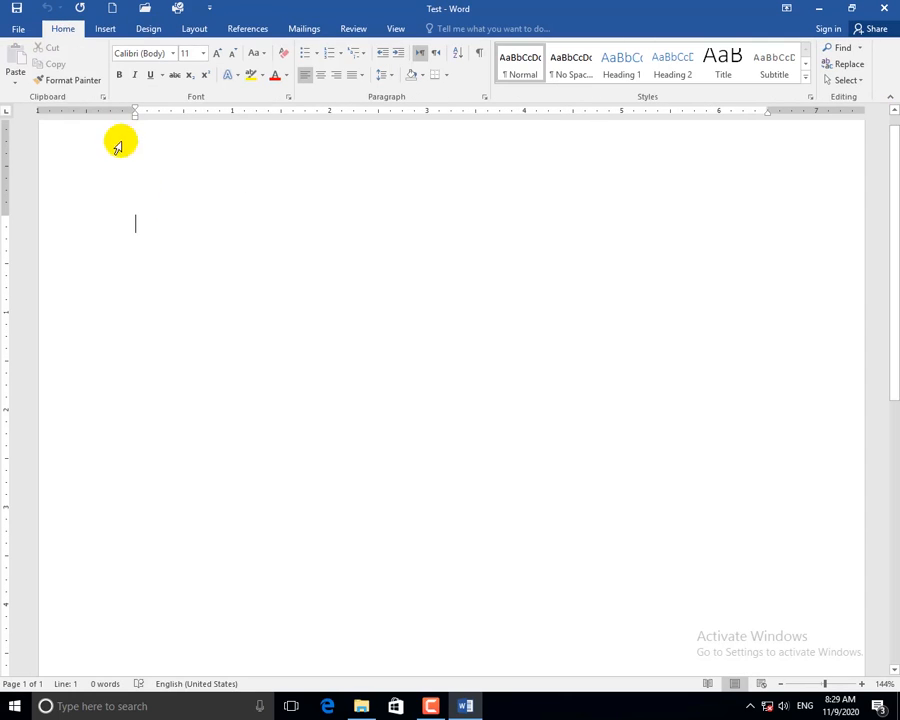
Try Connect to Rights Management Servers, dismiss its error, then choose Add a Digital Signature.
{"action": "left_click", "coordinate": [20, 30]}
{"action": "left_click", "coordinate": [158, 178]}
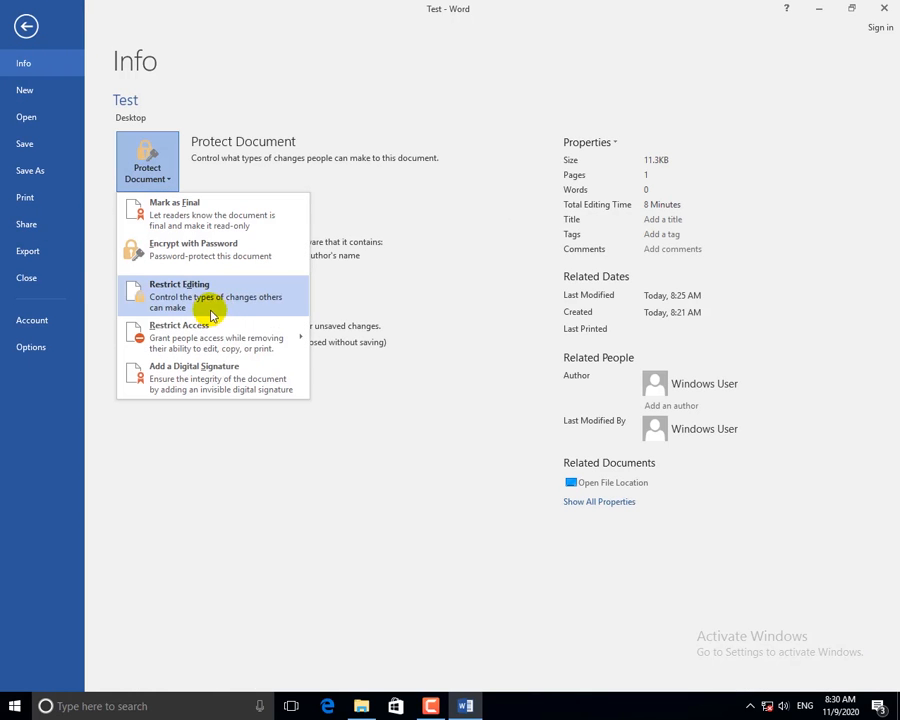
{"action": "mouse_move", "coordinate": [226, 341]}
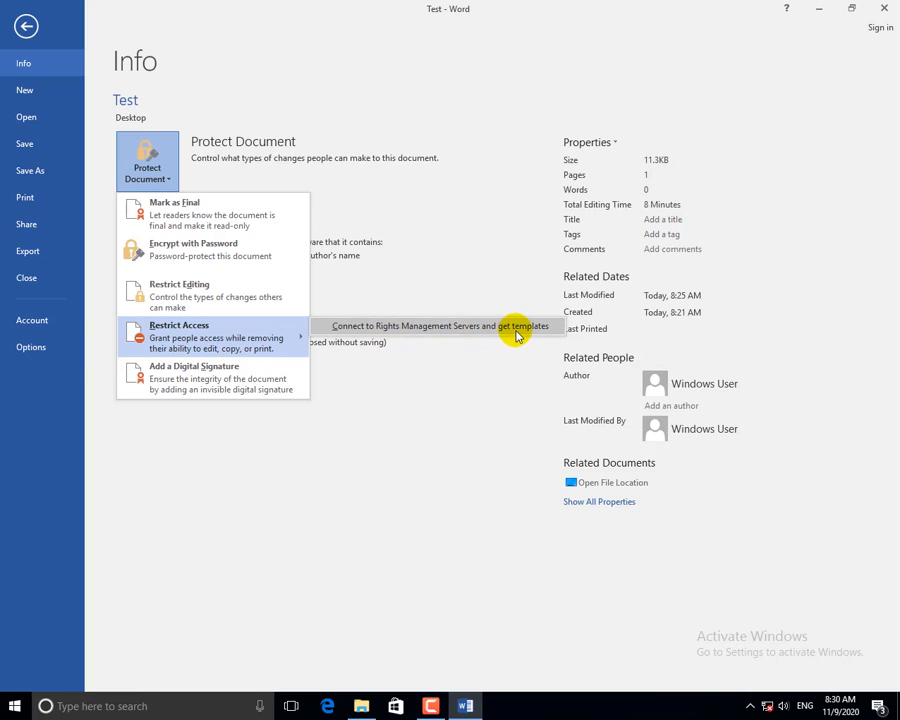
{"action": "left_click", "coordinate": [446, 326]}
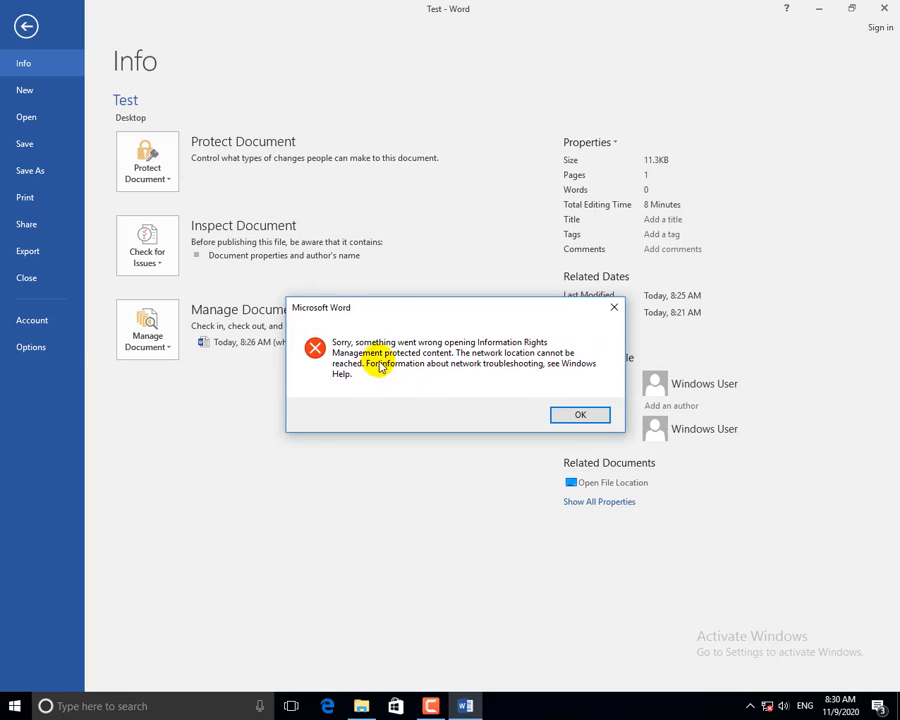
{"action": "left_click", "coordinate": [579, 415]}
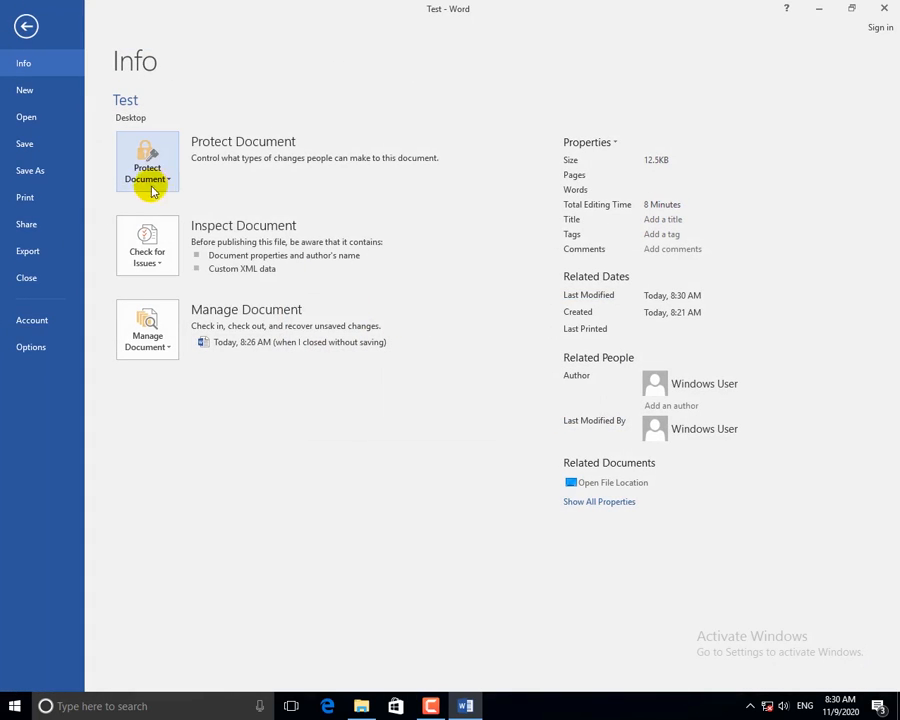
{"action": "left_click", "coordinate": [156, 182]}
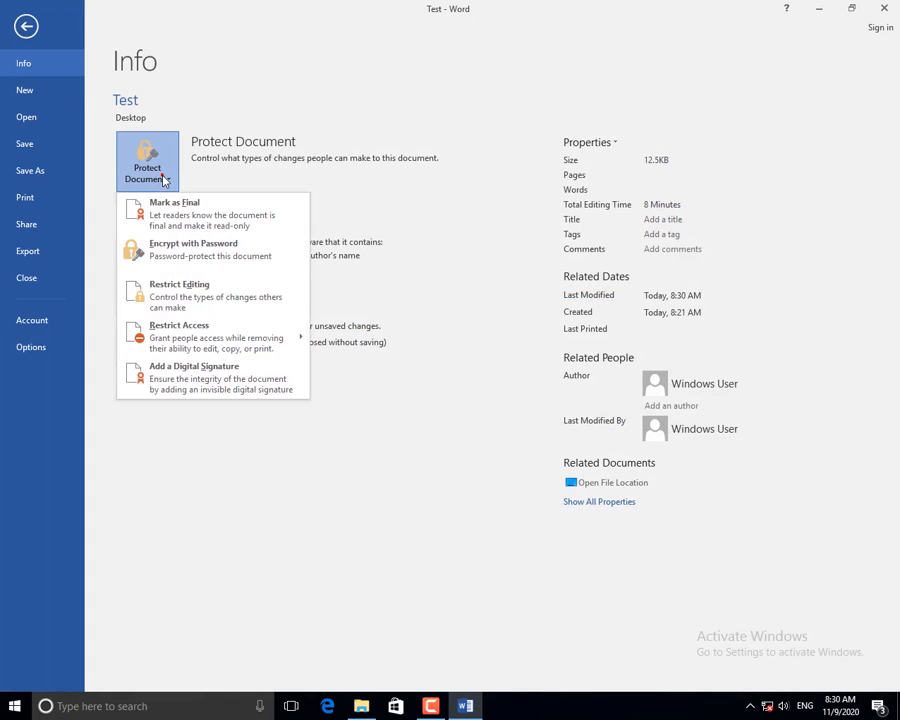
{"action": "left_click", "coordinate": [223, 385]}
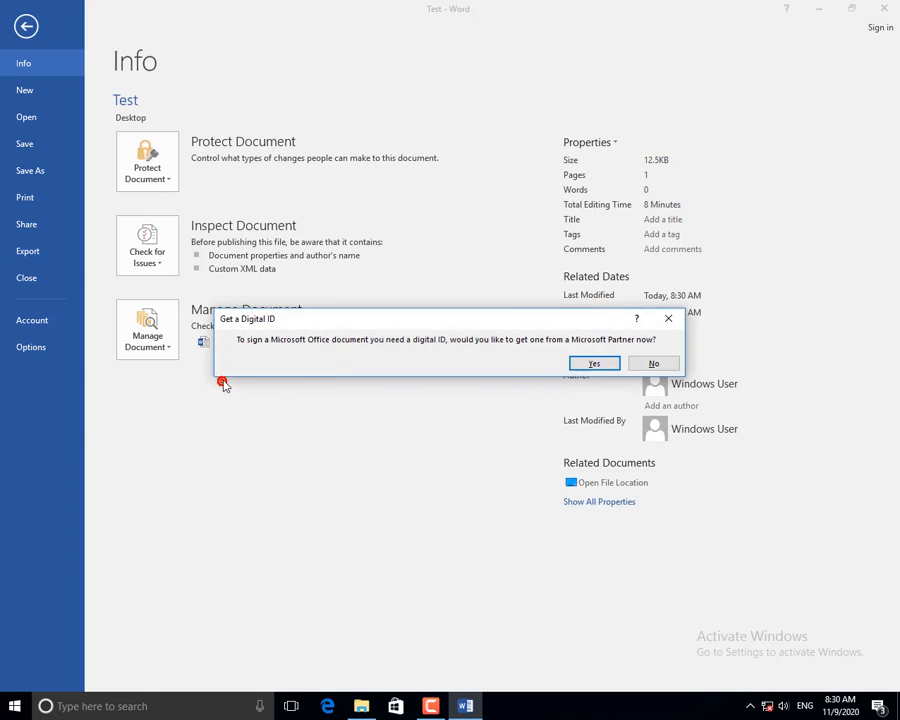
Accept getting a digital ID, see the providers page fail offline in Edge, and close Edge.
{"action": "left_click", "coordinate": [596, 365]}
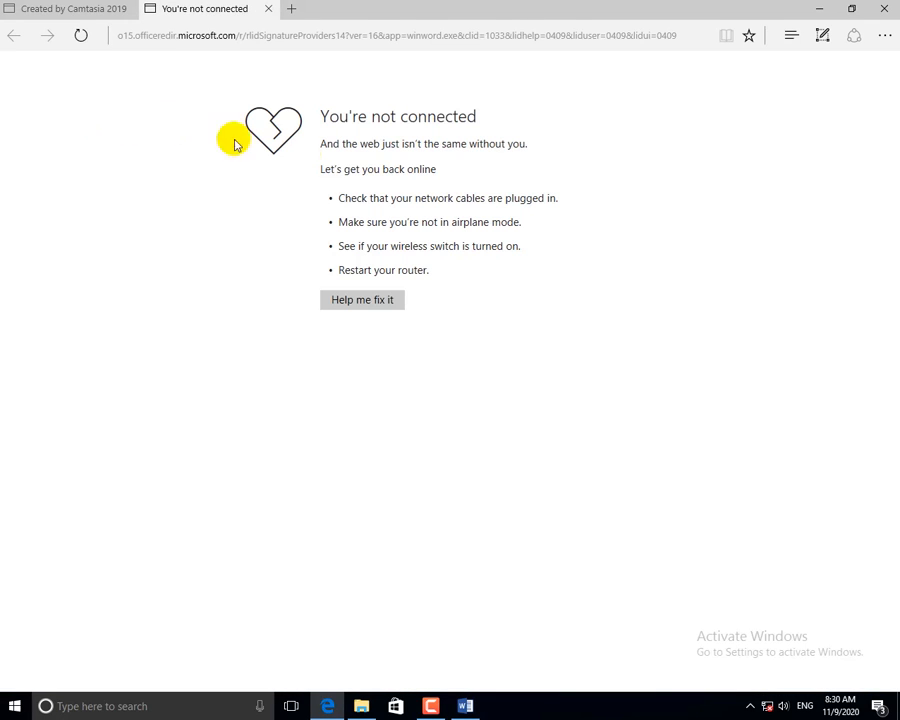
{"action": "left_click", "coordinate": [229, 37]}
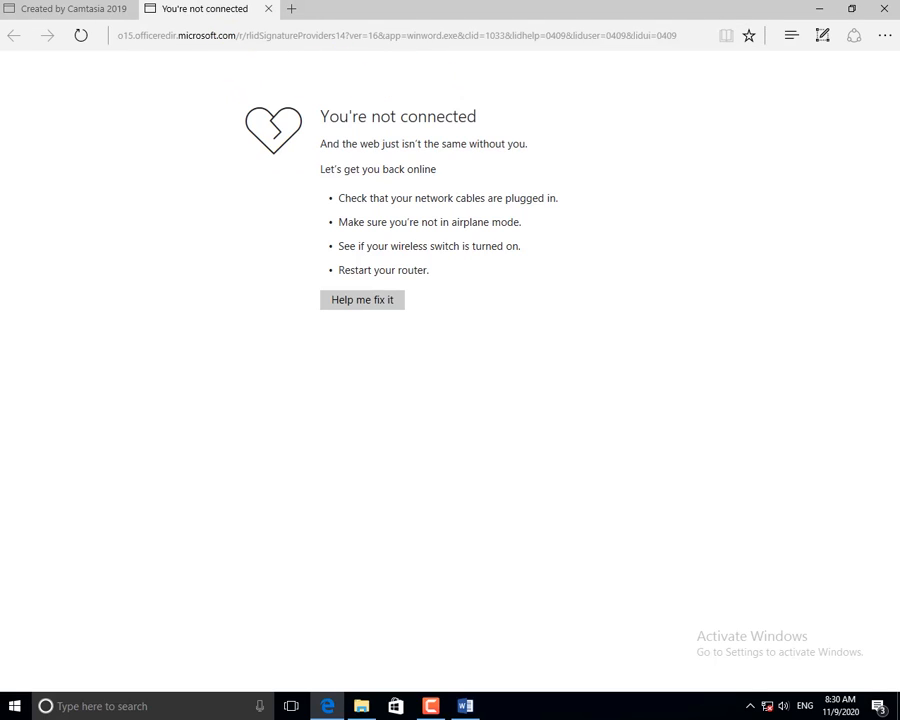
{"action": "left_click", "coordinate": [884, 9]}
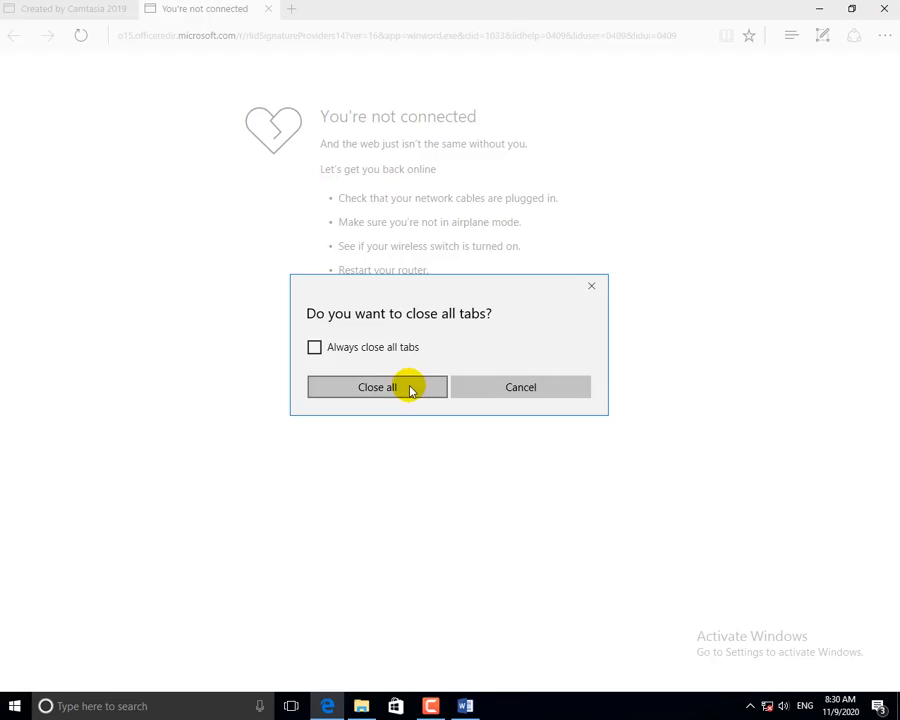
Close all Edge tabs, then open and dismiss the Protect Document and Check for Issues menus.
{"action": "left_click", "coordinate": [377, 387]}
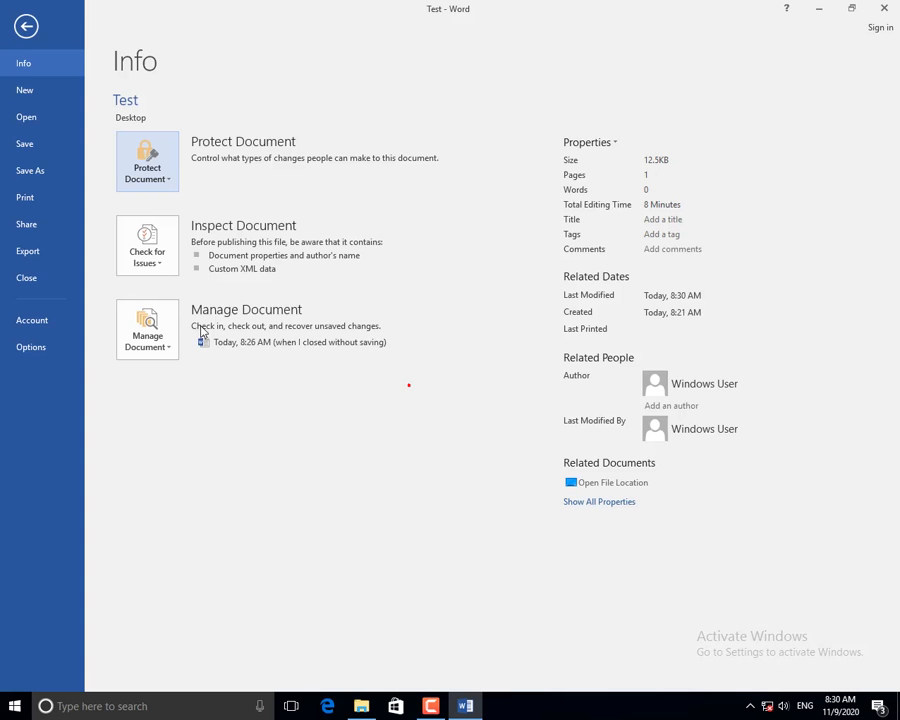
{"action": "left_click", "coordinate": [151, 178]}
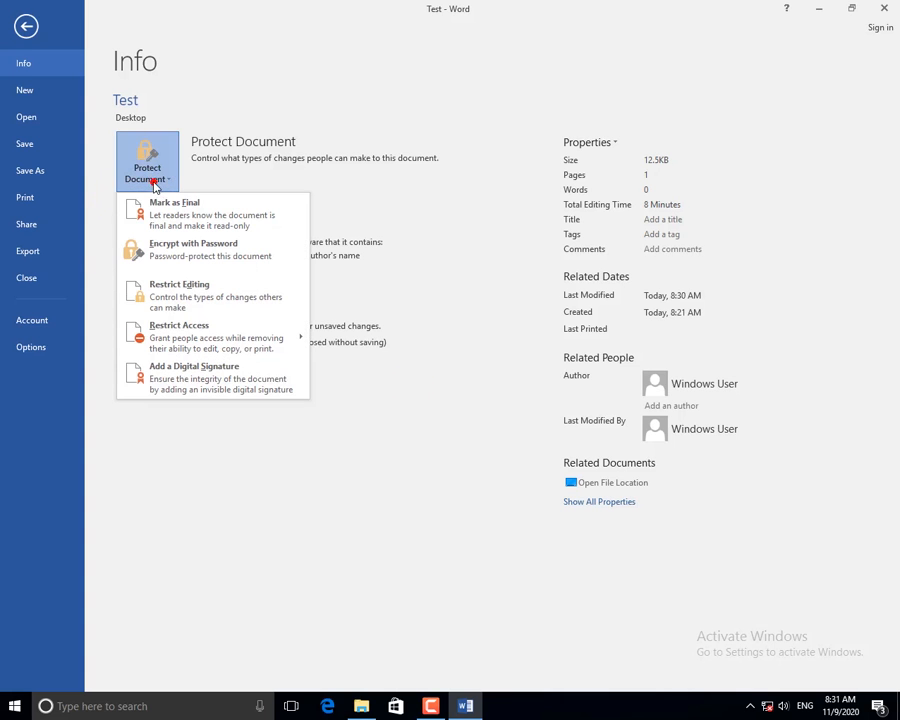
{"action": "left_click", "coordinate": [253, 177]}
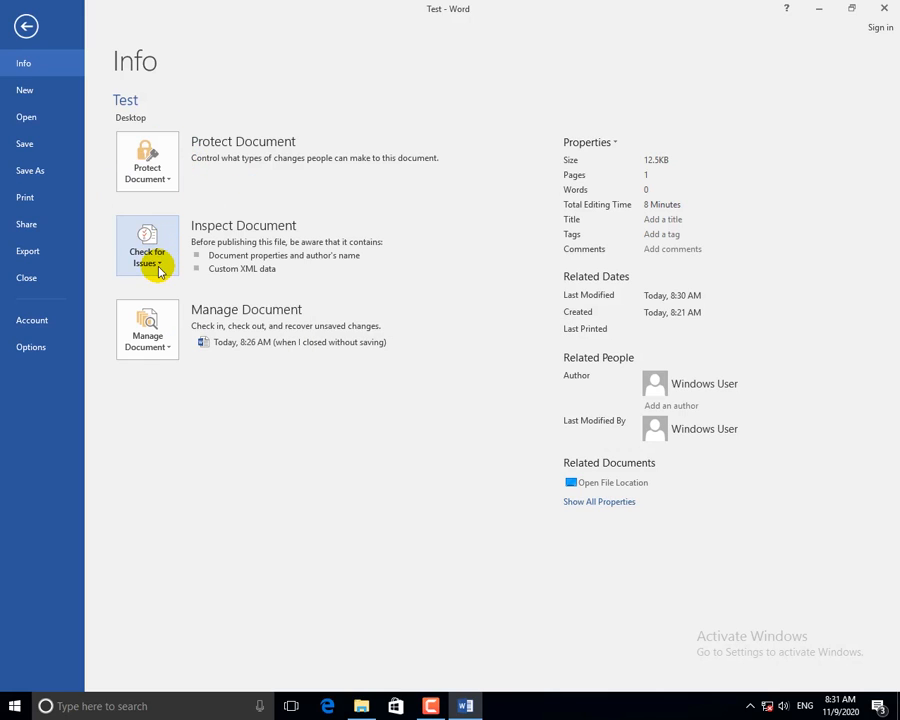
{"action": "left_click", "coordinate": [157, 270]}
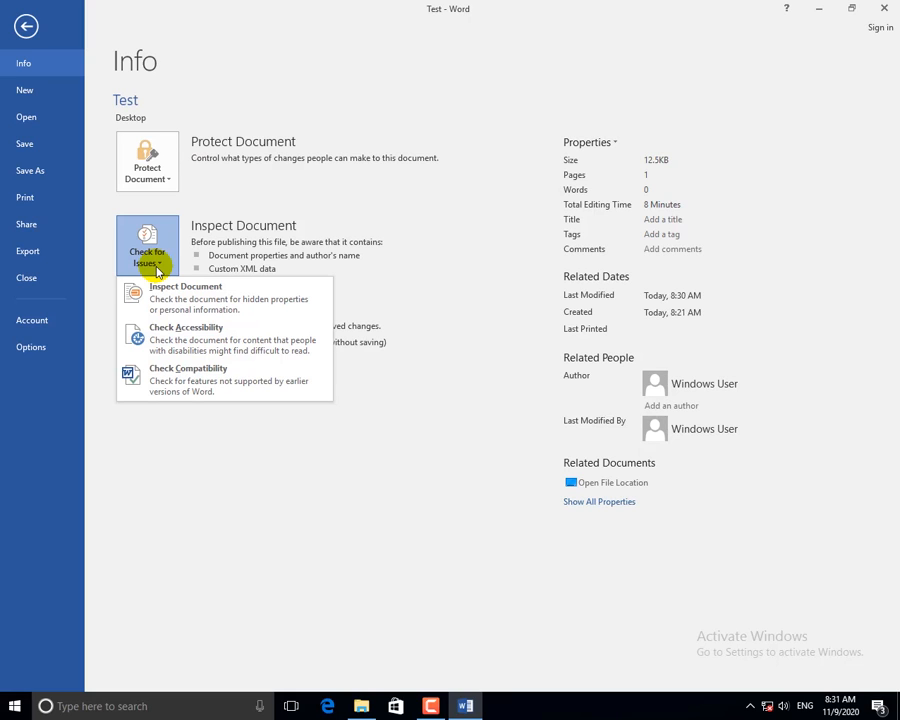
{"action": "left_click", "coordinate": [150, 258]}
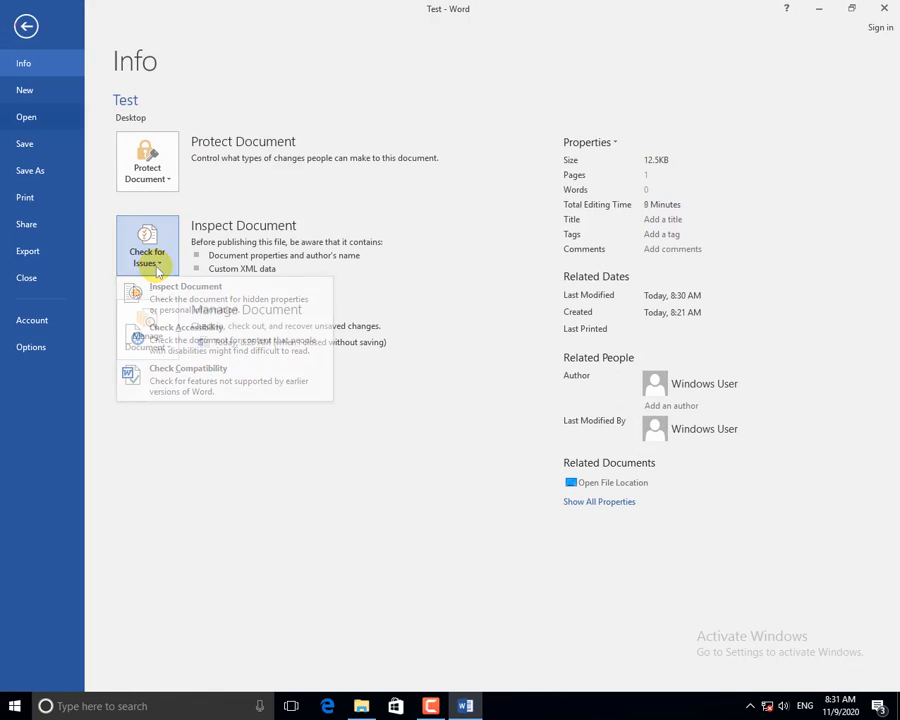
Back in the document, generate five sample paragraphs with =rand().
{"action": "left_click", "coordinate": [27, 28]}
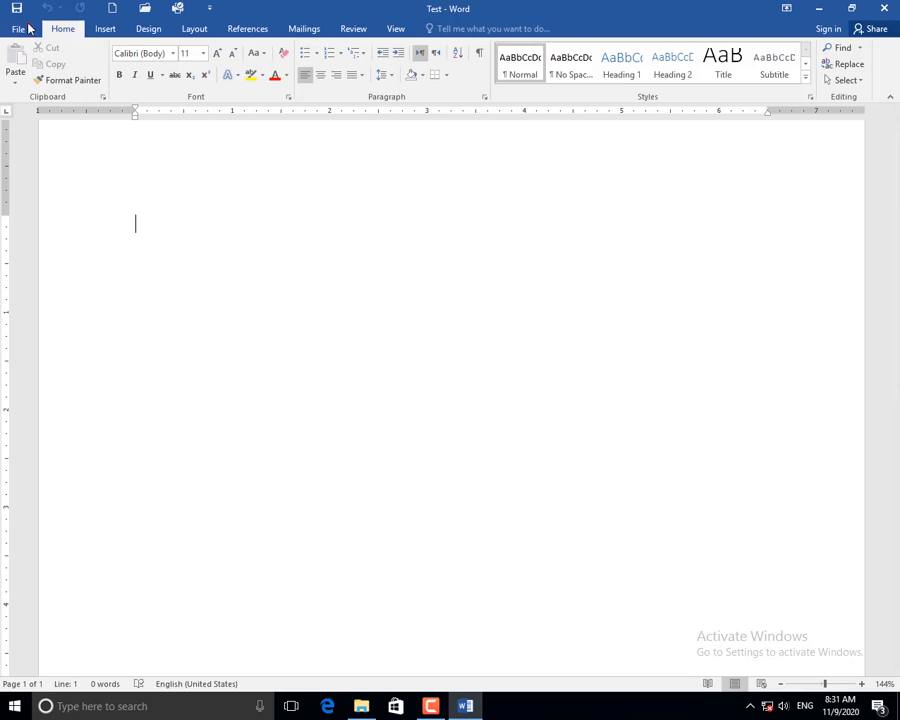
{"action": "type", "text": "=rand()"}
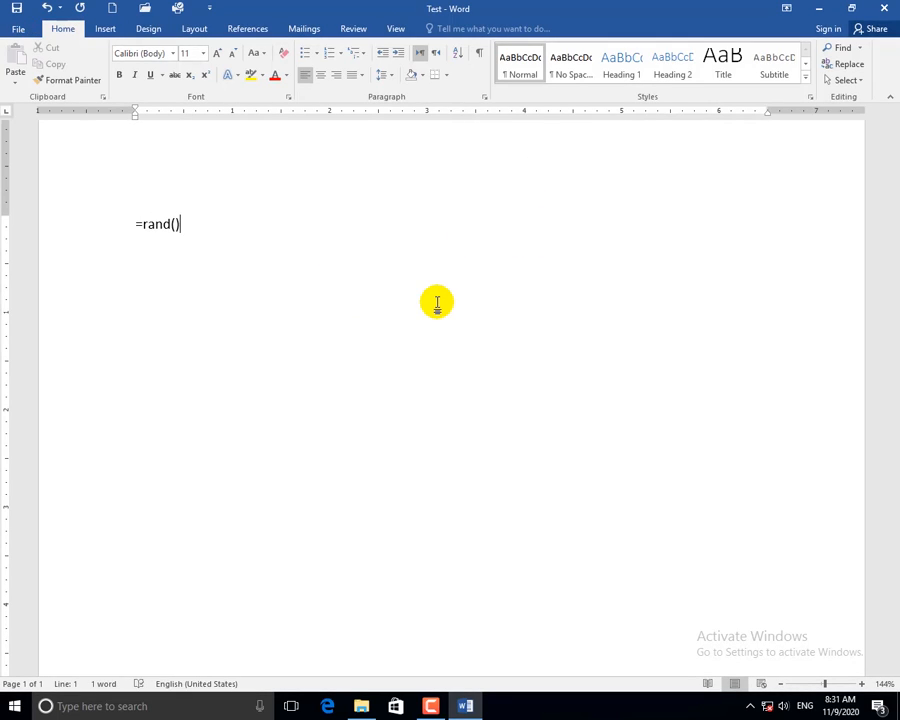
{"action": "key", "text": "Return"}
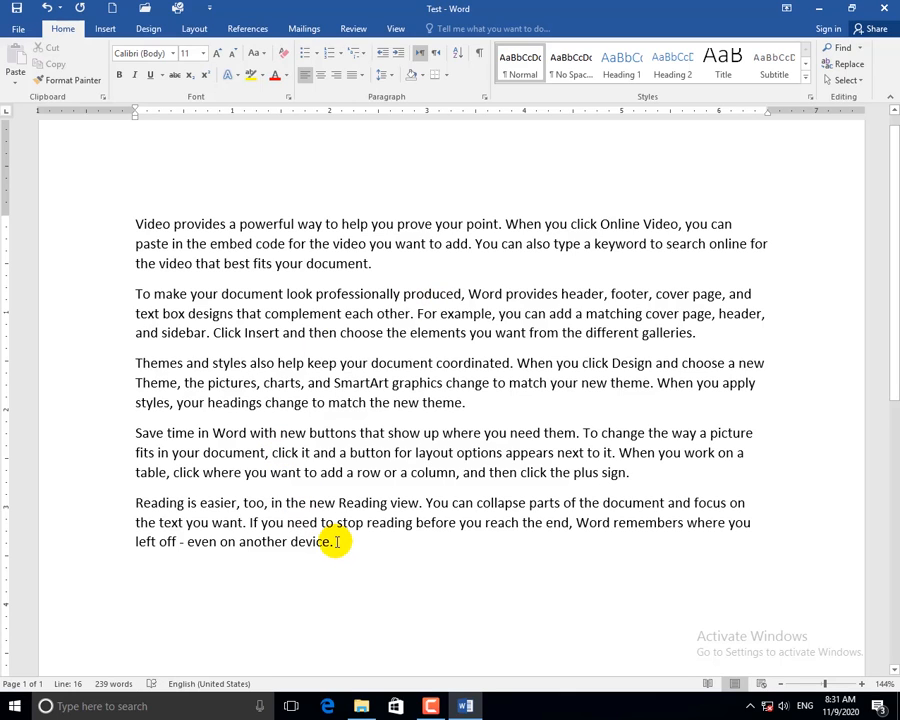
{"action": "left_click_drag", "start_coordinate": [337, 542], "coordinate": [196, 488]}
{"action": "left_click", "coordinate": [251, 403]}
{"action": "scroll", "coordinate": [291, 242], "scroll_direction": "down", "scroll_amount": 5}
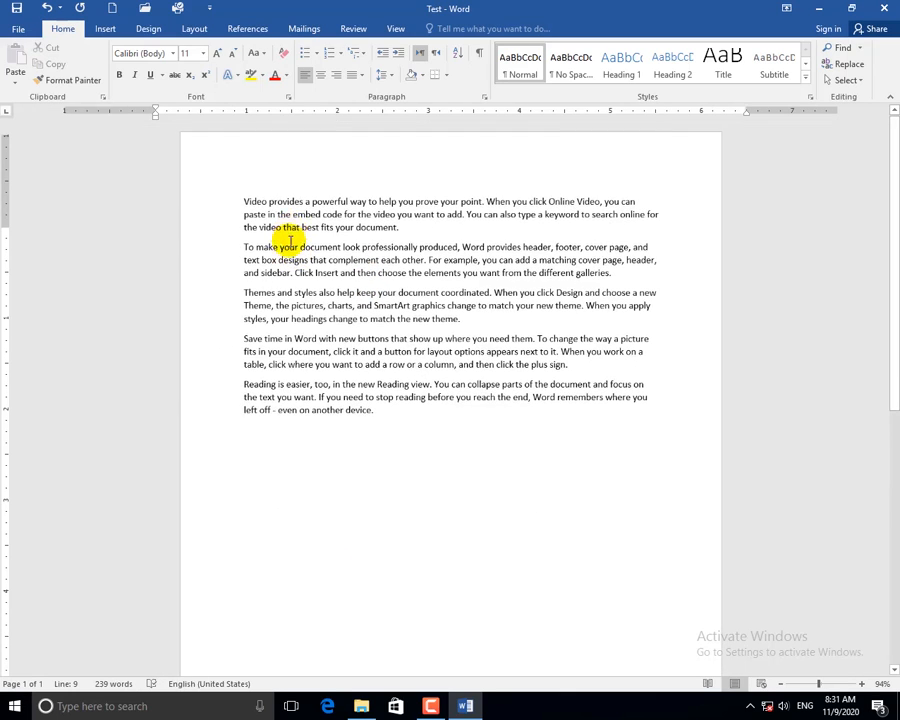
Type 'We can do it!' in the header and start the footer line.
{"action": "double_click", "coordinate": [343, 154]}
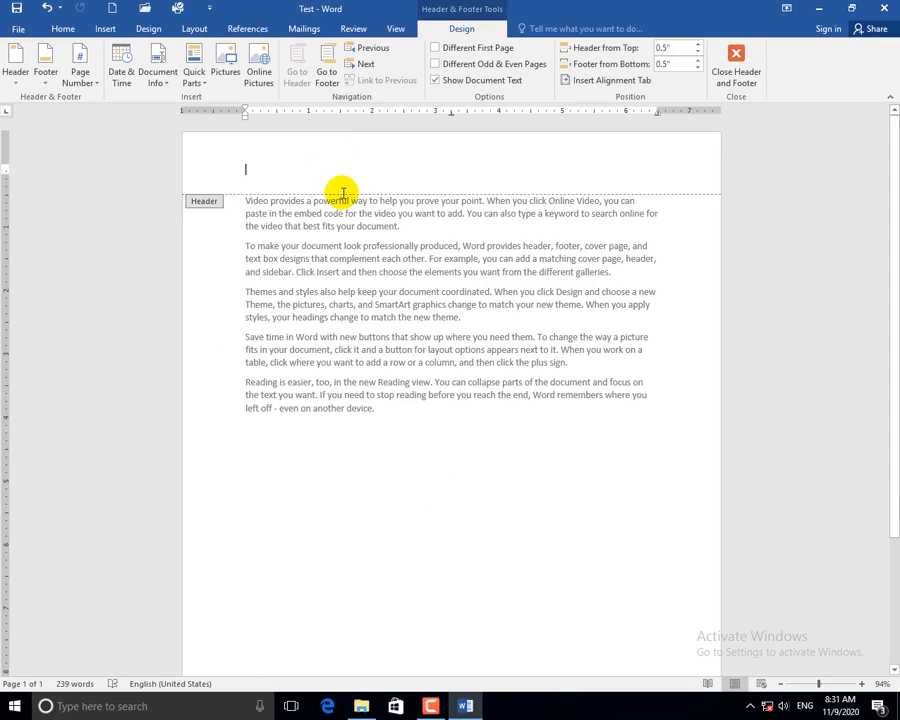
{"action": "double_click", "coordinate": [335, 321]}
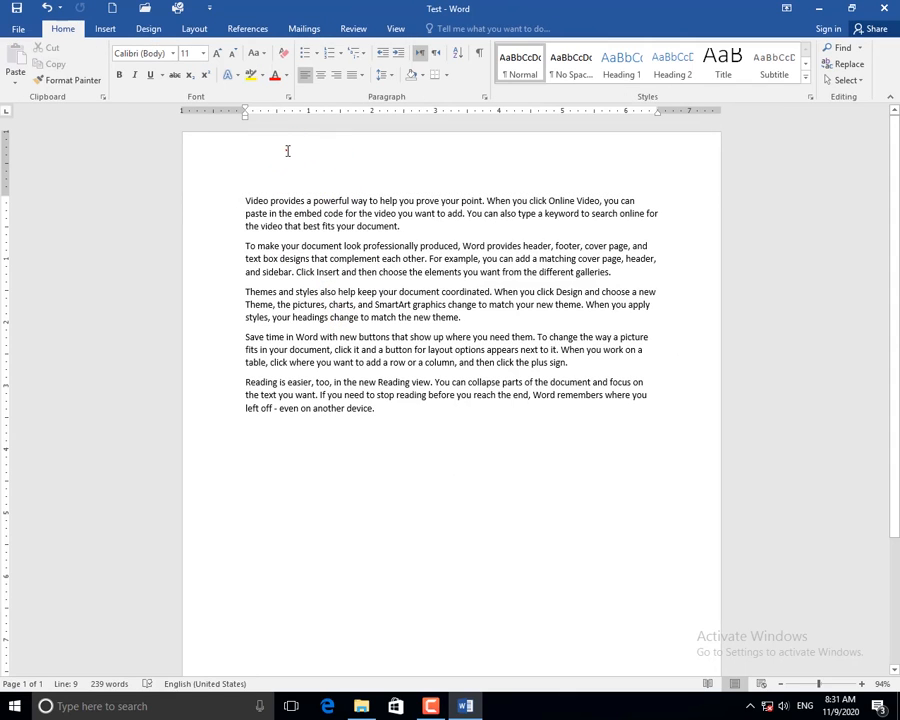
{"action": "double_click", "coordinate": [286, 150]}
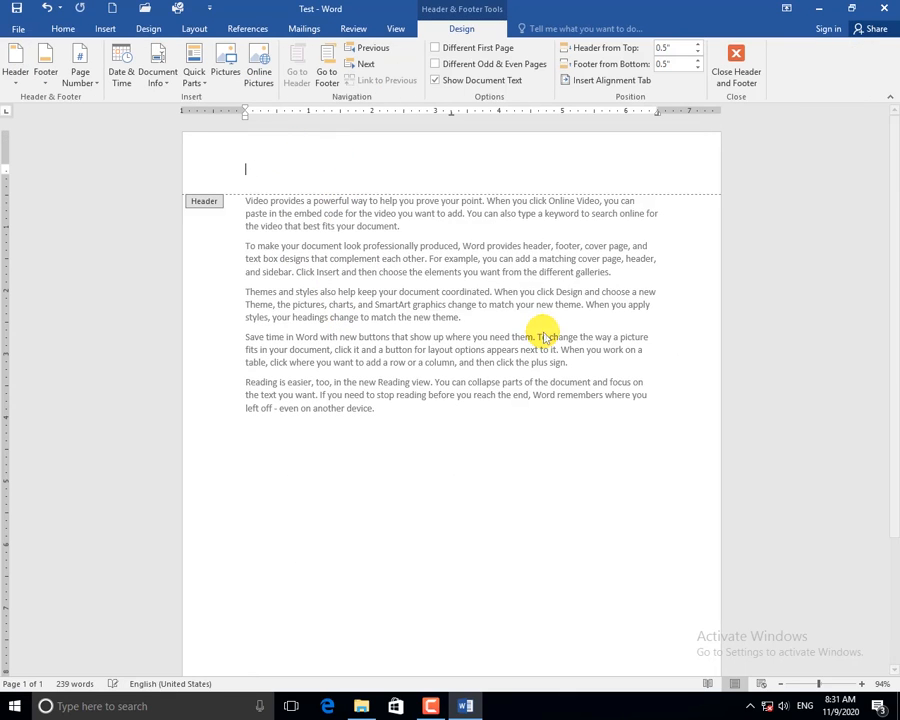
{"action": "type", "text": "We c"}
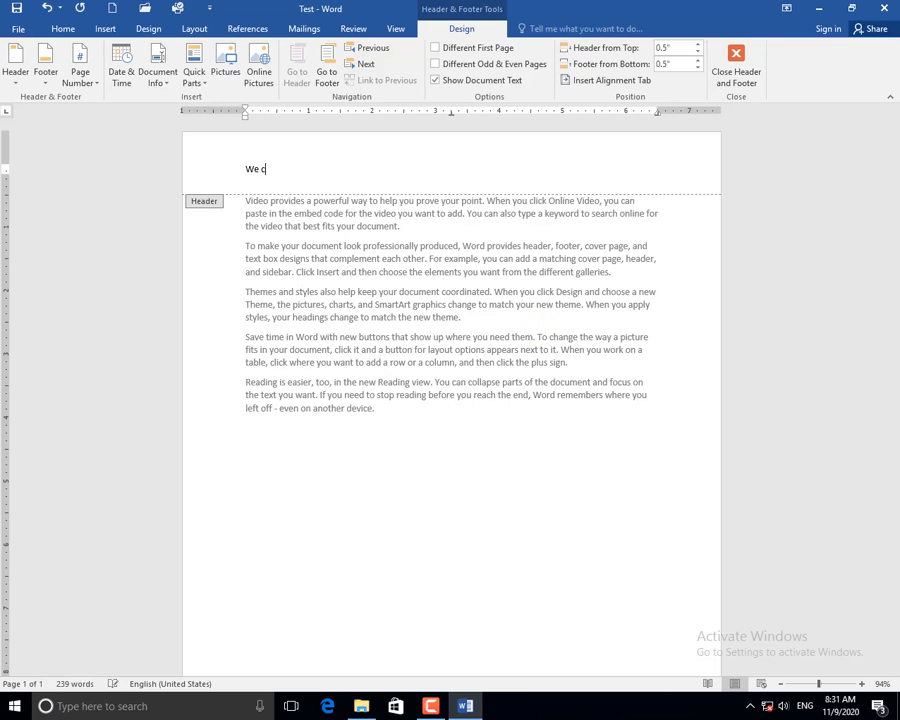
{"action": "type", "text": "an do it!"}
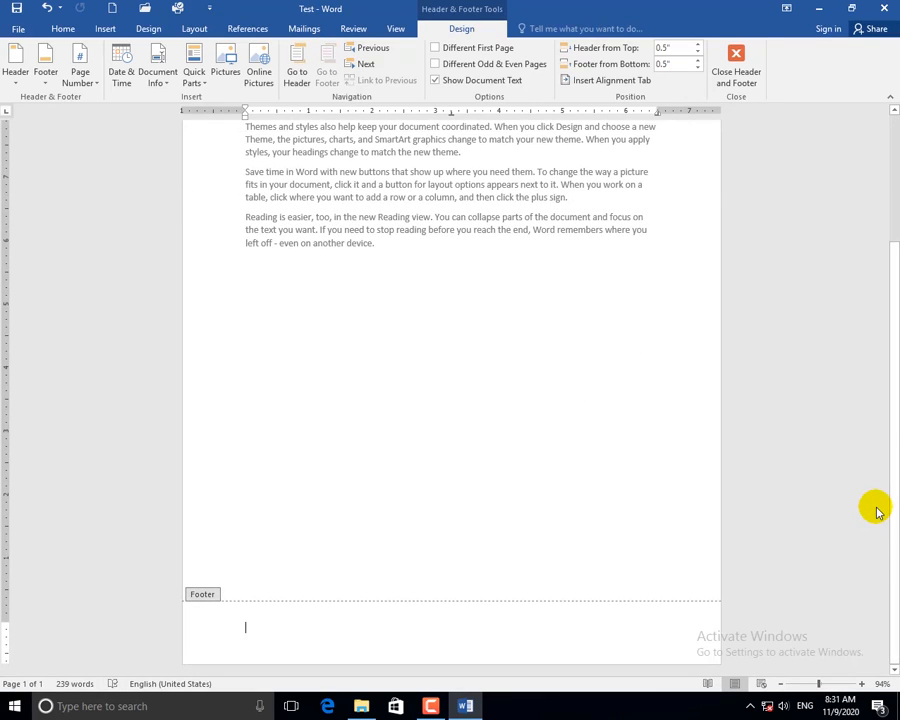
{"action": "type", "text": "Yes you can do it!"}
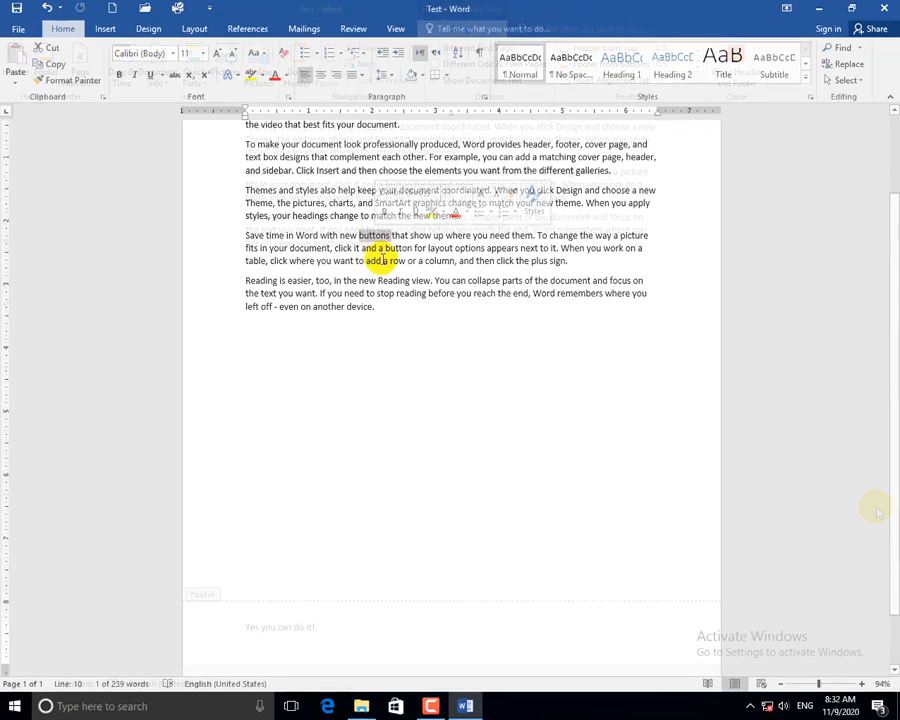
Attach the comment 'You can press it!' to the word 'buttons'.
{"action": "left_click", "coordinate": [381, 259]}
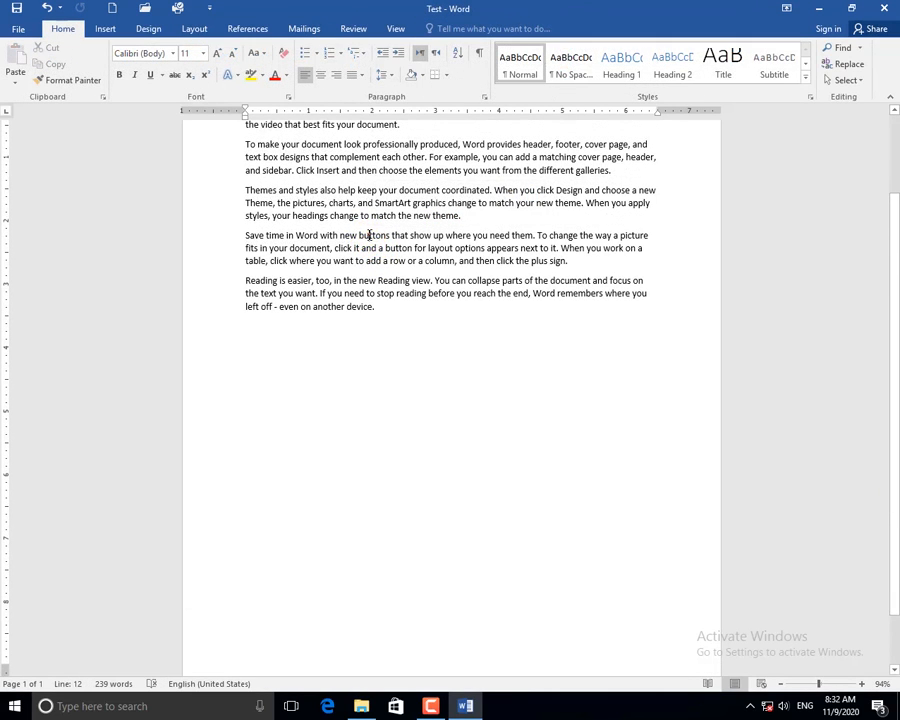
{"action": "double_click", "coordinate": [367, 236]}
{"action": "left_click", "coordinate": [104, 30]}
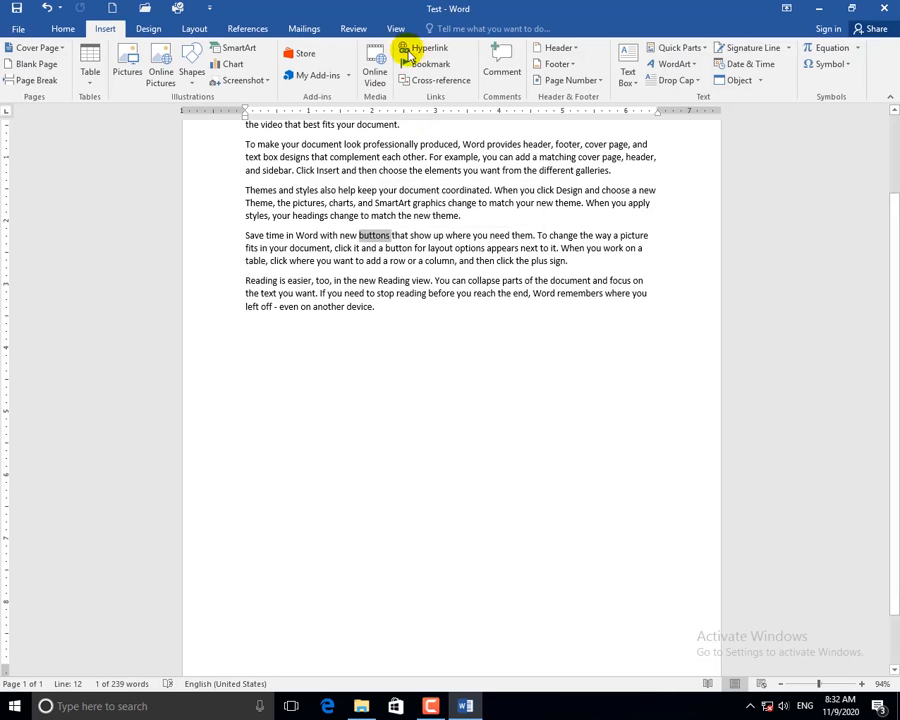
{"action": "left_click", "coordinate": [502, 65]}
{"action": "type", "text": "You can pr"}
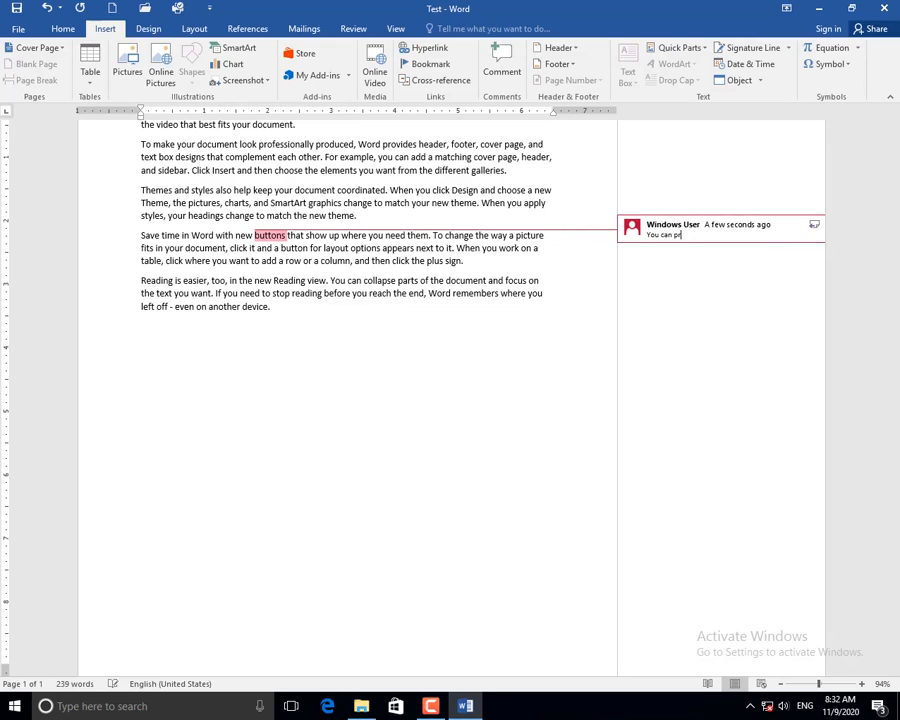
{"action": "type", "text": "ess it!"}
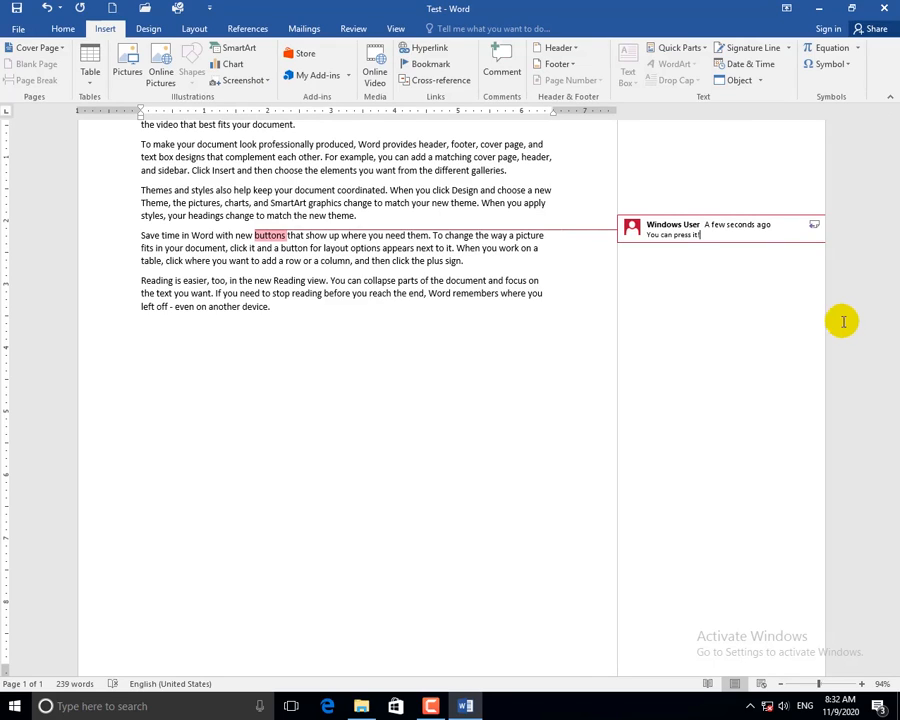
{"action": "left_click", "coordinate": [365, 356]}
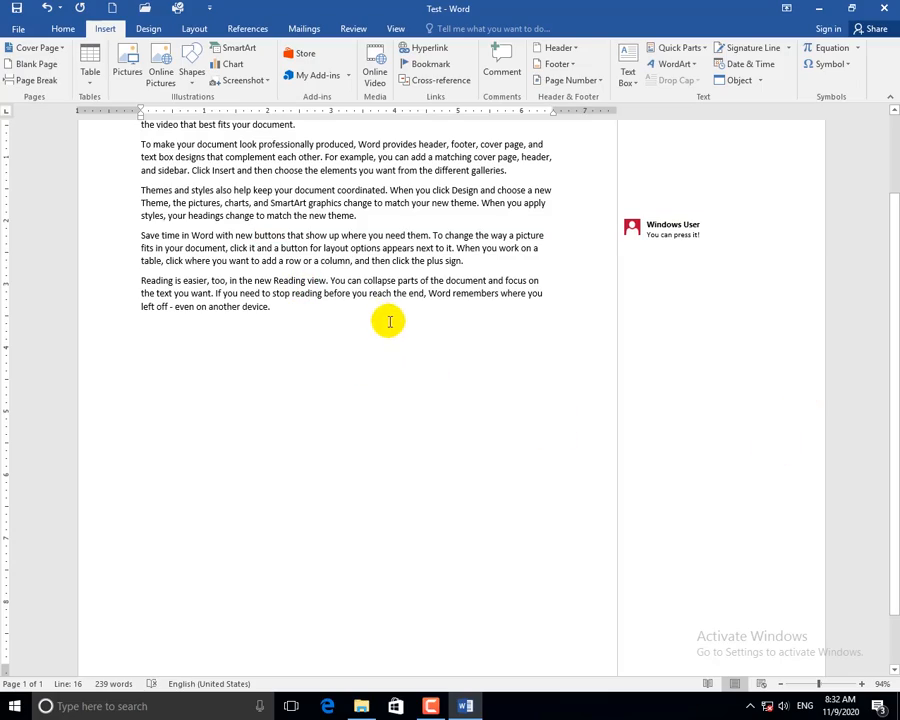
{"action": "scroll", "coordinate": [382, 312], "scroll_direction": "up", "scroll_amount": 3}
Open the Check for Issues options on the File Info page.
{"action": "left_click", "coordinate": [20, 28]}
{"action": "key", "text": "Escape"}
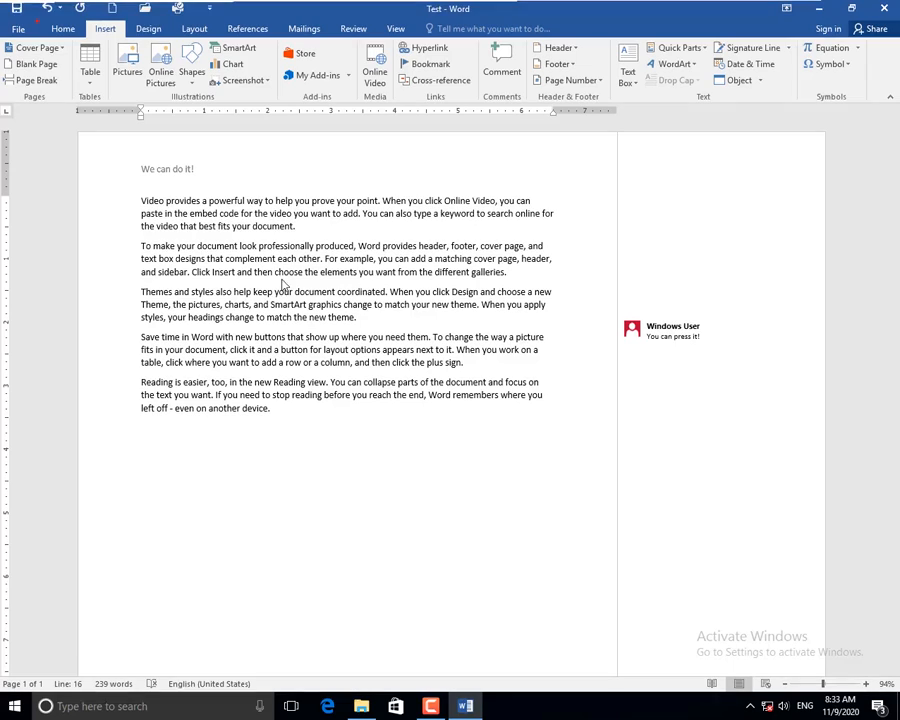
{"action": "left_click", "coordinate": [18, 30]}
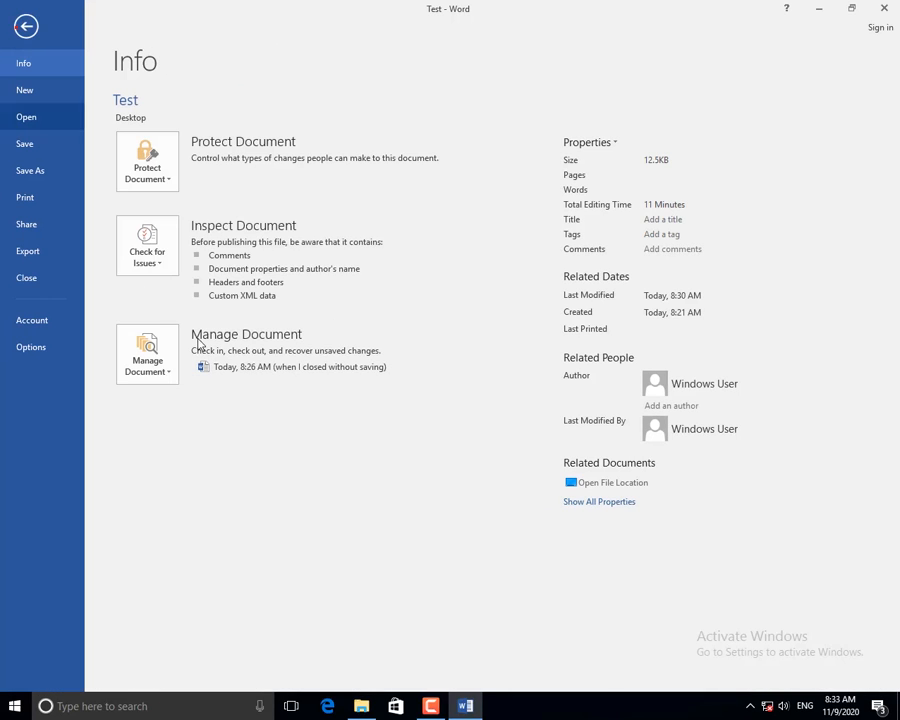
{"action": "left_click", "coordinate": [144, 264]}
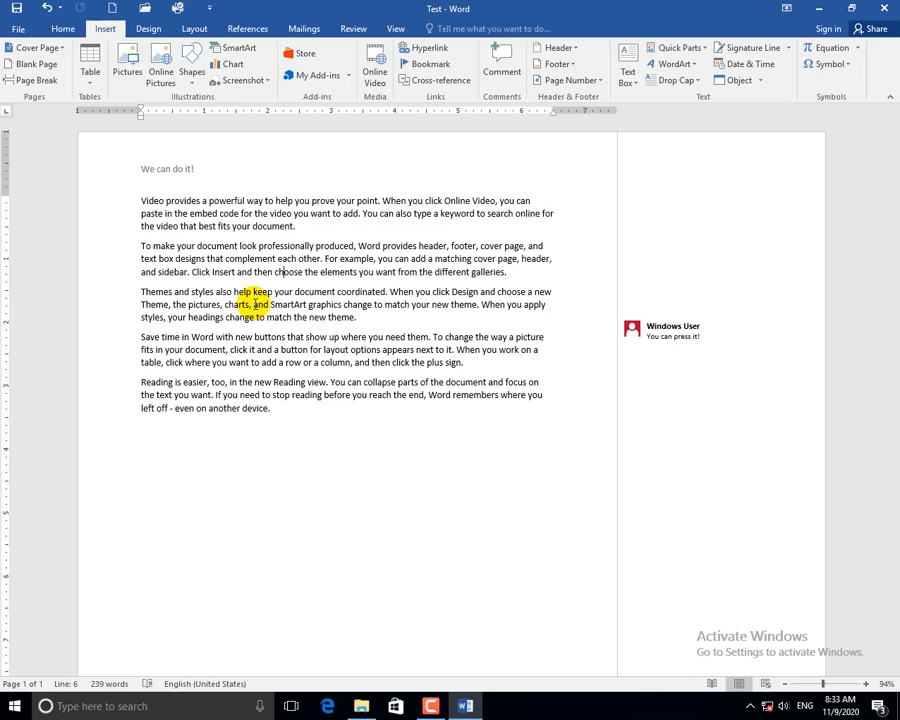
Open Inspect Document from Check for Issues, move the Document Inspector aside and review its ticked categories.
{"action": "left_click", "coordinate": [20, 28]}
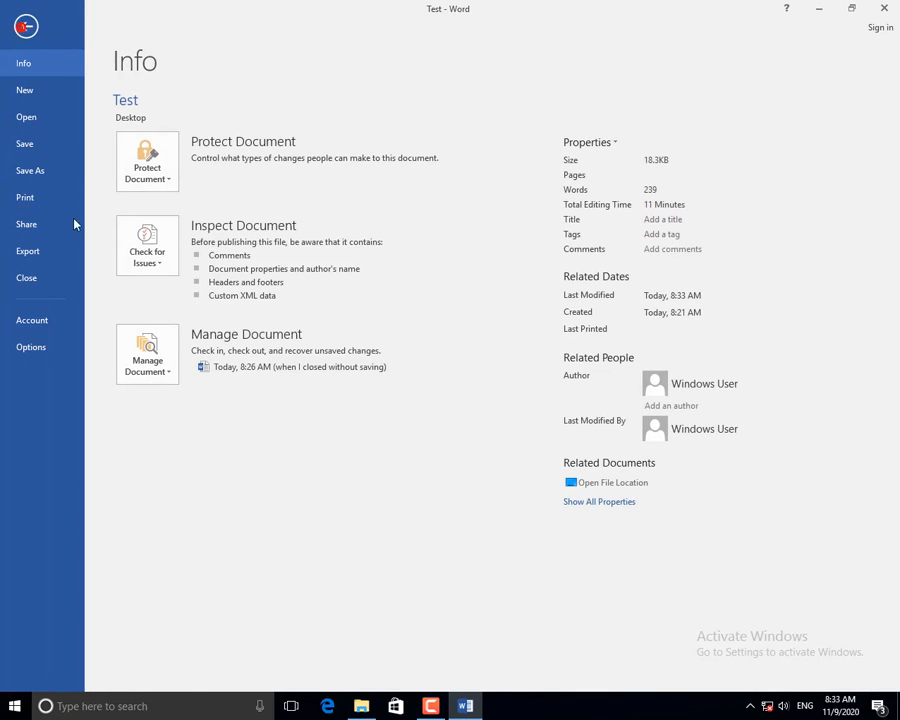
{"action": "left_click", "coordinate": [147, 245]}
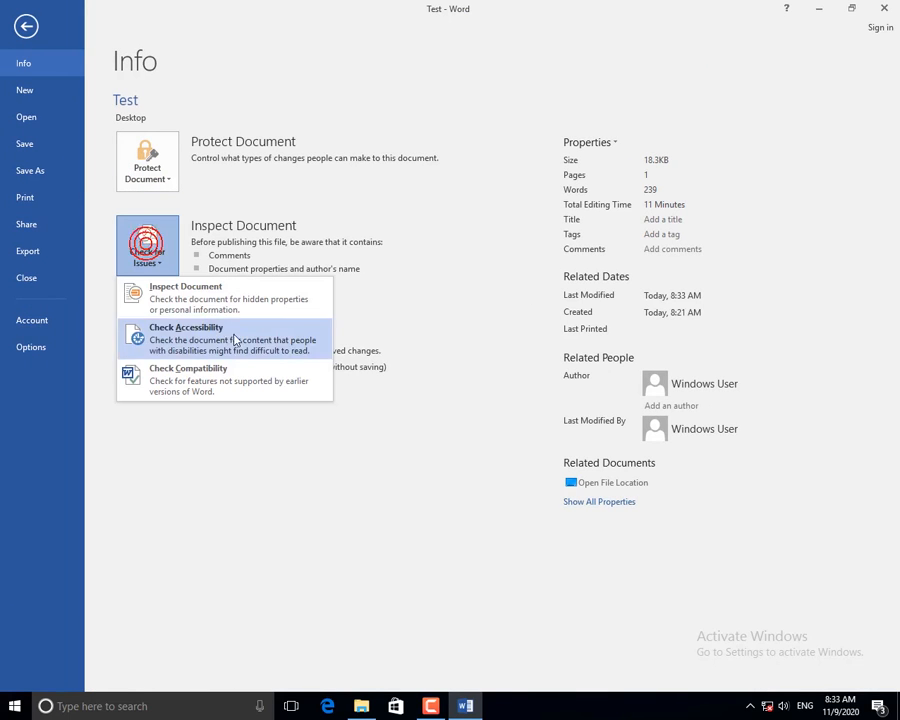
{"action": "left_click", "coordinate": [188, 305]}
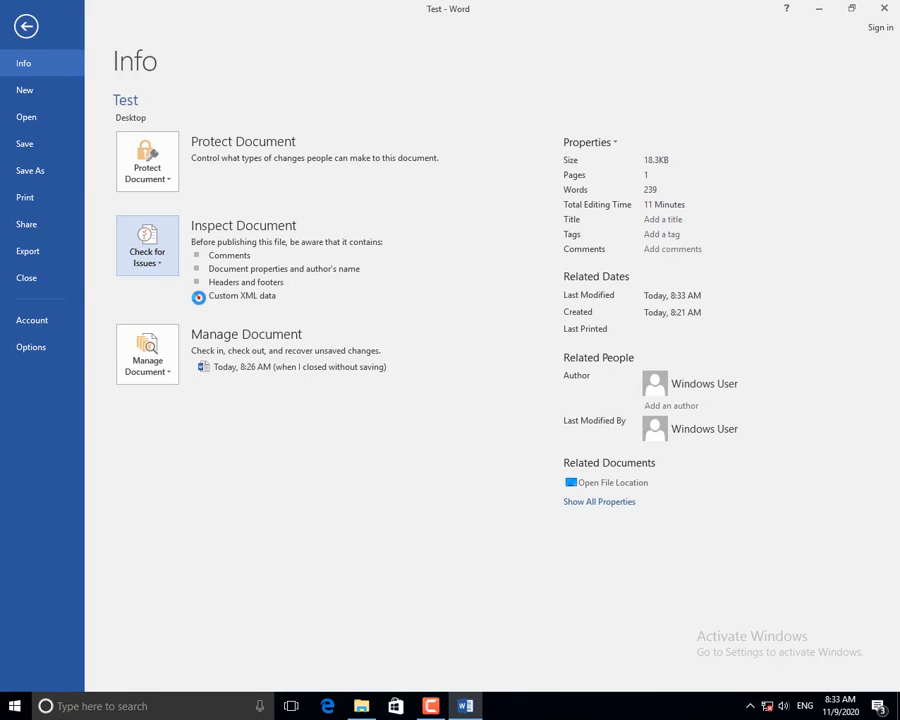
{"action": "left_click_drag", "start_coordinate": [406, 186], "coordinate": [366, 95]}
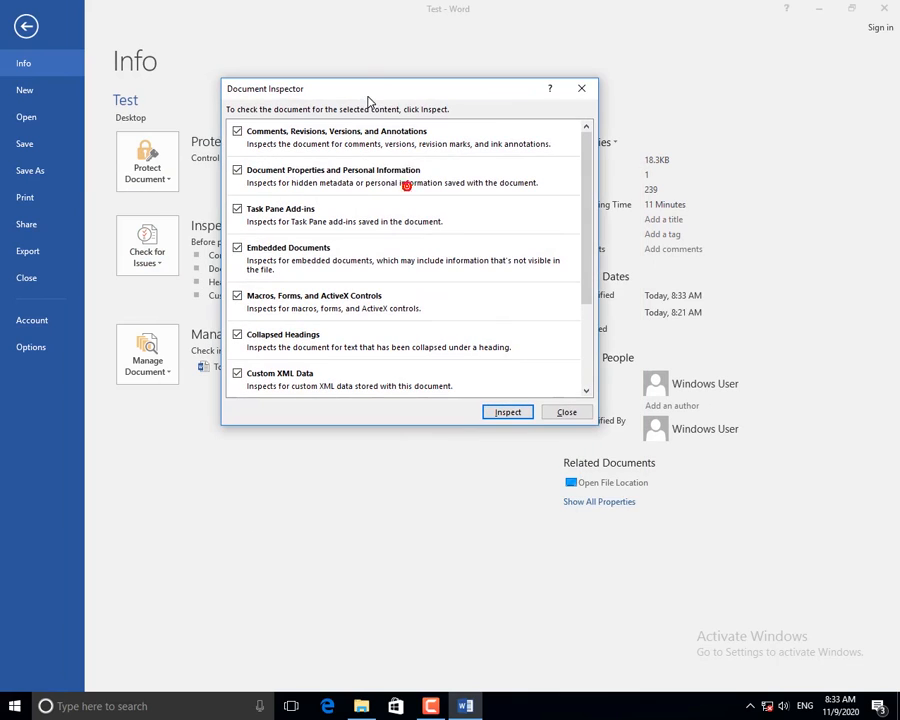
{"action": "scroll", "coordinate": [380, 310], "scroll_direction": "down", "scroll_amount": 2}
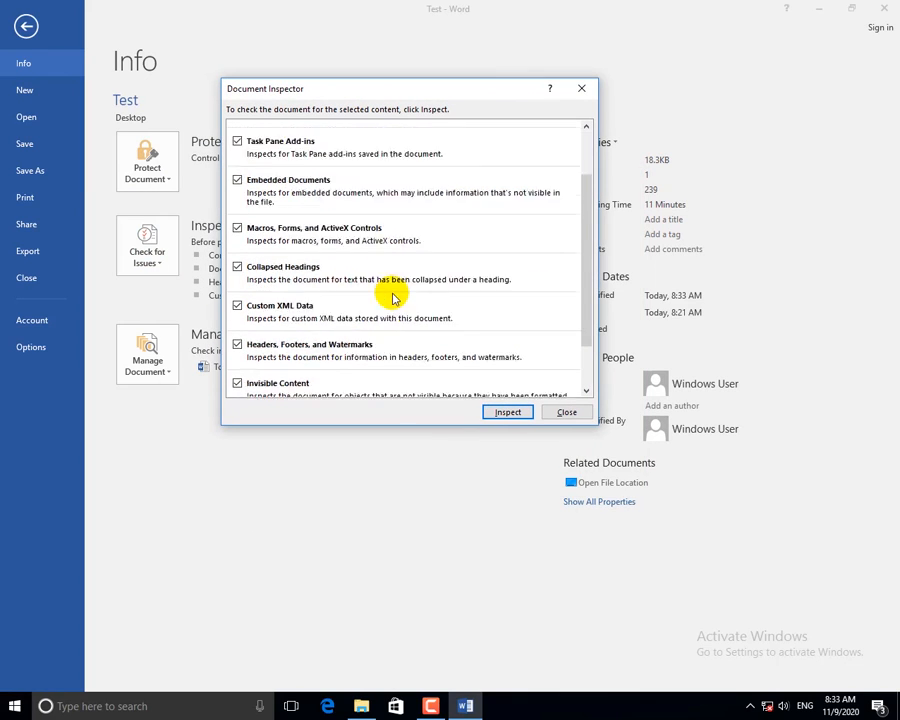
{"action": "scroll", "coordinate": [360, 285], "scroll_direction": "up", "scroll_amount": 2}
{"action": "scroll", "coordinate": [241, 266], "scroll_direction": "down", "scroll_amount": 3}
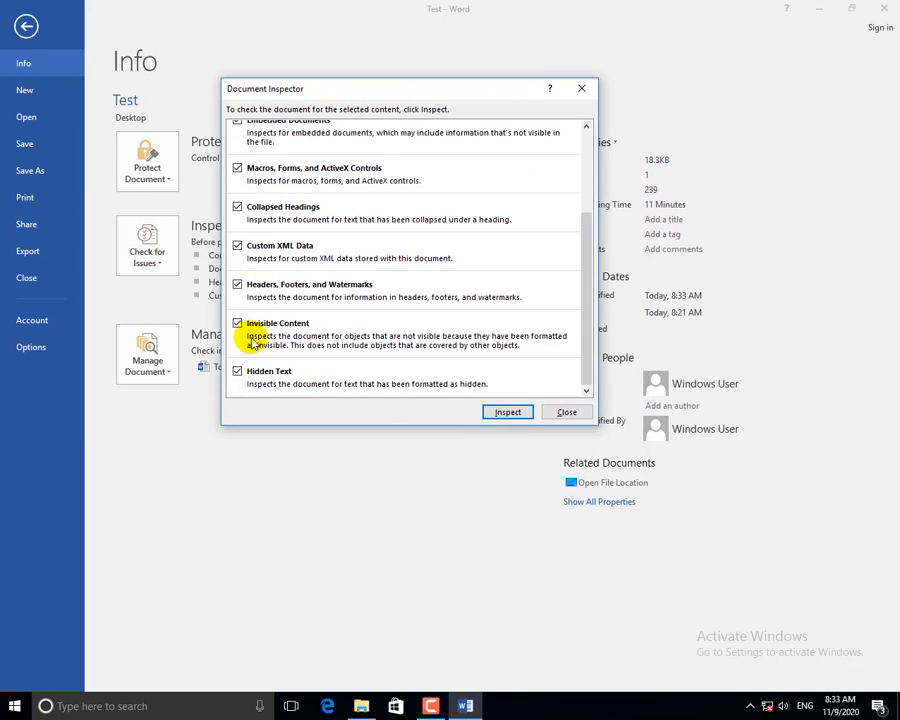
{"action": "scroll", "coordinate": [241, 230], "scroll_direction": "up", "scroll_amount": 3}
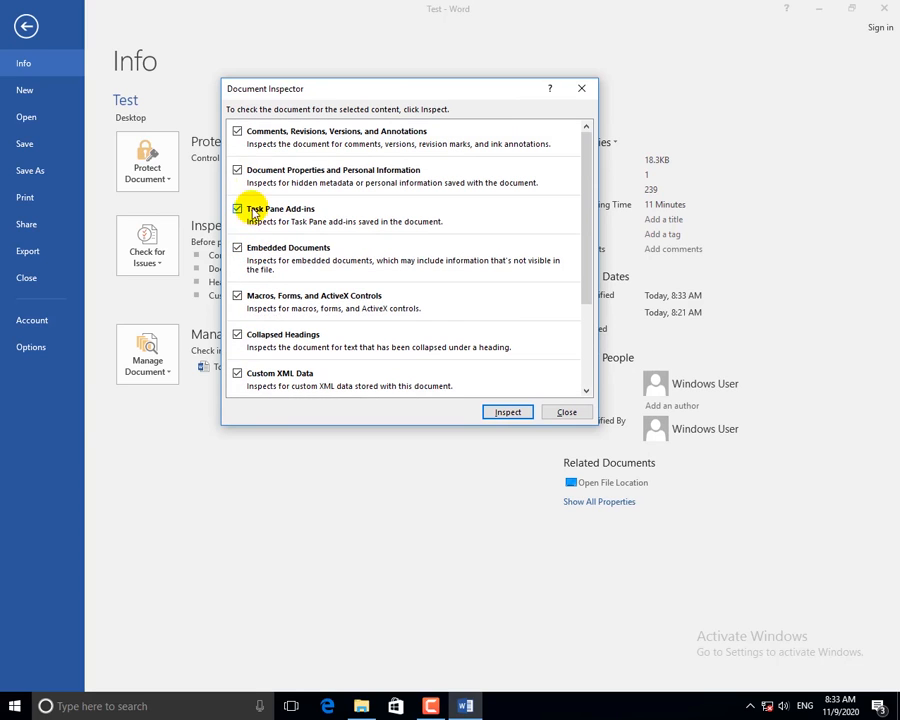
{"action": "scroll", "coordinate": [250, 370], "scroll_direction": "down", "scroll_amount": 3}
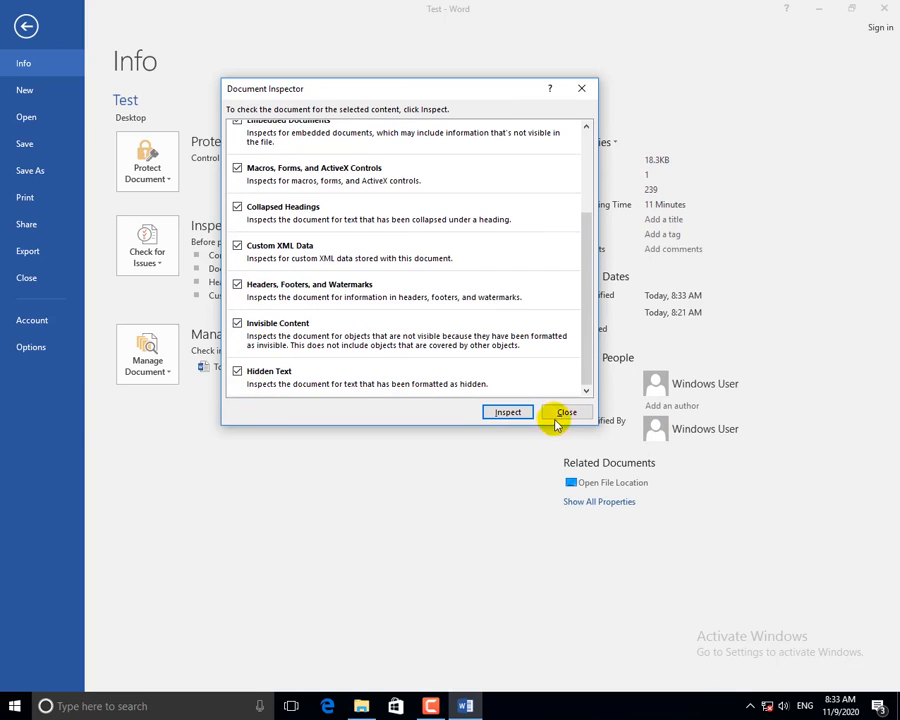
Inspect, then remove all headers/footers, custom XML data, document properties and comments.
{"action": "left_click", "coordinate": [516, 413]}
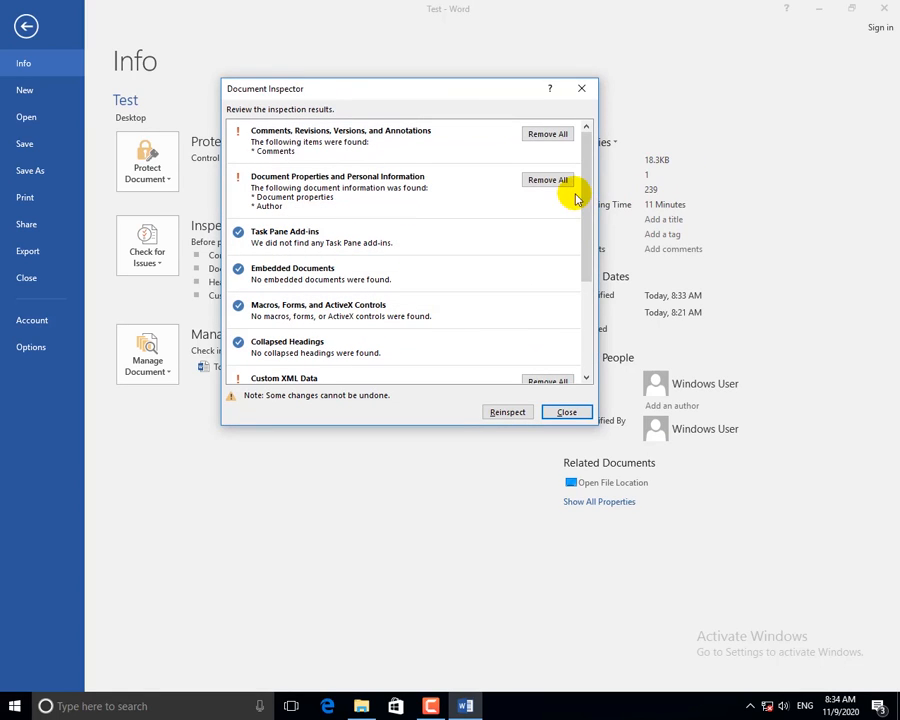
{"action": "left_click_drag", "start_coordinate": [585, 199], "coordinate": [588, 177]}
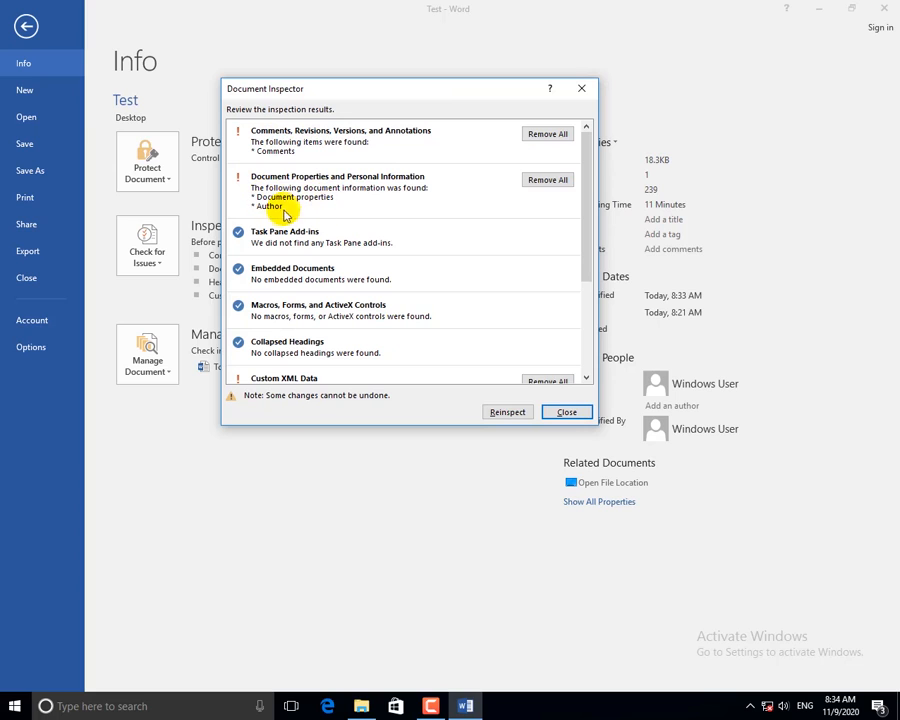
{"action": "scroll", "coordinate": [380, 300], "scroll_direction": "down", "scroll_amount": 3}
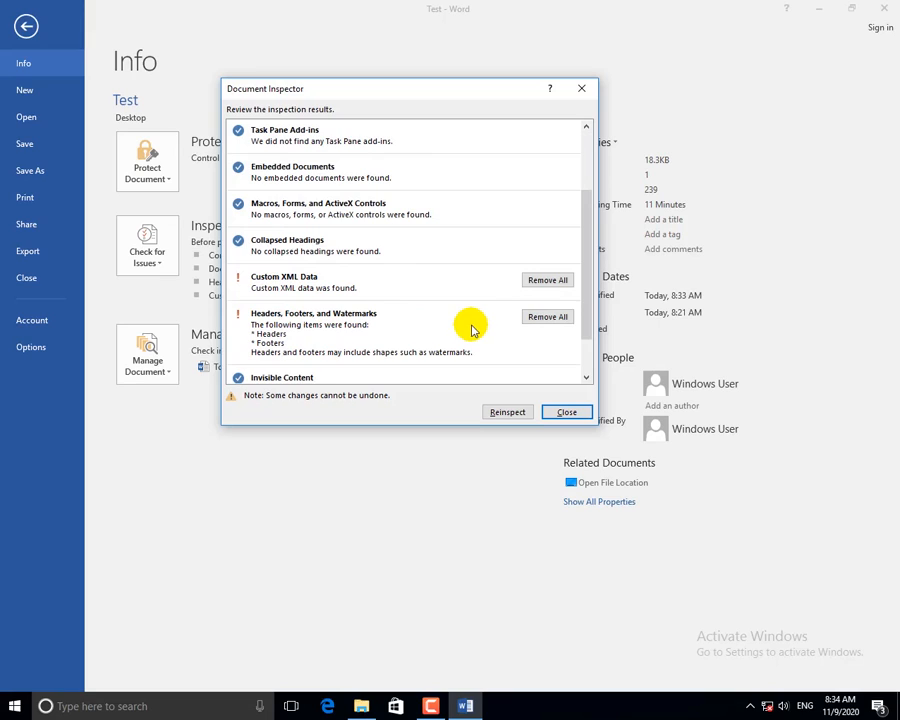
{"action": "left_click", "coordinate": [553, 319]}
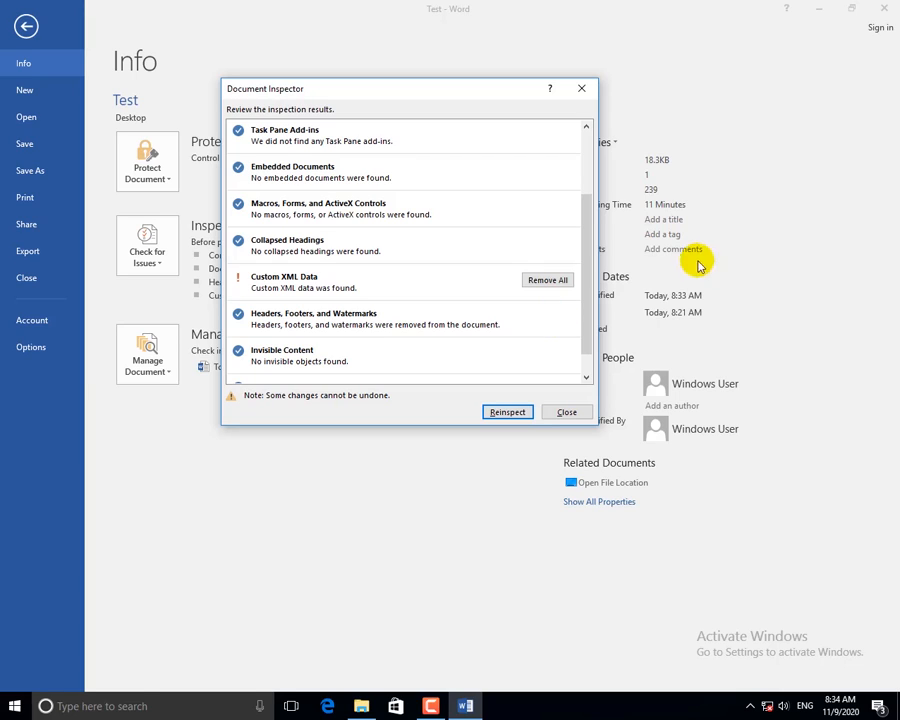
{"action": "left_click", "coordinate": [548, 280]}
{"action": "left_click_drag", "start_coordinate": [583, 270], "coordinate": [589, 197]}
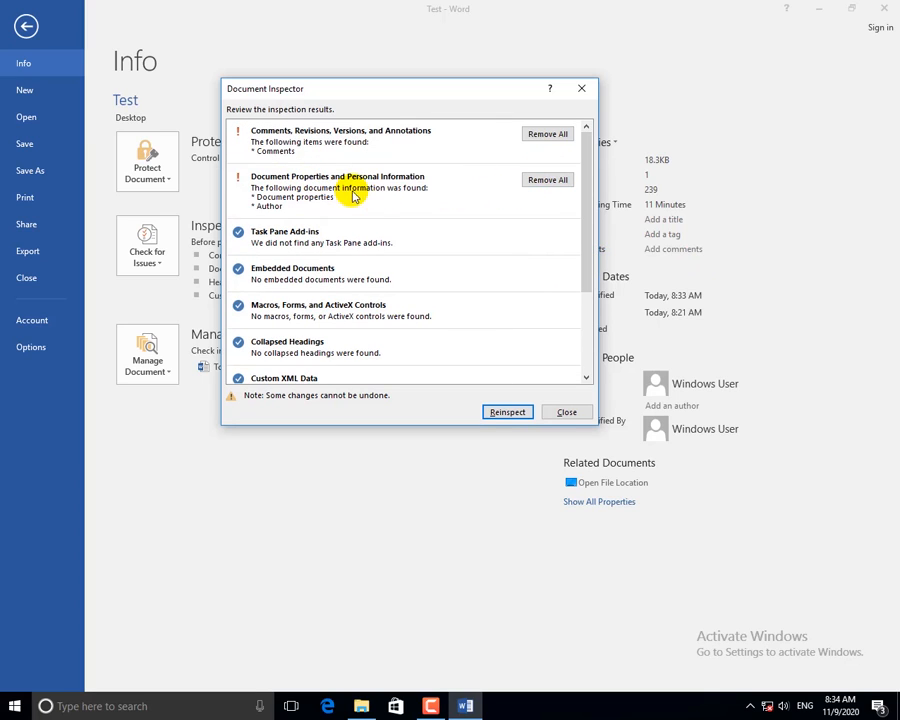
{"action": "left_click", "coordinate": [545, 181]}
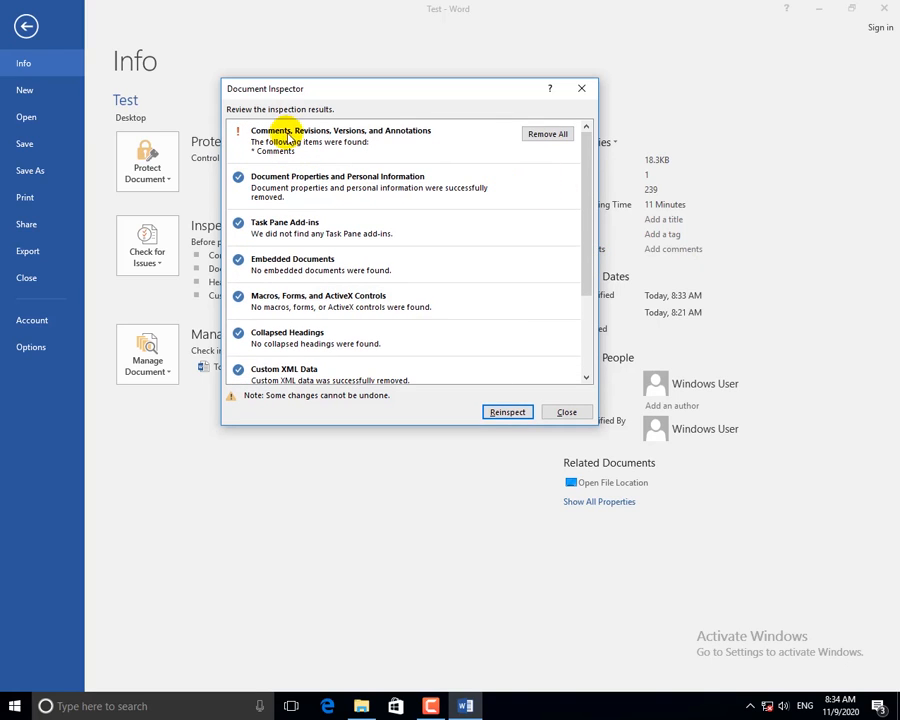
{"action": "left_click", "coordinate": [562, 136]}
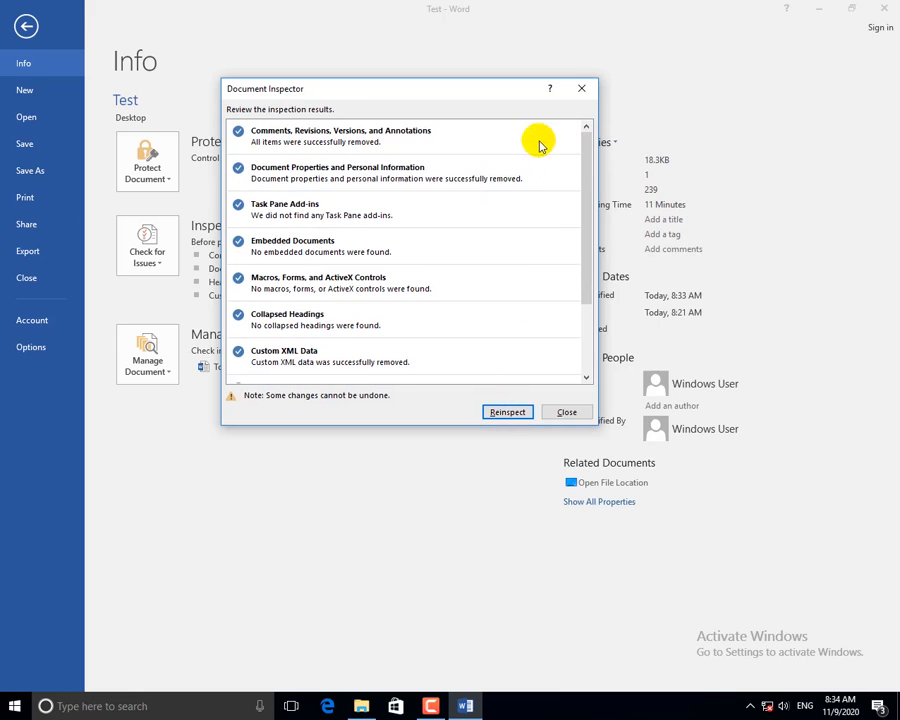
Reinspect to confirm nothing remains, close the inspector and return to the document.
{"action": "left_click", "coordinate": [505, 412]}
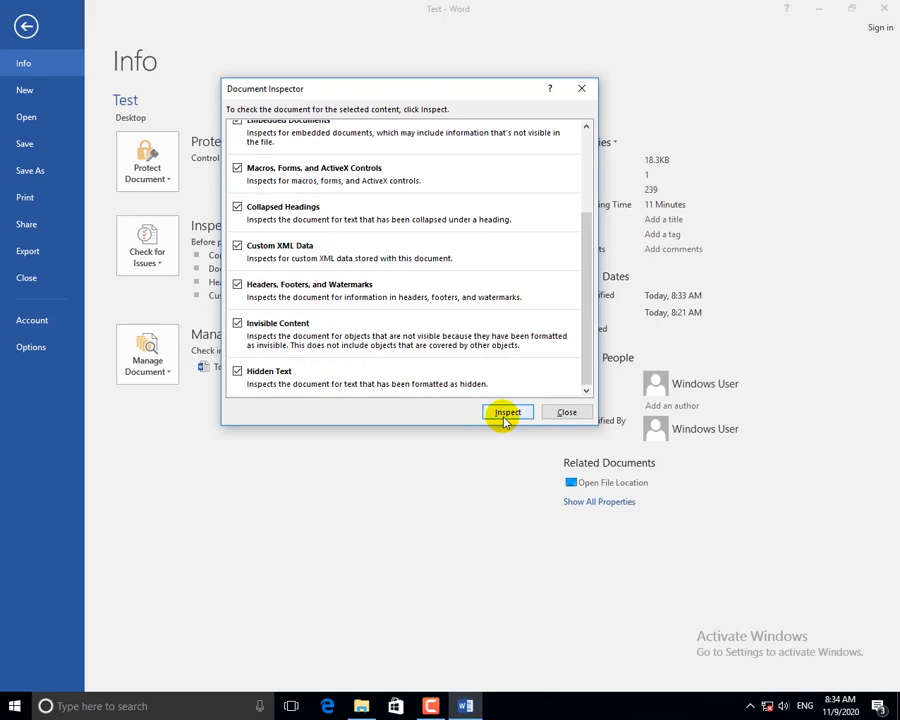
{"action": "left_click", "coordinate": [502, 411]}
{"action": "scroll", "coordinate": [434, 279], "scroll_direction": "up", "scroll_amount": 3}
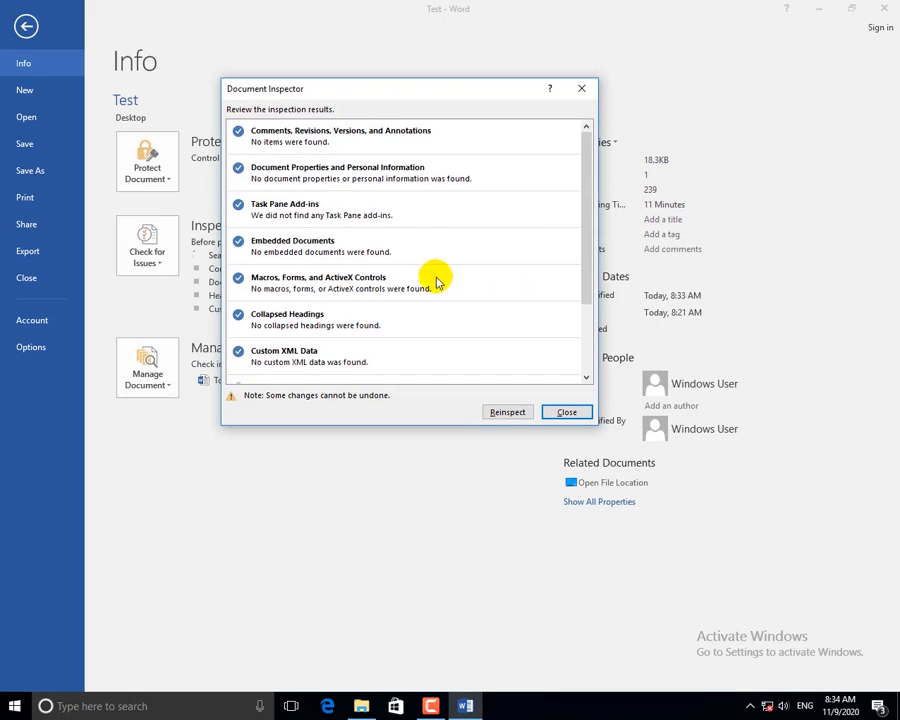
{"action": "scroll", "coordinate": [500, 310], "scroll_direction": "down", "scroll_amount": 3}
{"action": "left_click", "coordinate": [566, 412]}
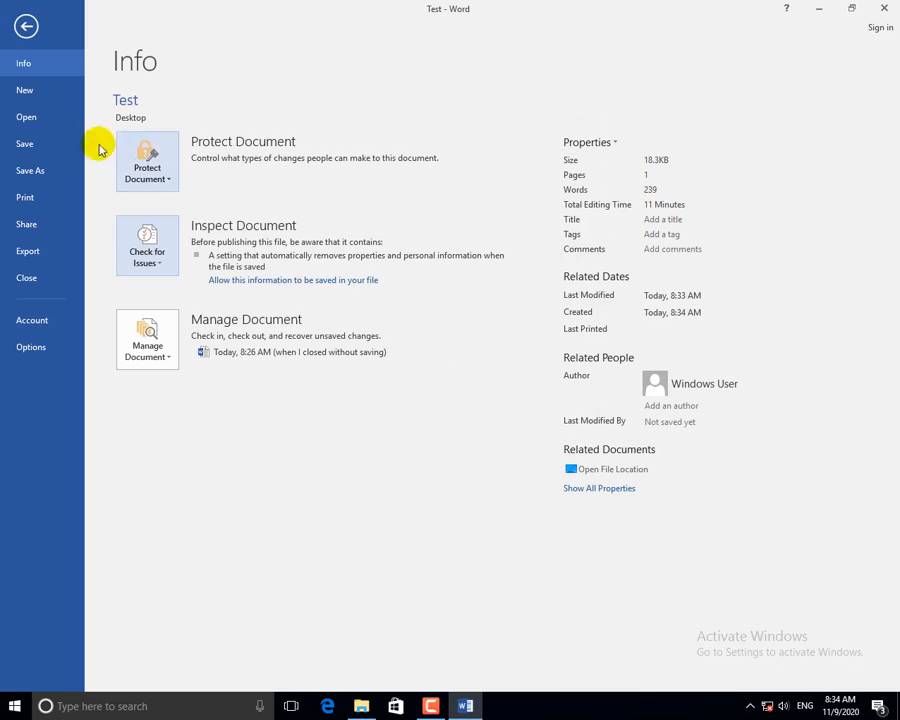
{"action": "left_click", "coordinate": [26, 25]}
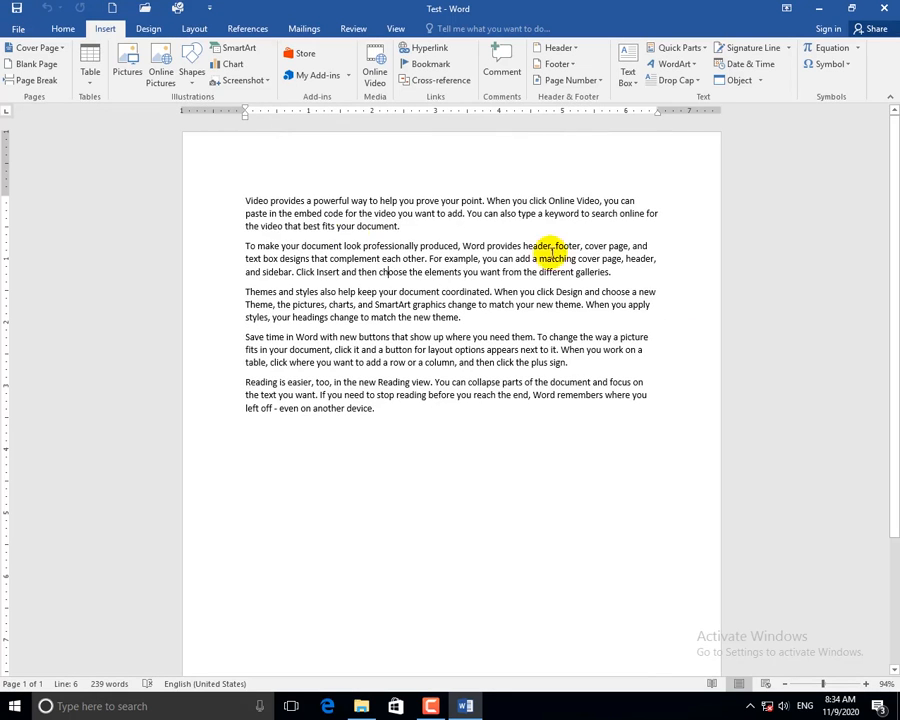
Open Check for Issues on Document1's Info page.
{"action": "scroll", "coordinate": [430, 567], "scroll_direction": "down", "scroll_amount": 4}
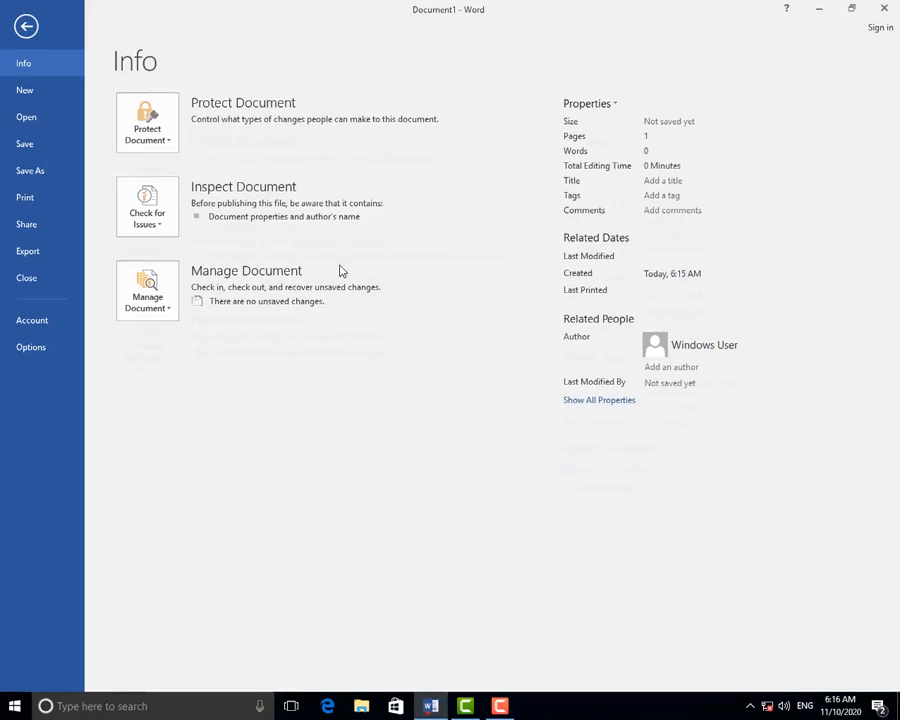
{"action": "left_click", "coordinate": [155, 222]}
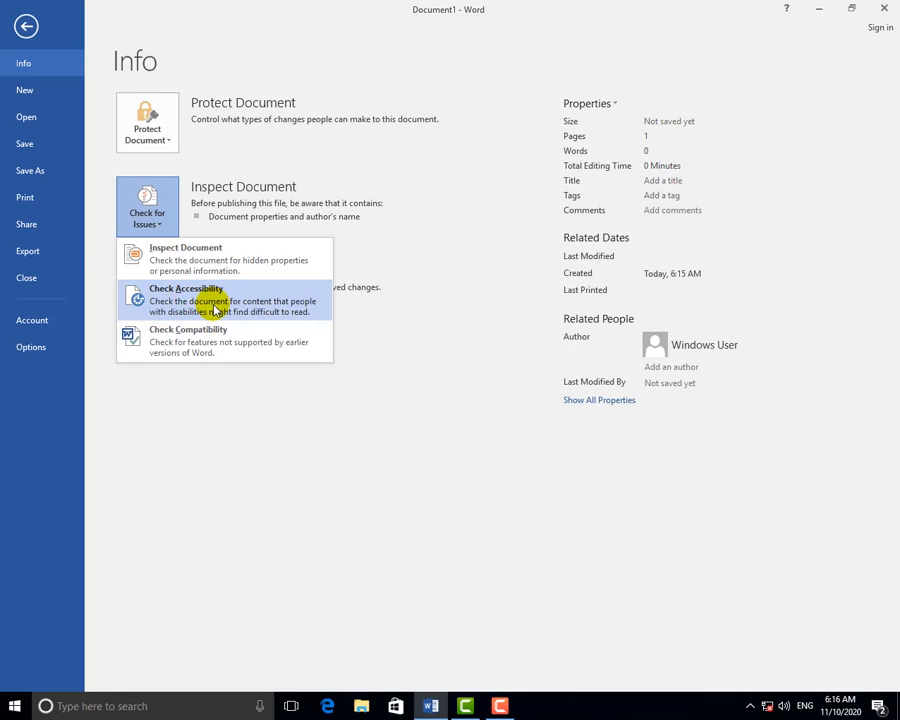
Run Check Accessibility, close its pane, then create a document from the Apothecary newsletter template.
{"action": "left_click", "coordinate": [214, 309]}
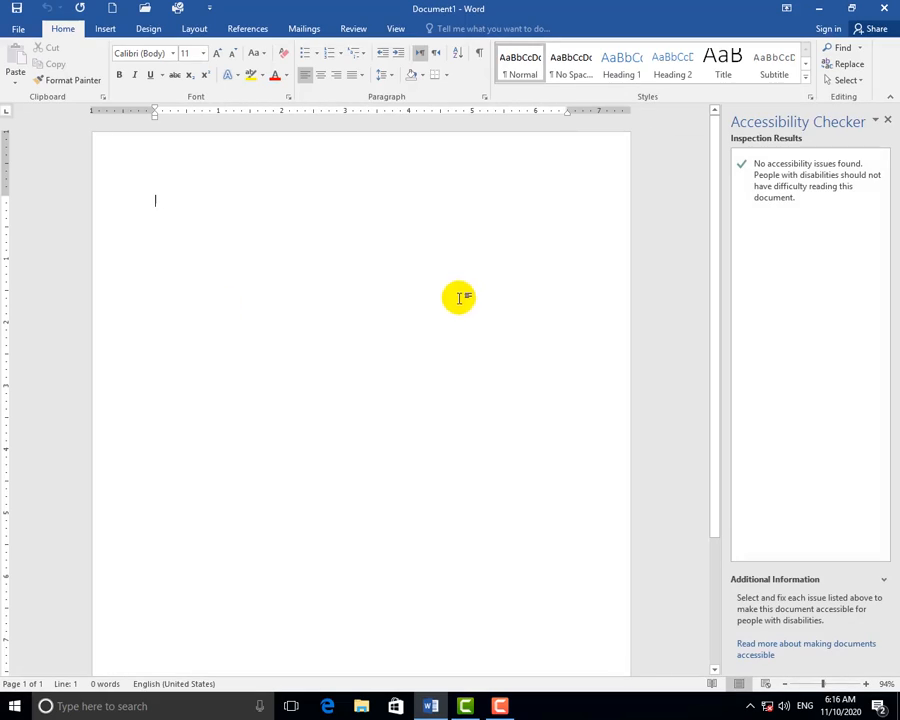
{"action": "left_click", "coordinate": [887, 119]}
{"action": "left_click", "coordinate": [11, 29]}
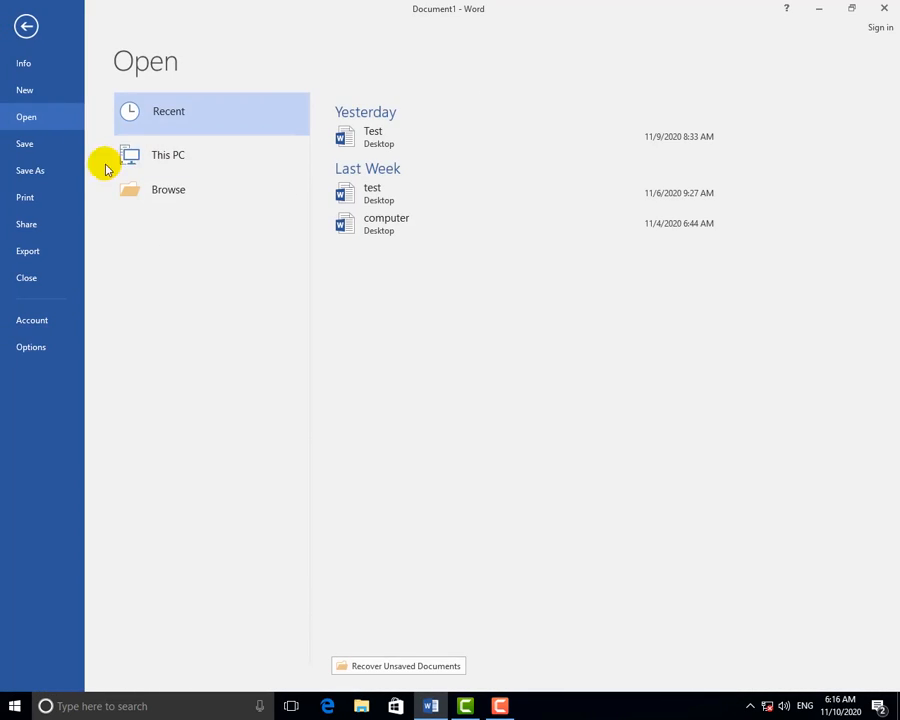
{"action": "left_click", "coordinate": [30, 90]}
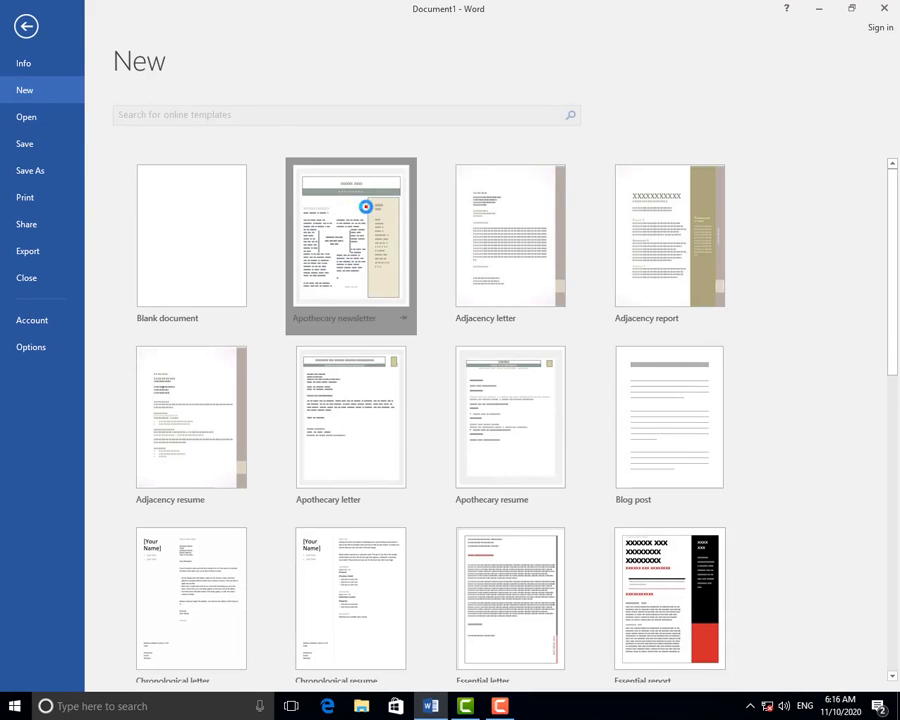
{"action": "key", "text": "Escape"}
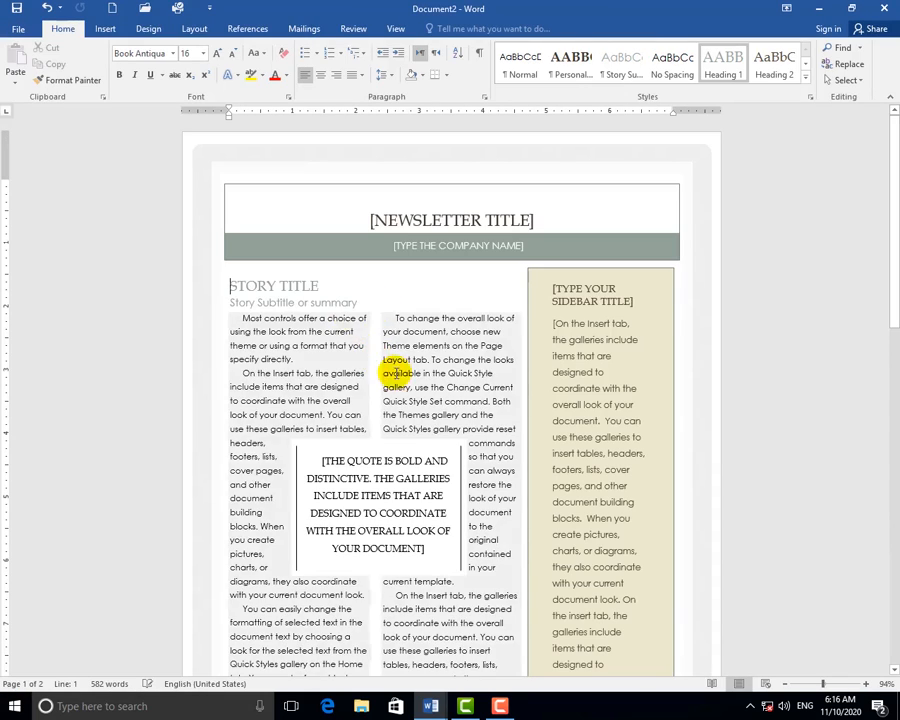
Run File > Info > Check for Issues > Check Accessibility to list the newsletter's alt text and inline-object issues.
{"action": "left_click", "coordinate": [26, 32]}
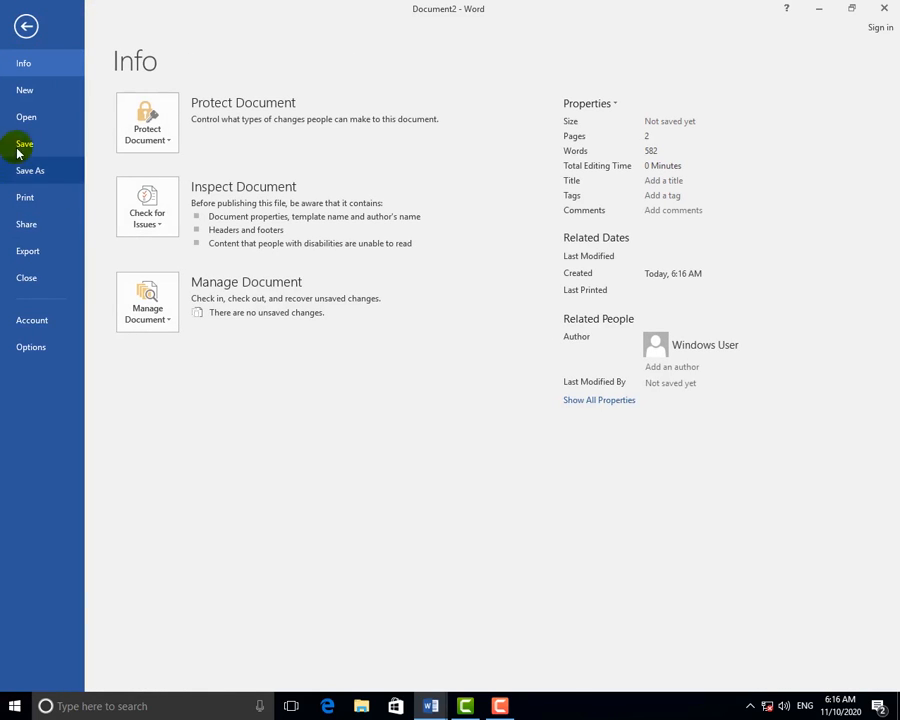
{"action": "left_click", "coordinate": [158, 226]}
{"action": "left_click", "coordinate": [190, 291]}
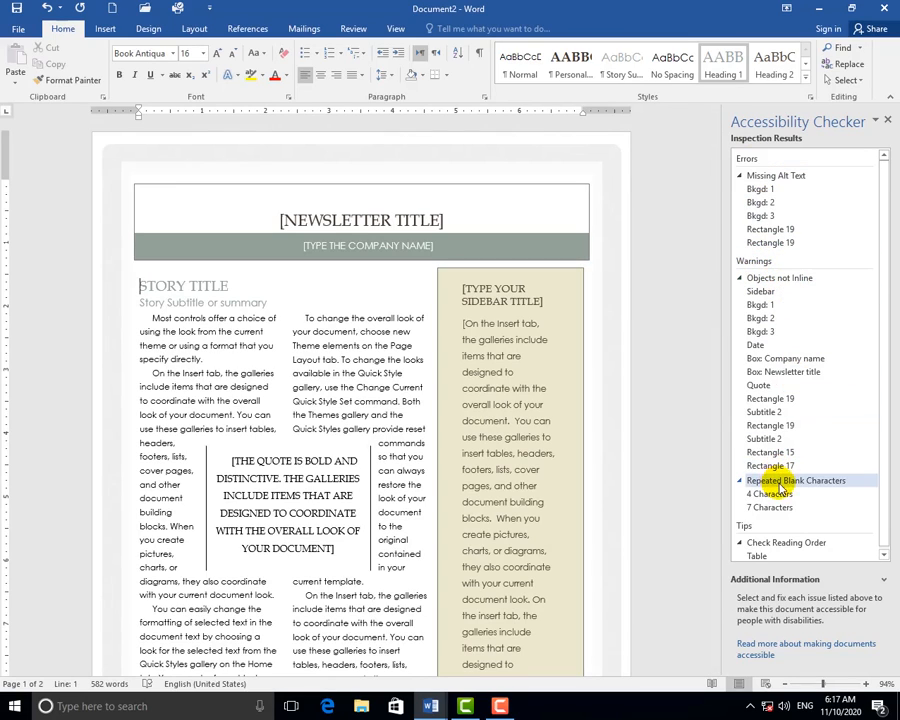
Review the checker results and select the Bkgd: 1 shape flagged for missing alt text.
{"action": "scroll", "coordinate": [780, 487], "scroll_direction": "down", "scroll_amount": 1}
{"action": "left_click_drag", "start_coordinate": [885, 399], "coordinate": [888, 429]}
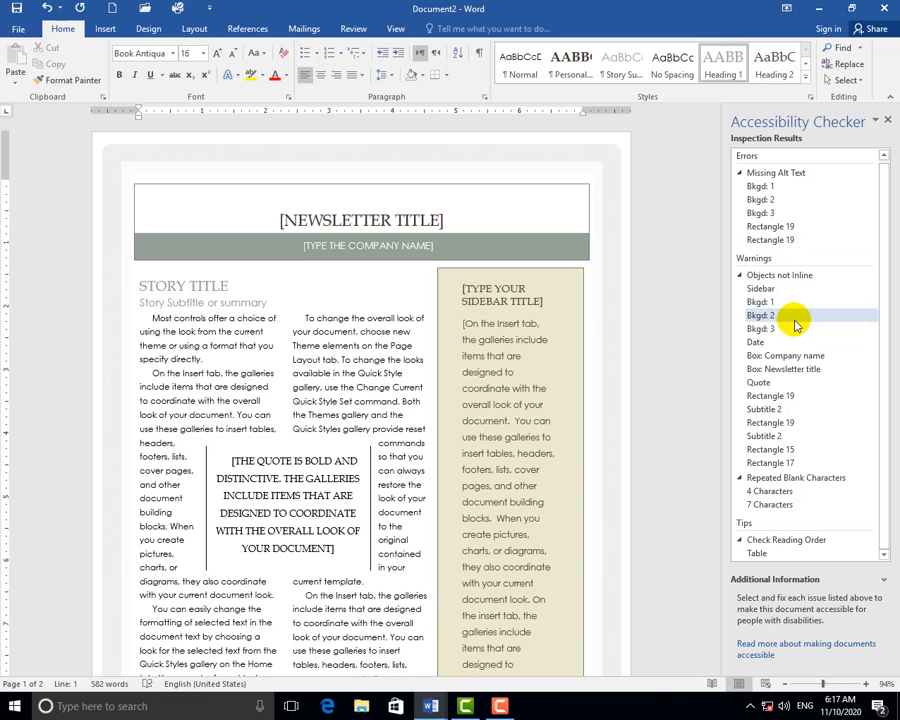
{"action": "left_click", "coordinate": [760, 186]}
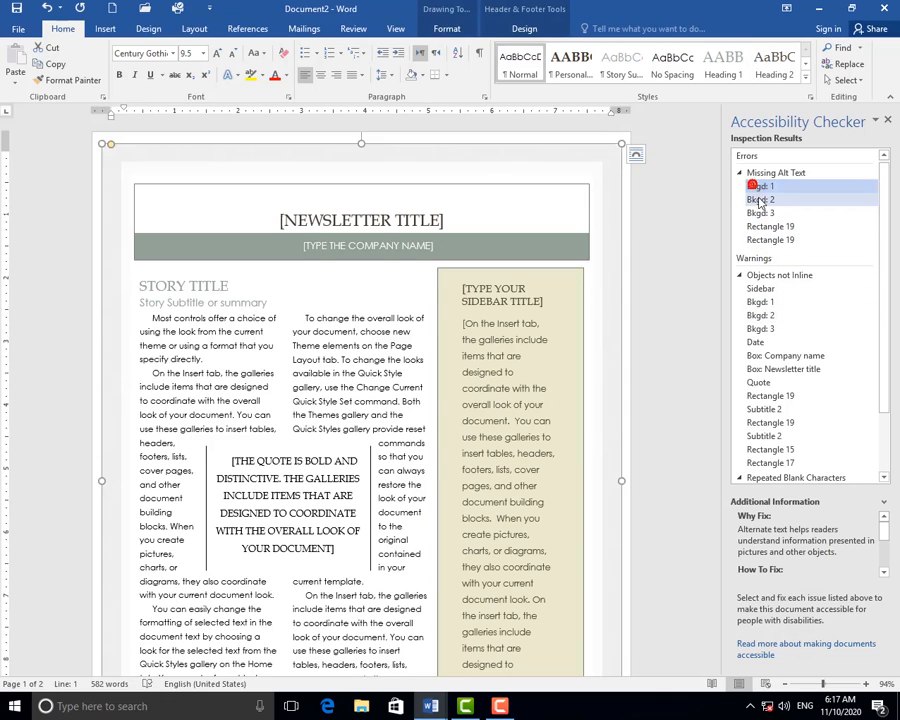
{"action": "left_click", "coordinate": [761, 201]}
{"action": "left_click", "coordinate": [759, 189]}
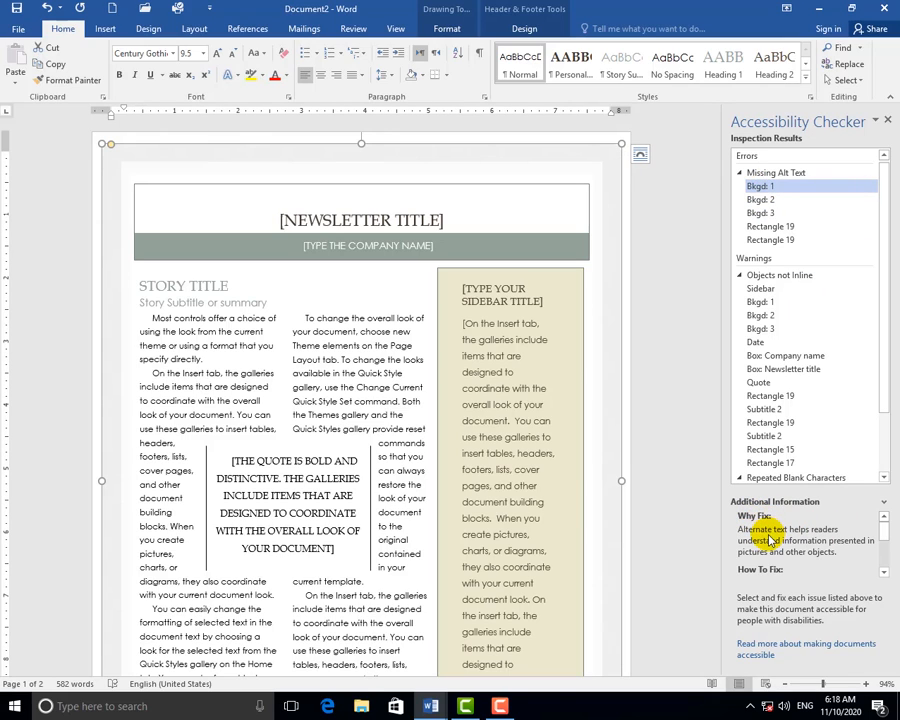
Open Format Shape for the background shape from its right-click menu.
{"action": "left_click_drag", "start_coordinate": [884, 536], "coordinate": [886, 546]}
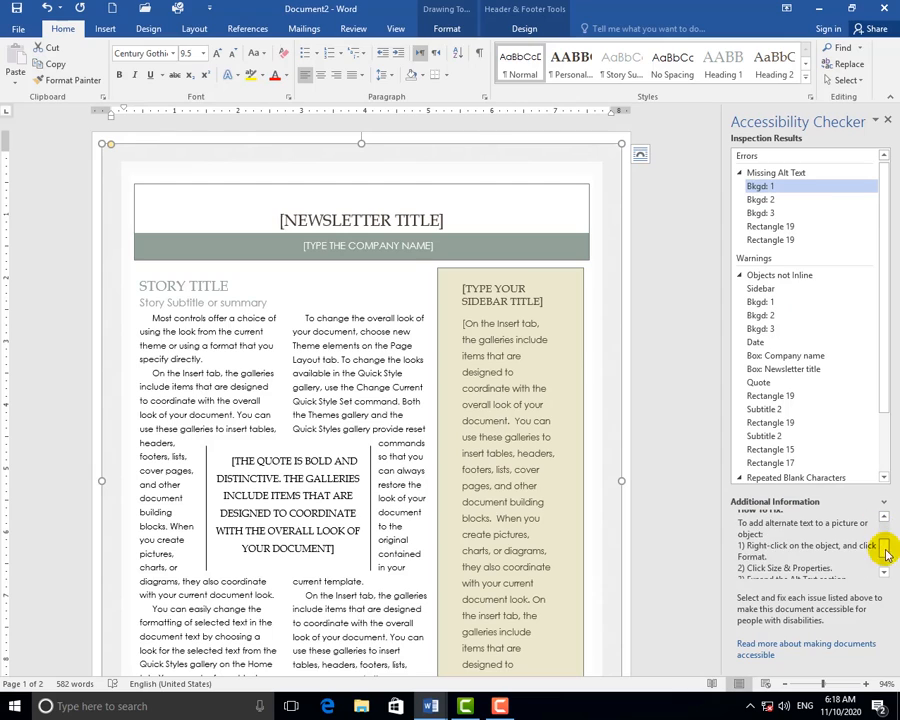
{"action": "right_click", "coordinate": [380, 146]}
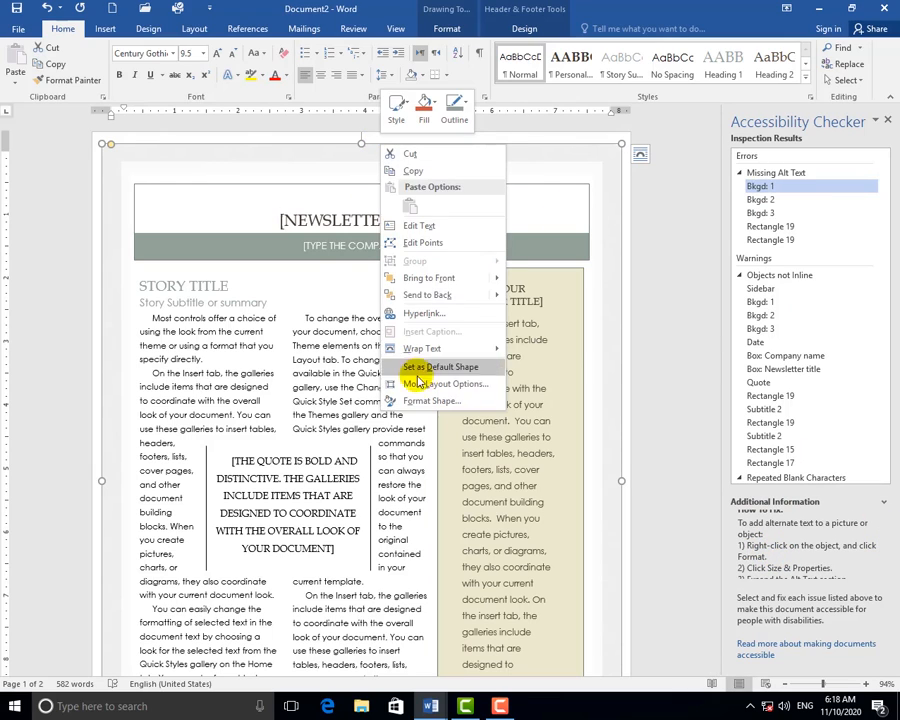
{"action": "left_click", "coordinate": [449, 405]}
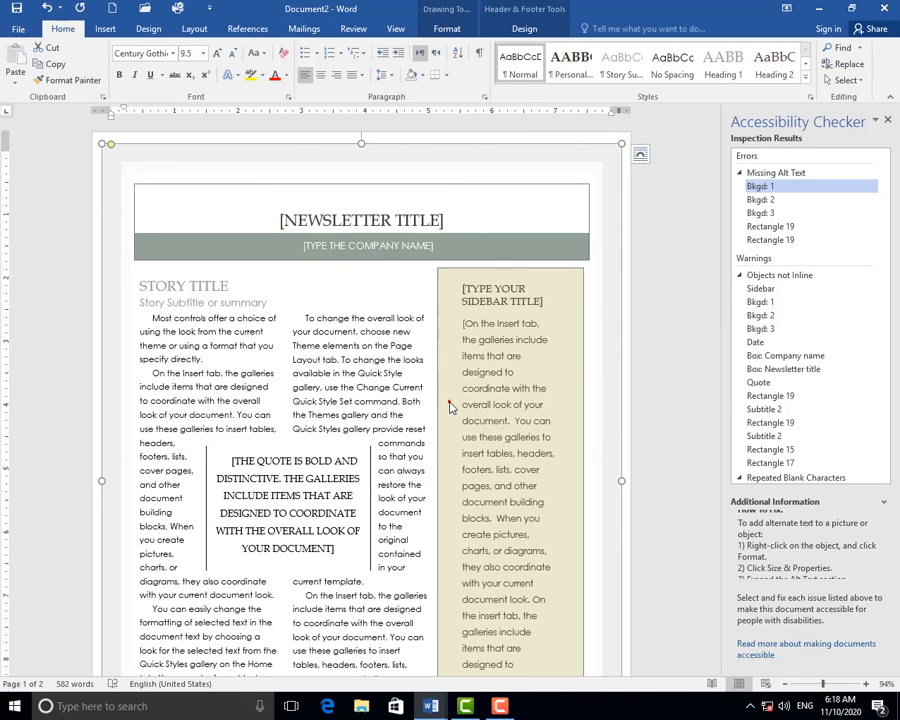
Set the Bkgd: 1 shape's alt-text title to 'background', then close Format Shape and Accessibility Checker.
{"action": "left_click", "coordinate": [780, 165]}
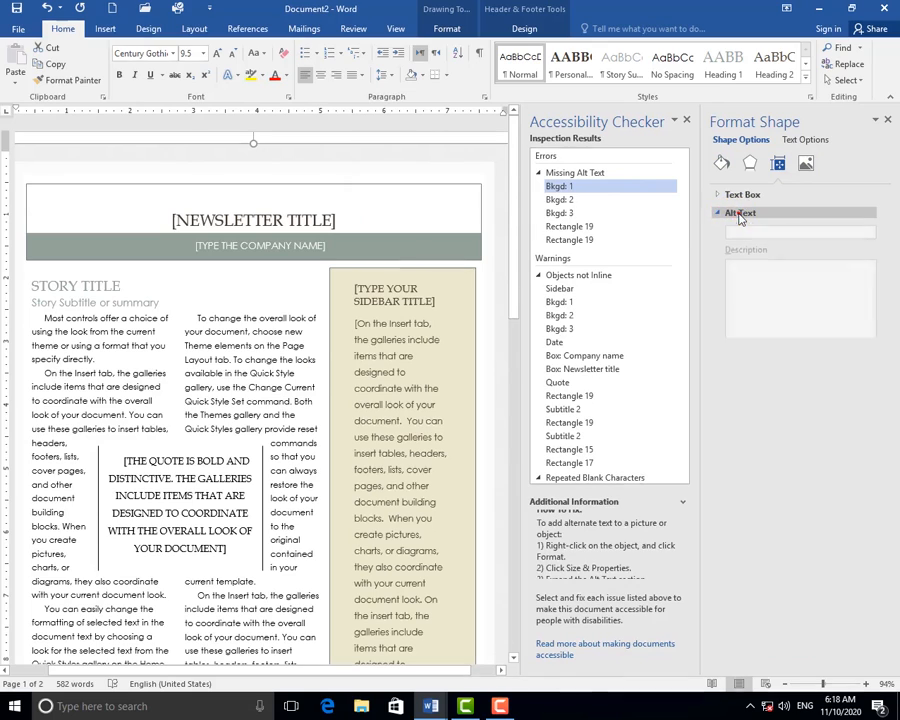
{"action": "left_click", "coordinate": [740, 214]}
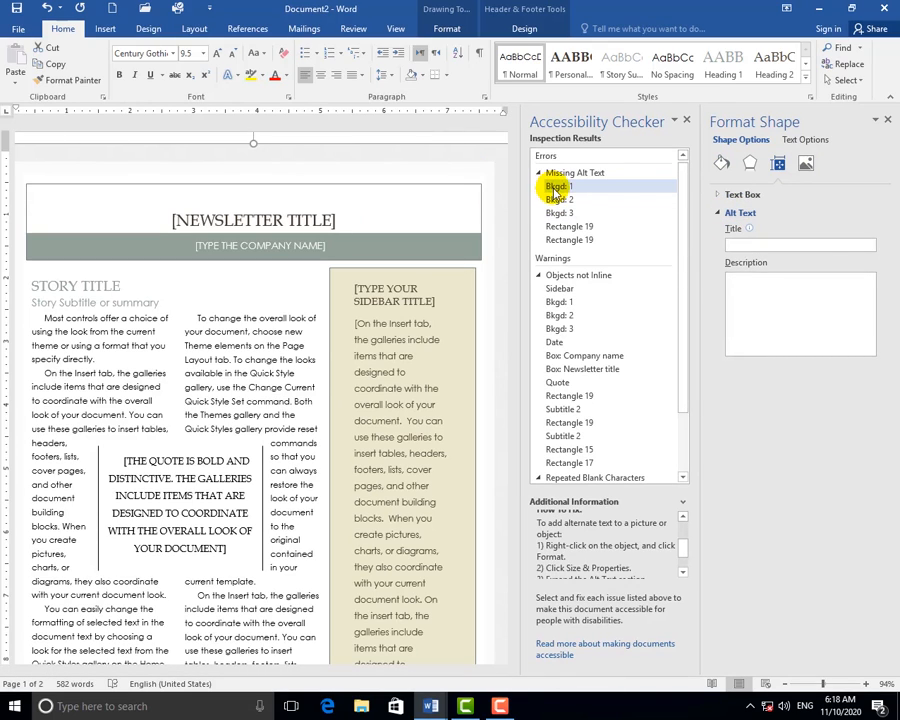
{"action": "left_click", "coordinate": [749, 245]}
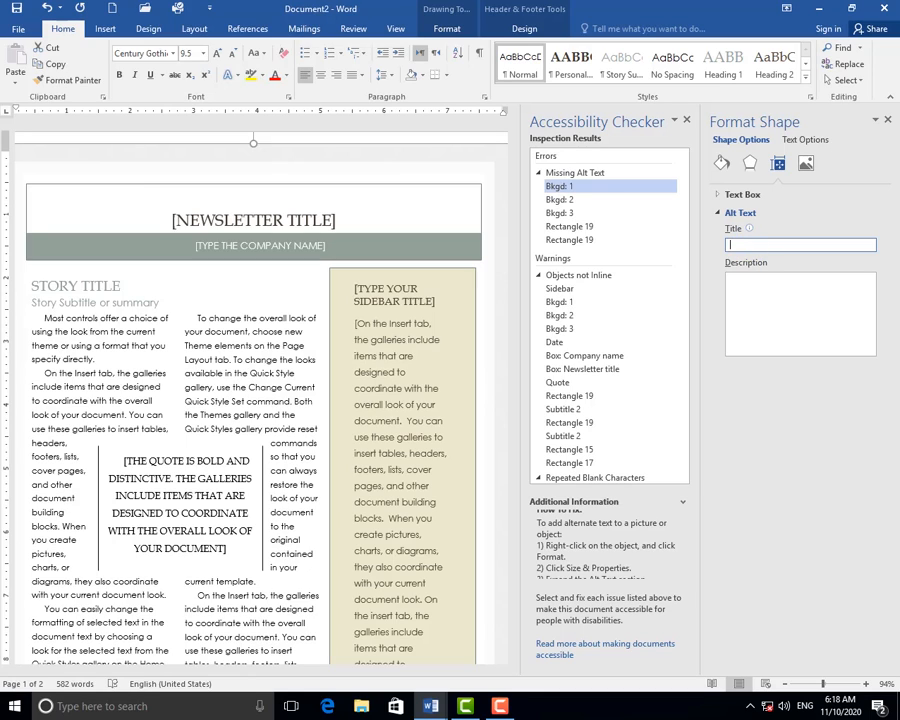
{"action": "type", "text": "ti"}
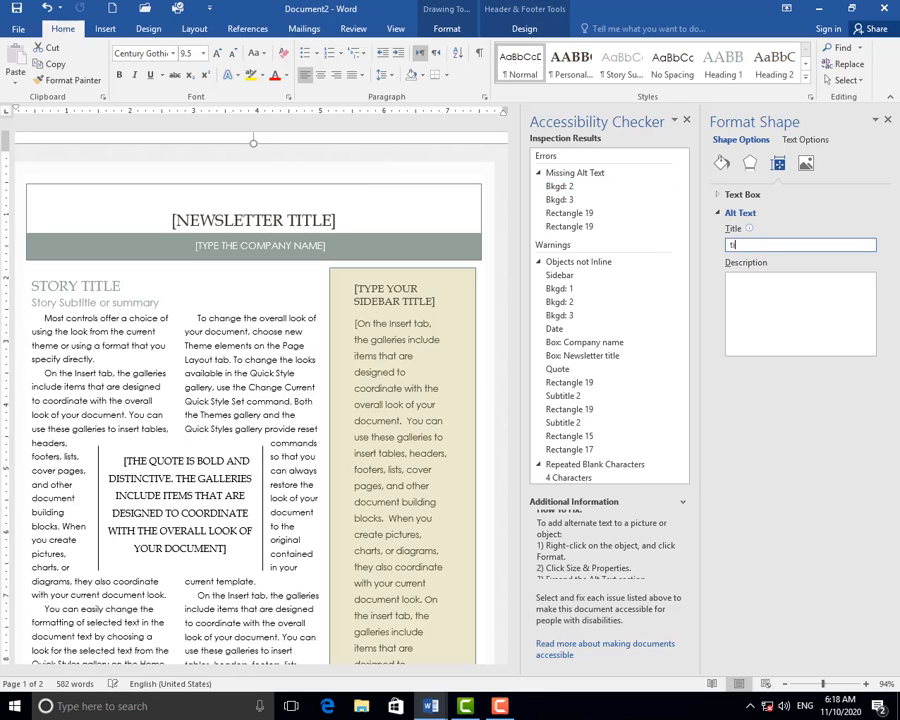
{"action": "key", "text": "BackSpace"}
{"action": "key", "text": "BackSpace"}
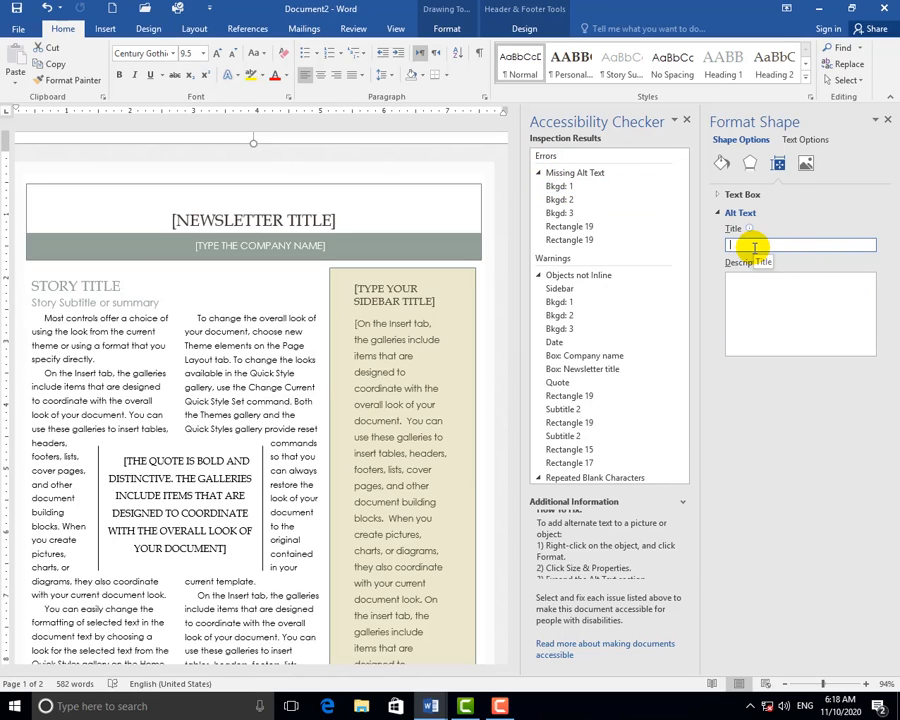
{"action": "type", "text": "background"}
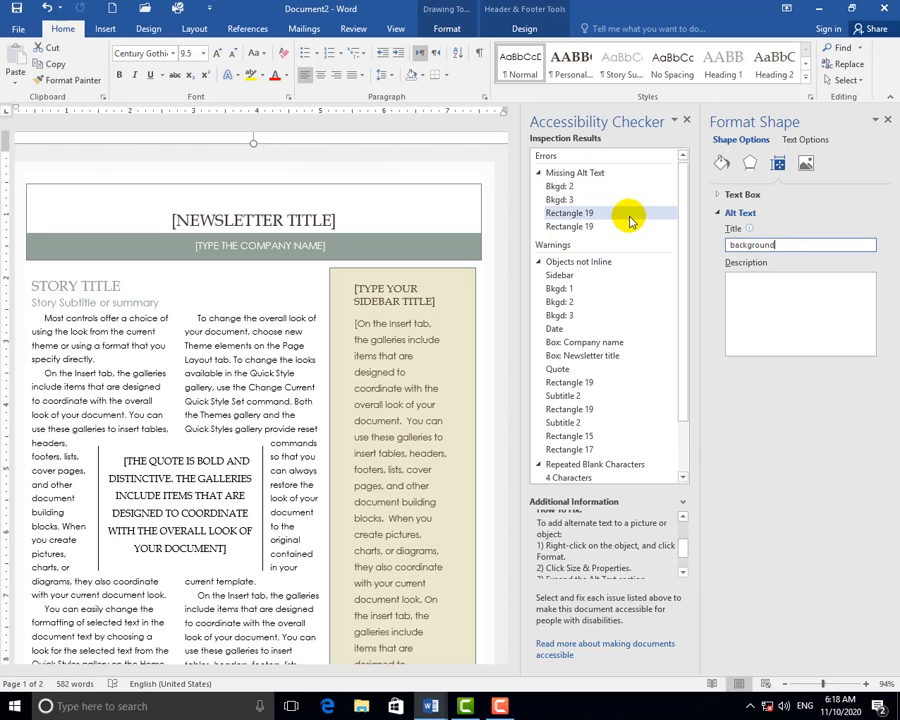
{"action": "left_click", "coordinate": [887, 119]}
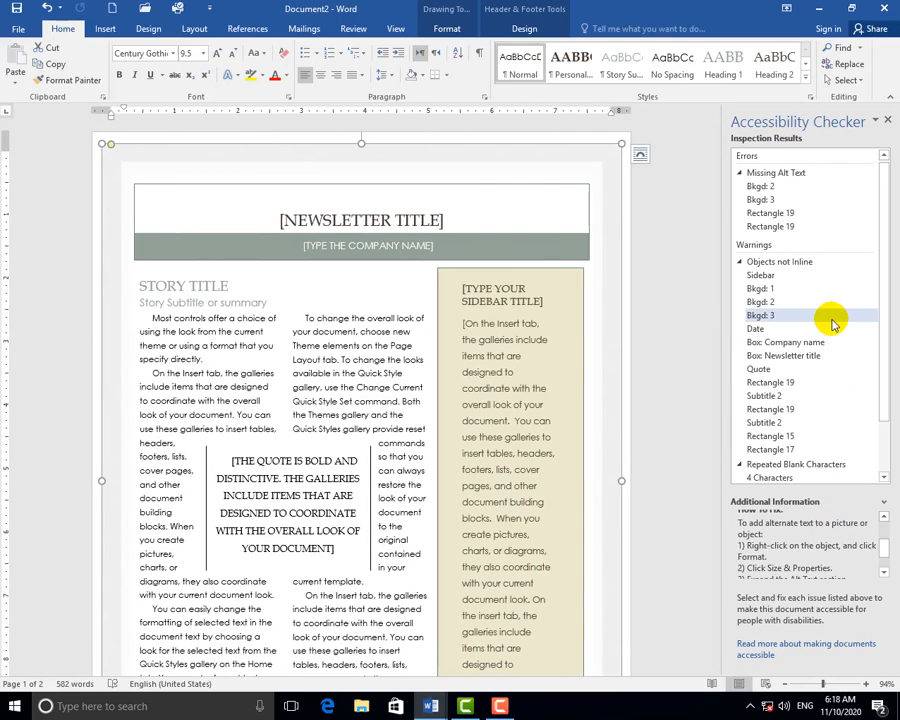
{"action": "left_click", "coordinate": [887, 120]}
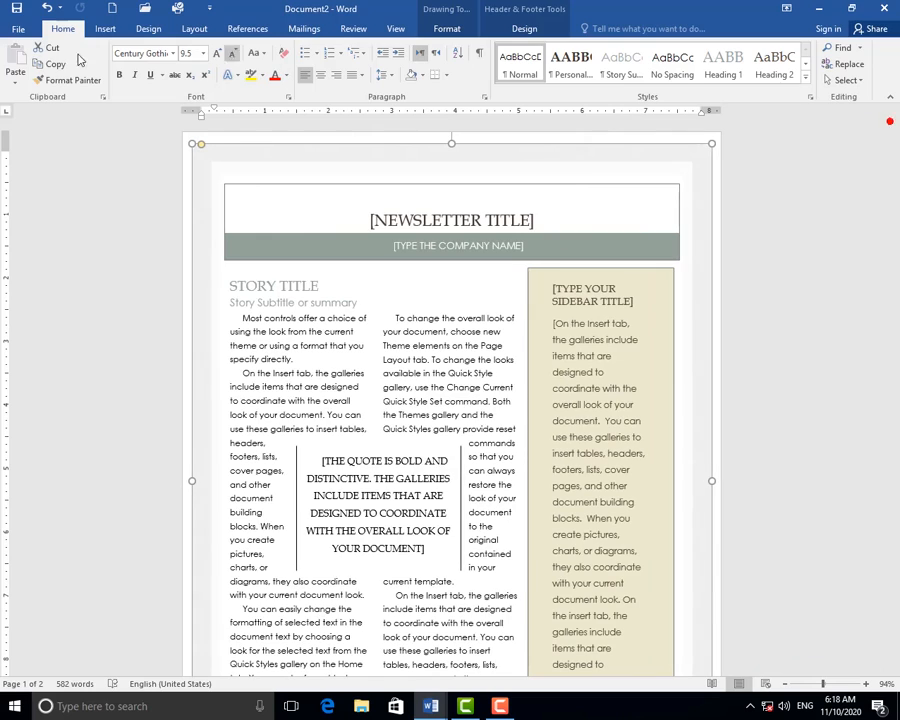
Run Check Compatibility from File > Info and move the results window aside.
{"action": "left_click", "coordinate": [22, 28]}
{"action": "left_click", "coordinate": [145, 213]}
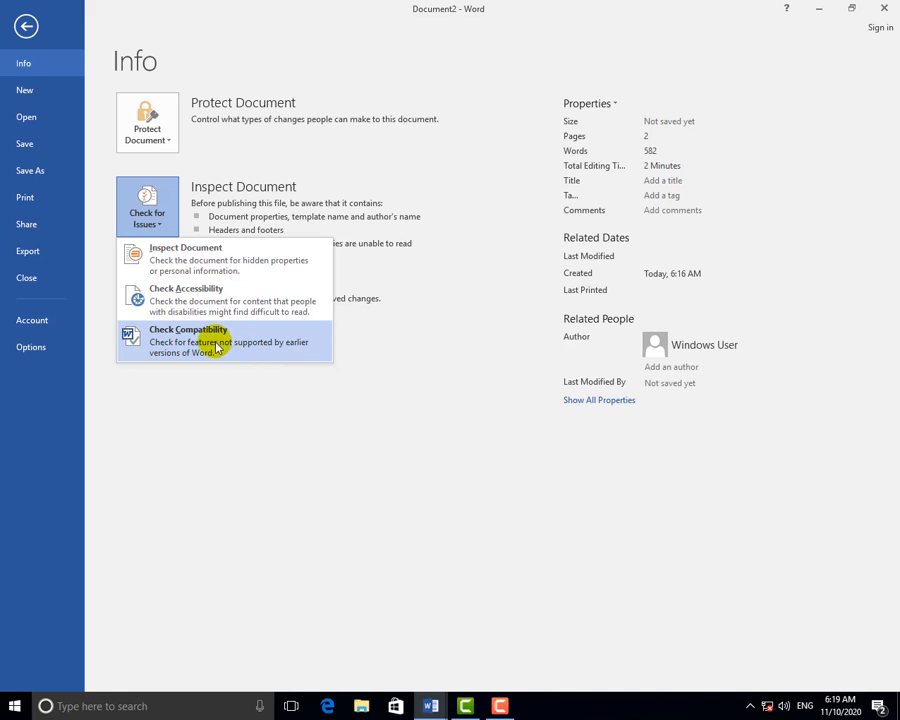
{"action": "left_click", "coordinate": [216, 347]}
{"action": "left_click_drag", "start_coordinate": [426, 242], "coordinate": [393, 184]}
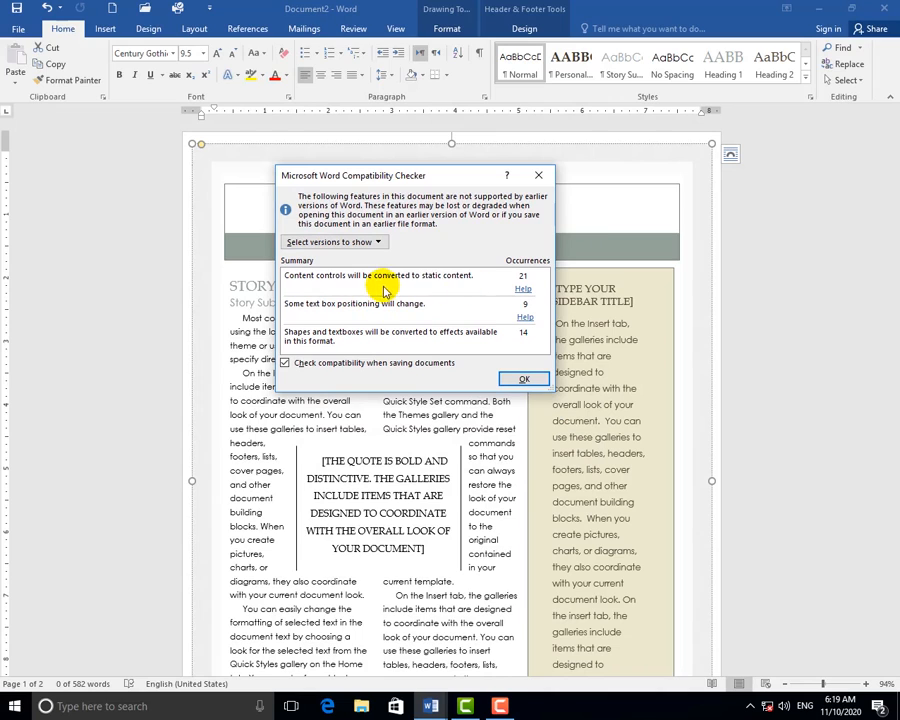
Review which Word versions are checked, dismiss the compatibility results, and reopen the Info page.
{"action": "left_click", "coordinate": [322, 243]}
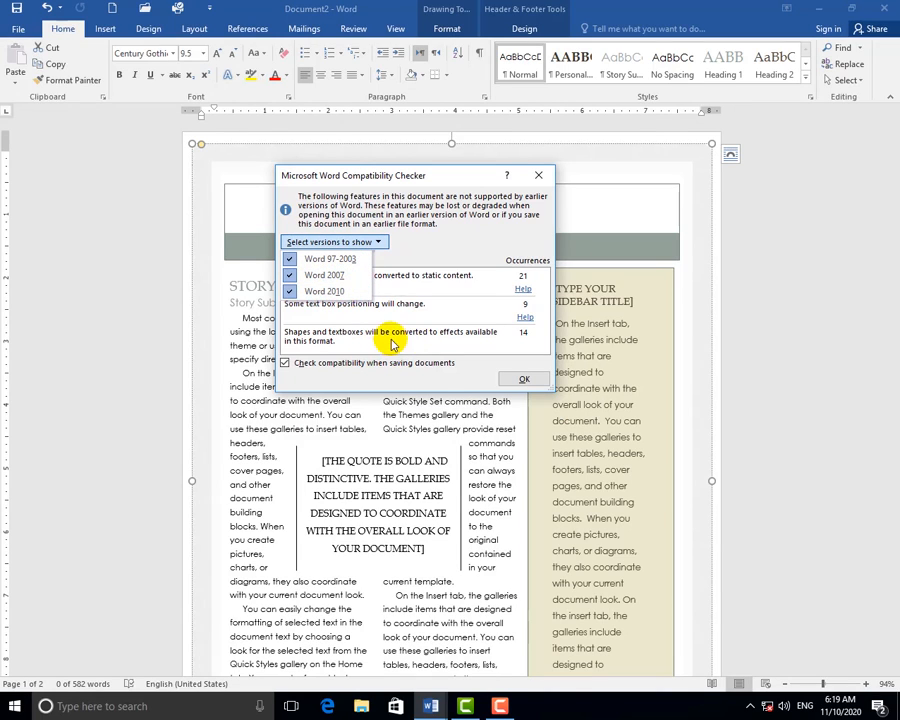
{"action": "left_click", "coordinate": [377, 326]}
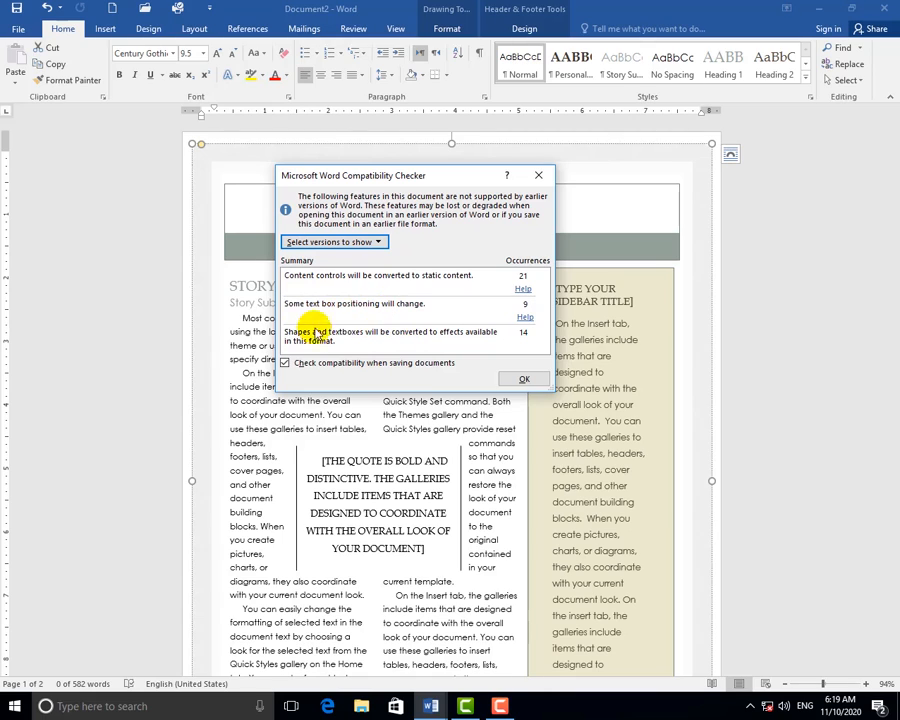
{"action": "left_click", "coordinate": [512, 383]}
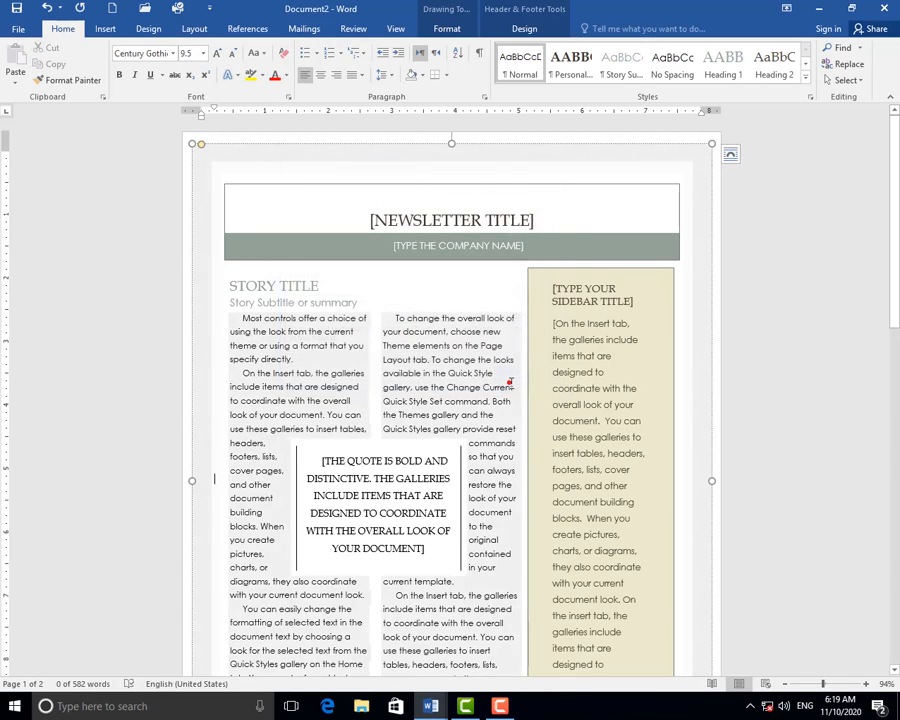
{"action": "left_click", "coordinate": [18, 29]}
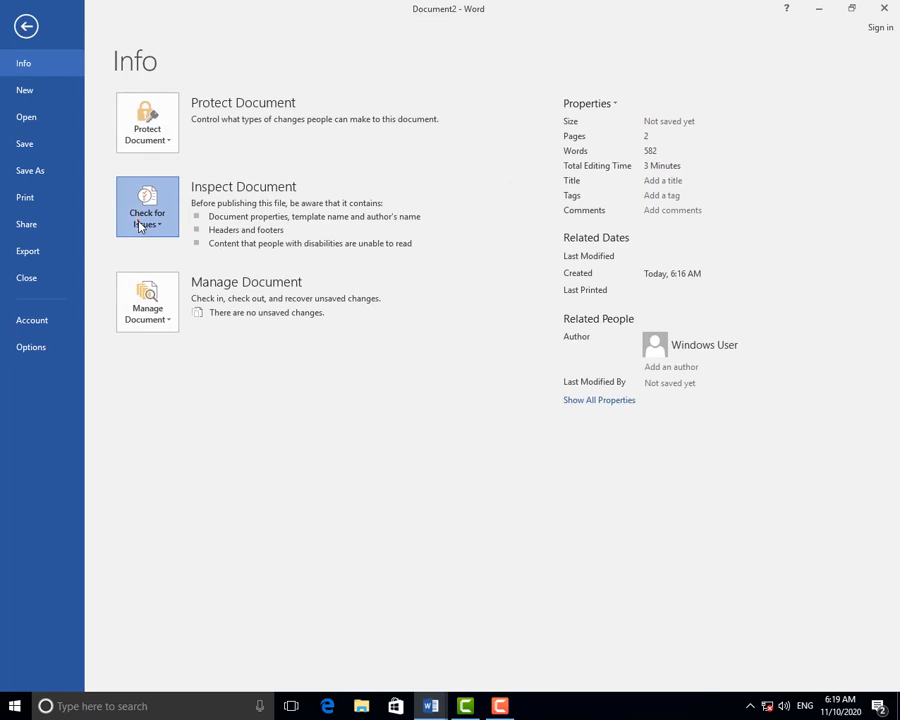
Look through the Check for Issues and Manage Document menus, then return to editing the newsletter.
{"action": "left_click", "coordinate": [143, 220]}
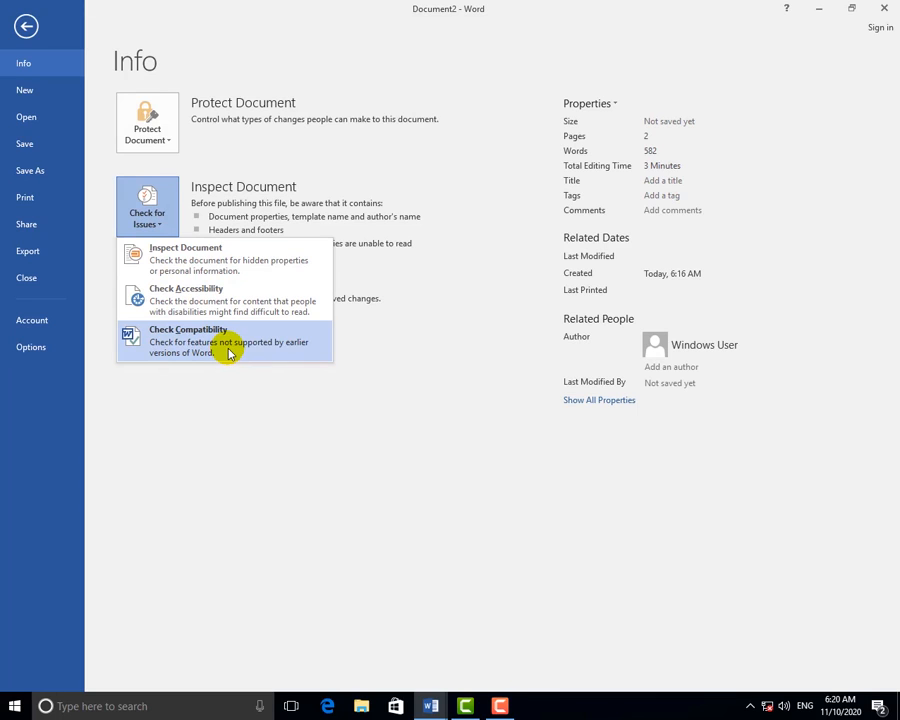
{"action": "left_click", "coordinate": [247, 425]}
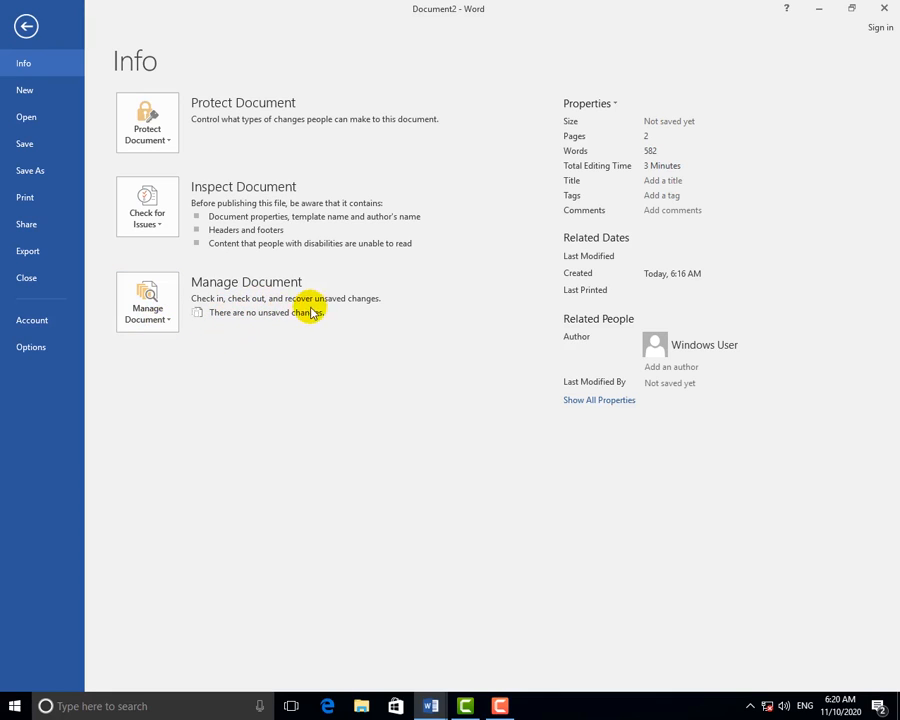
{"action": "left_click", "coordinate": [152, 322]}
{"action": "left_click", "coordinate": [356, 364]}
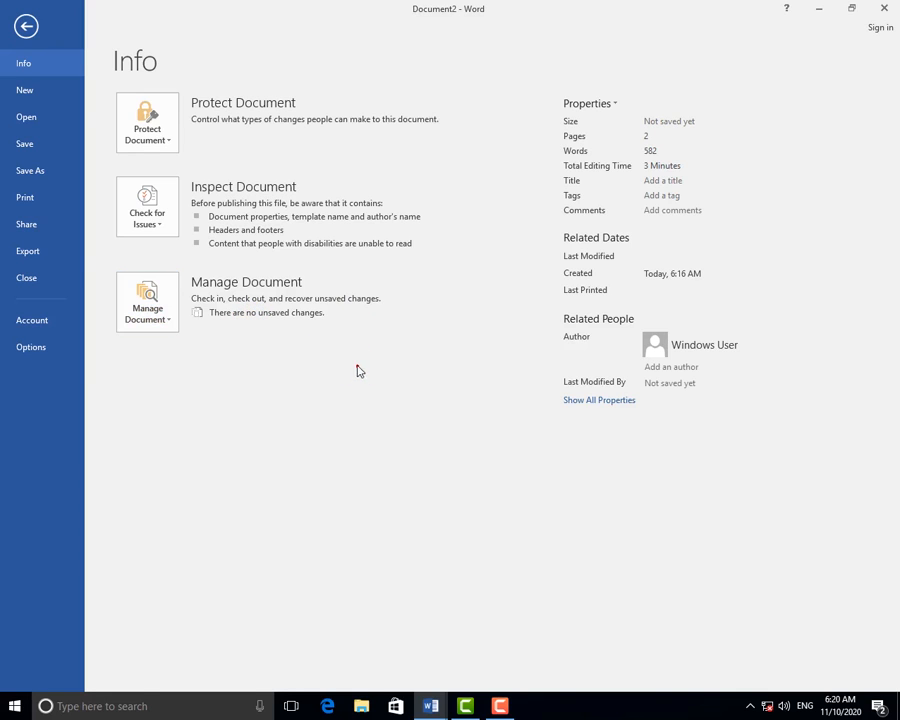
{"action": "left_click", "coordinate": [27, 27]}
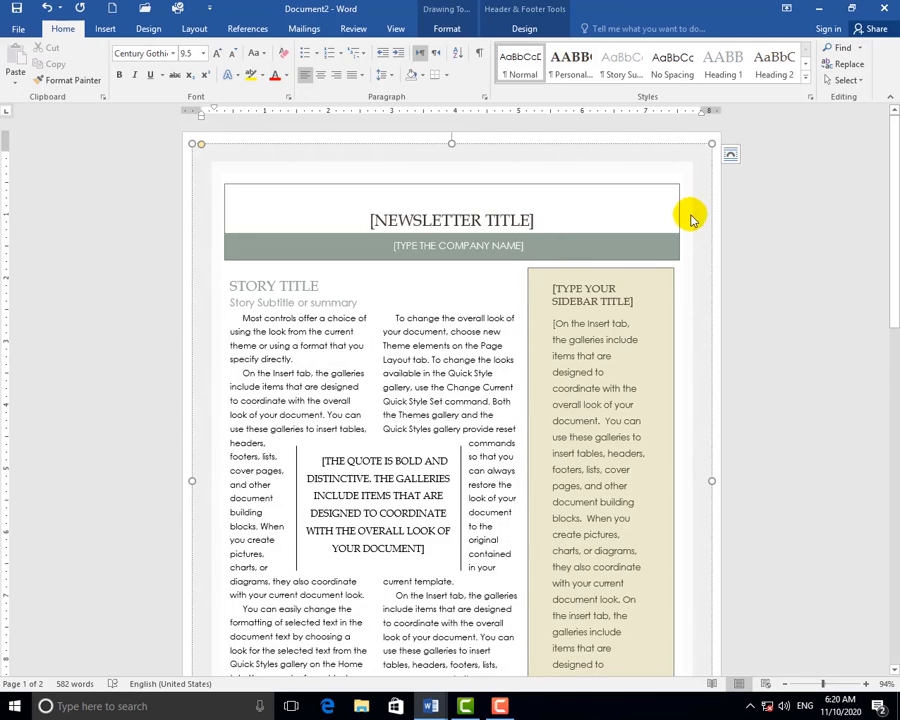
Create a new document and fill it with sample text using =rand().
{"action": "key", "text": "ctrl+n"}
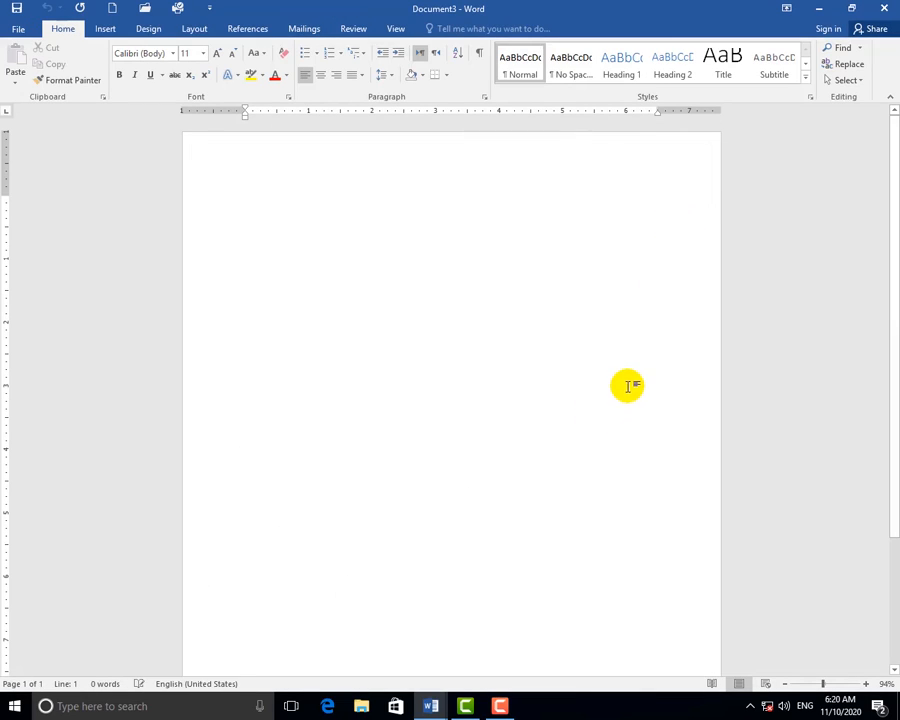
{"action": "type", "text": "=rand"}
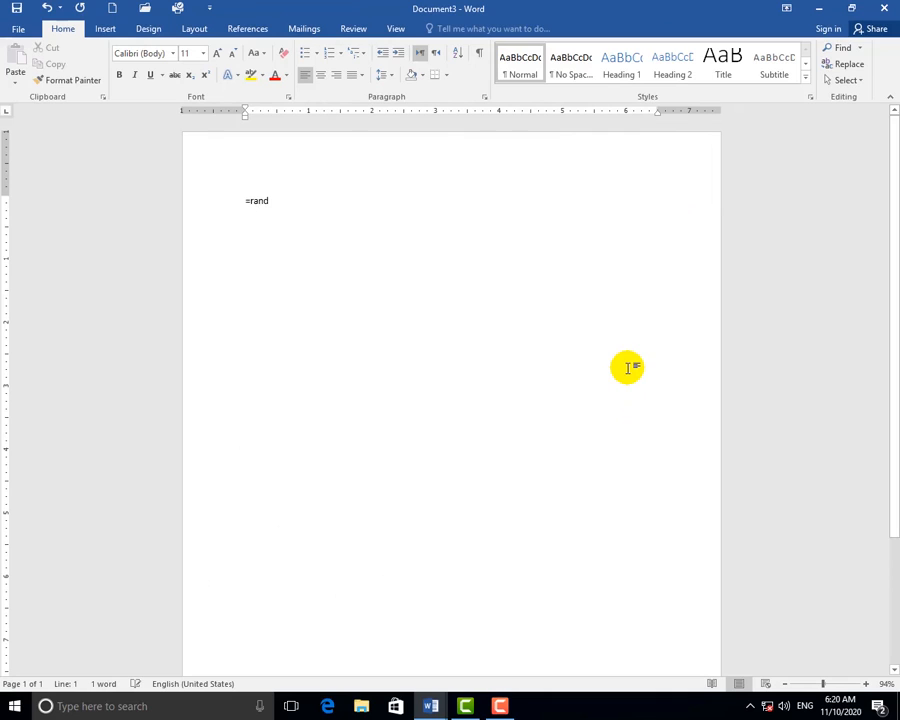
{"action": "type", "text": "()"}
{"action": "key", "text": "Return"}
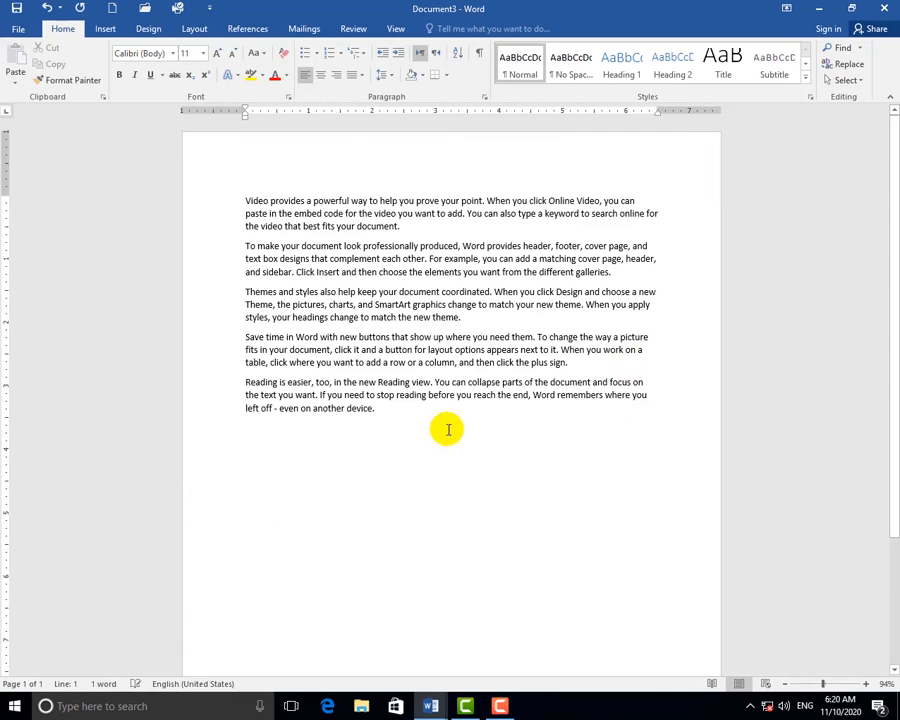
Give the Theme-to-end paragraphs an outline shadow effect and colour 'video' through 'Click Insert' red.
{"action": "left_click", "coordinate": [247, 305], "text": "shift"}
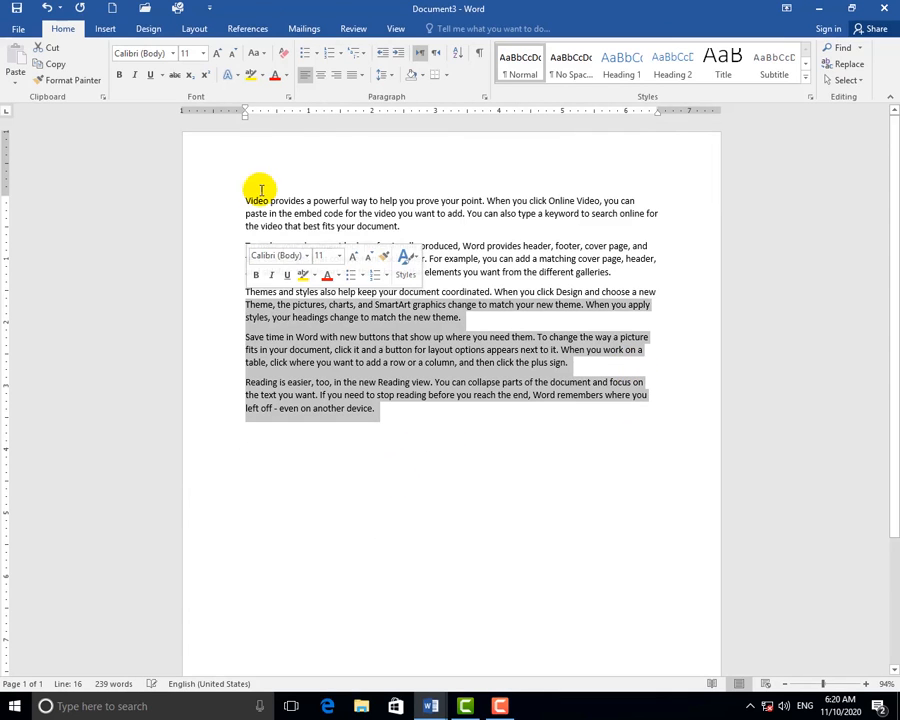
{"action": "left_click", "coordinate": [233, 77]}
{"action": "left_click", "coordinate": [278, 183]}
{"action": "left_click_drag", "start_coordinate": [336, 280], "coordinate": [271, 221]}
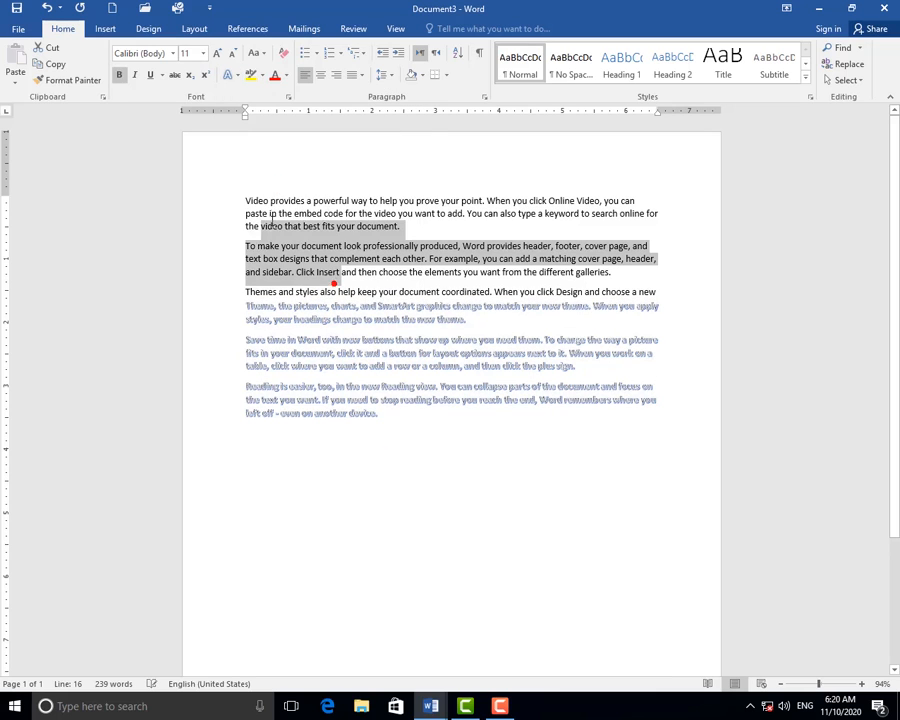
{"action": "left_click", "coordinate": [275, 75]}
{"action": "left_click", "coordinate": [389, 272]}
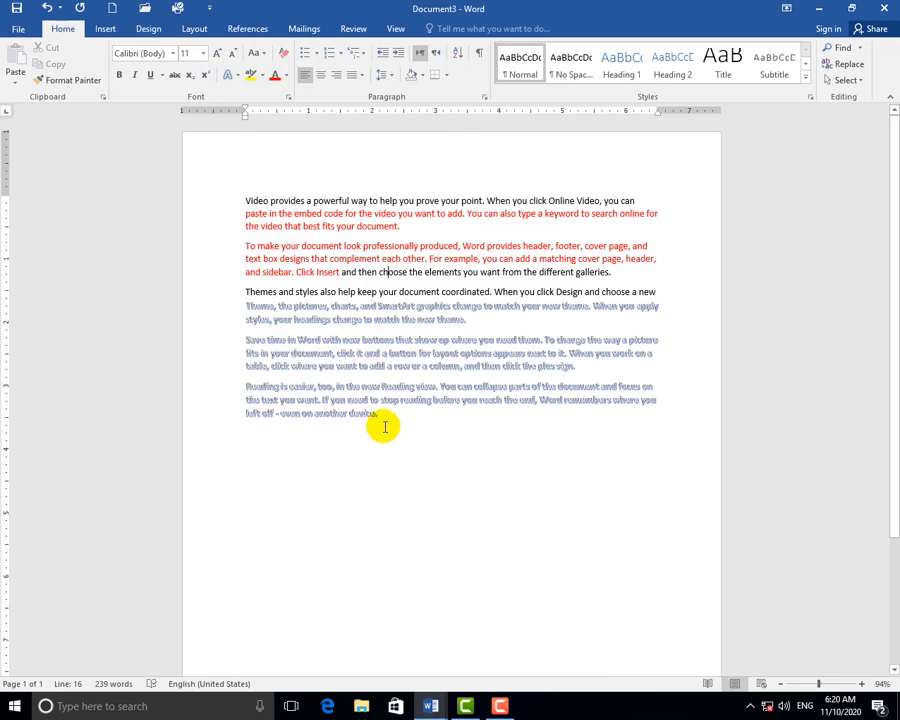
Enlarge the final sample paragraph to 15 pt.
{"action": "left_click_drag", "start_coordinate": [384, 427], "coordinate": [246, 389]}
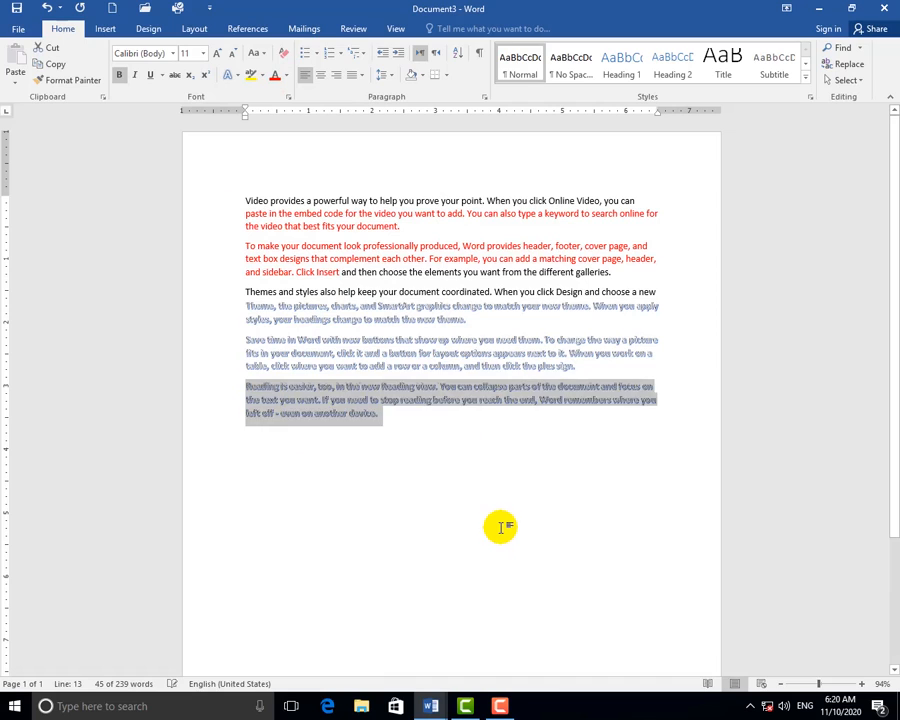
{"action": "key", "text": "ctrl+]"}
{"action": "key", "text": "ctrl+]"}
{"action": "key", "text": "ctrl+]"}
{"action": "key", "text": "ctrl+]"}
{"action": "left_click", "coordinate": [393, 462]}
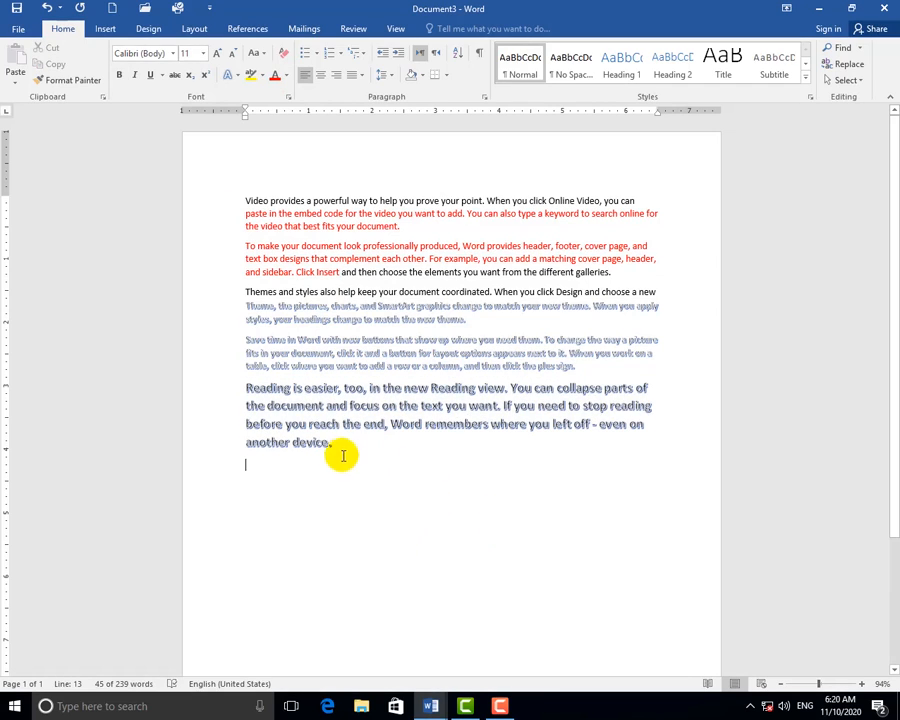
{"action": "key", "text": "BackSpace"}
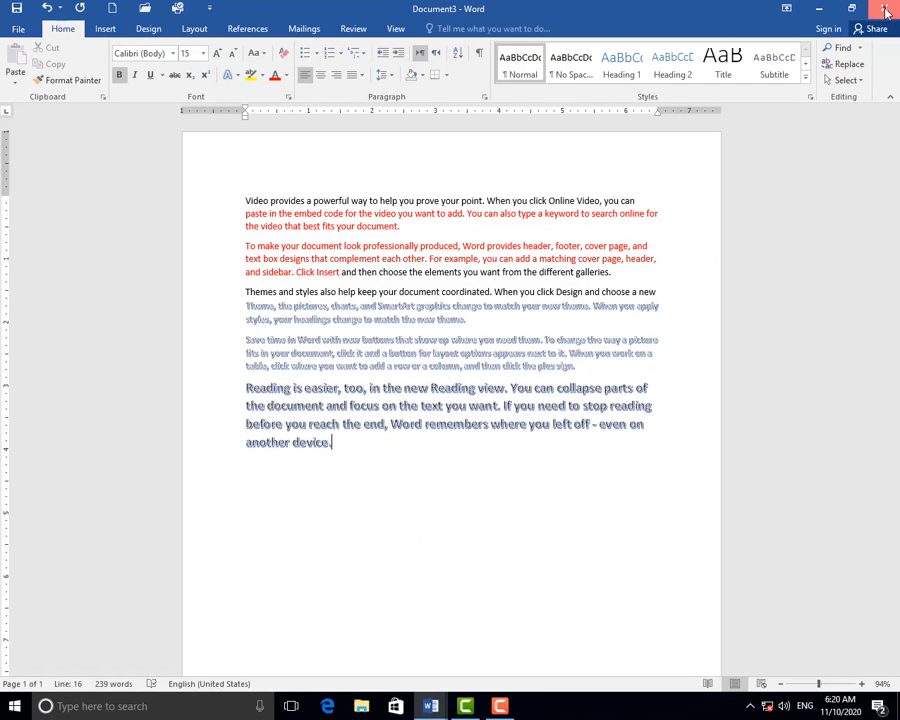
Close the sample document without saving, then close the newsletter.
{"action": "left_click", "coordinate": [884, 9]}
{"action": "left_click", "coordinate": [445, 377]}
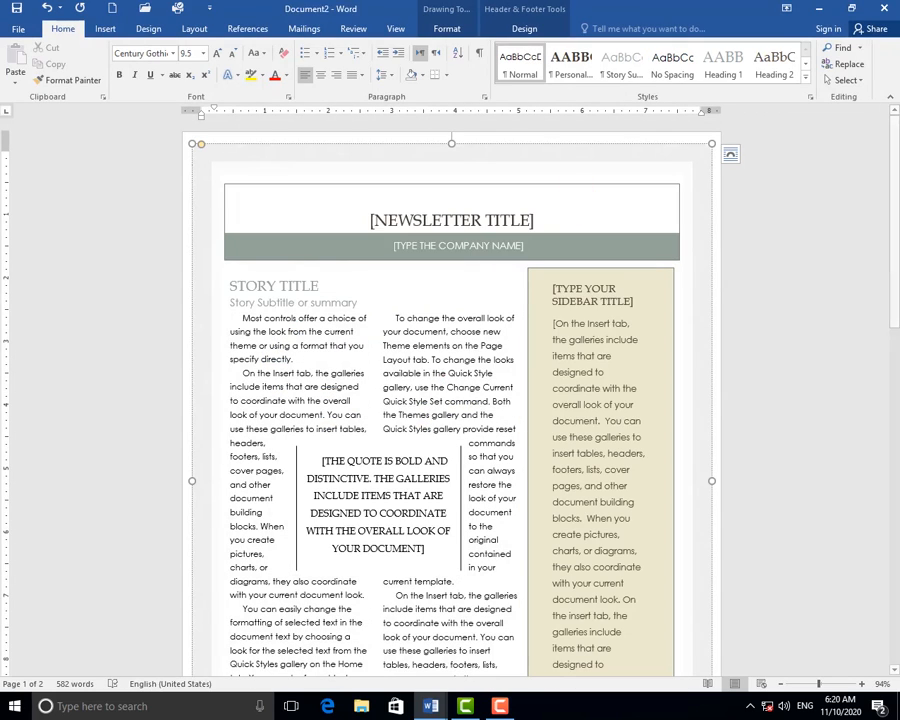
{"action": "left_click", "coordinate": [881, 11]}
Discard the newsletter's changes with Don't Save and close the remaining blank Word window.
{"action": "left_click", "coordinate": [452, 381]}
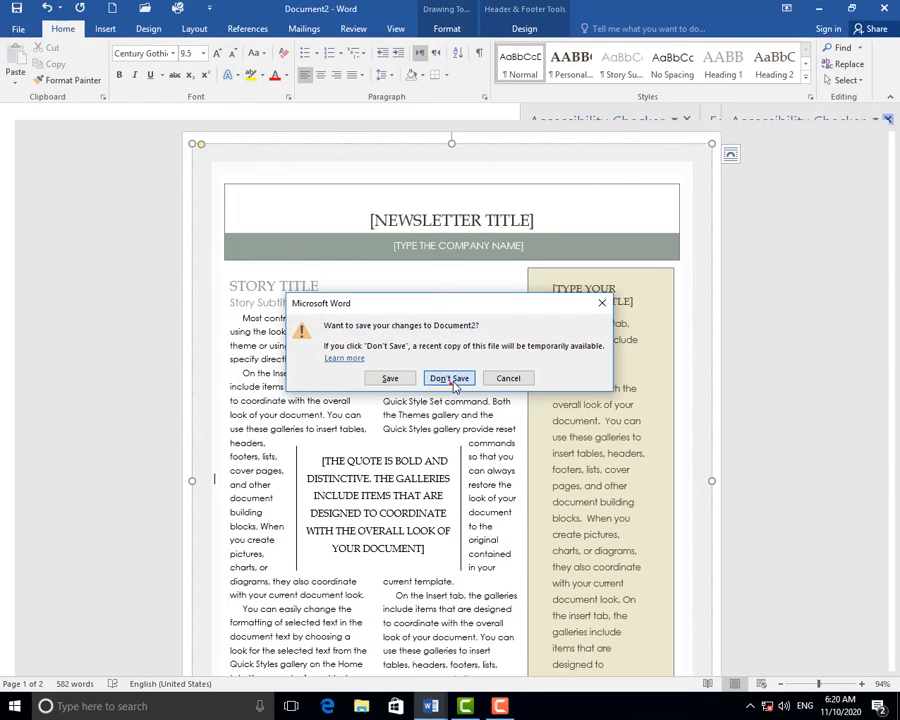
{"action": "left_click", "coordinate": [885, 9]}
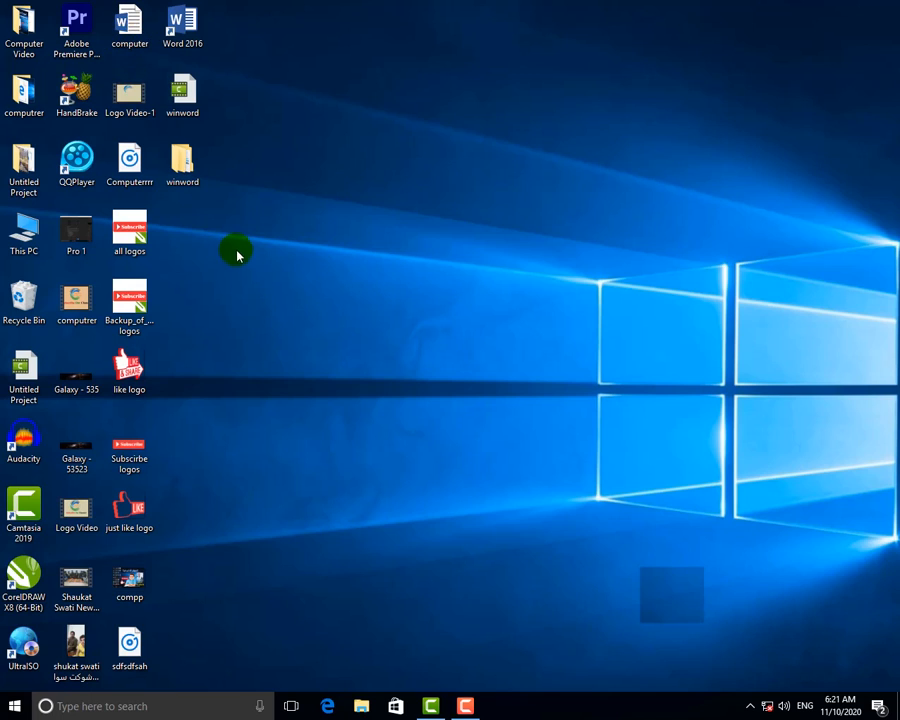
Launch Word via the Run box and start a blank document.
{"action": "key", "text": "super+r"}
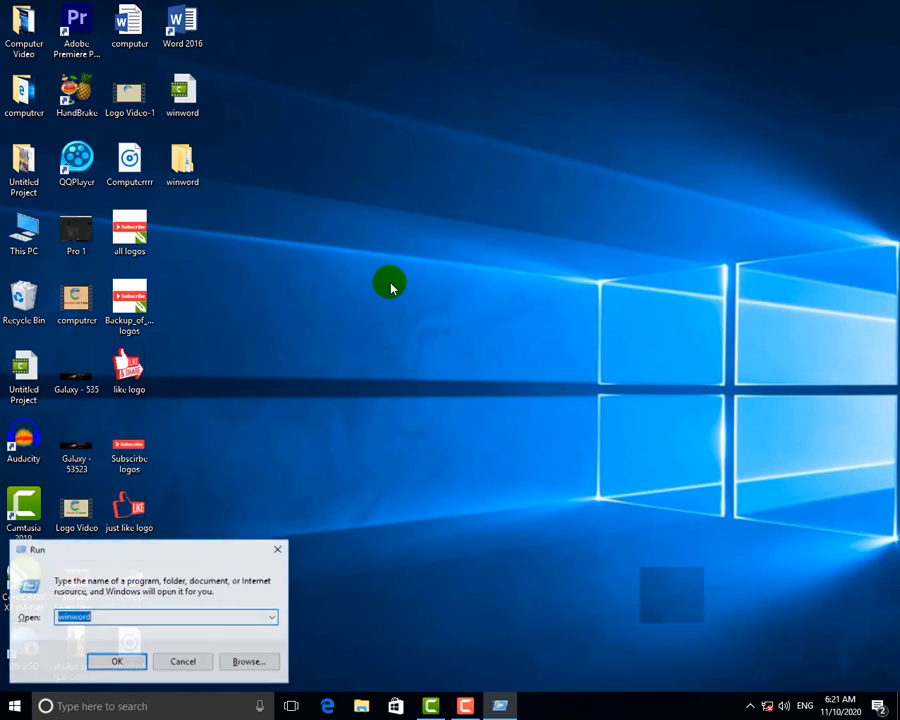
{"action": "key", "text": "Return"}
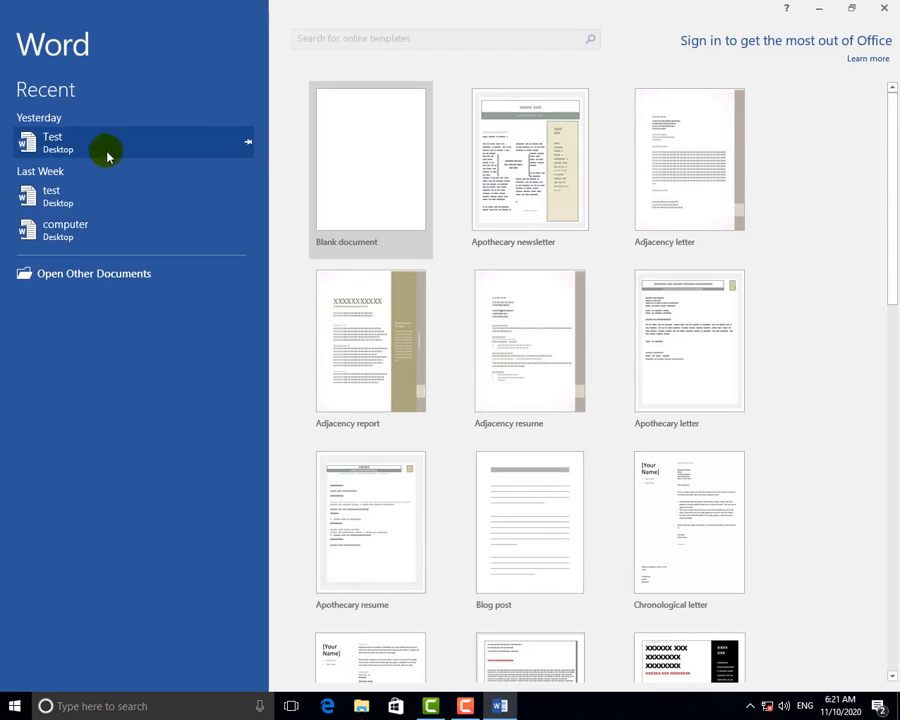
{"action": "left_click", "coordinate": [423, 155]}
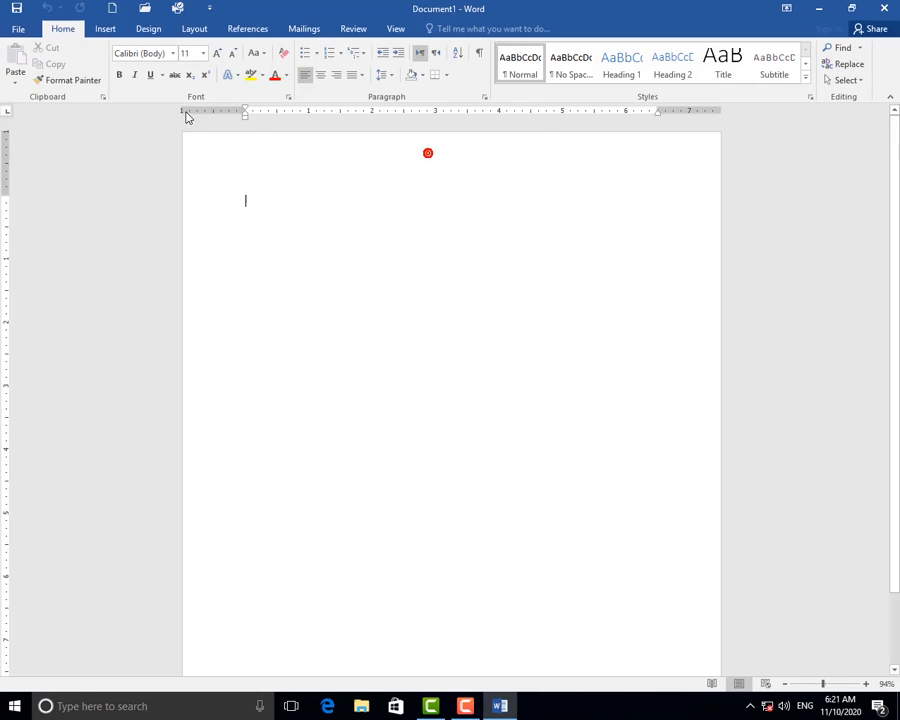
Go to File > Info and show the Manage Document options.
{"action": "left_click", "coordinate": [20, 29]}
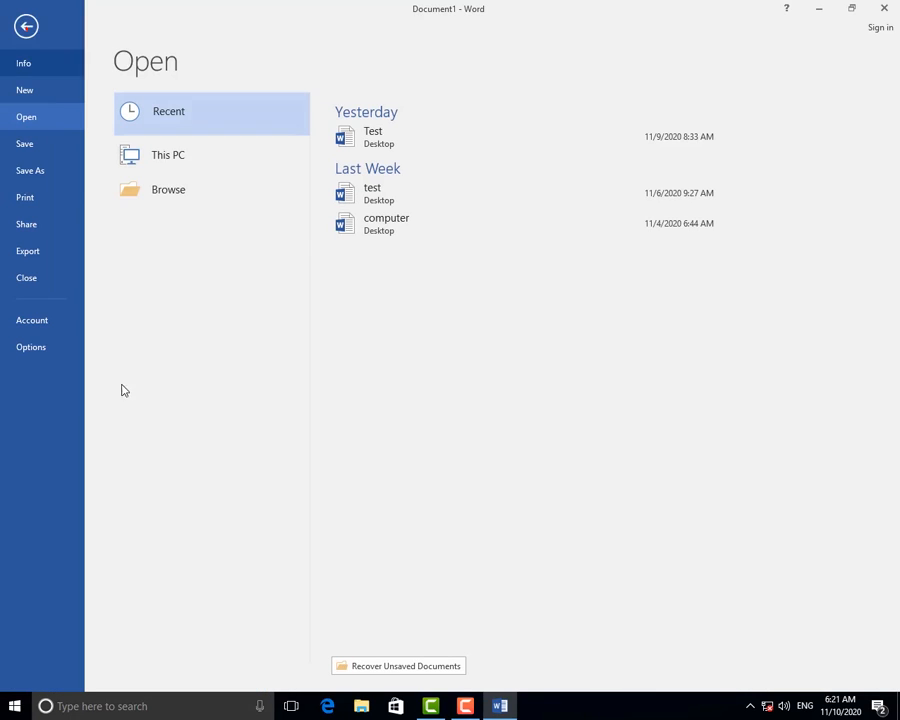
{"action": "left_click", "coordinate": [26, 64]}
{"action": "left_click", "coordinate": [146, 305]}
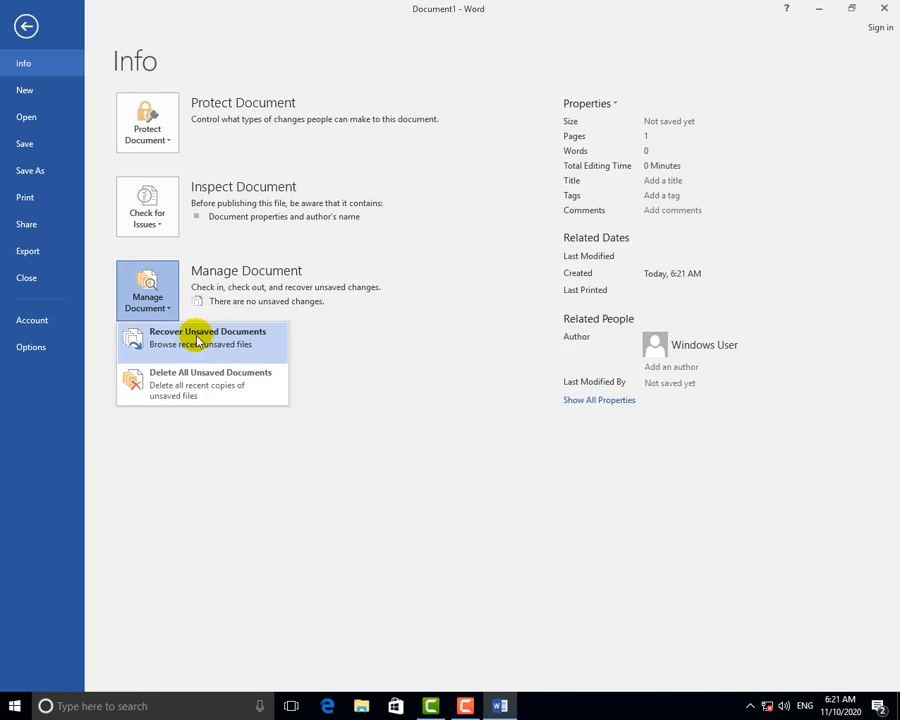
Open the unsaved sample-text file via Recover Unsaved Documents, widening the Name column to read it.
{"action": "left_click", "coordinate": [203, 341]}
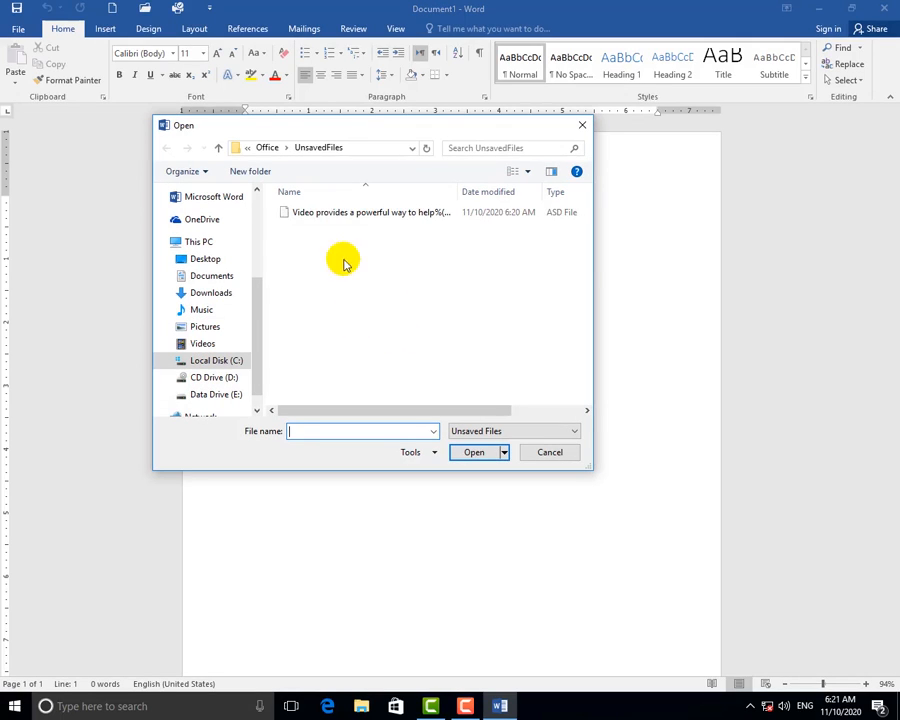
{"action": "left_click", "coordinate": [326, 220]}
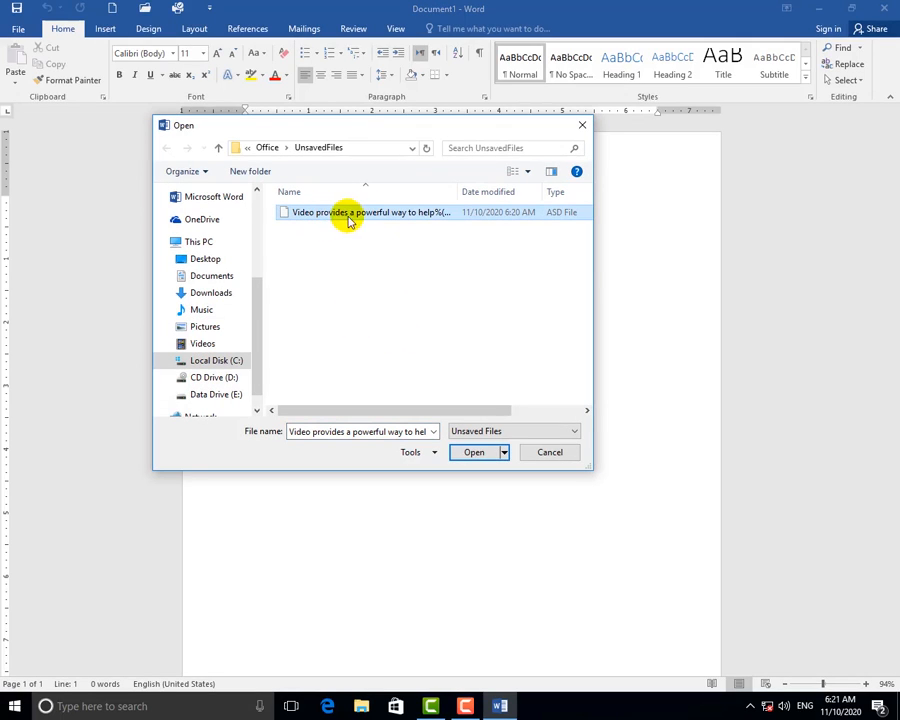
{"action": "left_click", "coordinate": [451, 191]}
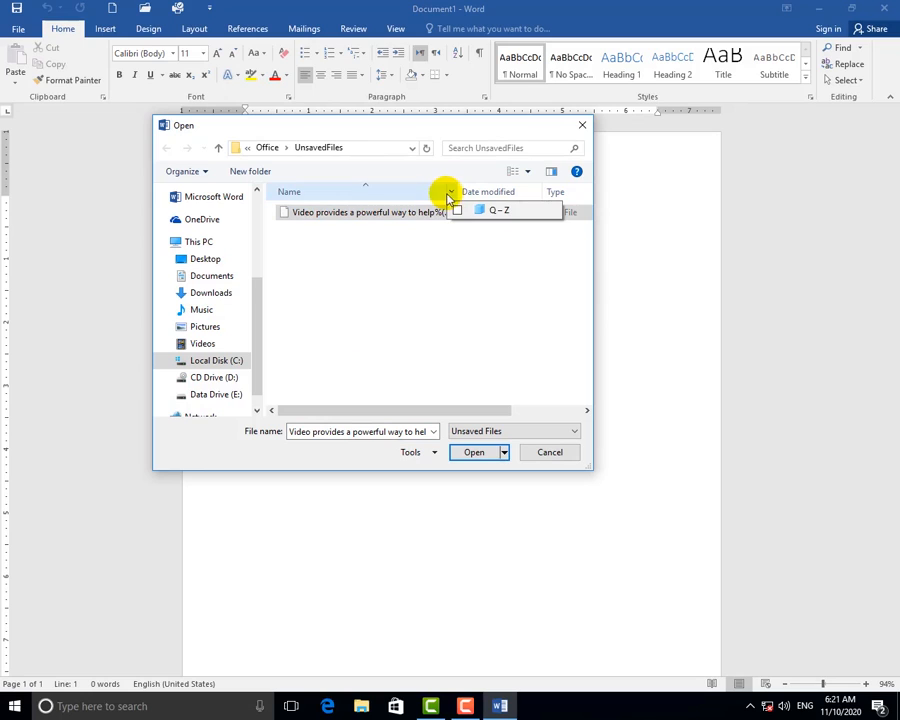
{"action": "left_click", "coordinate": [444, 191]}
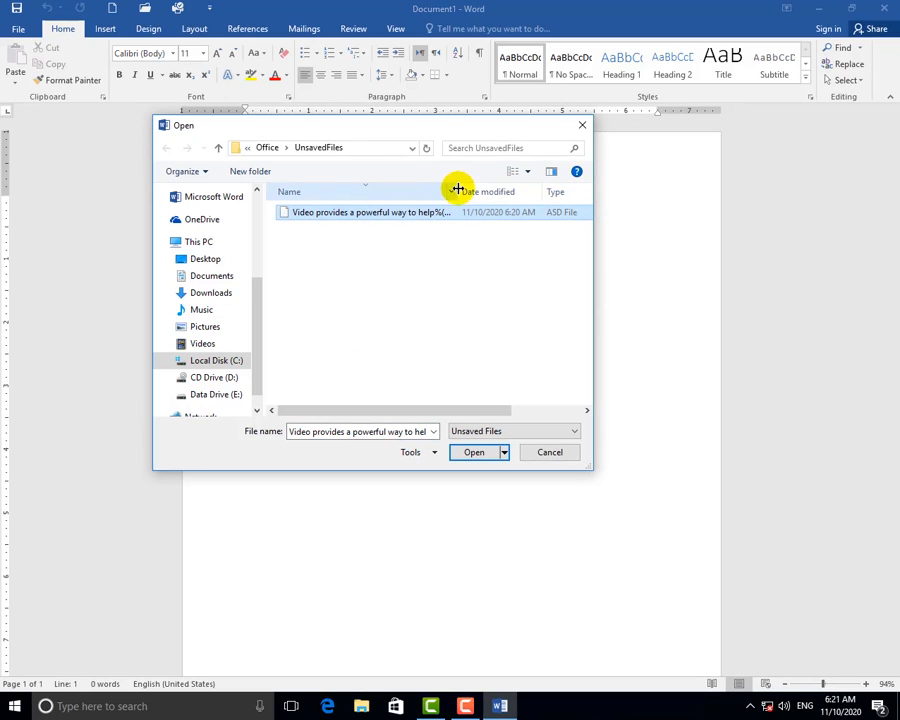
{"action": "left_click_drag", "start_coordinate": [457, 189], "coordinate": [507, 192]}
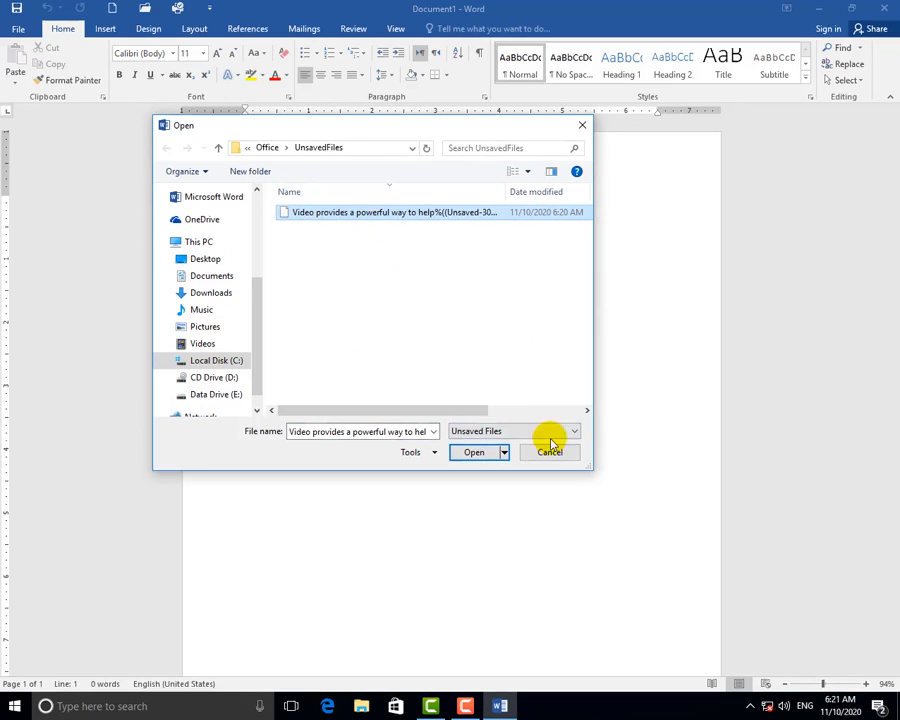
{"action": "left_click", "coordinate": [474, 452]}
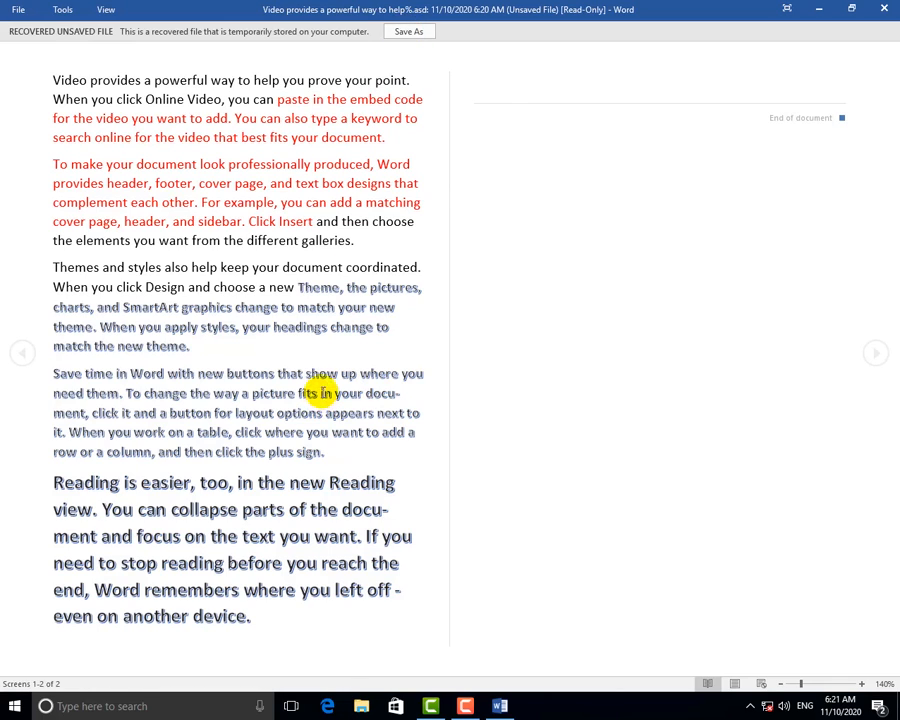
Cancel the Save As prompt and switch the recovered file to Edit Document page layout.
{"action": "left_click", "coordinate": [407, 33]}
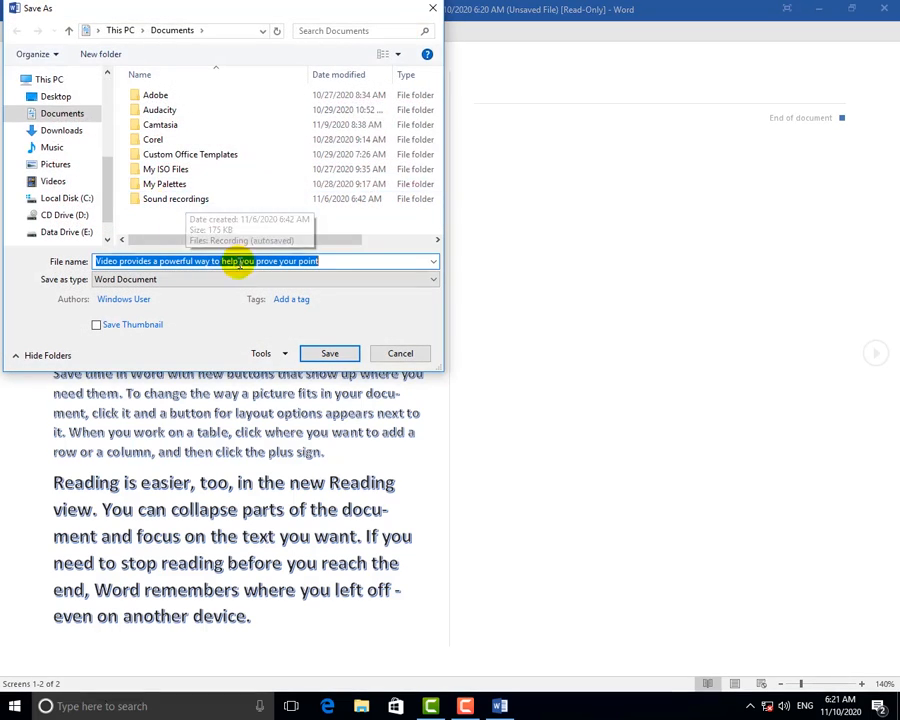
{"action": "left_click", "coordinate": [431, 10]}
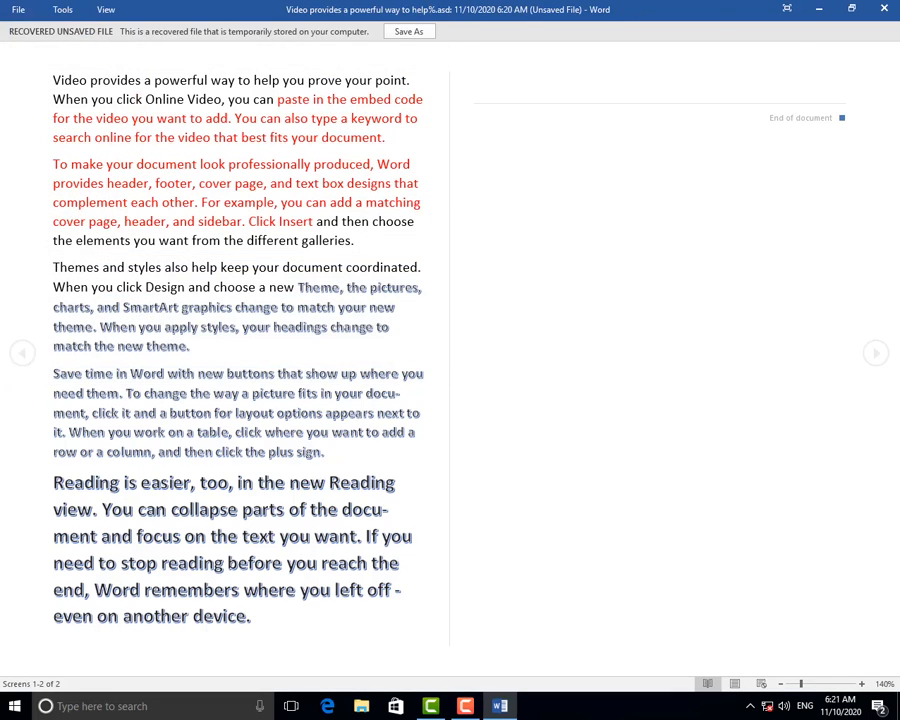
{"action": "left_click", "coordinate": [100, 12]}
{"action": "left_click", "coordinate": [124, 34]}
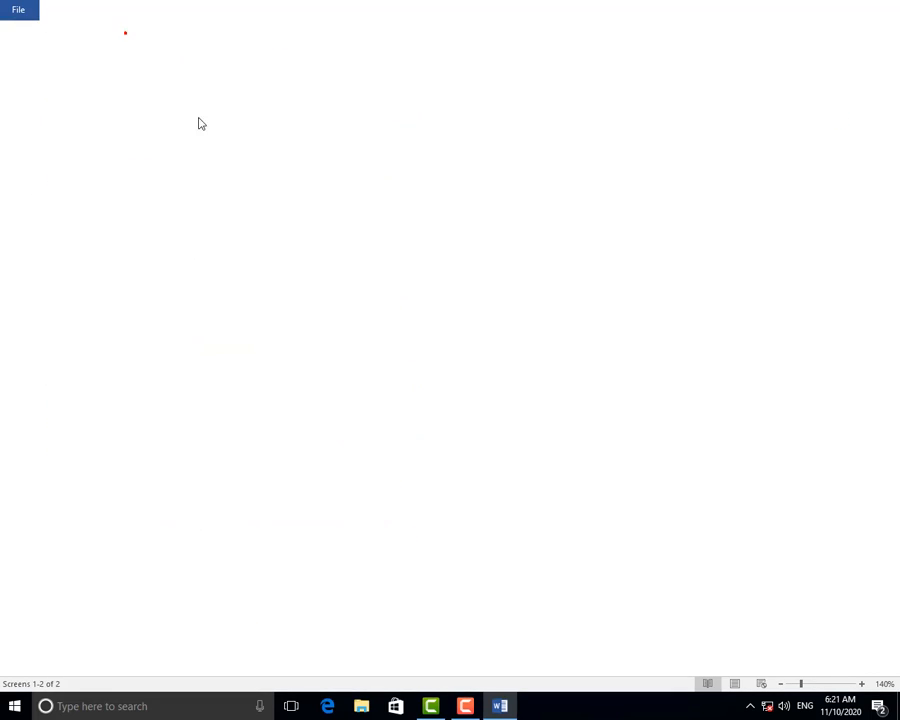
Try saving a copy through File > Info > Manage Document, then cancel.
{"action": "left_click", "coordinate": [12, 29]}
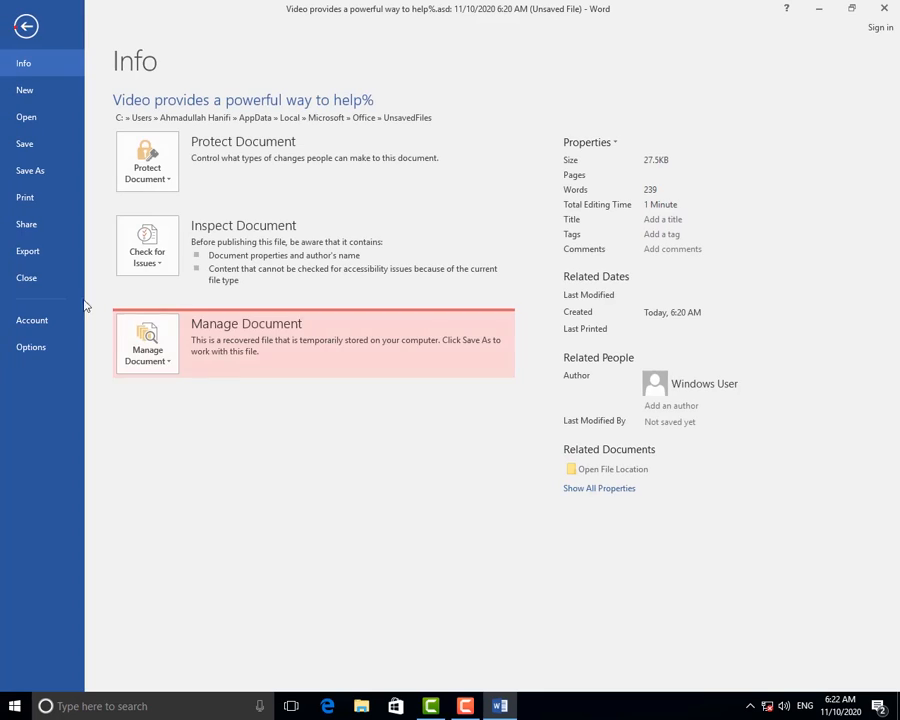
{"action": "left_click", "coordinate": [147, 345]}
{"action": "left_click", "coordinate": [171, 398]}
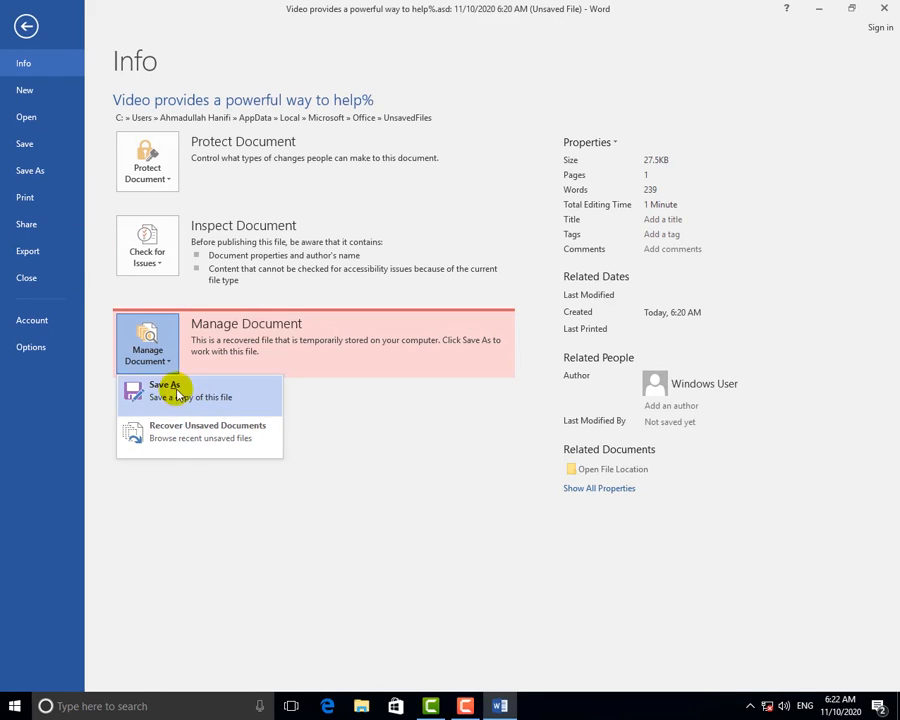
{"action": "left_click", "coordinate": [171, 387]}
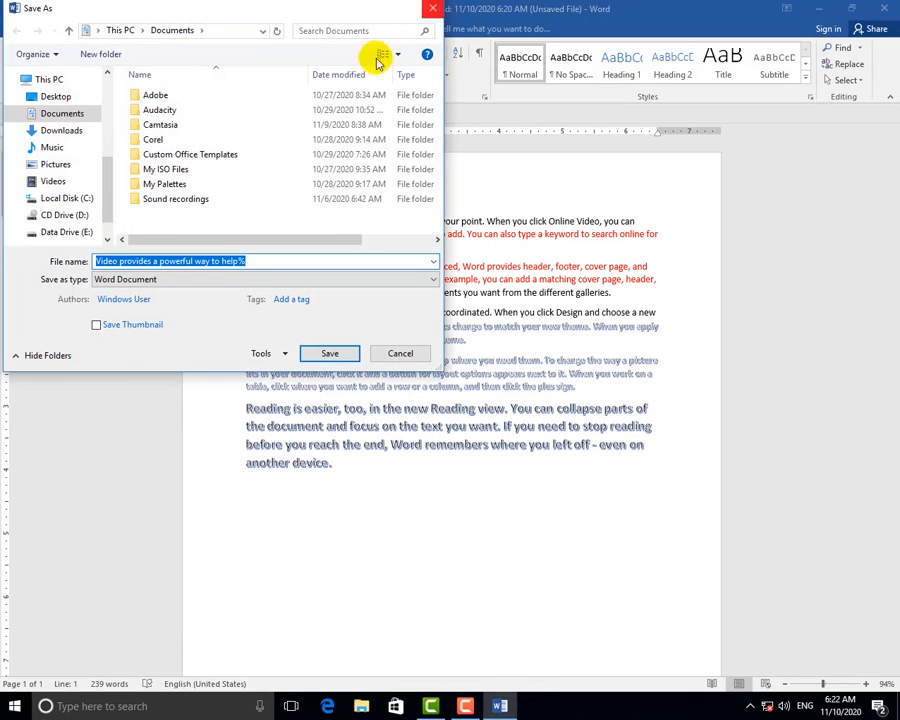
{"action": "left_click", "coordinate": [431, 9]}
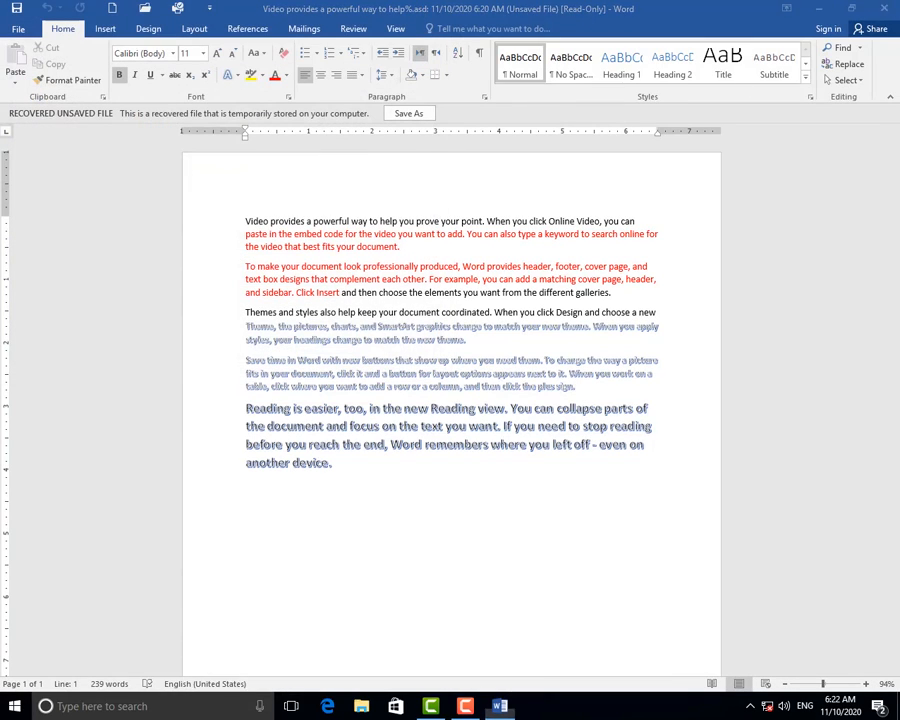
Relaunch Word from the Run box and start a new blank document.
{"action": "key", "text": "super+r"}
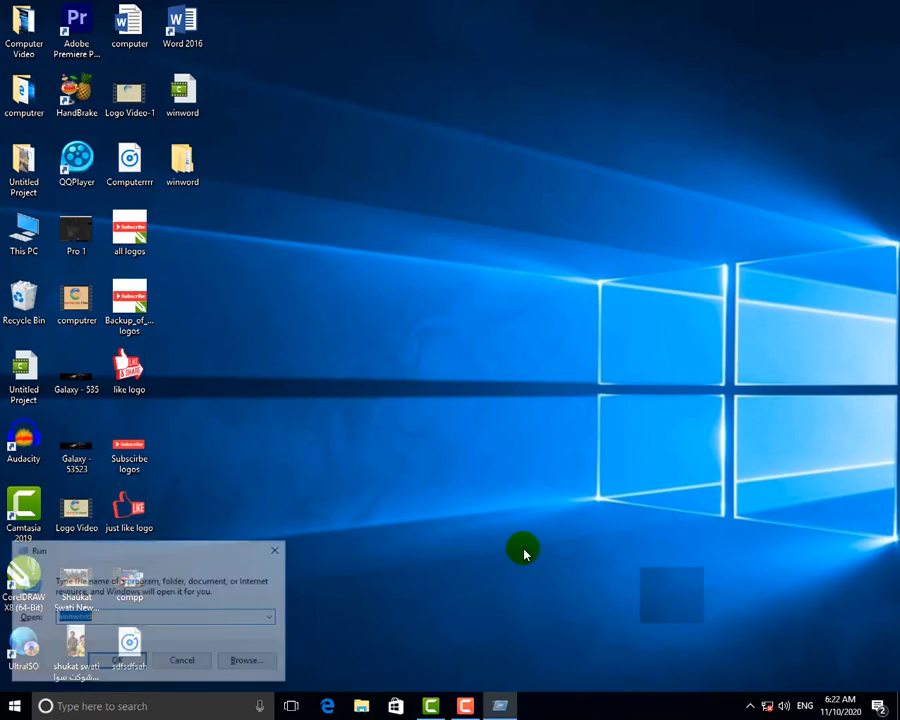
{"action": "key", "text": "Return"}
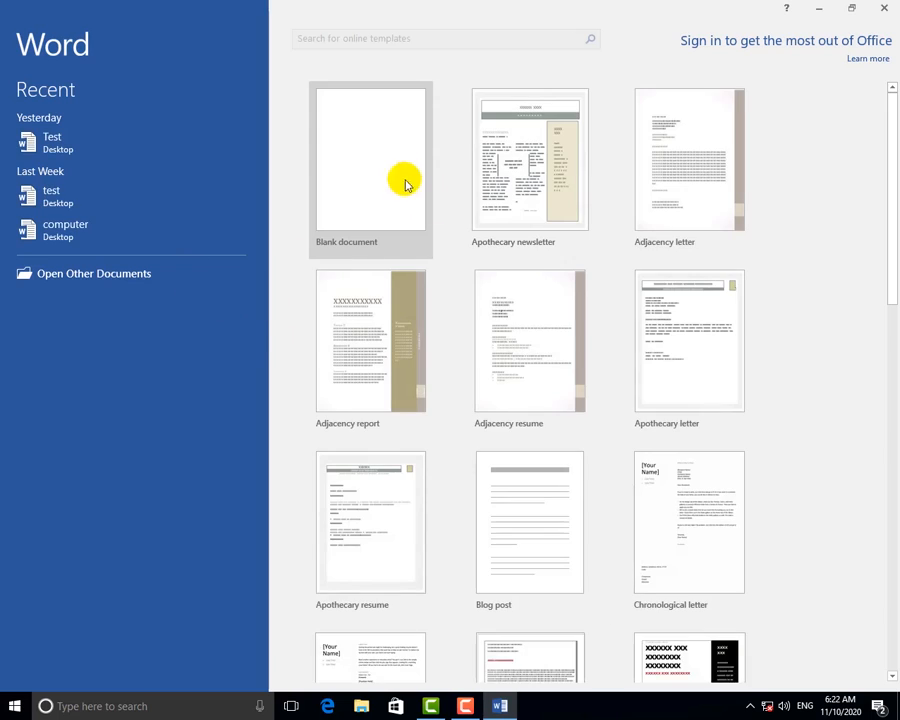
{"action": "left_click", "coordinate": [405, 181]}
Check Recover Unsaved Documents under Manage Document, then return to the Info page.
{"action": "left_click", "coordinate": [20, 26]}
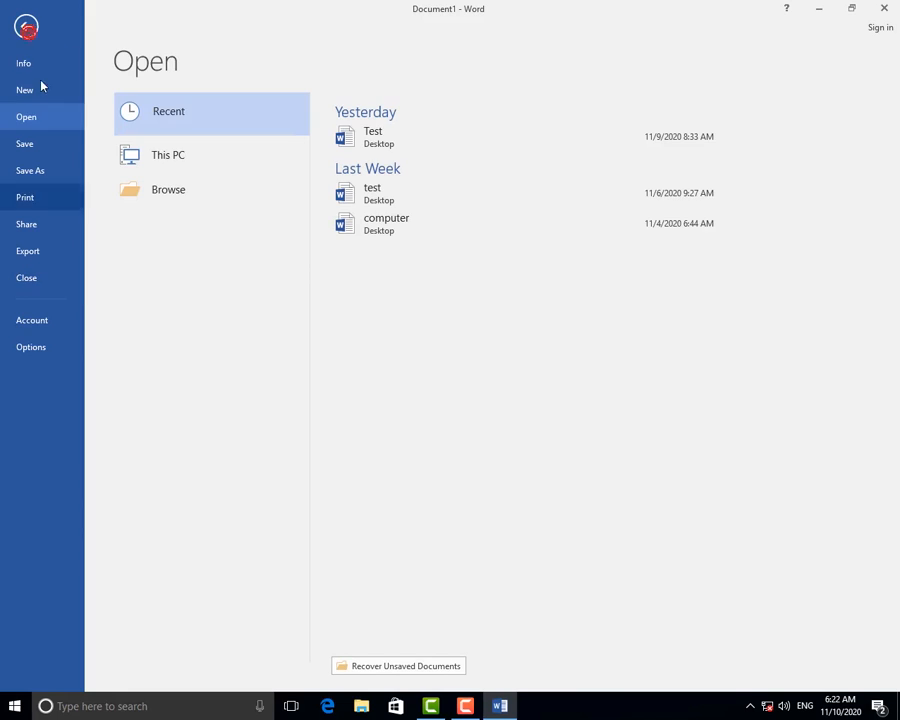
{"action": "left_click", "coordinate": [38, 66]}
{"action": "left_click", "coordinate": [164, 302]}
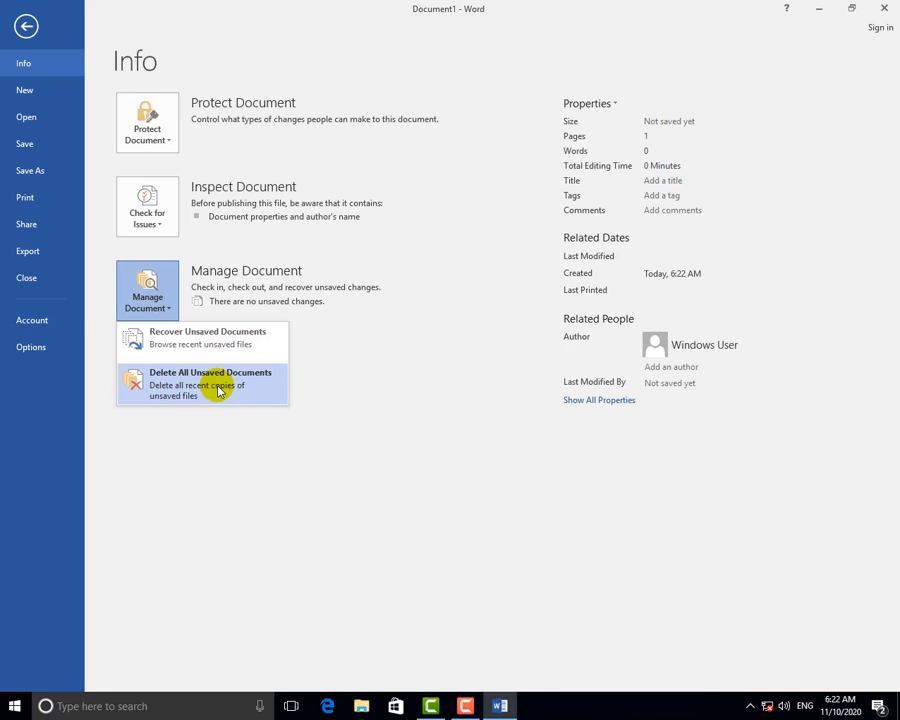
{"action": "left_click", "coordinate": [174, 343]}
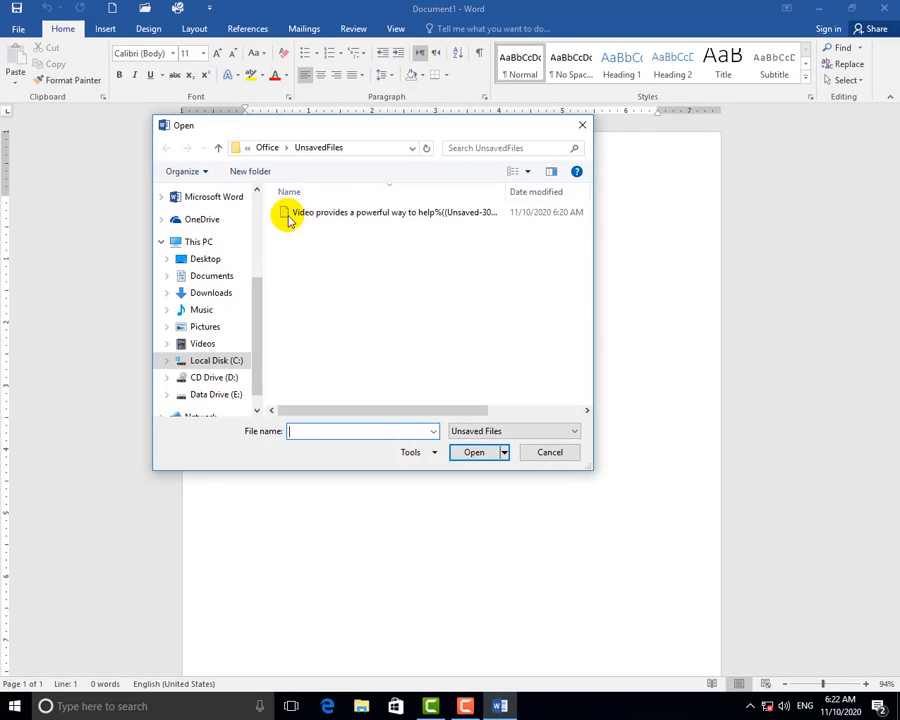
{"action": "left_click", "coordinate": [577, 131]}
{"action": "left_click", "coordinate": [705, 277]}
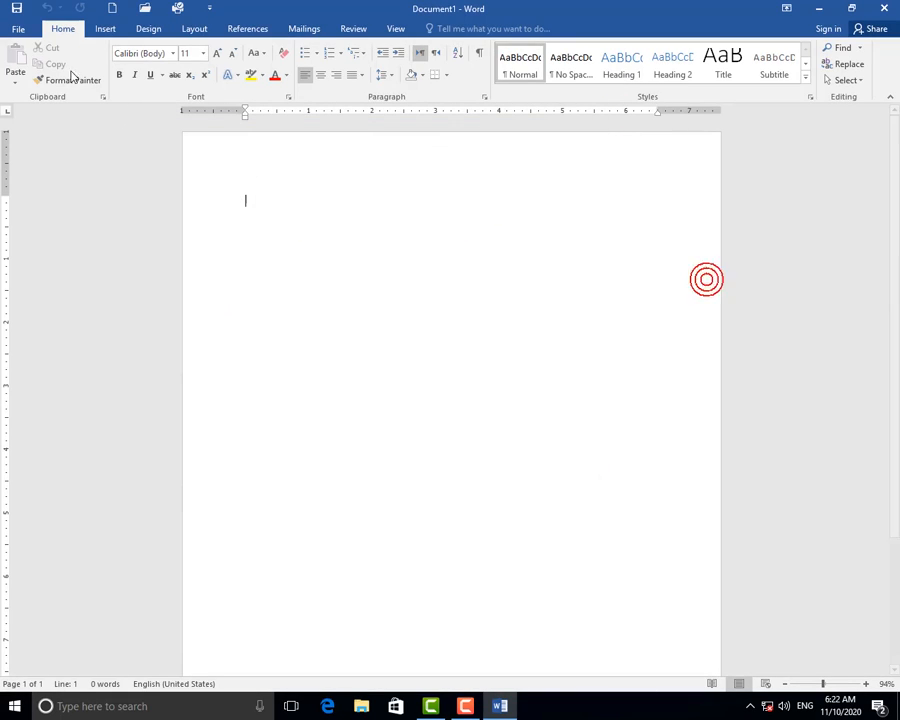
{"action": "left_click", "coordinate": [18, 28]}
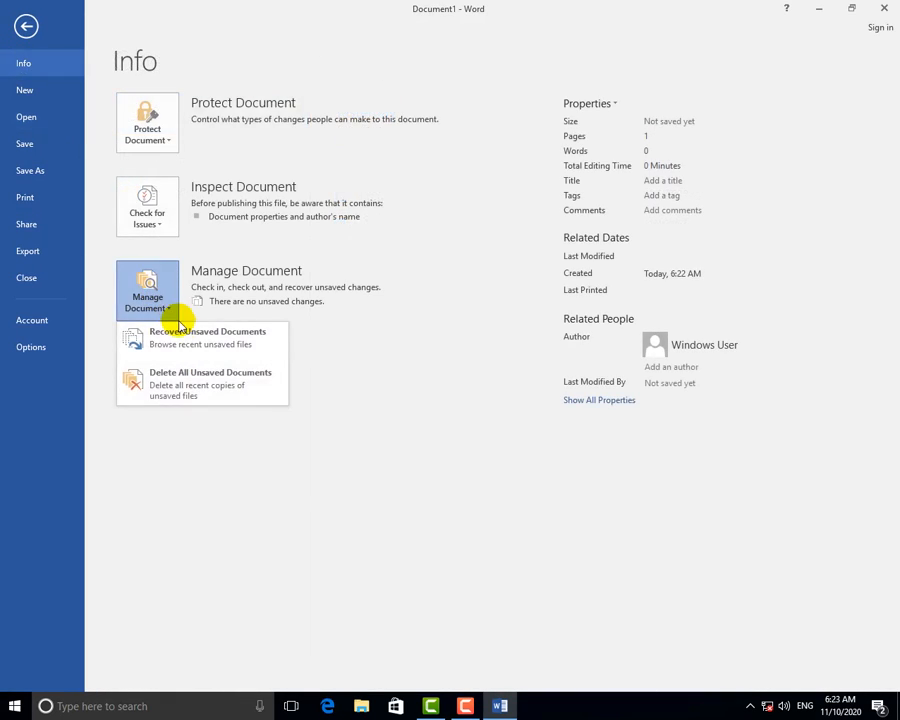
Delete All Unsaved Documents, confirm with Yes, and verify the unsaved files folder is empty.
{"action": "left_click", "coordinate": [172, 370]}
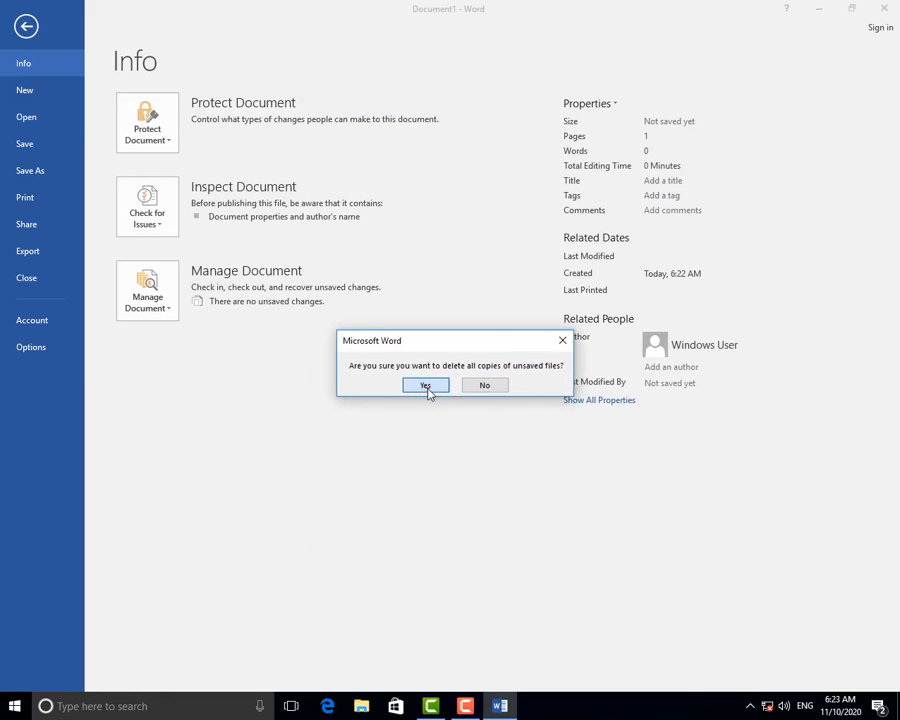
{"action": "left_click", "coordinate": [427, 388]}
{"action": "left_click", "coordinate": [162, 302]}
{"action": "left_click", "coordinate": [185, 341]}
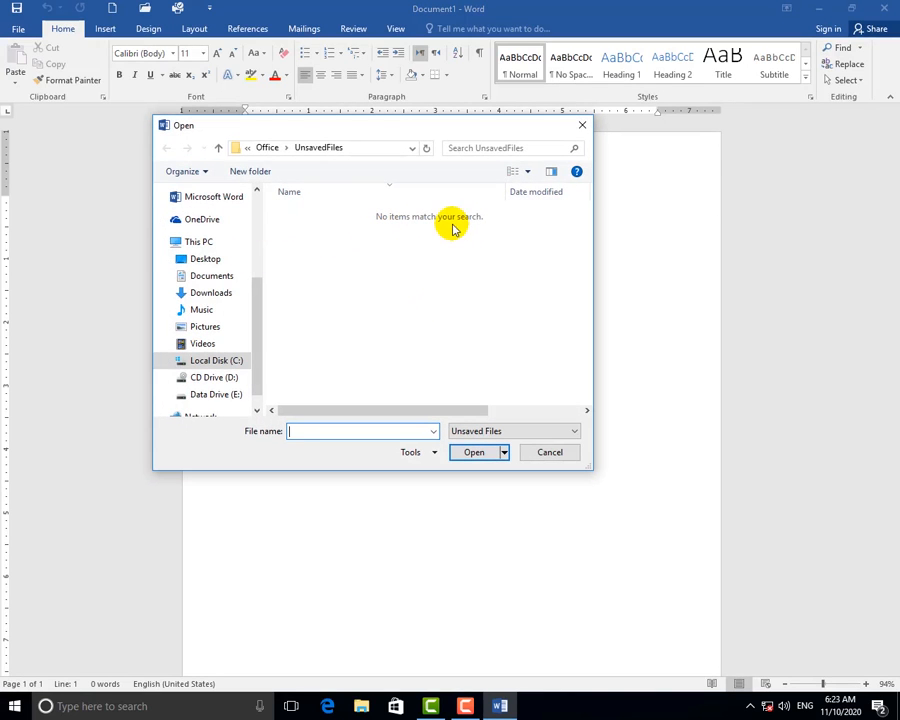
{"action": "left_click", "coordinate": [541, 455]}
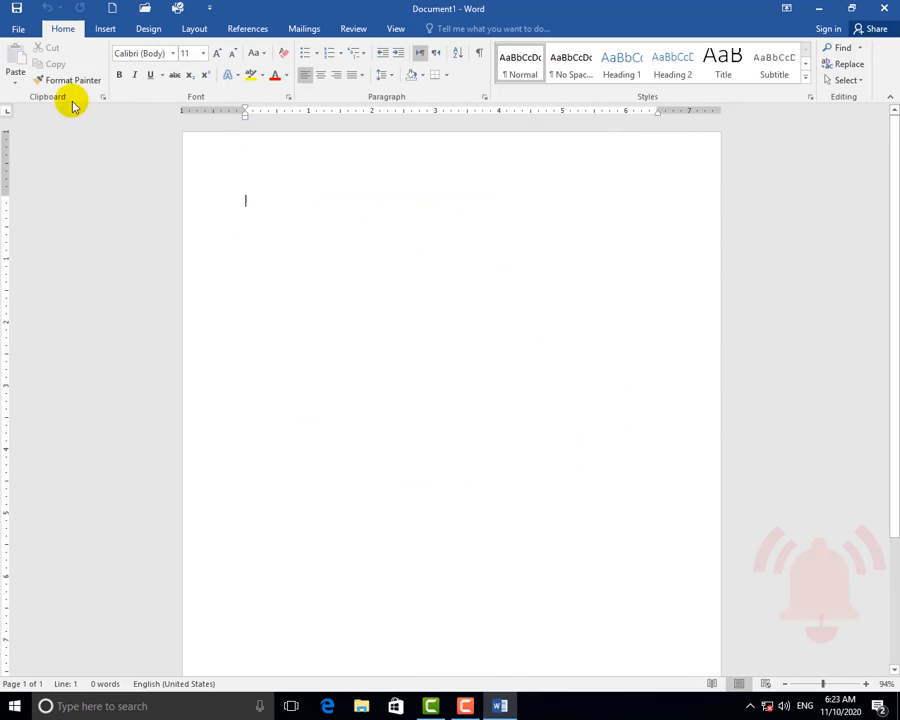
{"action": "left_click", "coordinate": [18, 28]}
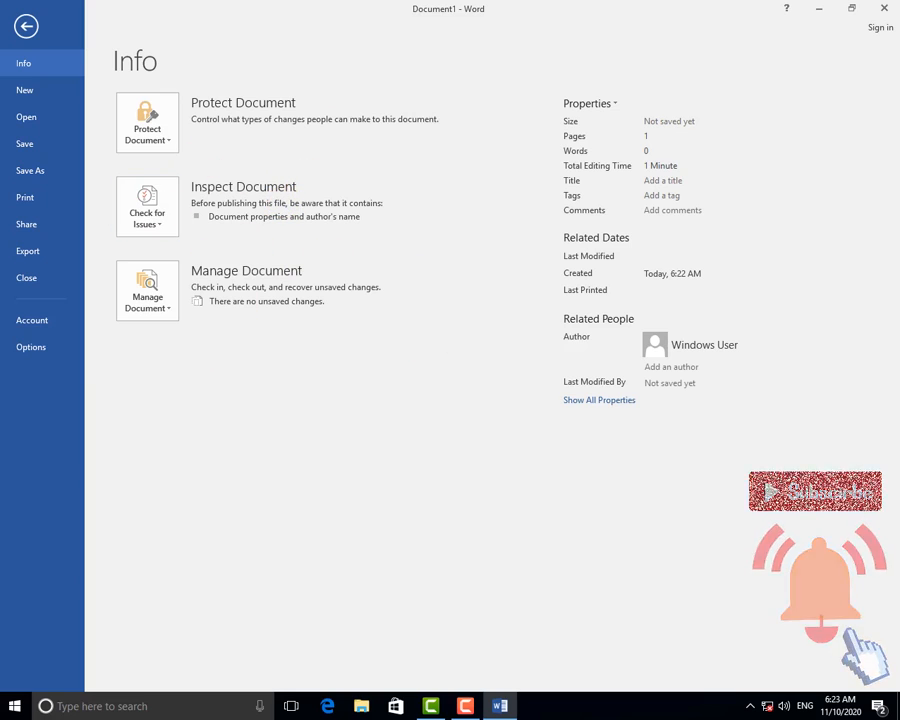
Look through the New templates, then show the Recent documents list on the Open page.
{"action": "left_click", "coordinate": [26, 92]}
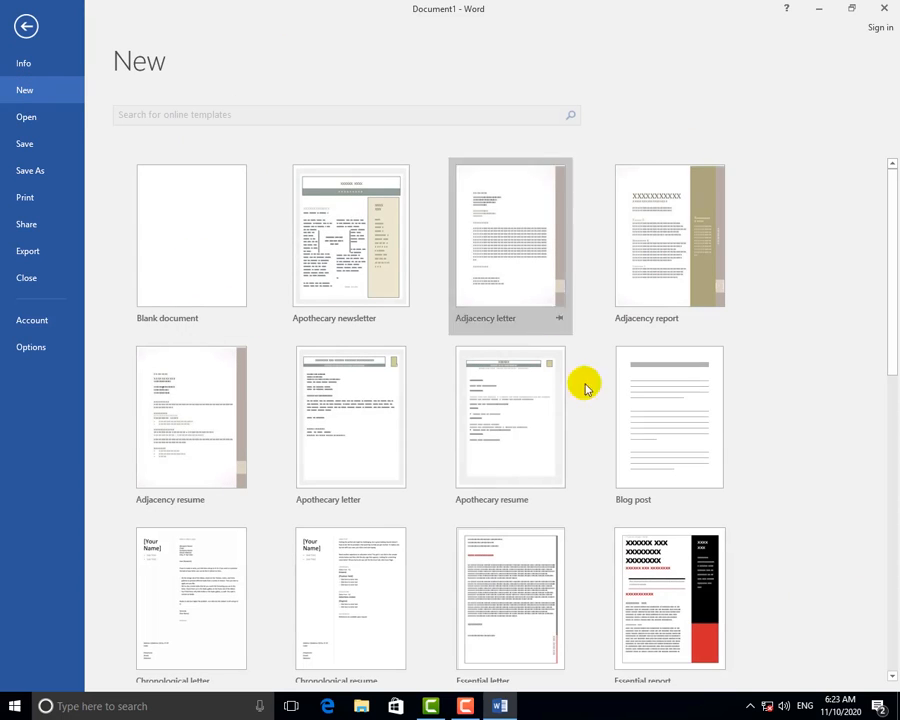
{"action": "scroll", "coordinate": [603, 343], "scroll_direction": "down", "scroll_amount": 3}
{"action": "scroll", "coordinate": [470, 344], "scroll_direction": "down", "scroll_amount": 3}
{"action": "scroll", "coordinate": [200, 188], "scroll_direction": "up", "scroll_amount": 9}
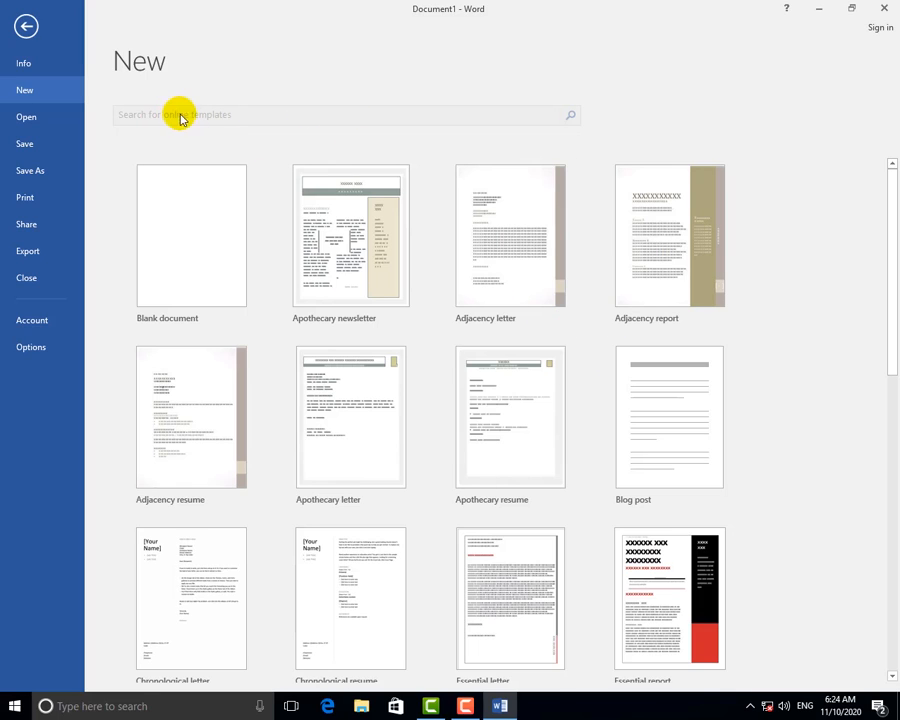
{"action": "left_click", "coordinate": [27, 117]}
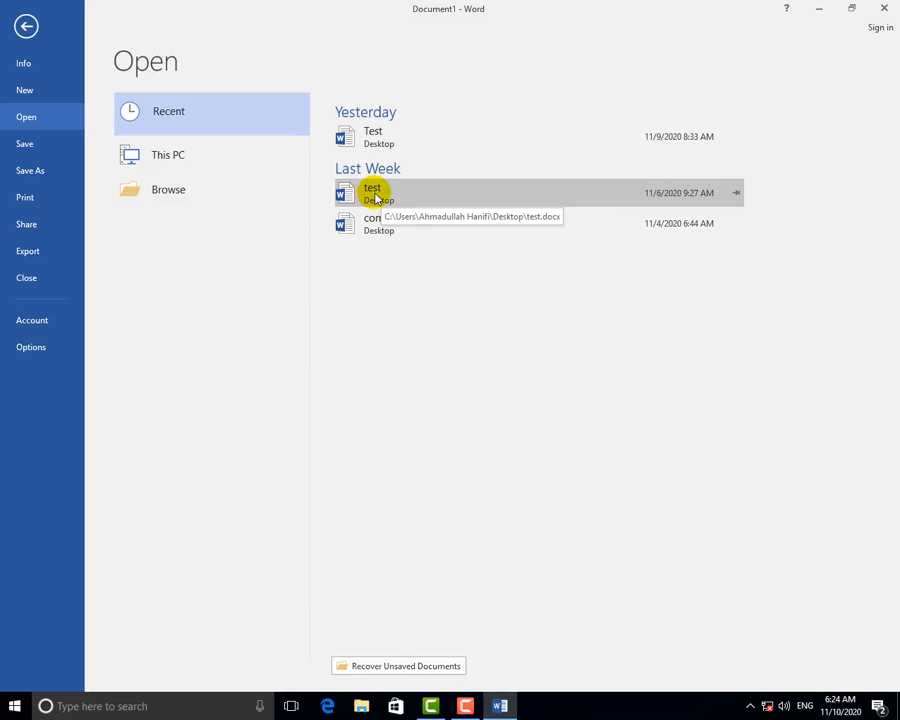
Open the 'computer' document from the Desktop through This PC > Browse.
{"action": "left_click", "coordinate": [184, 162]}
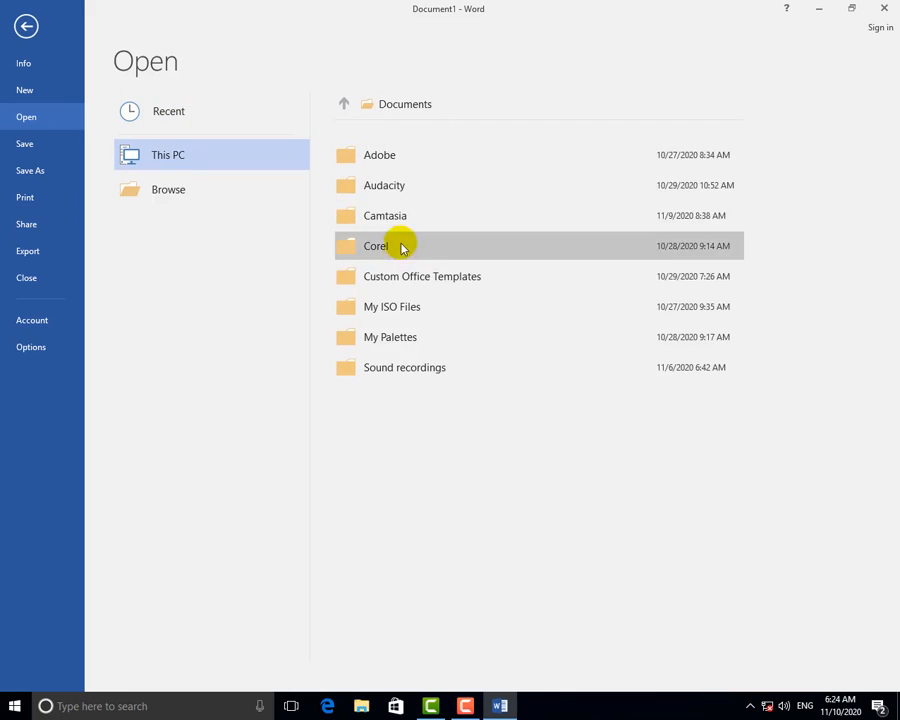
{"action": "left_click", "coordinate": [176, 196]}
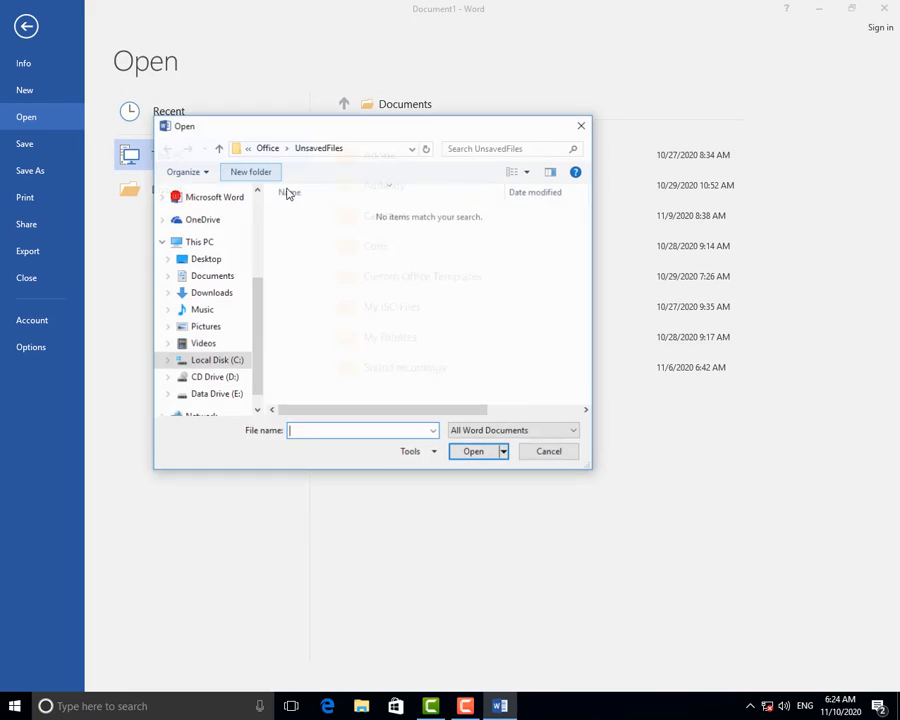
{"action": "left_click", "coordinate": [198, 243]}
{"action": "scroll", "coordinate": [347, 314], "scroll_direction": "down", "scroll_amount": 2}
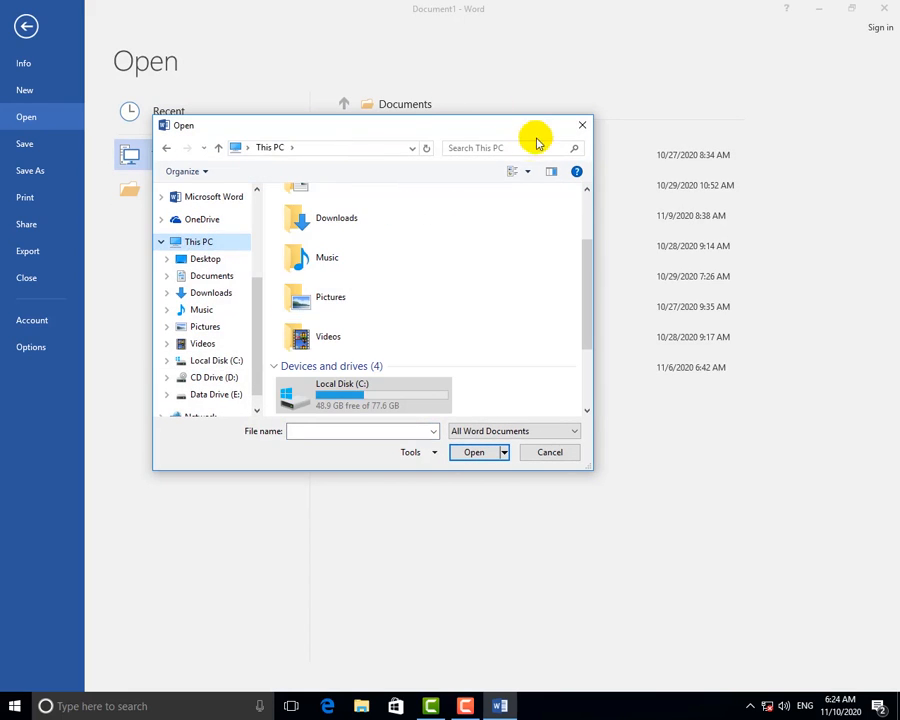
{"action": "left_click", "coordinate": [217, 260]}
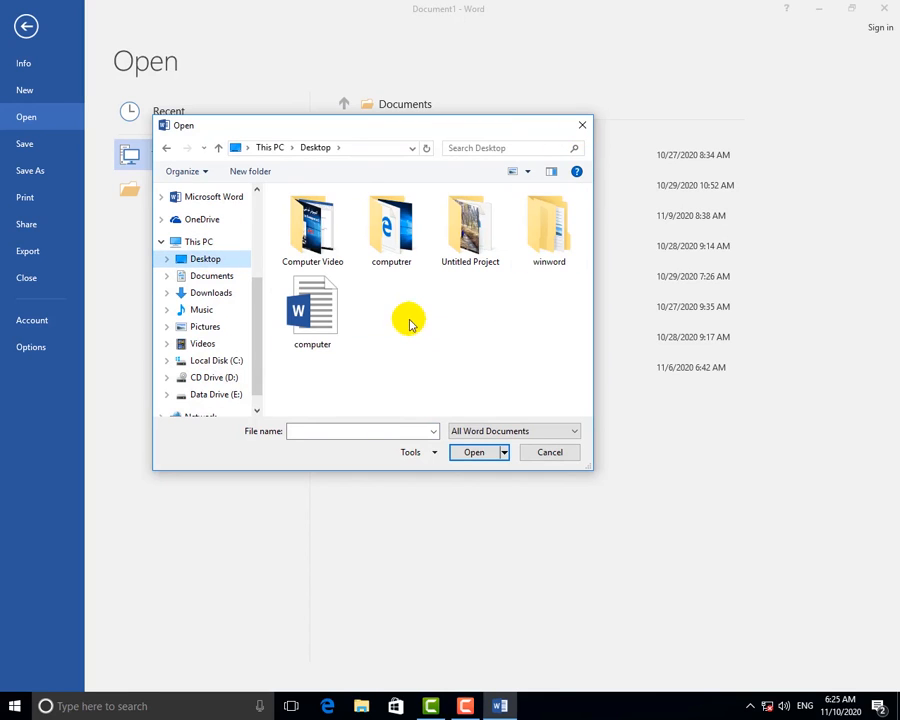
{"action": "left_click", "coordinate": [322, 318]}
{"action": "left_click", "coordinate": [317, 343]}
{"action": "left_click", "coordinate": [458, 452]}
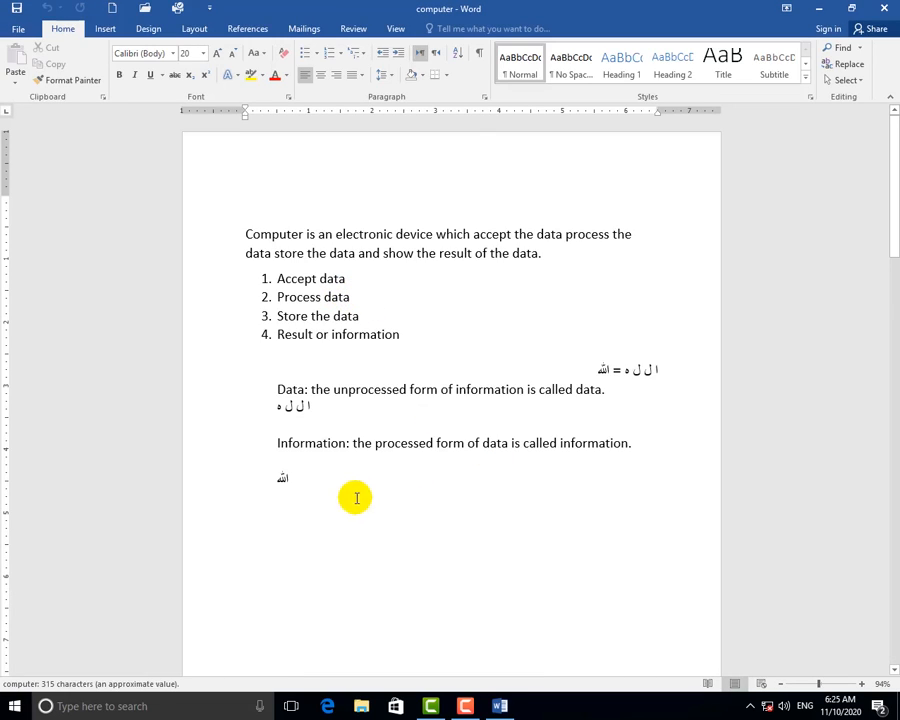
Select all of the document's text and delete it, leaving an empty page.
{"action": "left_click_drag", "start_coordinate": [356, 496], "coordinate": [191, 203]}
{"action": "key", "text": "Delete"}
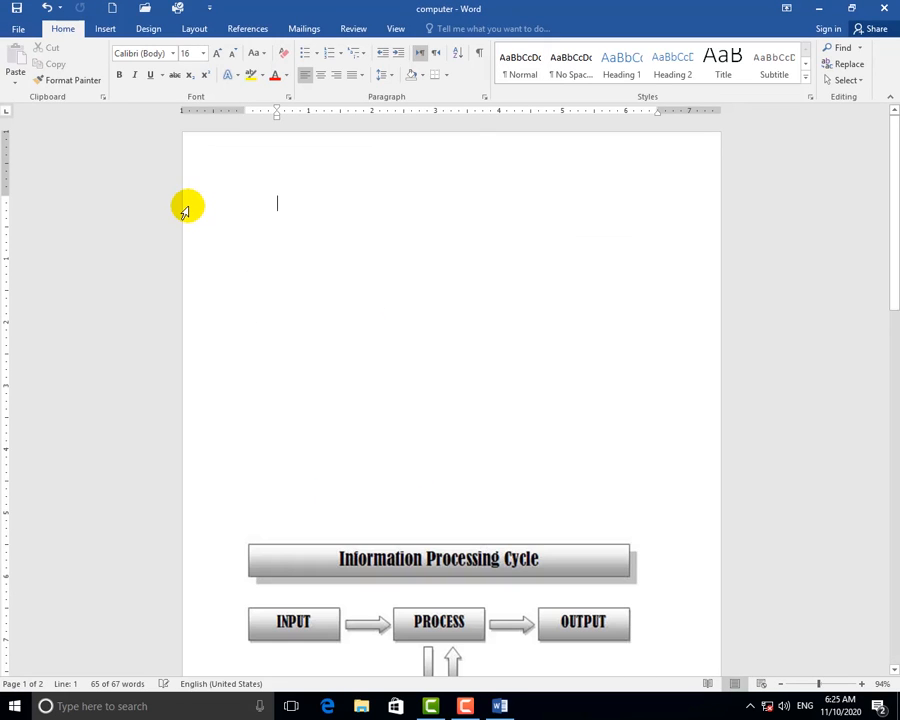
{"action": "key", "text": "ctrl+a"}
{"action": "key", "text": "Delete"}
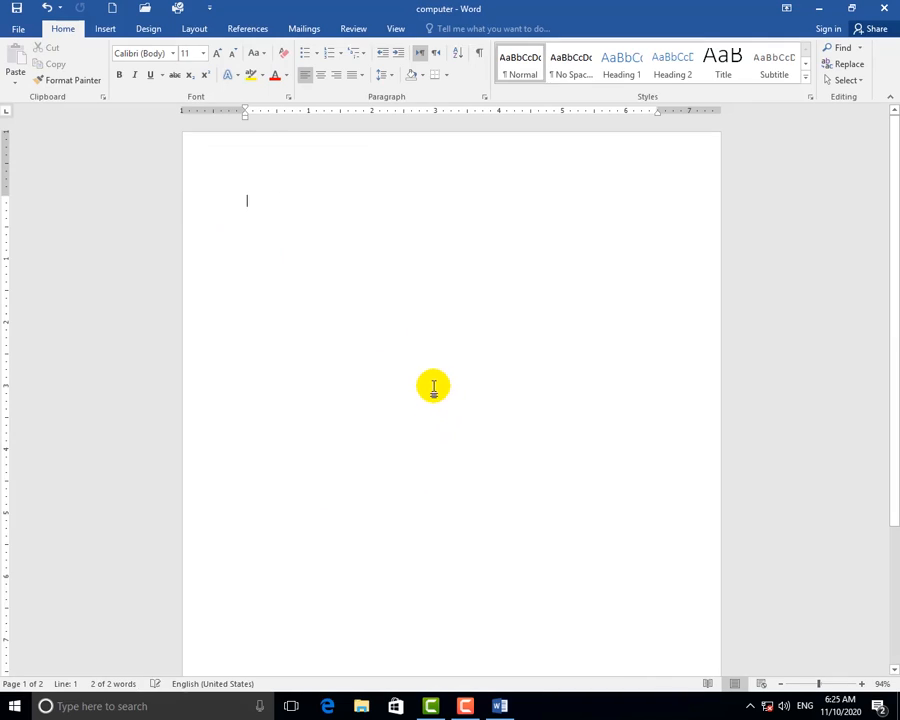
{"action": "left_click", "coordinate": [18, 29]}
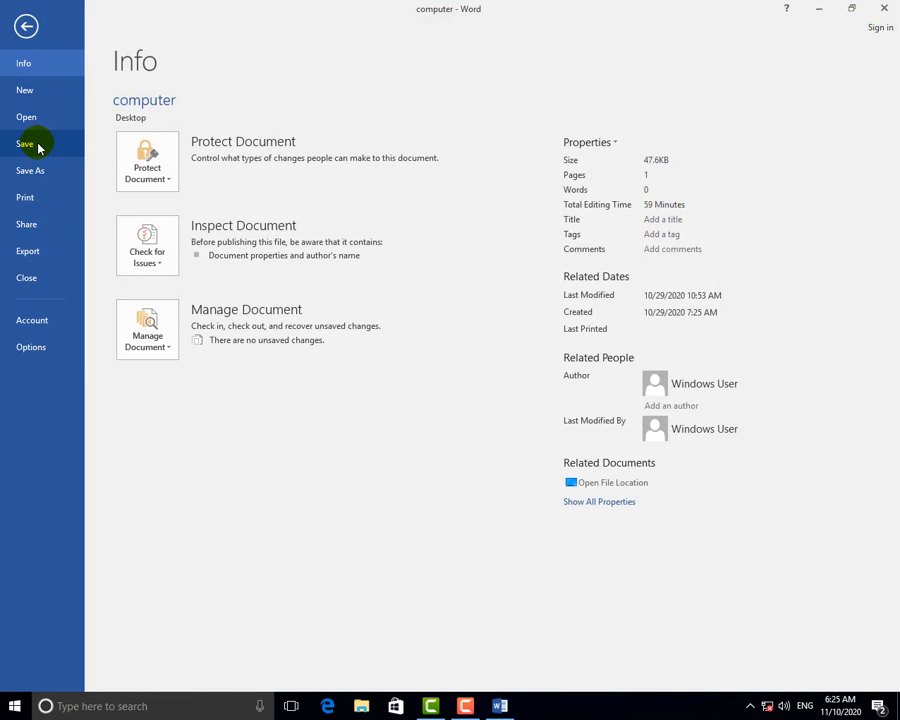
{"action": "left_click", "coordinate": [24, 26]}
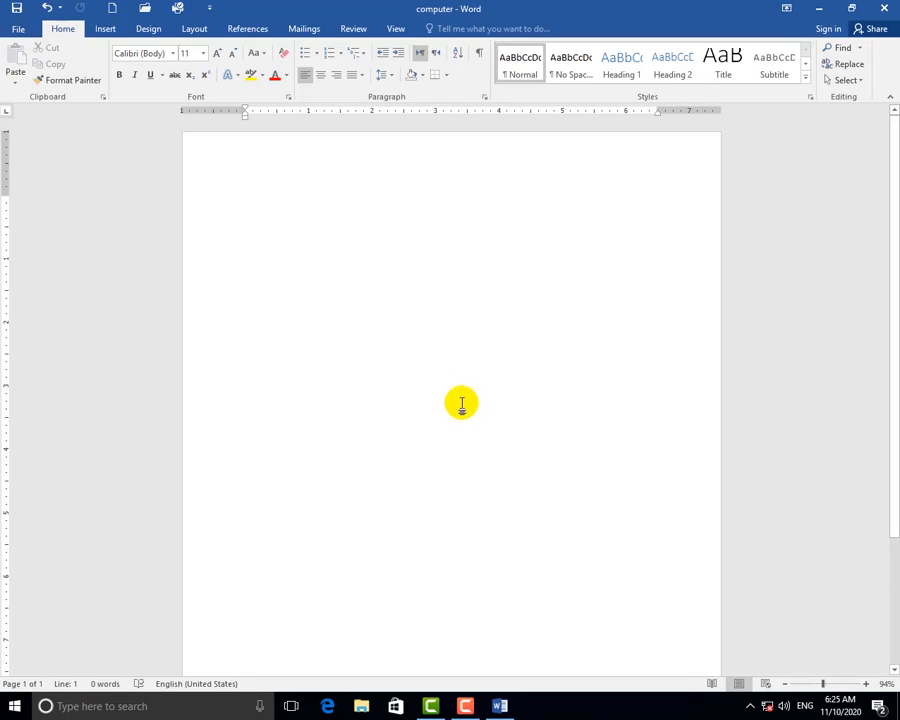
Create a new document and insert five sample paragraphs with =rand().
{"action": "key", "text": "ctrl+n"}
{"action": "type", "text": "H"}
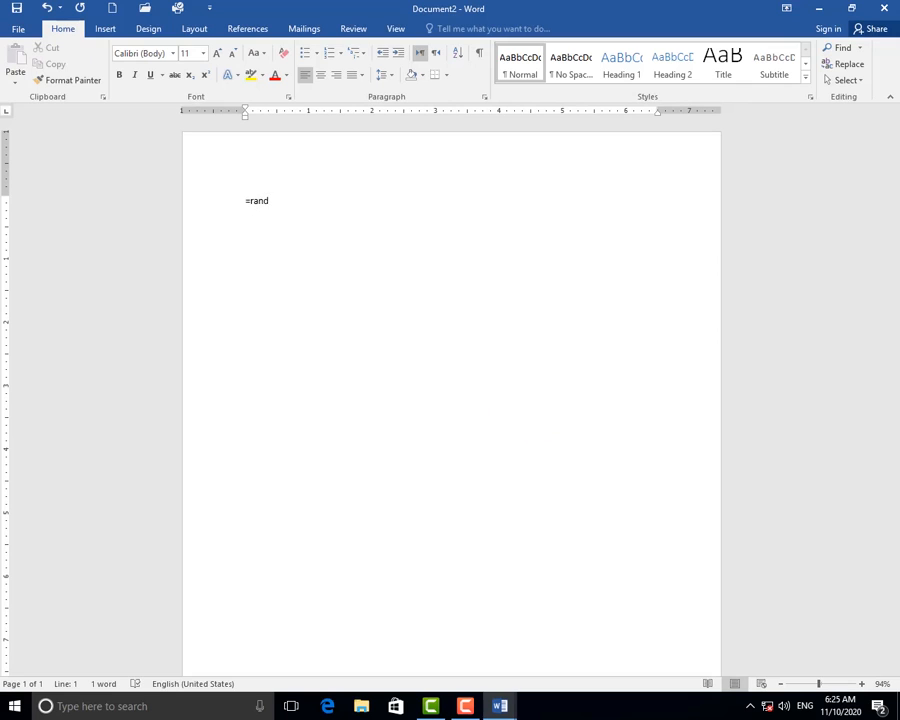
{"action": "key", "text": "Return"}
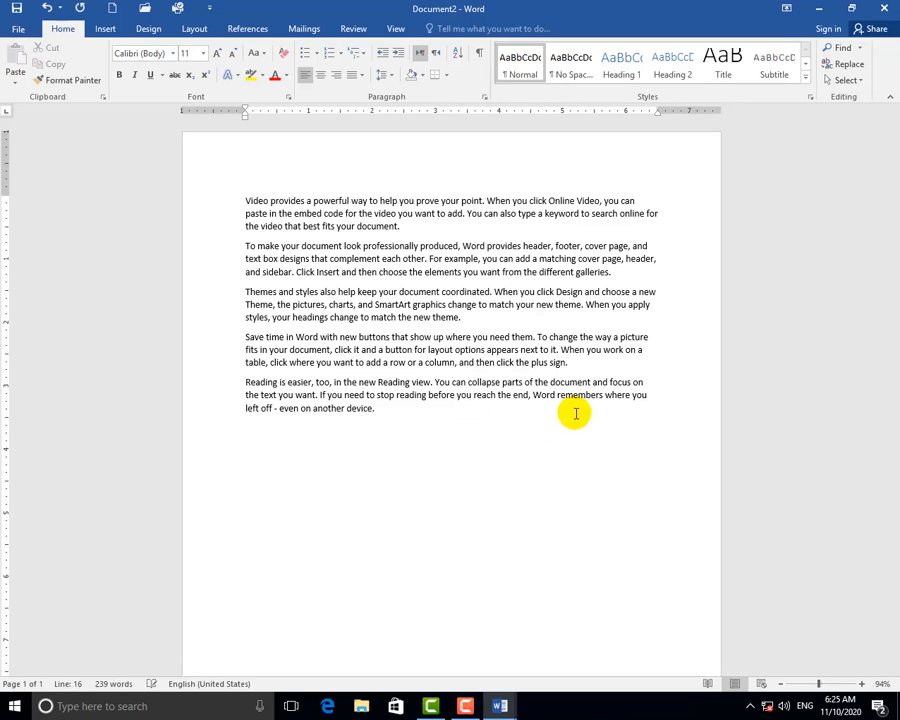
{"action": "left_click_drag", "start_coordinate": [375, 419], "coordinate": [247, 292]}
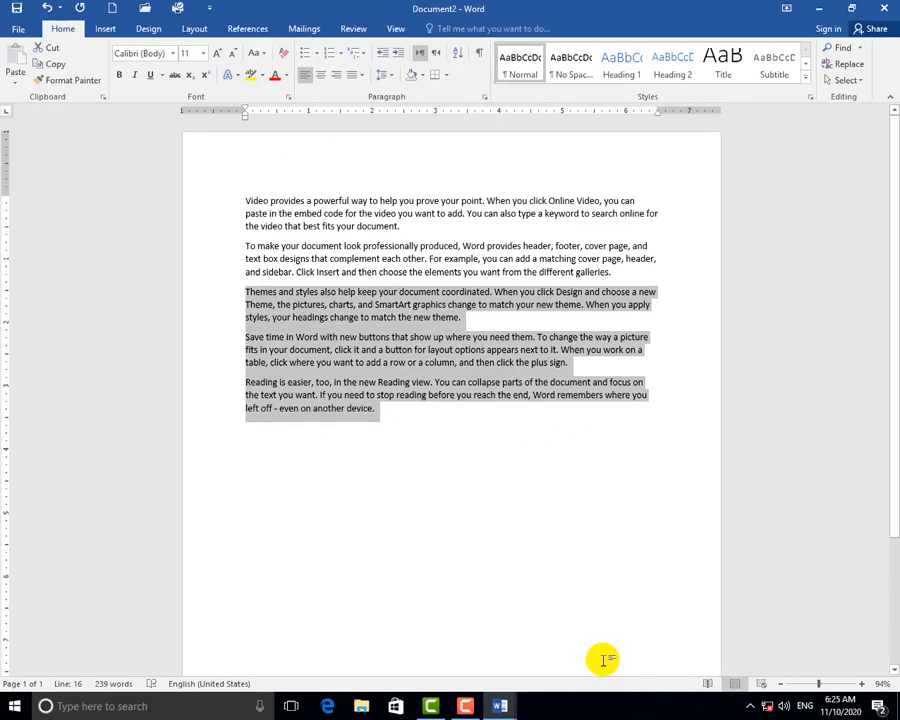
{"action": "left_click", "coordinate": [340, 318]}
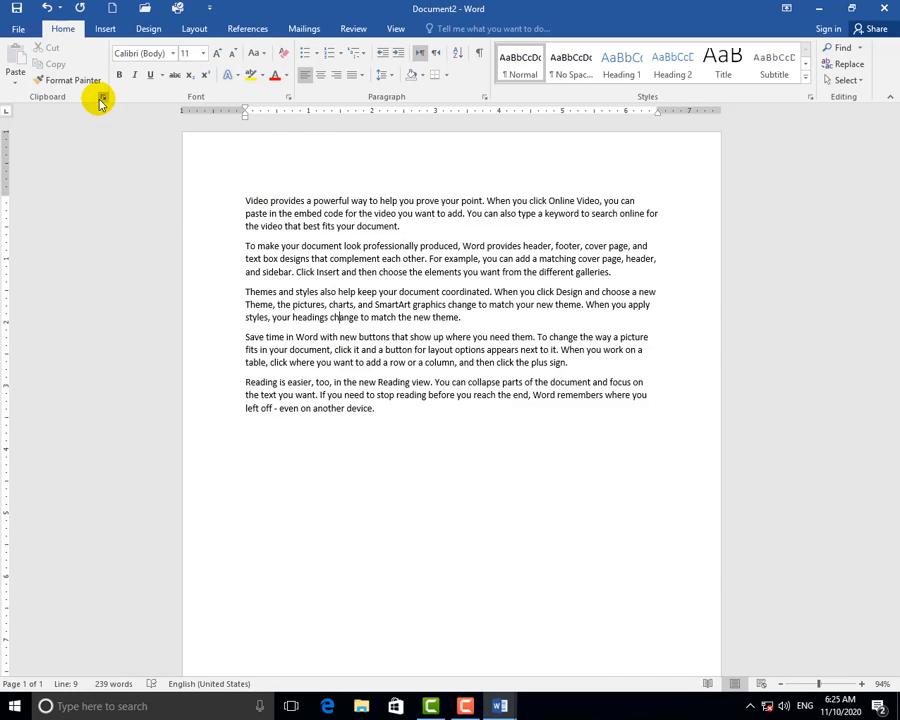
{"action": "left_click", "coordinate": [18, 33]}
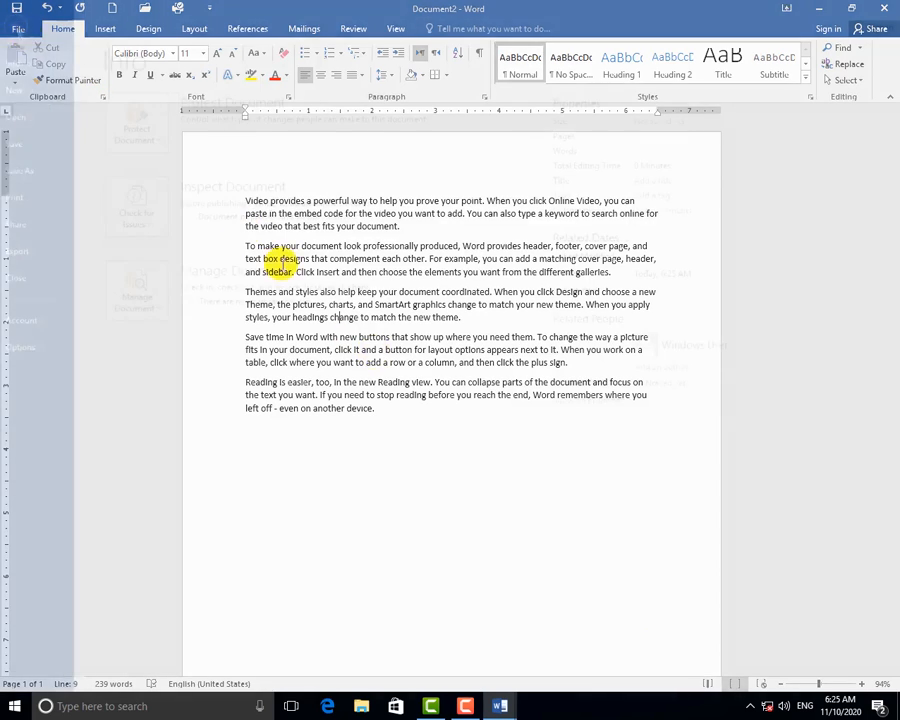
Save the 239-word sample document as 'test' on Data Drive (E:).
{"action": "left_click", "coordinate": [25, 144]}
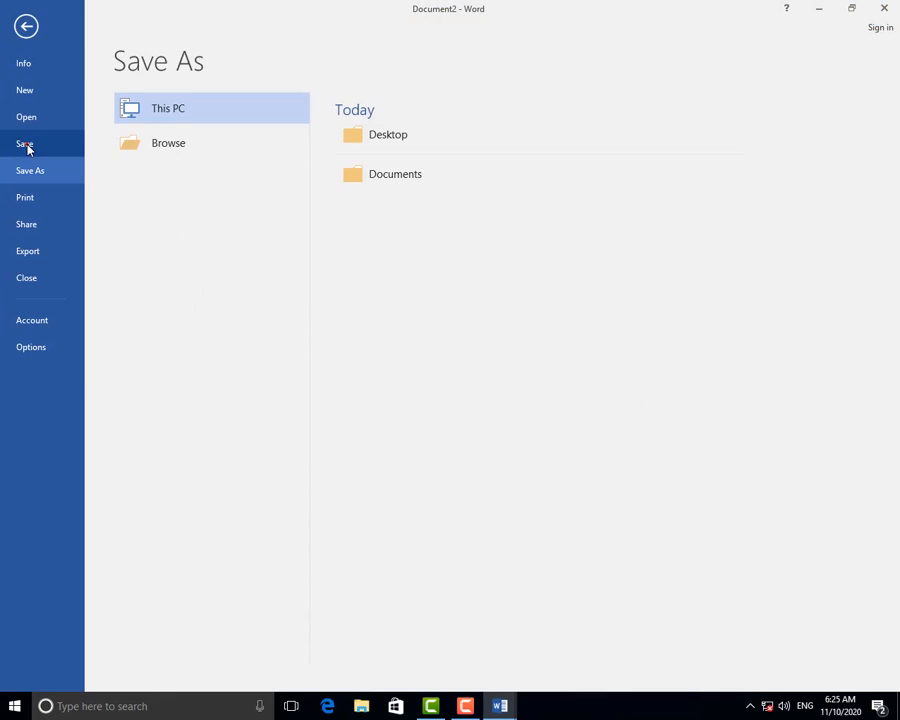
{"action": "left_click", "coordinate": [186, 147]}
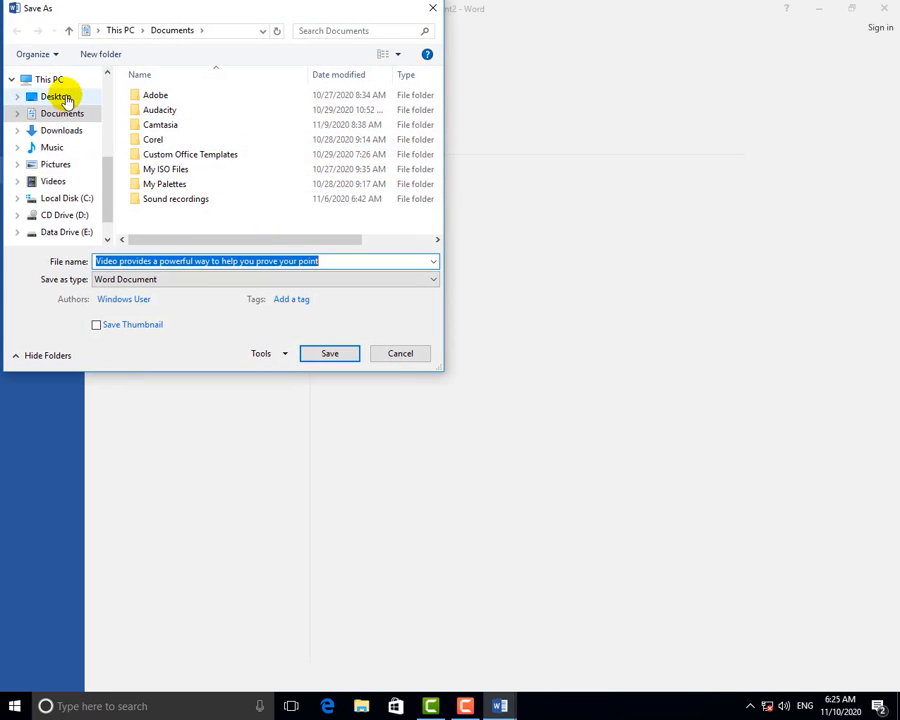
{"action": "left_click", "coordinate": [64, 96]}
{"action": "left_click_drag", "start_coordinate": [112, 158], "coordinate": [123, 232]}
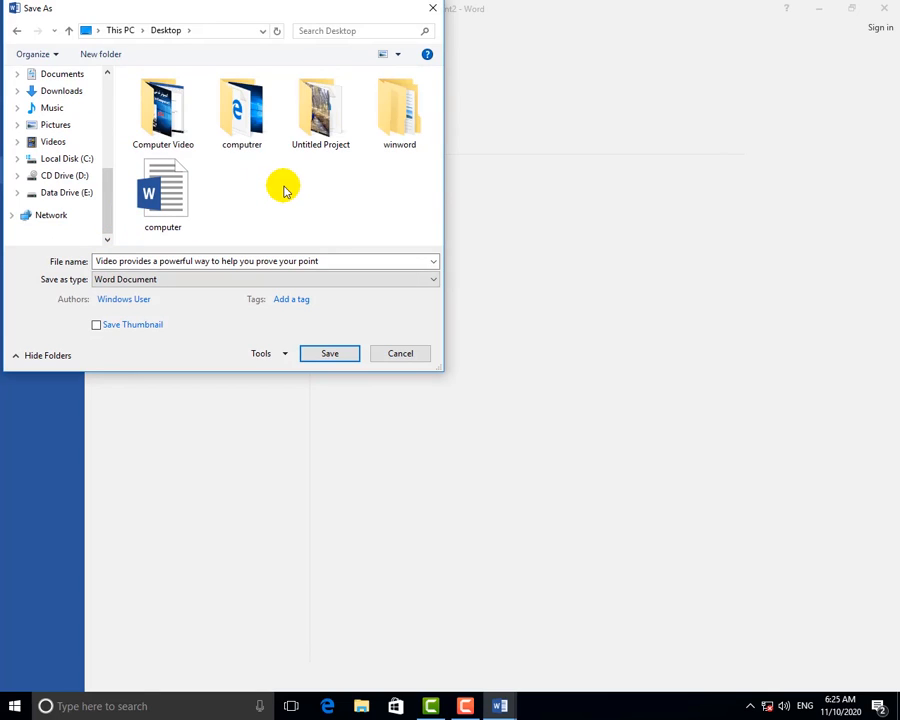
{"action": "left_click", "coordinate": [68, 195]}
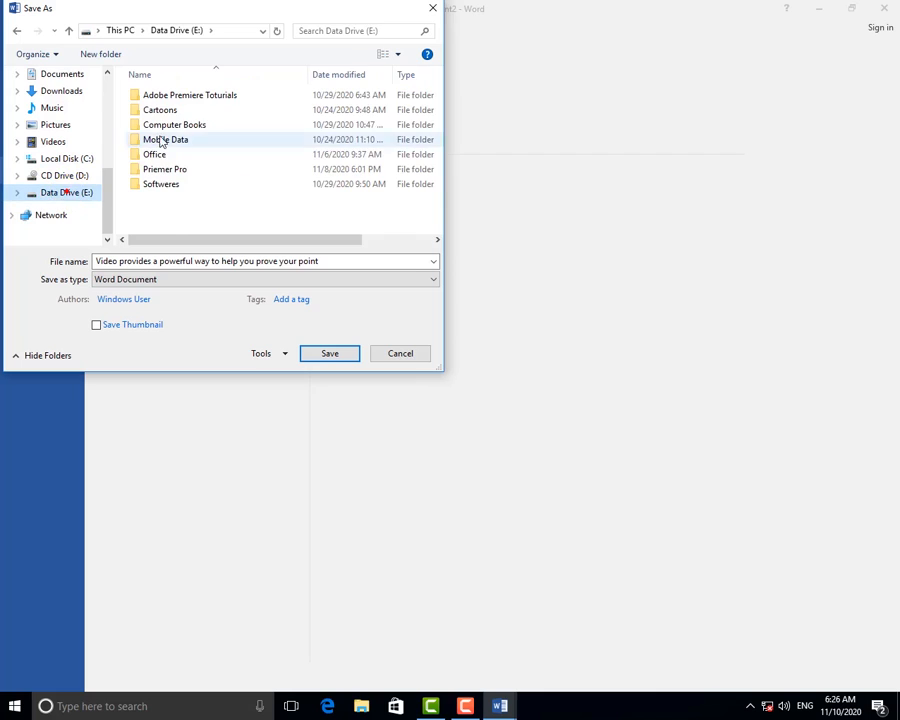
{"action": "triple_click", "coordinate": [320, 262]}
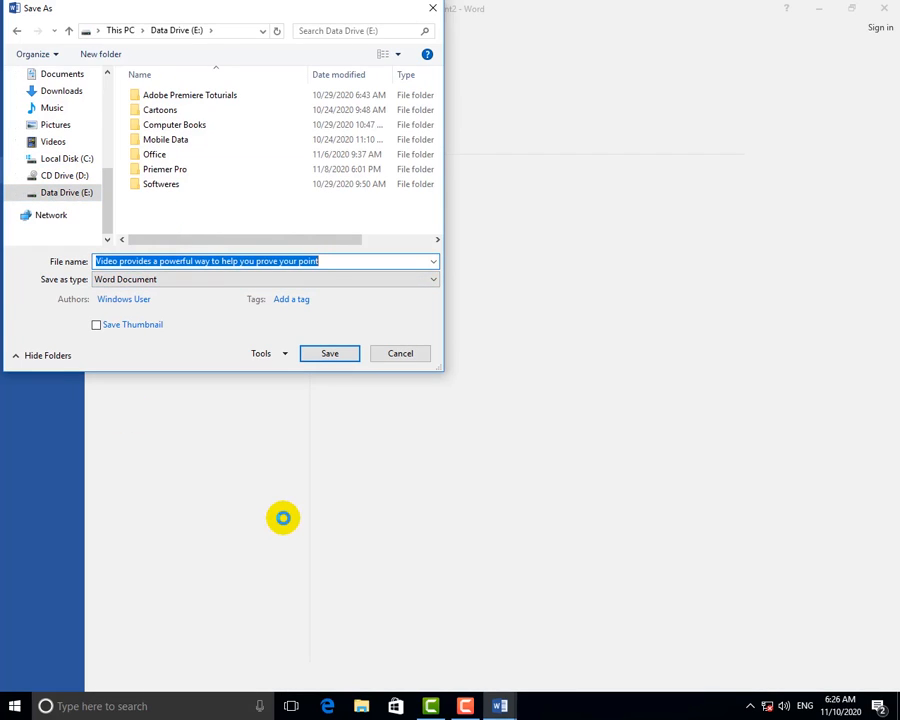
{"action": "type", "text": "test"}
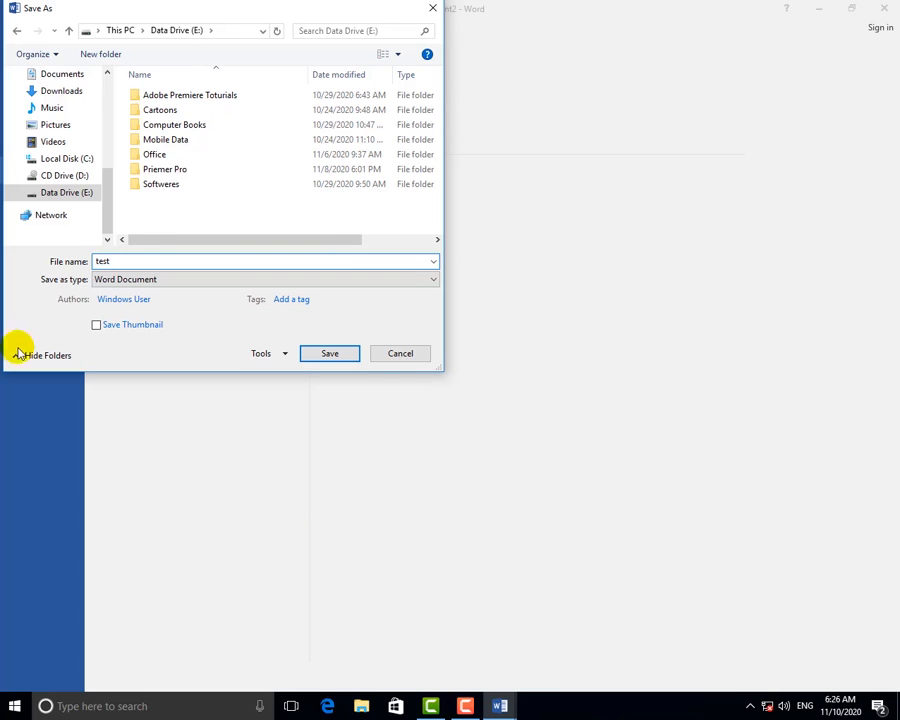
{"action": "left_click", "coordinate": [338, 353]}
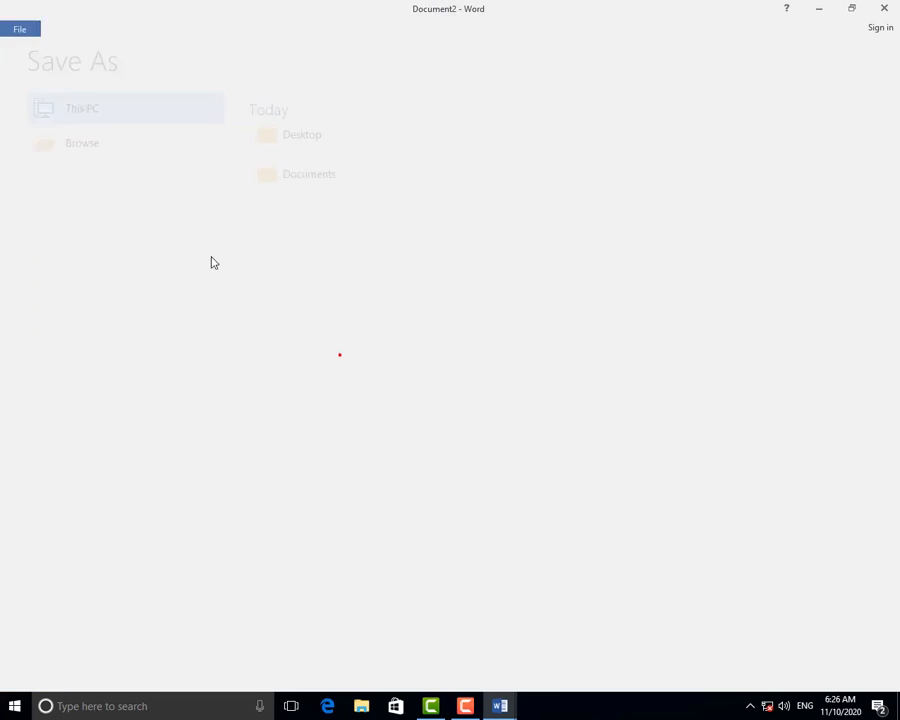
{"action": "left_click", "coordinate": [370, 362]}
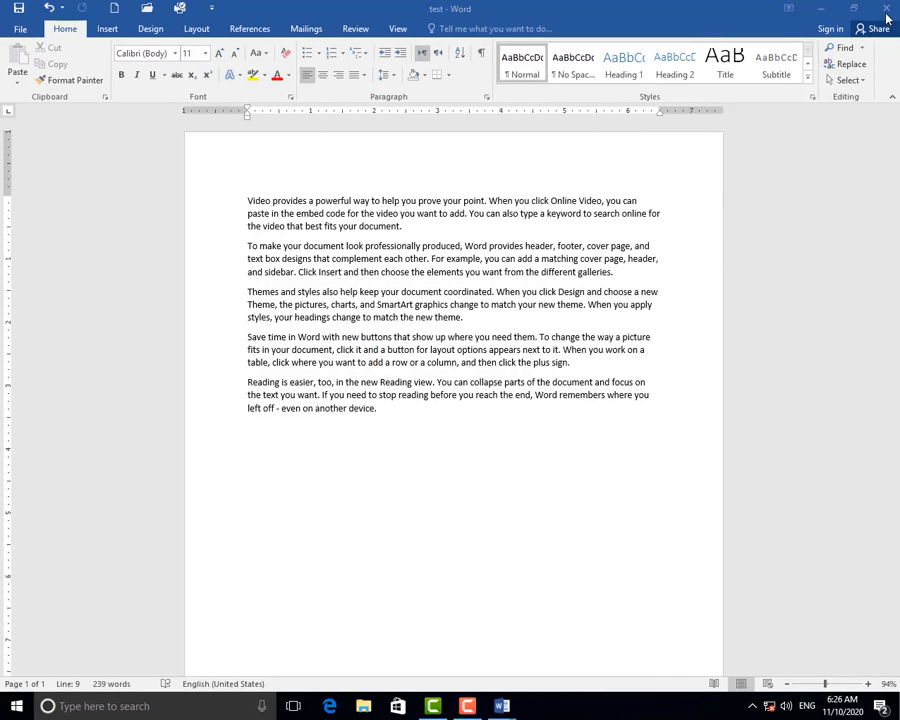
Close test and the computer document without saving, then relaunch Word with a blank document.
{"action": "left_click", "coordinate": [886, 10]}
{"action": "left_click", "coordinate": [887, 10]}
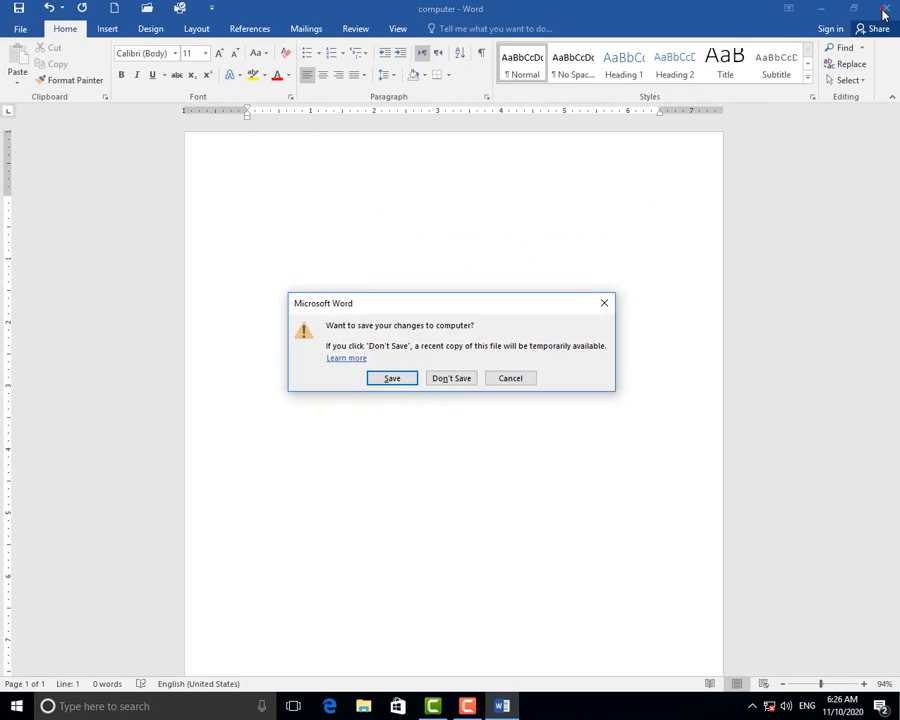
{"action": "left_click", "coordinate": [450, 376]}
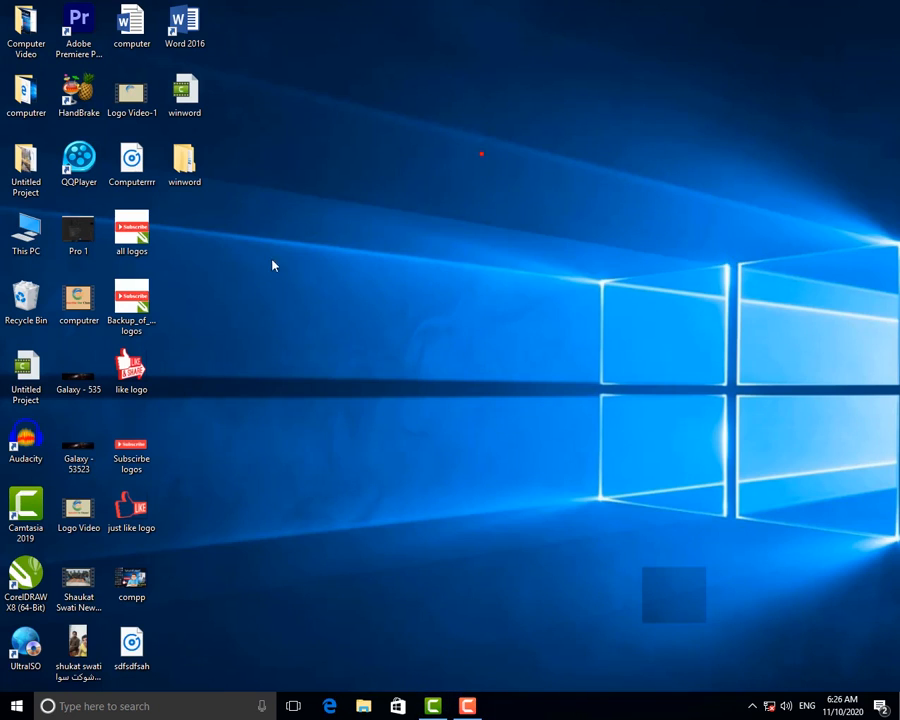
{"action": "key", "text": "super+r"}
{"action": "key", "text": "Return"}
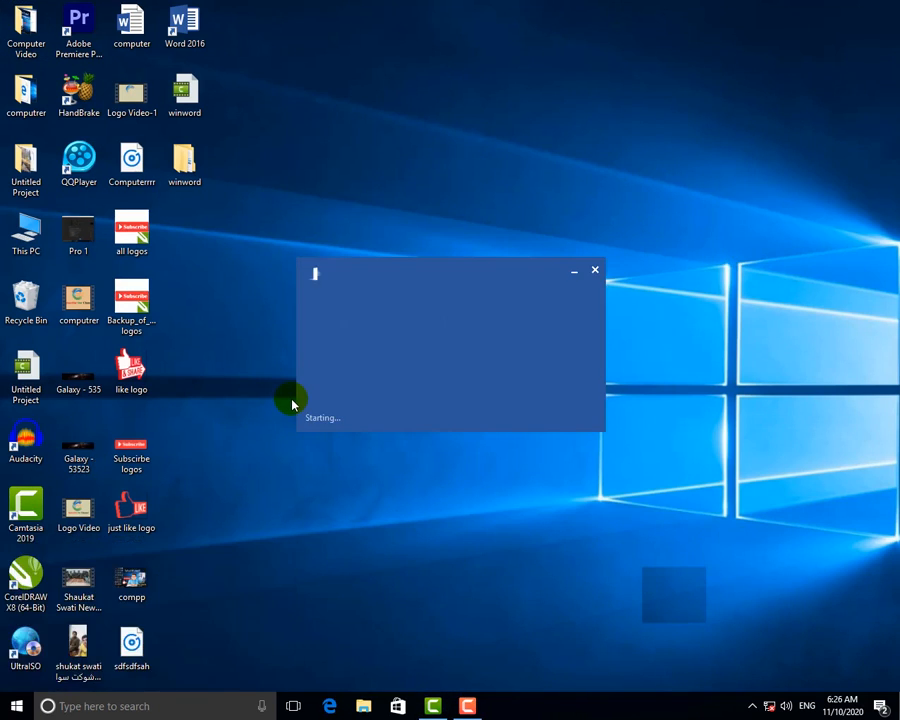
{"action": "left_click", "coordinate": [384, 201]}
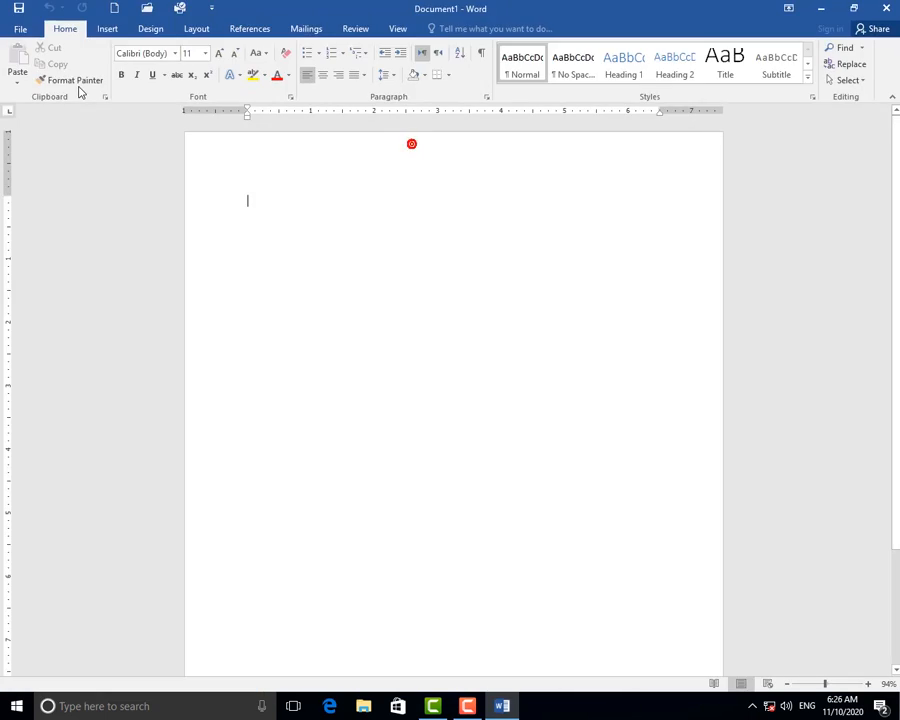
Fill the blank document with 239 words of sample text using =rand().
{"action": "left_click", "coordinate": [18, 28]}
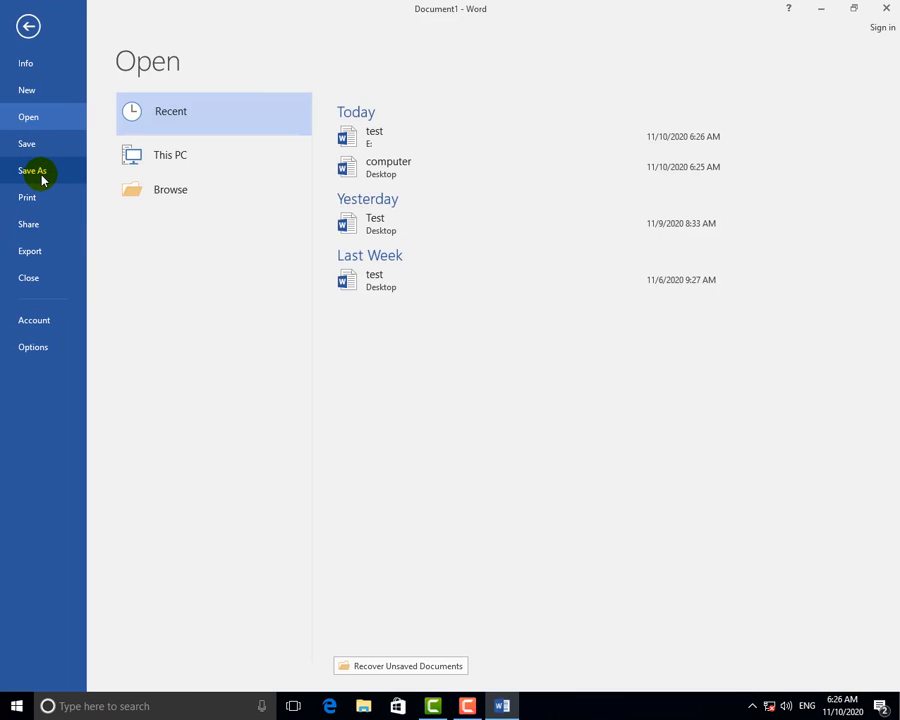
{"action": "left_click", "coordinate": [28, 27]}
{"action": "type", "text": "="}
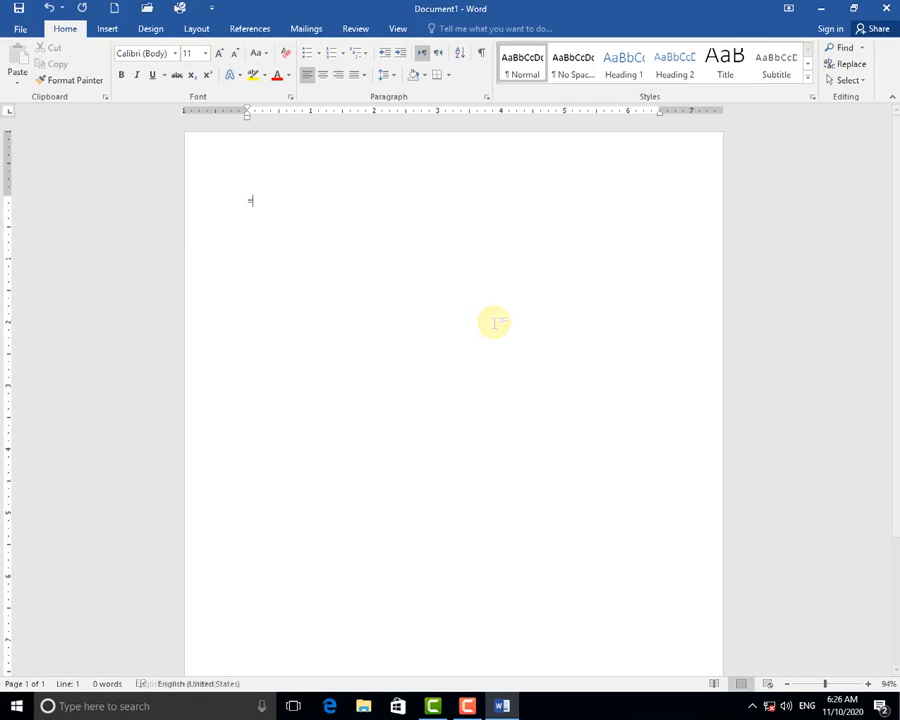
{"action": "type", "text": "rand("}
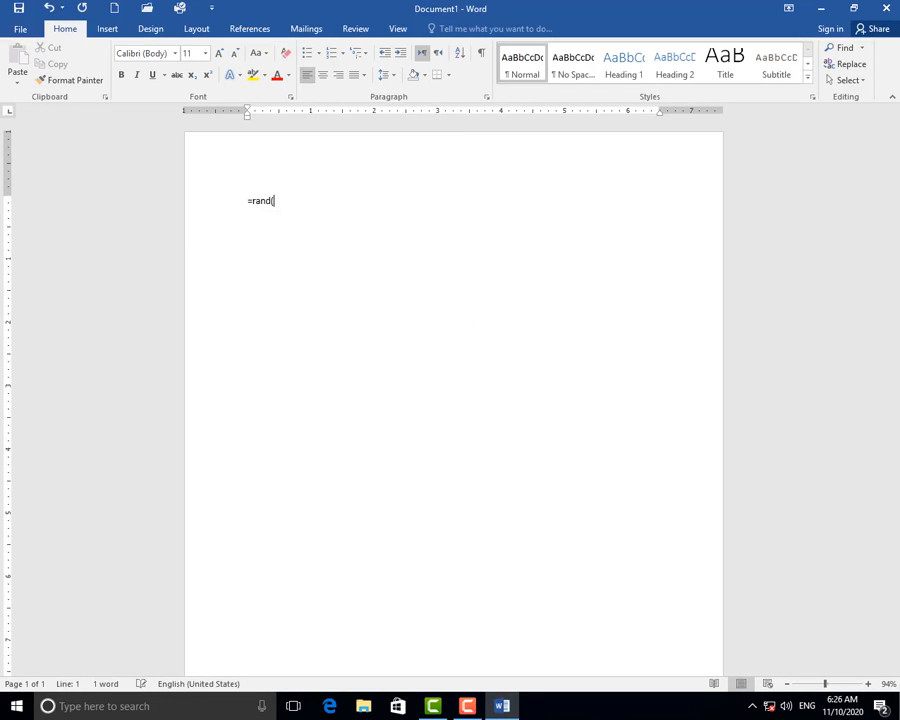
{"action": "type", "text": ")"}
{"action": "key", "text": "Return"}
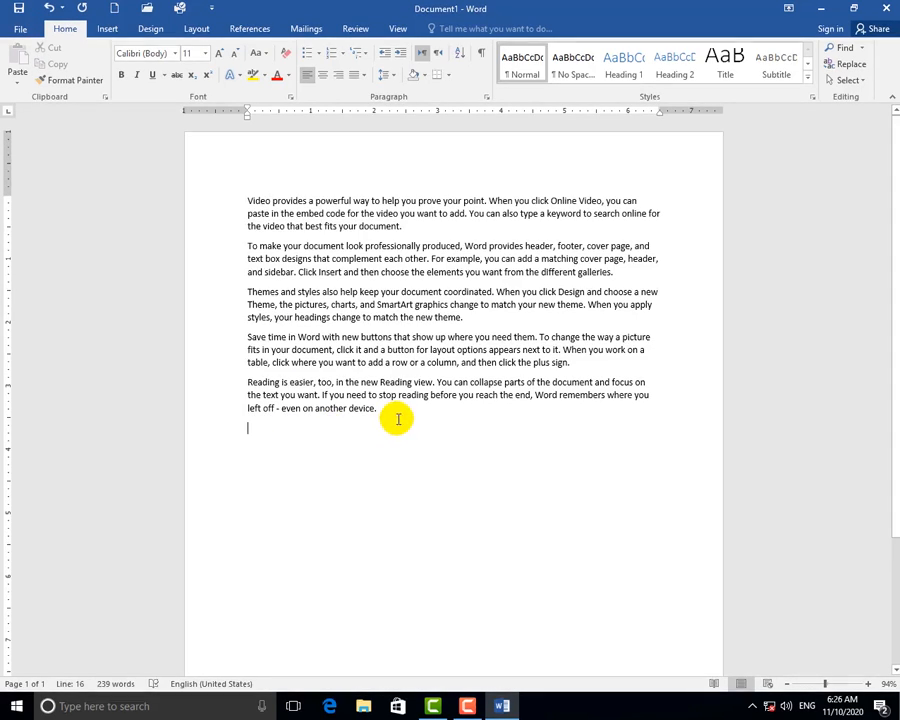
{"action": "left_click_drag", "start_coordinate": [398, 418], "coordinate": [265, 320]}
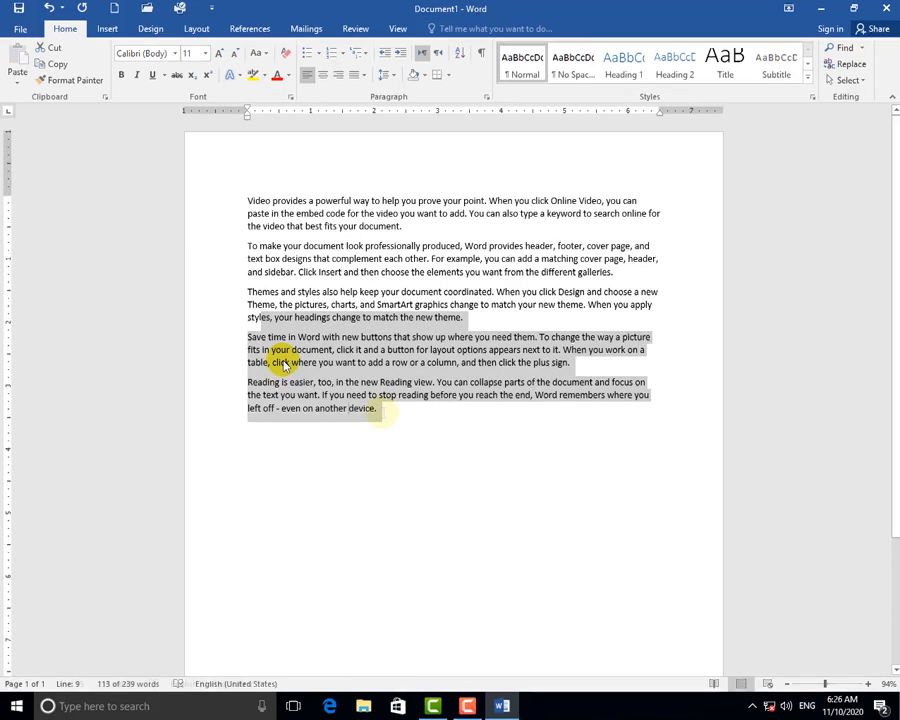
{"action": "left_click_drag", "start_coordinate": [382, 411], "coordinate": [284, 293]}
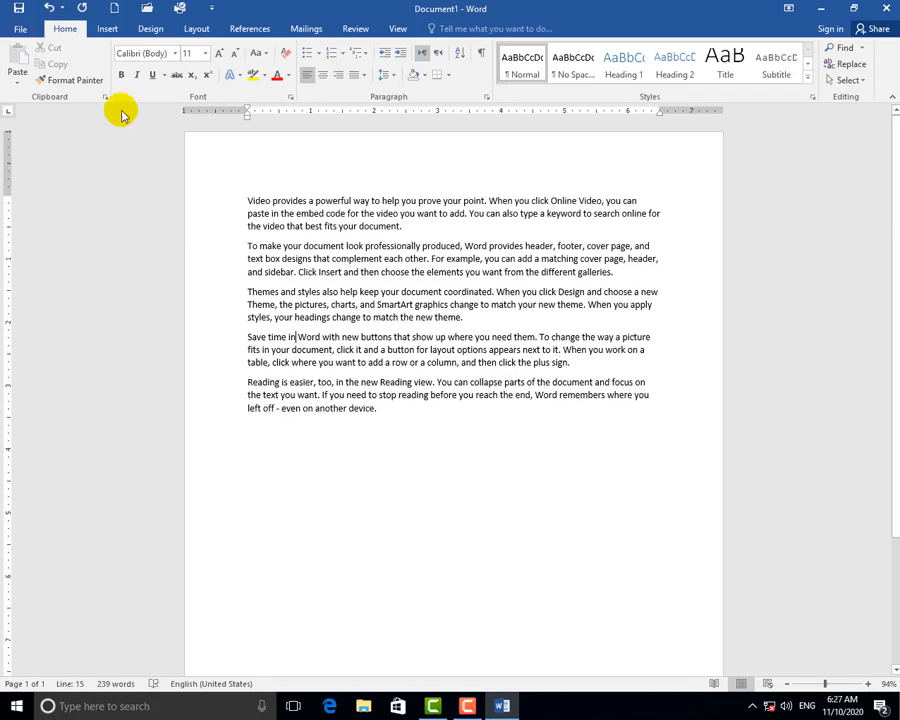
{"action": "left_click", "coordinate": [20, 30]}
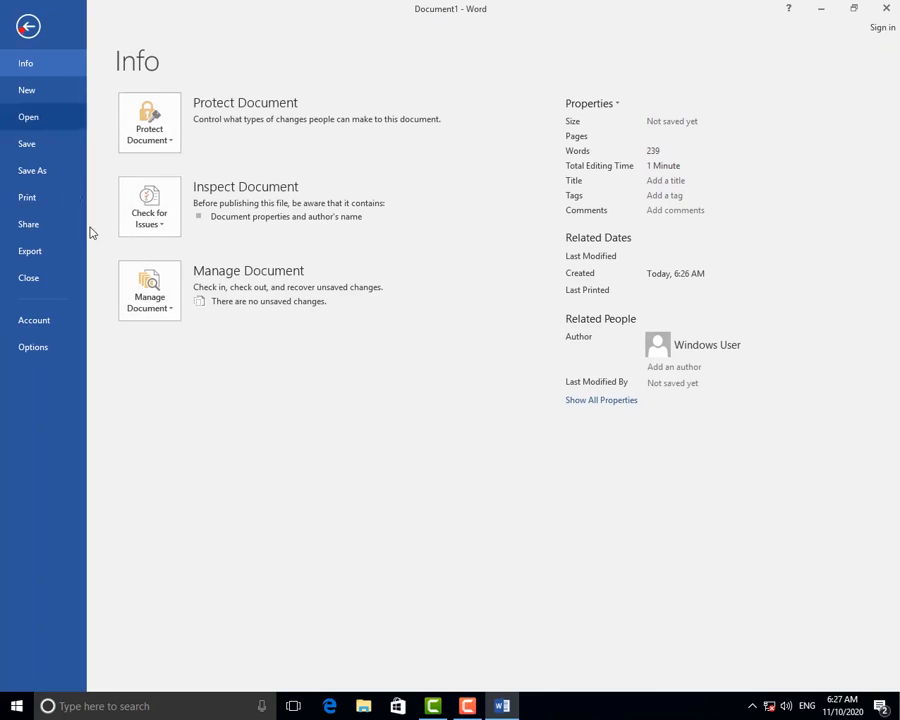
Save the sample-text document to the Desktop as 'Data'.
{"action": "left_click", "coordinate": [37, 155]}
{"action": "left_click", "coordinate": [370, 202]}
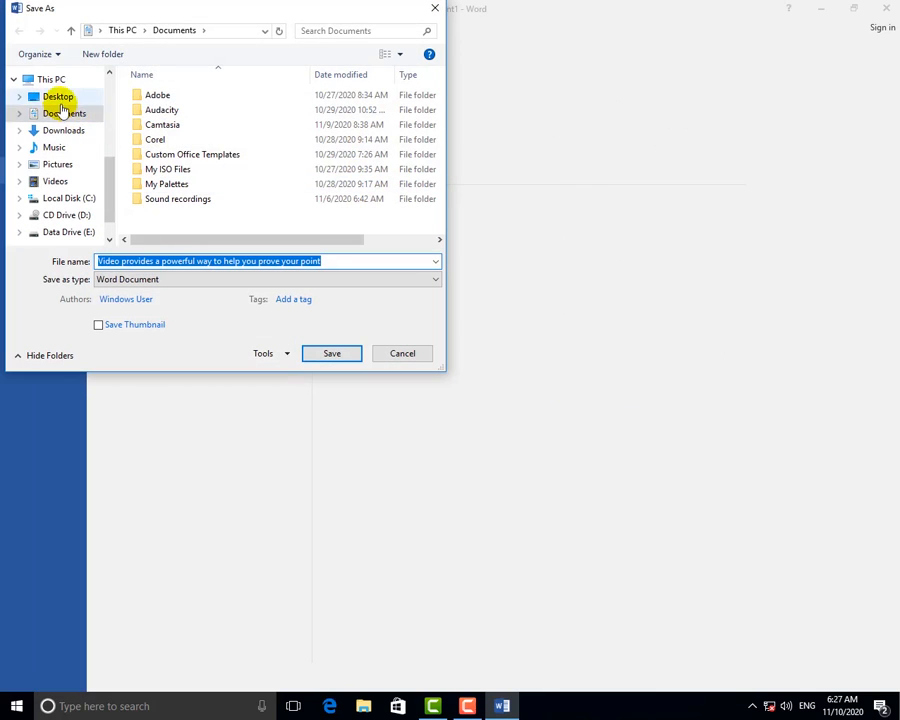
{"action": "left_click", "coordinate": [58, 97]}
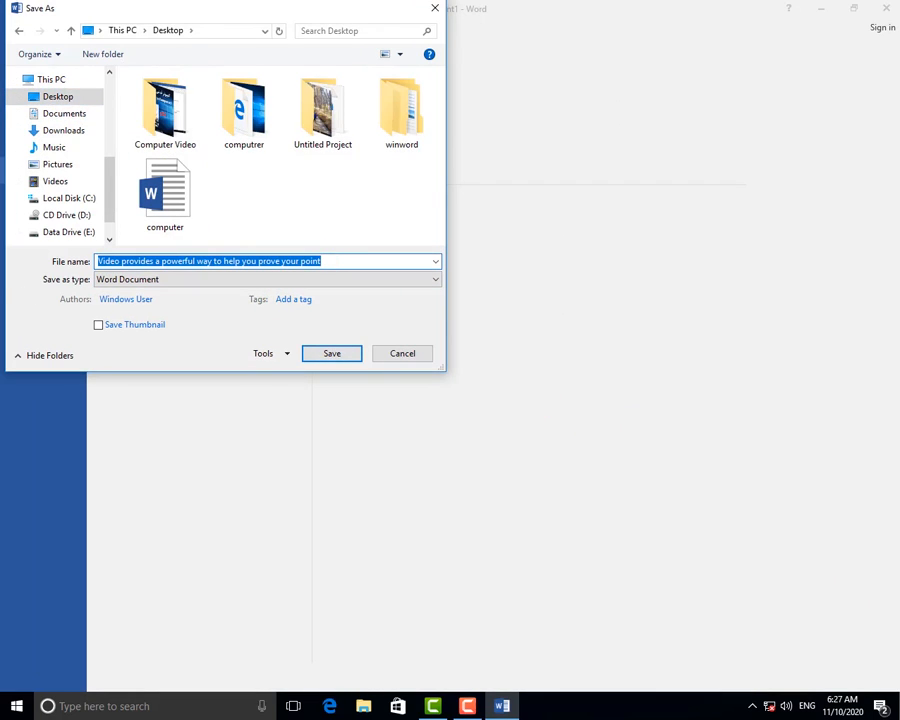
{"action": "type", "text": "Data"}
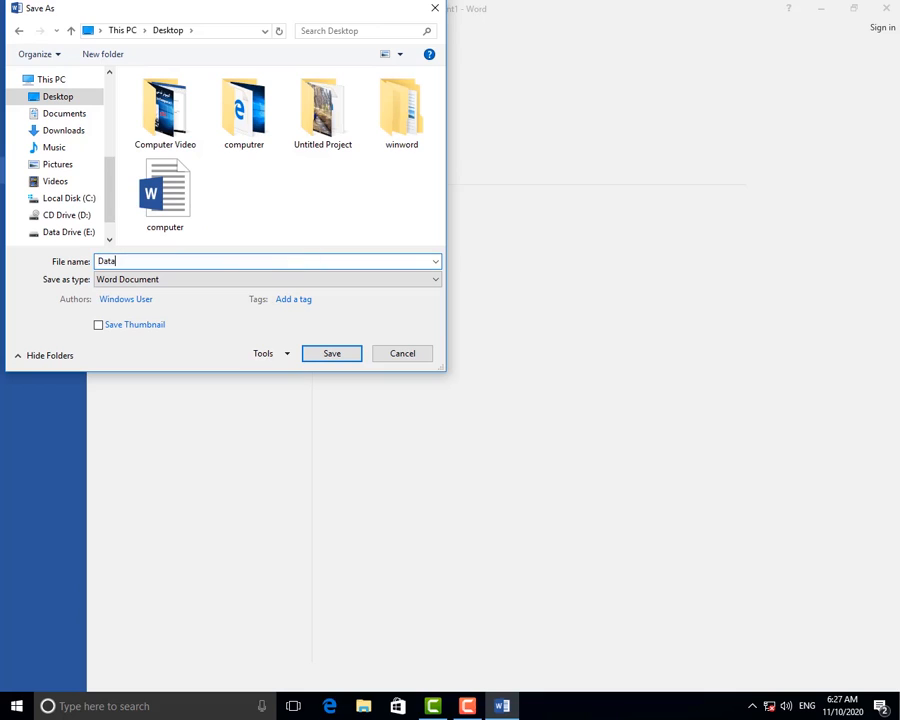
{"action": "left_click", "coordinate": [348, 353]}
{"action": "left_click_drag", "start_coordinate": [400, 412], "coordinate": [259, 338]}
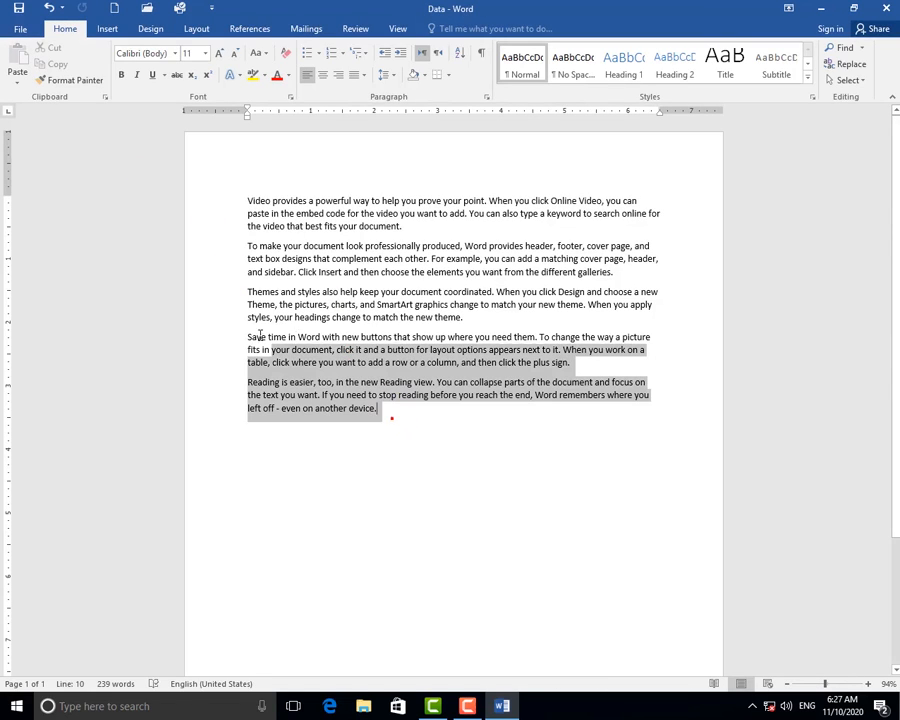
Color the last two paragraphs red and paste a copy of the Themes paragraph at the end.
{"action": "left_click", "coordinate": [277, 78]}
{"action": "left_click", "coordinate": [357, 314]}
{"action": "left_click_drag", "start_coordinate": [357, 314], "coordinate": [247, 292]}
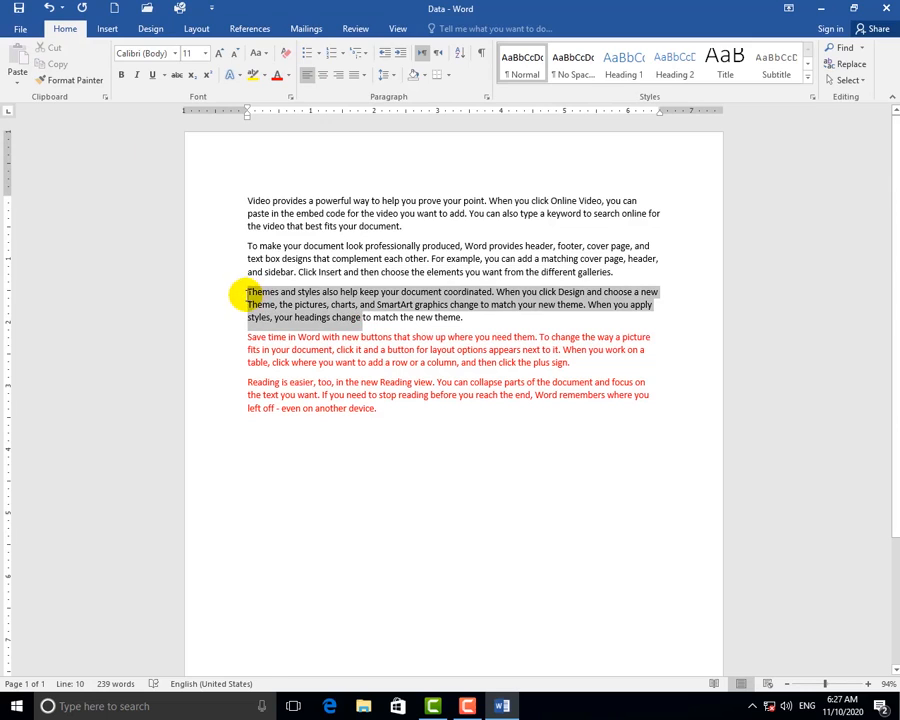
{"action": "key", "text": "ctrl+c"}
{"action": "left_click", "coordinate": [301, 446]}
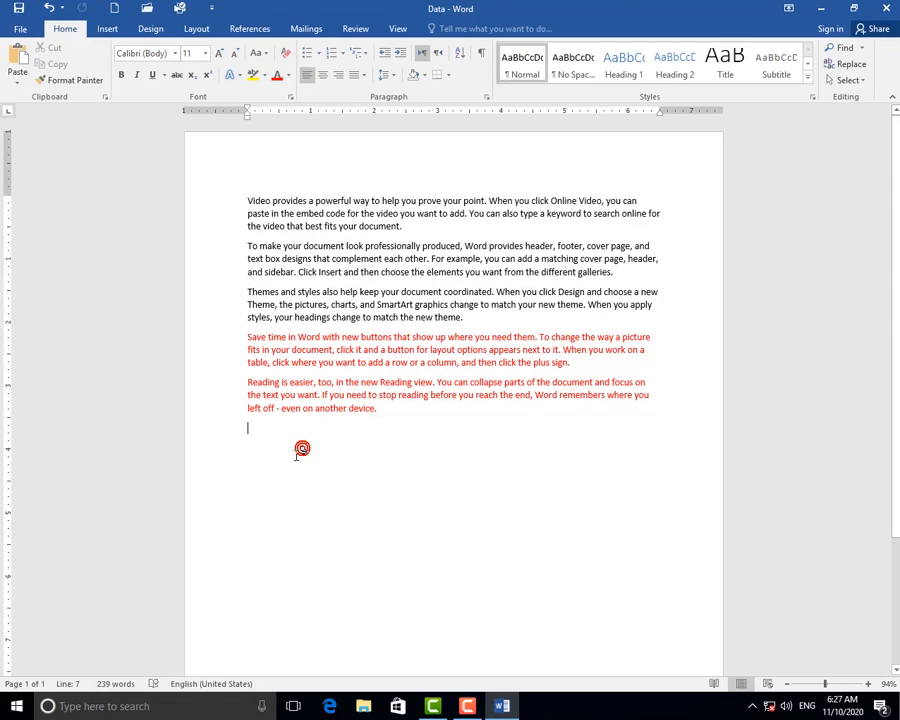
{"action": "key", "text": "ctrl+v"}
{"action": "key", "text": "ctrl+v"}
{"action": "key", "text": "ctrl+v"}
{"action": "key", "text": "ctrl+v"}
{"action": "key", "text": "ctrl+v"}
{"action": "key", "text": "ctrl+v"}
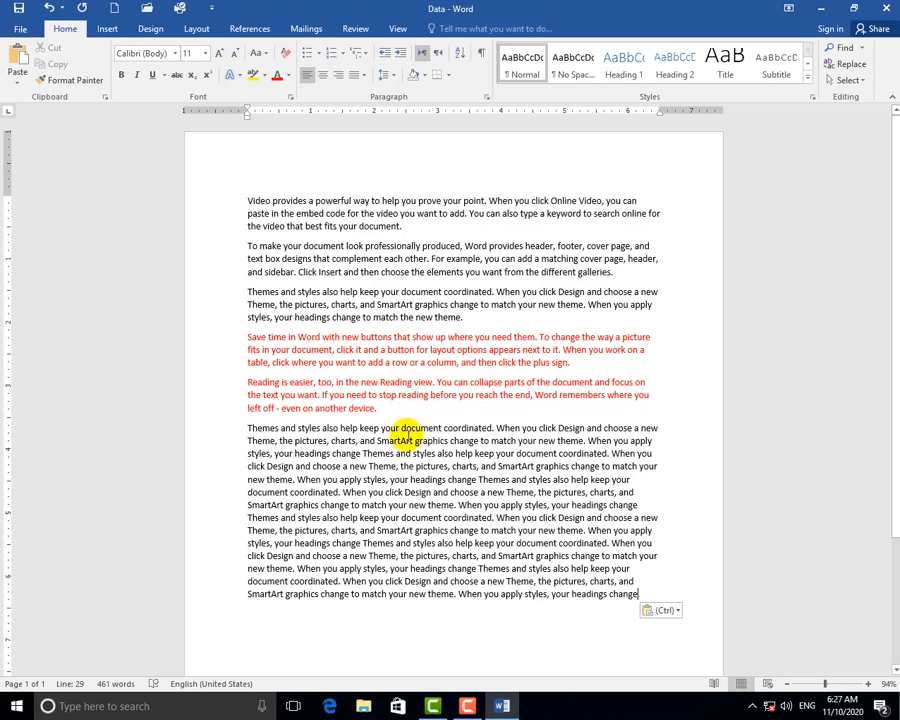
{"action": "left_click", "coordinate": [358, 361]}
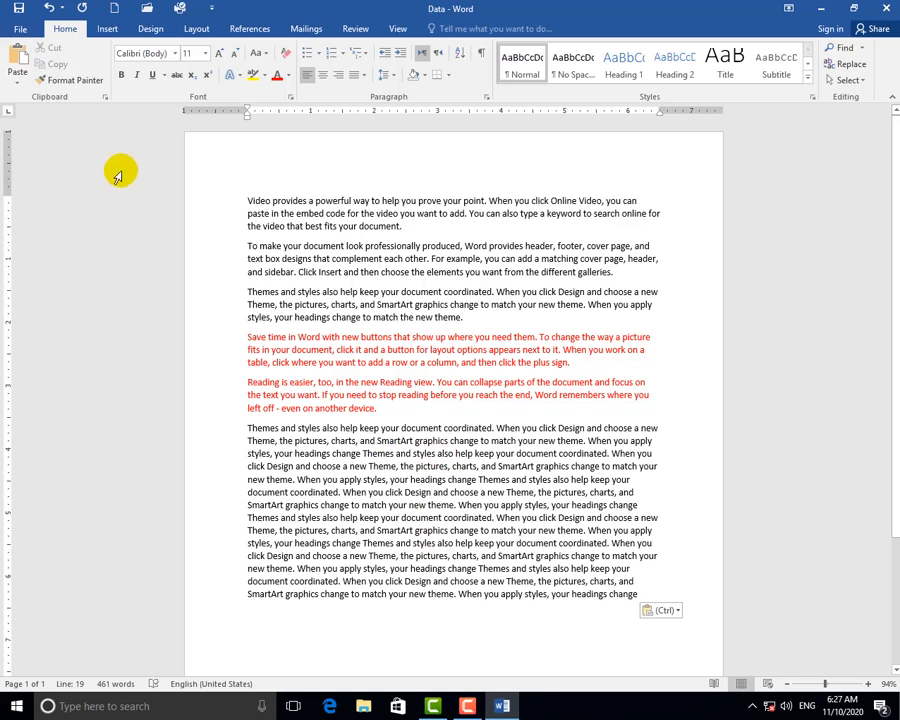
{"action": "left_click", "coordinate": [20, 28]}
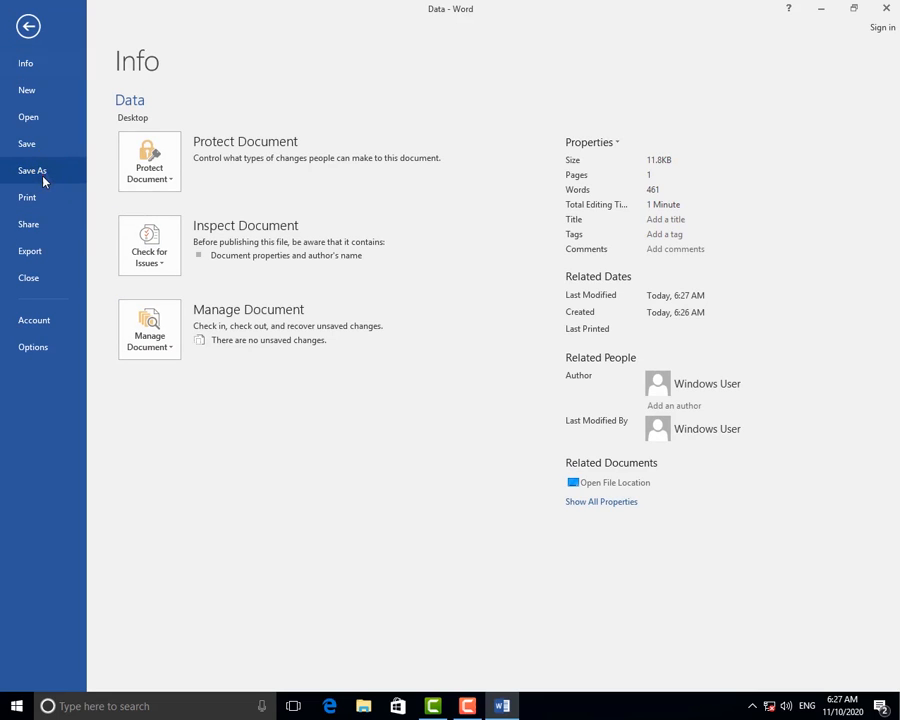
Save a copy of the document on the Desktop as 'Data1'.
{"action": "left_click", "coordinate": [44, 172]}
{"action": "left_click", "coordinate": [204, 145]}
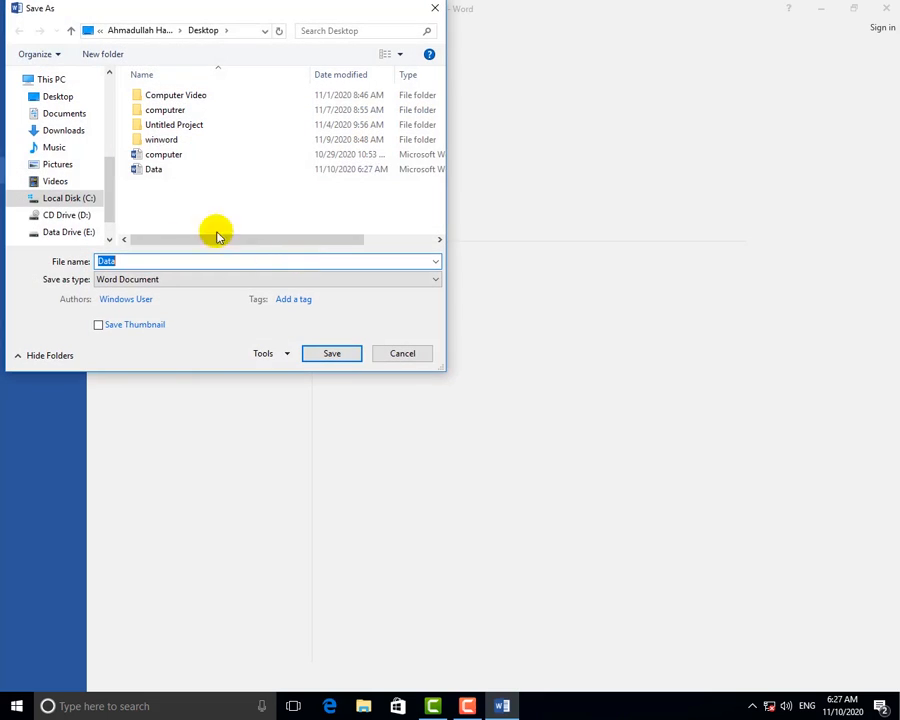
{"action": "left_click", "coordinate": [141, 263]}
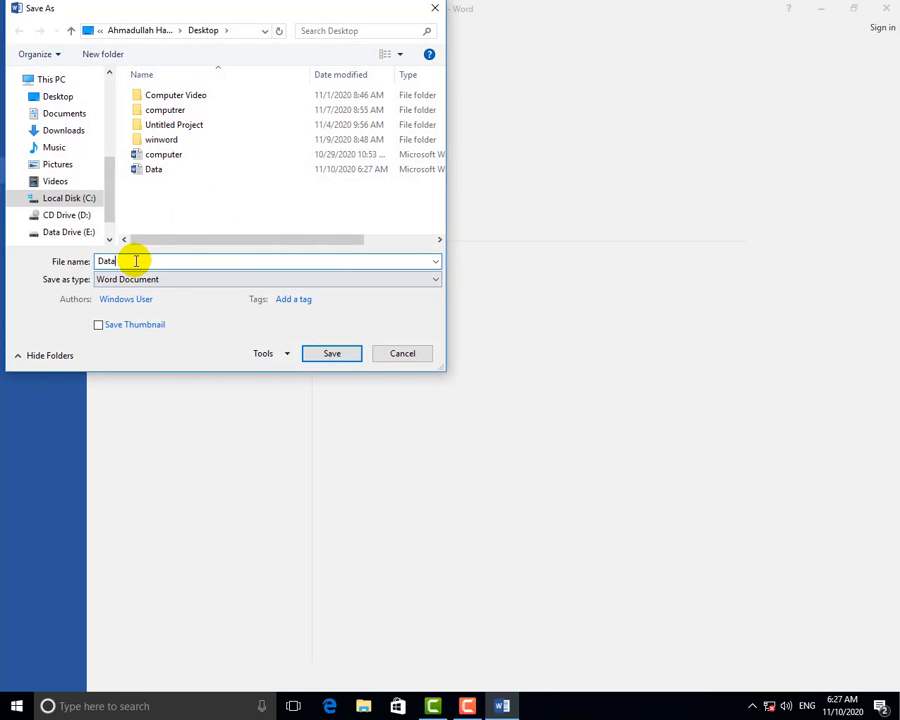
{"action": "type", "text": "1"}
{"action": "left_click", "coordinate": [314, 353]}
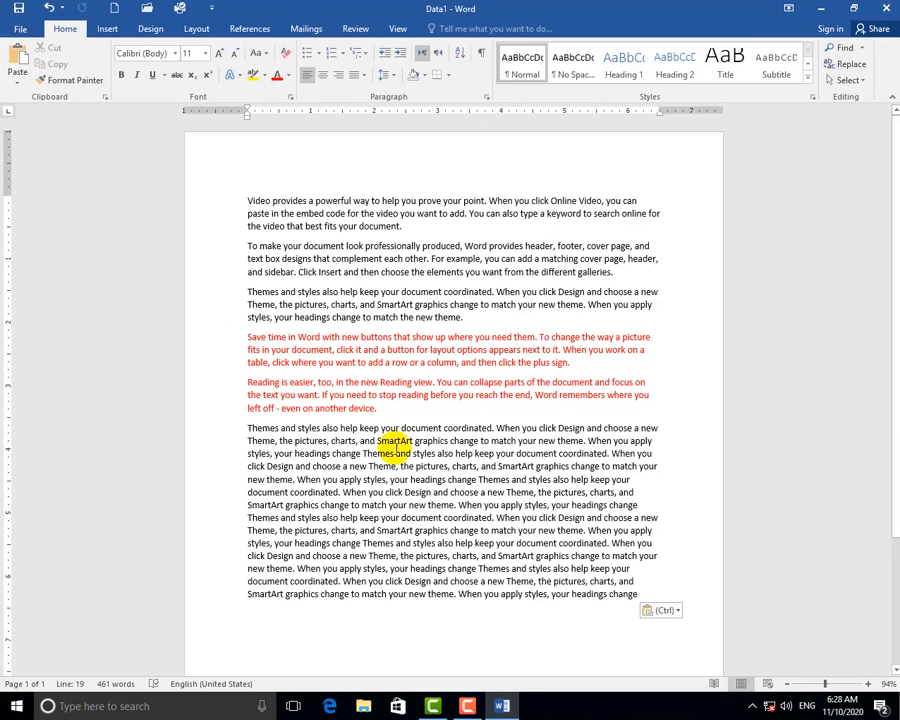
Reopen Data and Data1 snapped side by side, then close Data and maximize Data1.
{"action": "left_click", "coordinate": [884, 12]}
{"action": "left_click", "coordinate": [489, 219]}
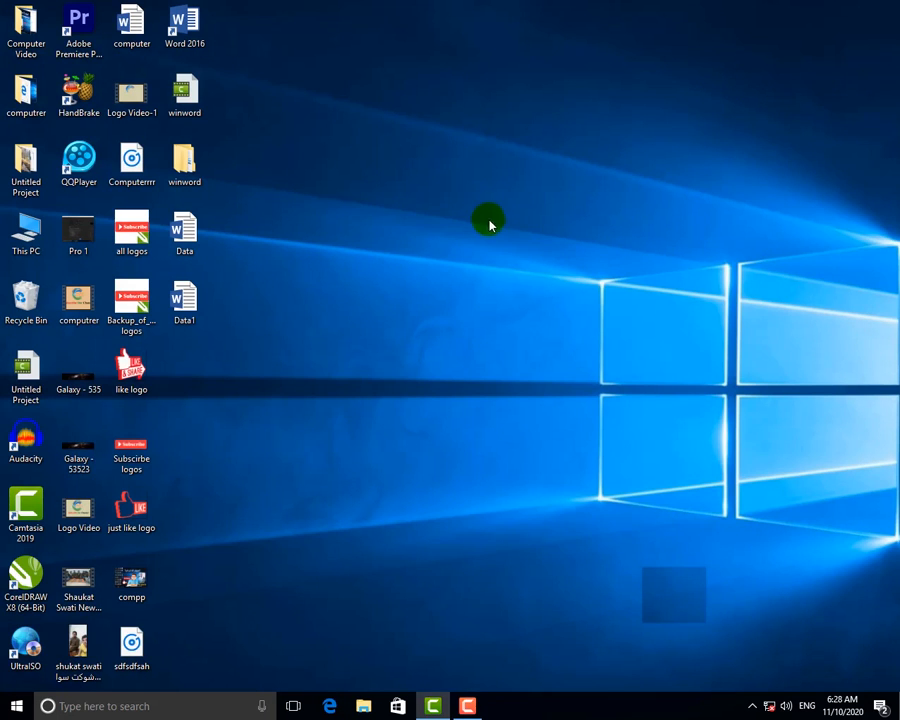
{"action": "double_click", "coordinate": [184, 235]}
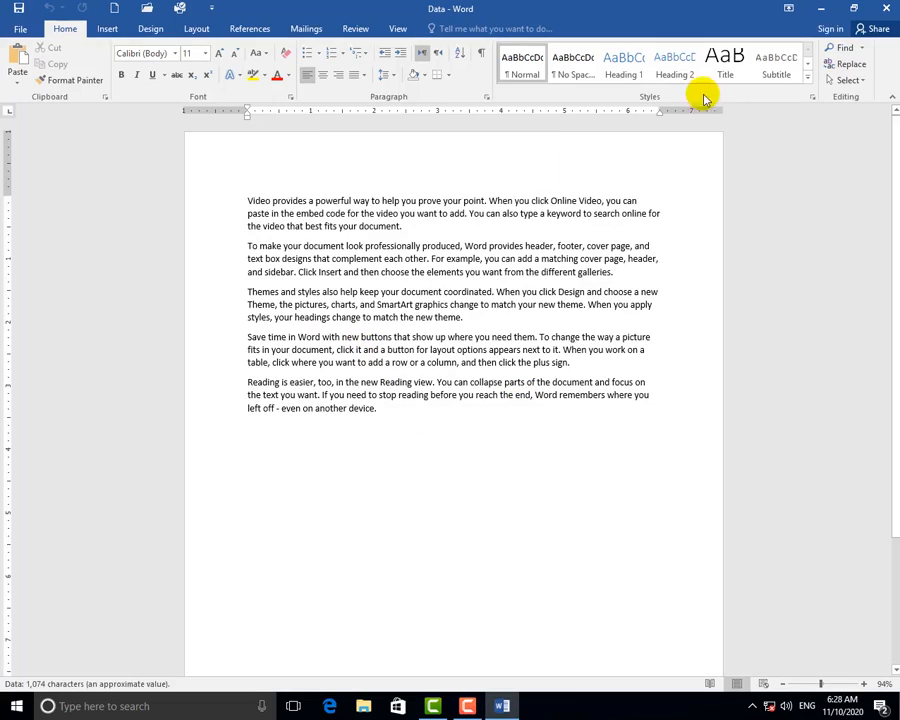
{"action": "key", "text": "super+Down"}
{"action": "key", "text": "super+Right"}
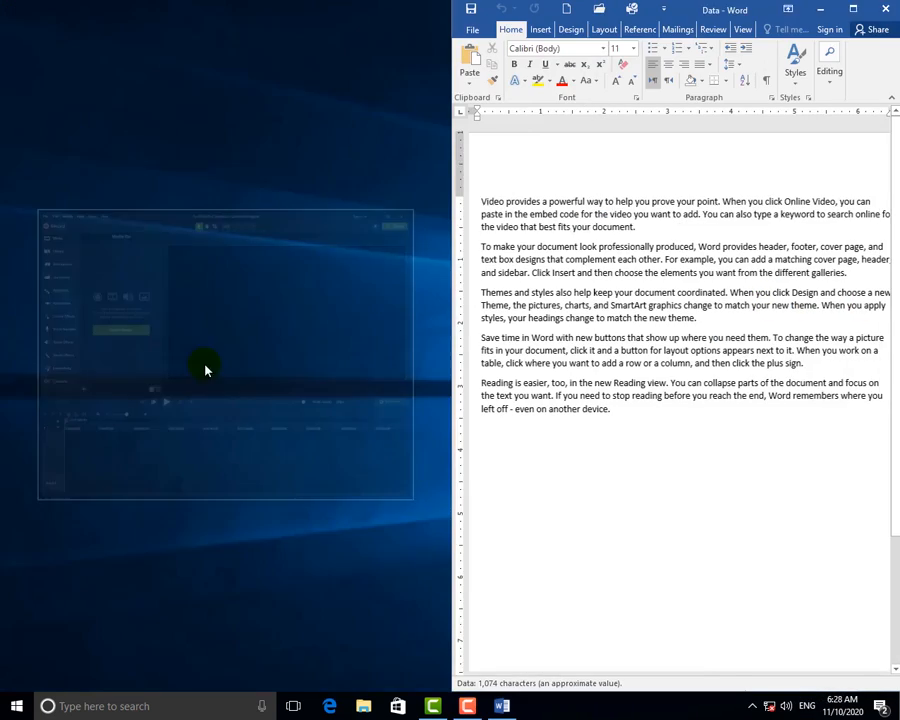
{"action": "left_click", "coordinate": [199, 157]}
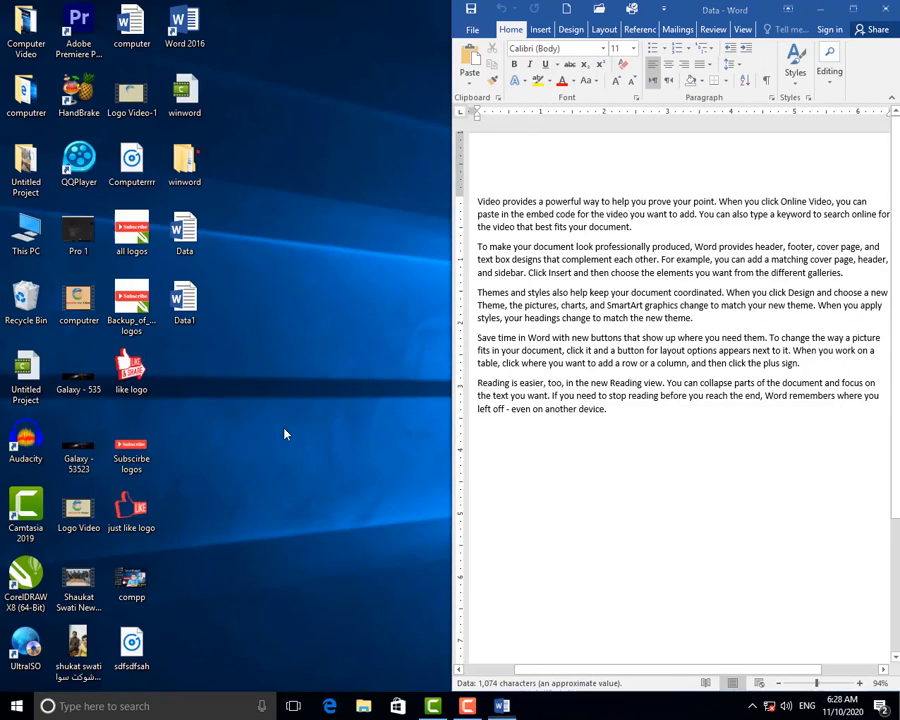
{"action": "double_click", "coordinate": [175, 318]}
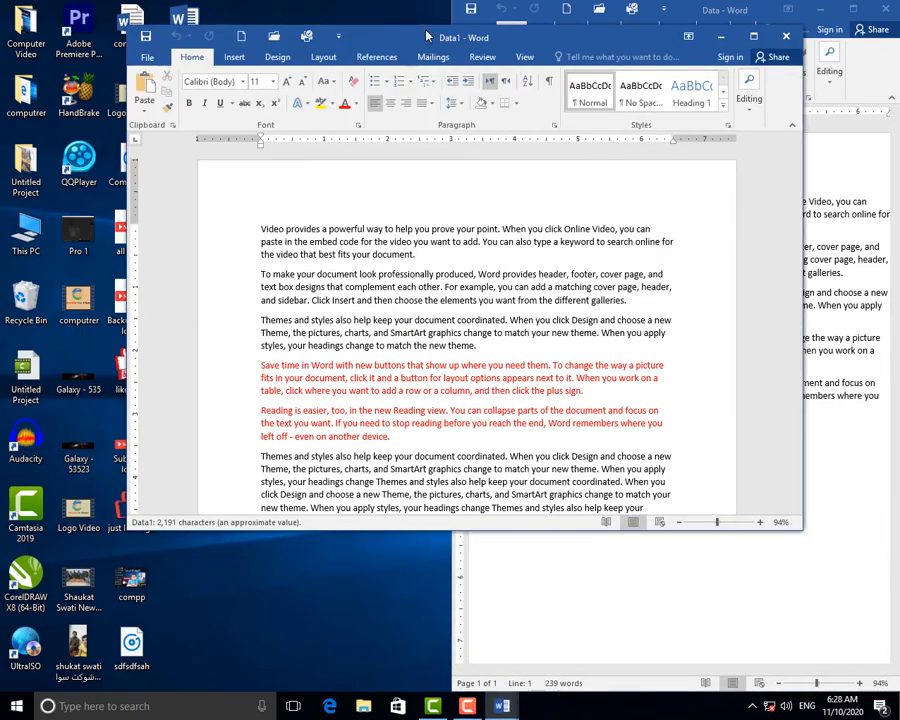
{"action": "left_click_drag", "start_coordinate": [426, 36], "coordinate": [8, 84]}
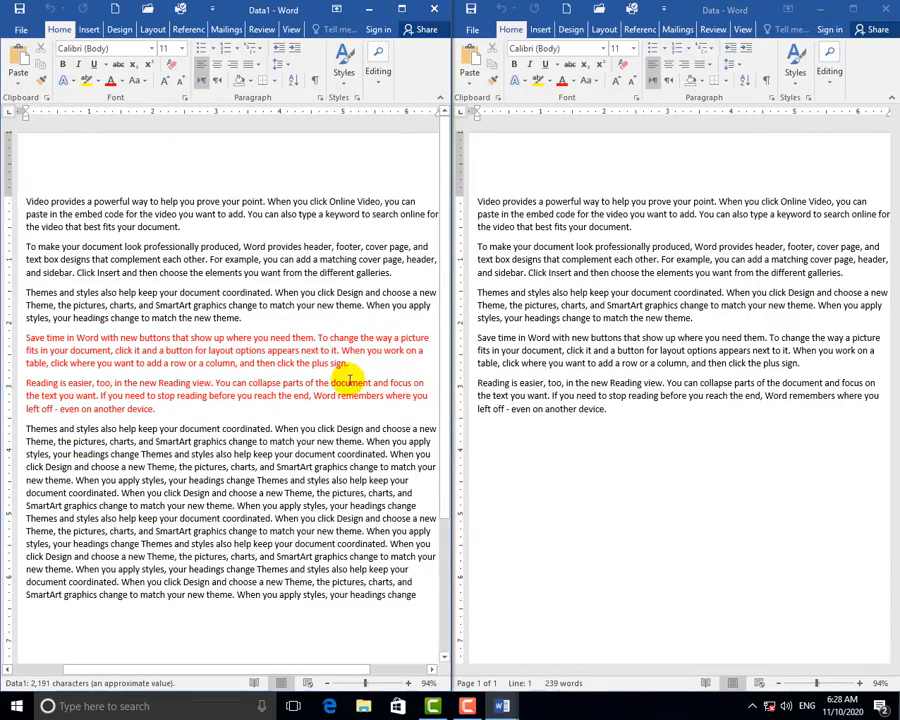
{"action": "left_click", "coordinate": [884, 10]}
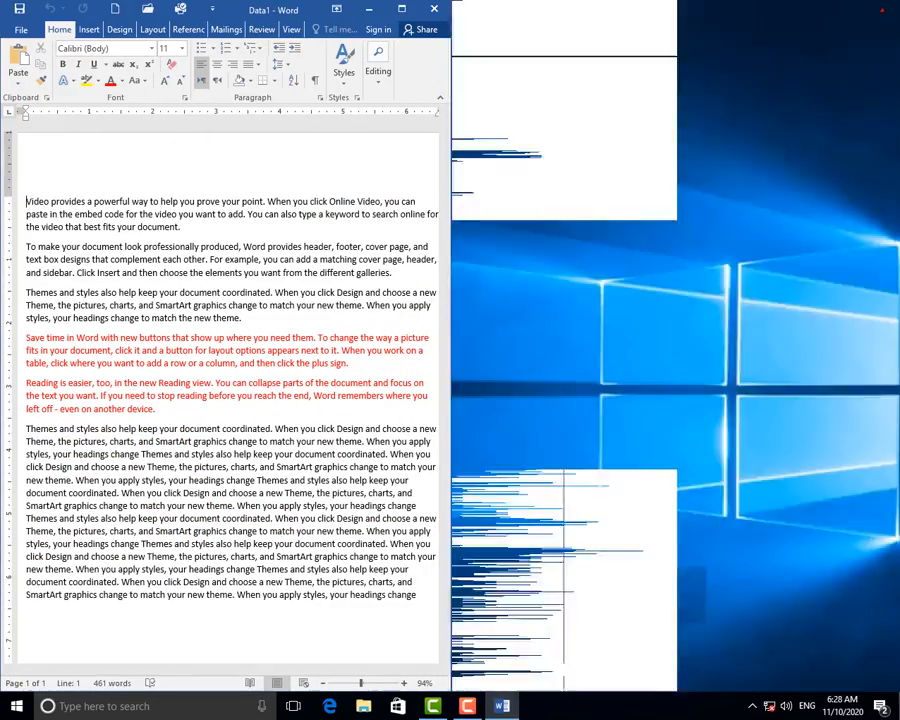
{"action": "left_click", "coordinate": [401, 9]}
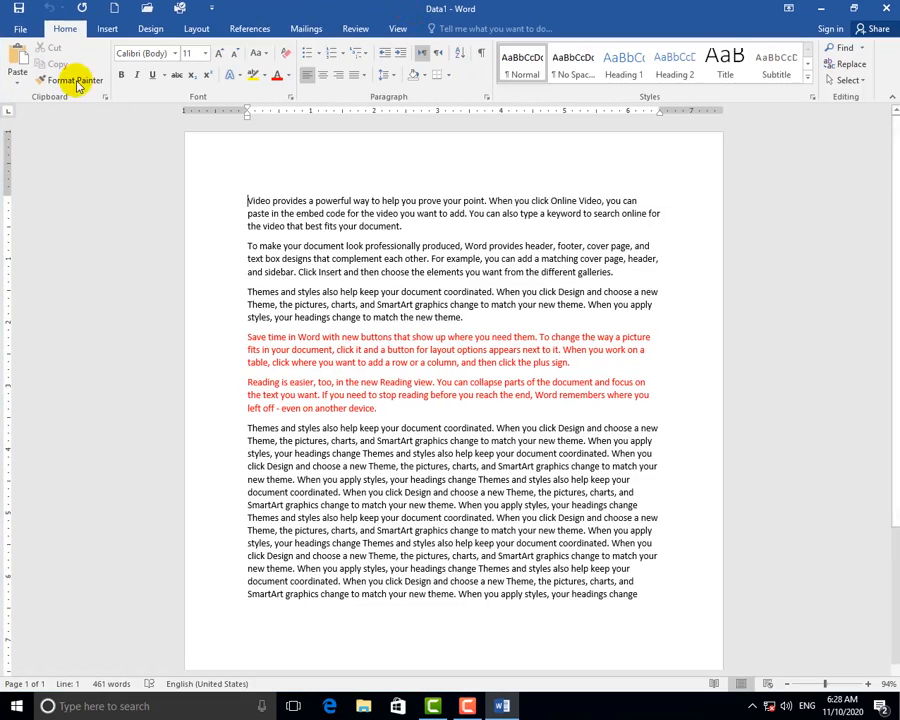
{"action": "left_click", "coordinate": [18, 26]}
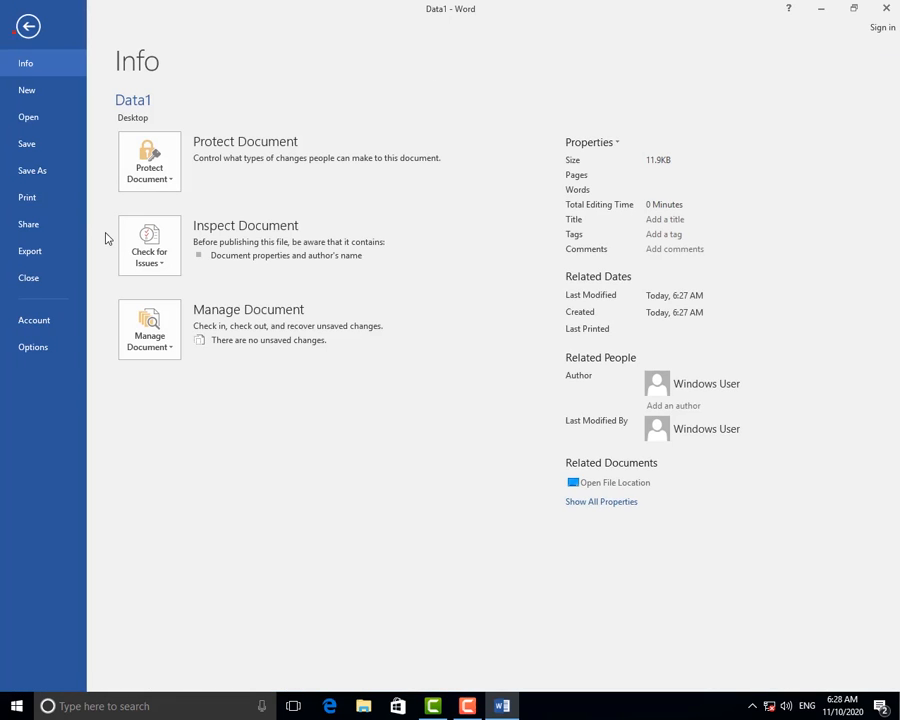
{"action": "left_click", "coordinate": [51, 202]}
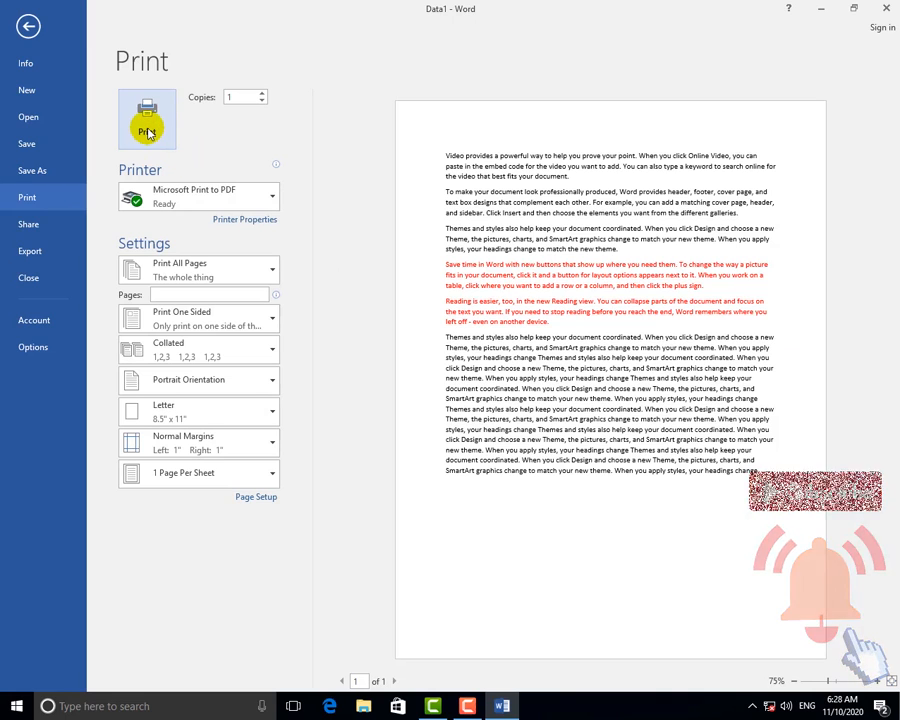
{"action": "left_click", "coordinate": [153, 134]}
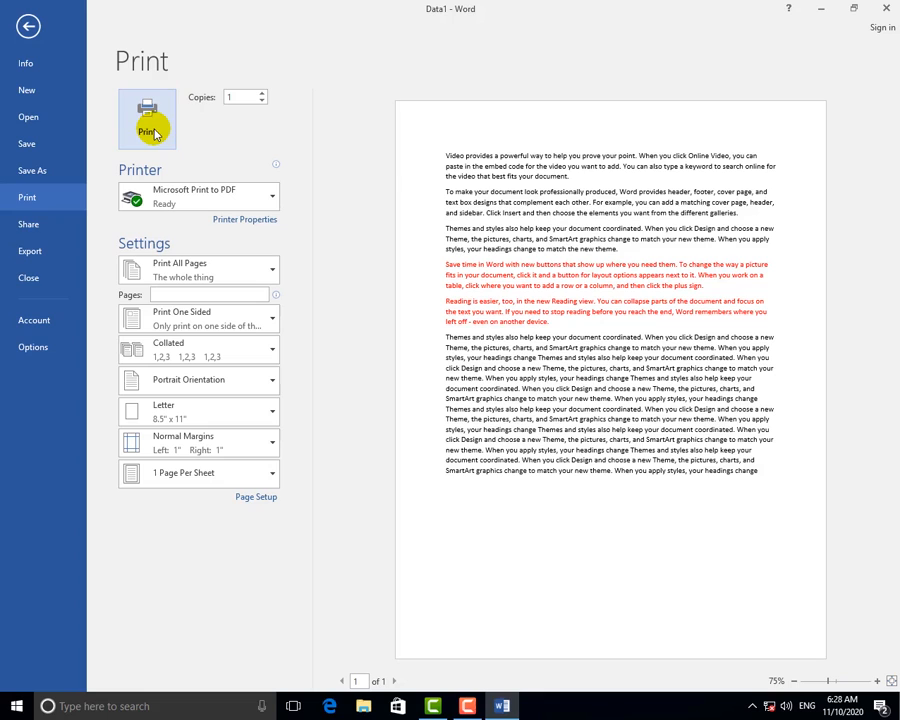
{"action": "left_click", "coordinate": [225, 203]}
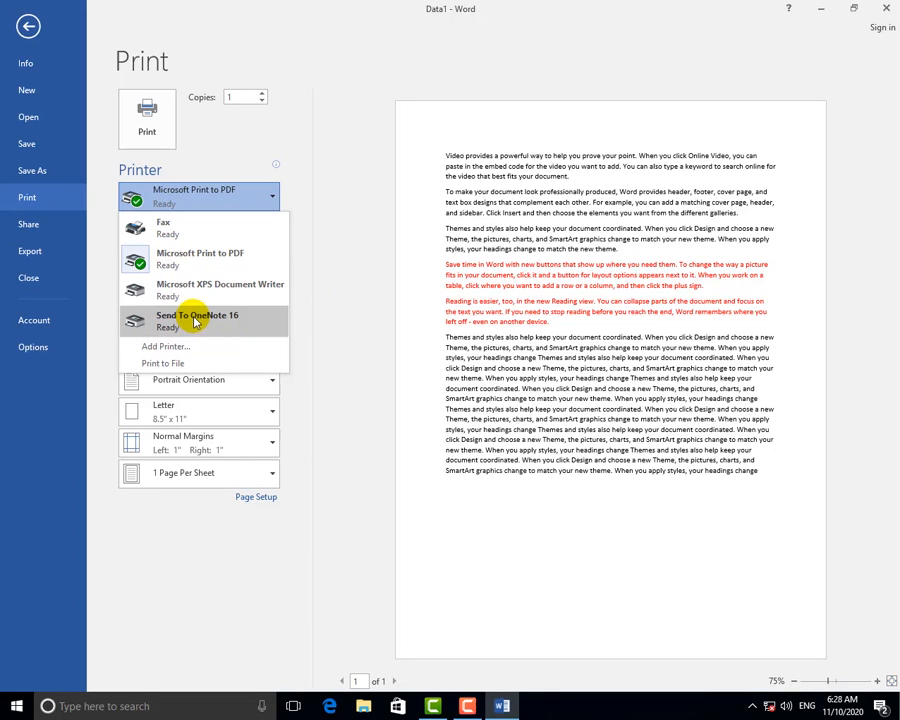
{"action": "left_click", "coordinate": [172, 254]}
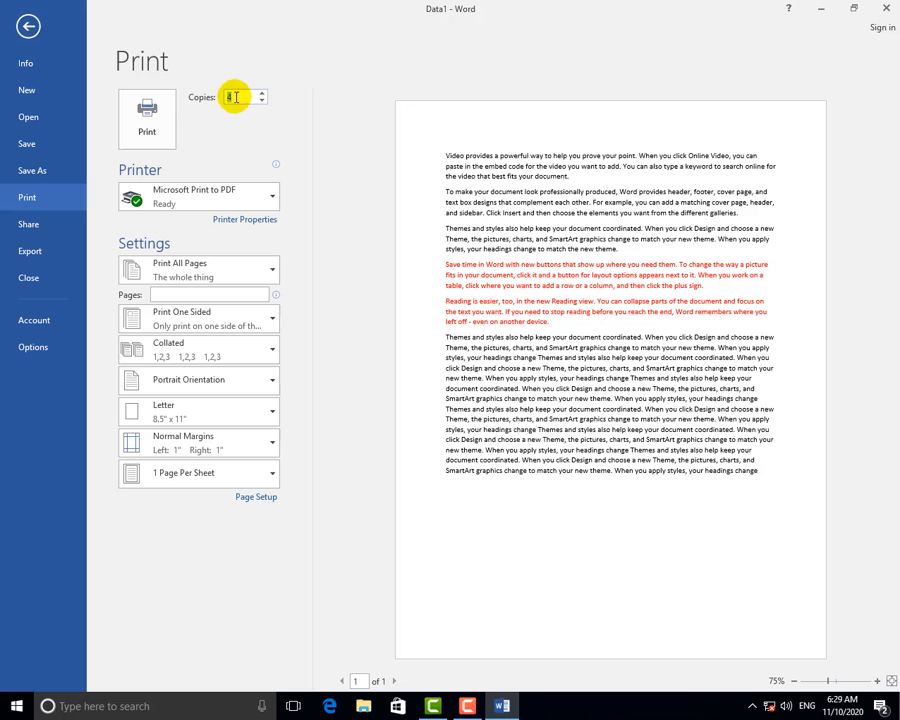
{"action": "left_click", "coordinate": [203, 277]}
{"action": "left_click", "coordinate": [26, 22]}
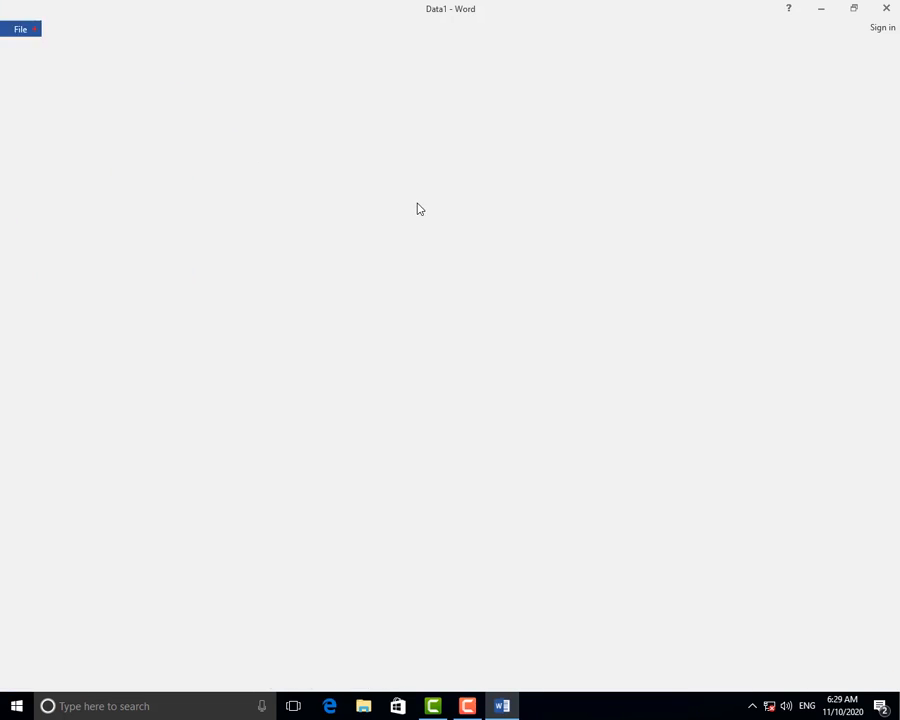
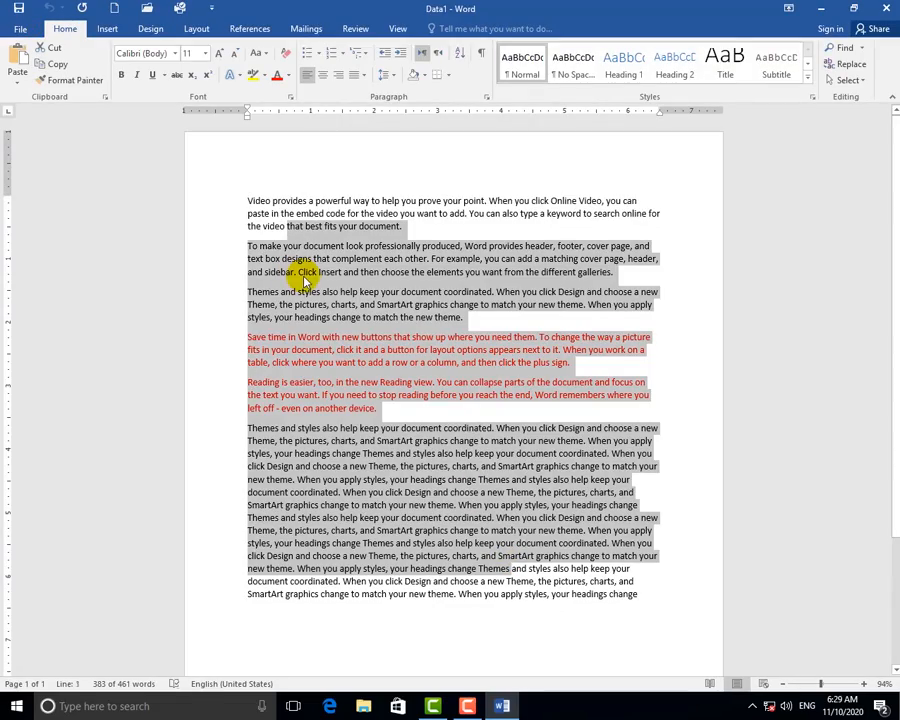
Paste the copied paragraphs repeatedly until Data1 reaches 5 pages (3142 words), then open File Info.
{"action": "key", "text": "ctrl+v"}
{"action": "key", "text": "ctrl+v"}
{"action": "key", "text": "ctrl+v"}
{"action": "key", "text": "ctrl+v"}
{"action": "key", "text": "ctrl+v"}
{"action": "key", "text": "ctrl+v"}
{"action": "key", "text": "ctrl+v"}
{"action": "key", "text": "ctrl+v"}
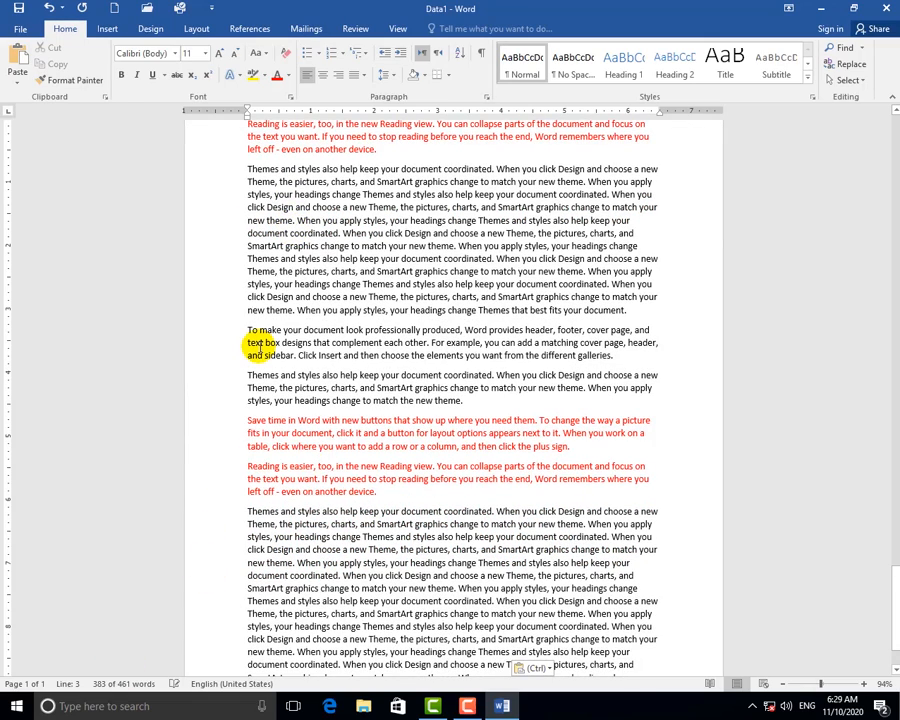
{"action": "key", "text": "ctrl+p"}
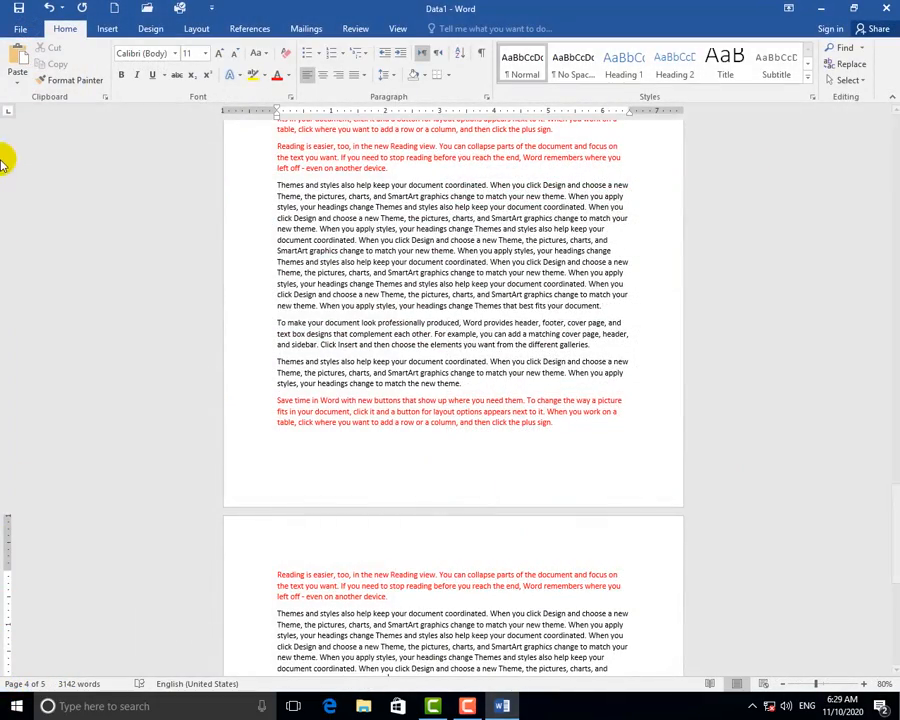
{"action": "left_click", "coordinate": [16, 31]}
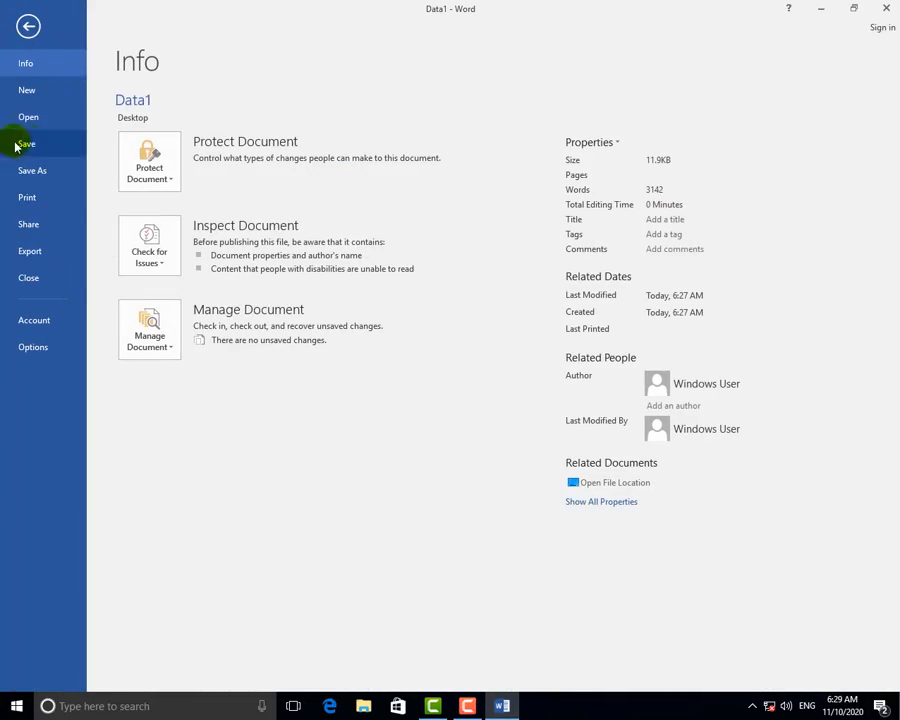
Review the Print page and its print-range choices, then return to the five-page document.
{"action": "left_click", "coordinate": [54, 201]}
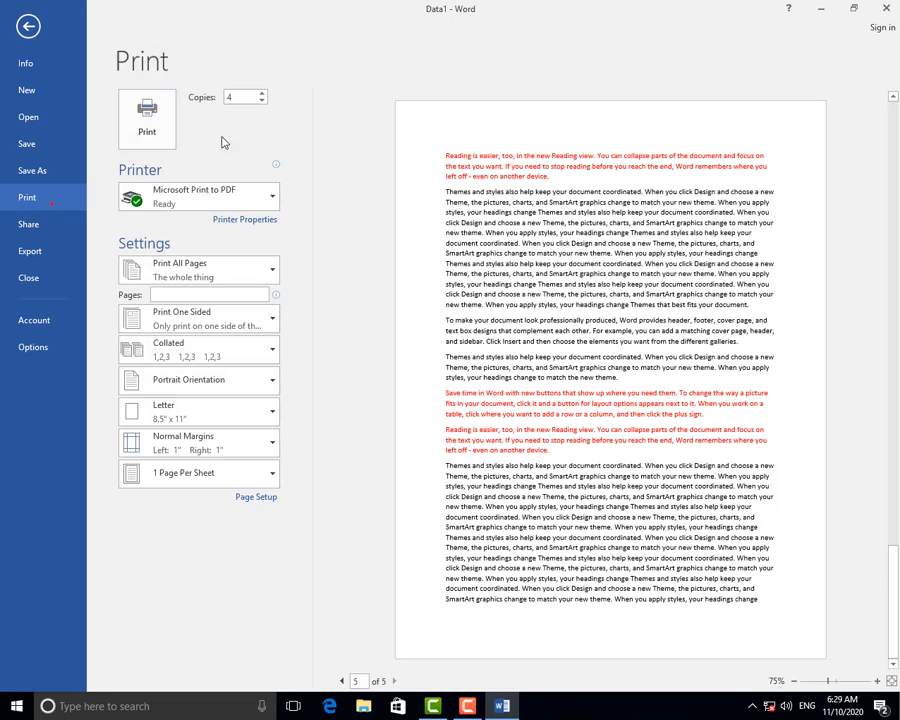
{"action": "left_click", "coordinate": [217, 278]}
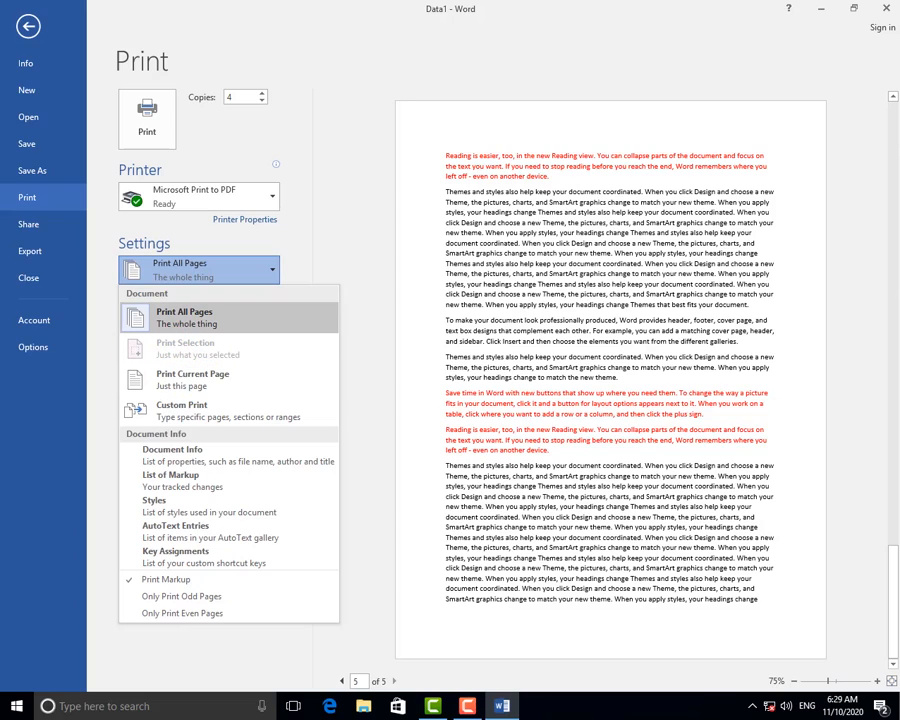
{"action": "left_click", "coordinate": [18, 29]}
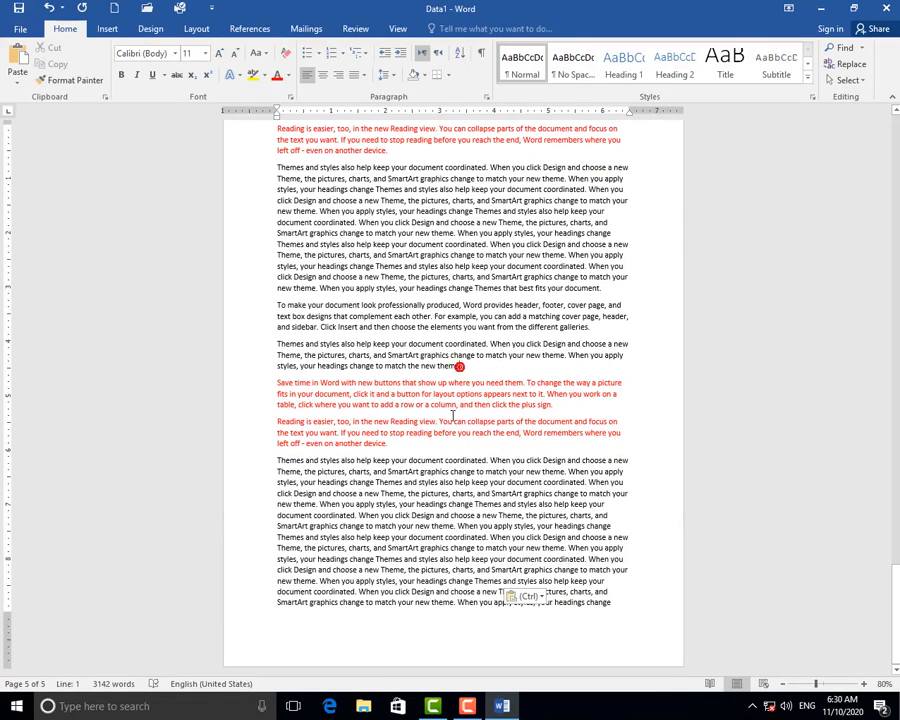
Select the long black paragraph on page 5 and set the print range to Print Selection.
{"action": "left_click_drag", "start_coordinate": [500, 288], "coordinate": [280, 175]}
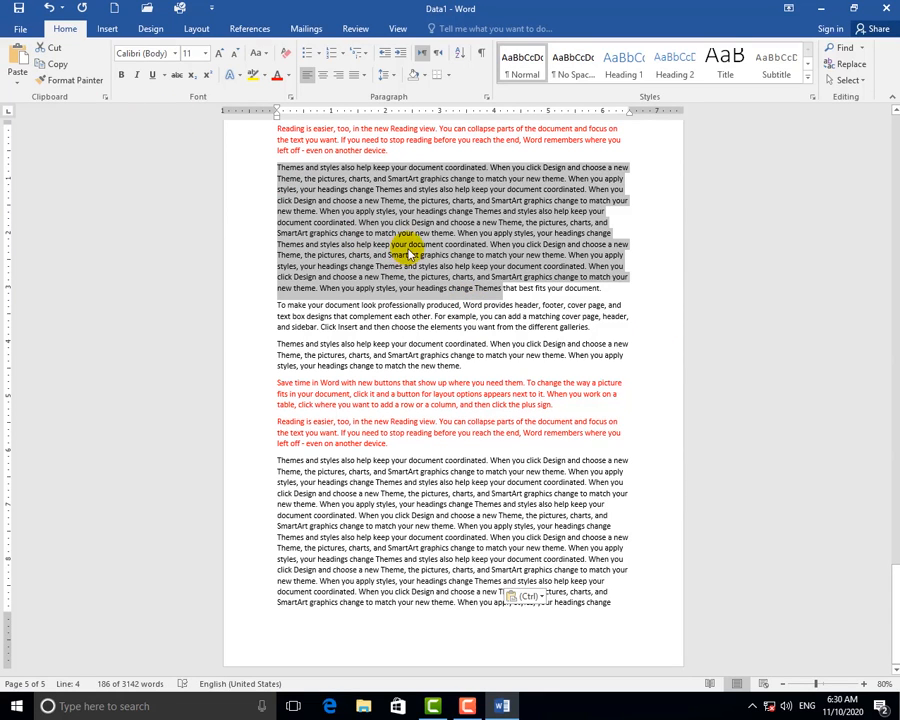
{"action": "left_click", "coordinate": [21, 29]}
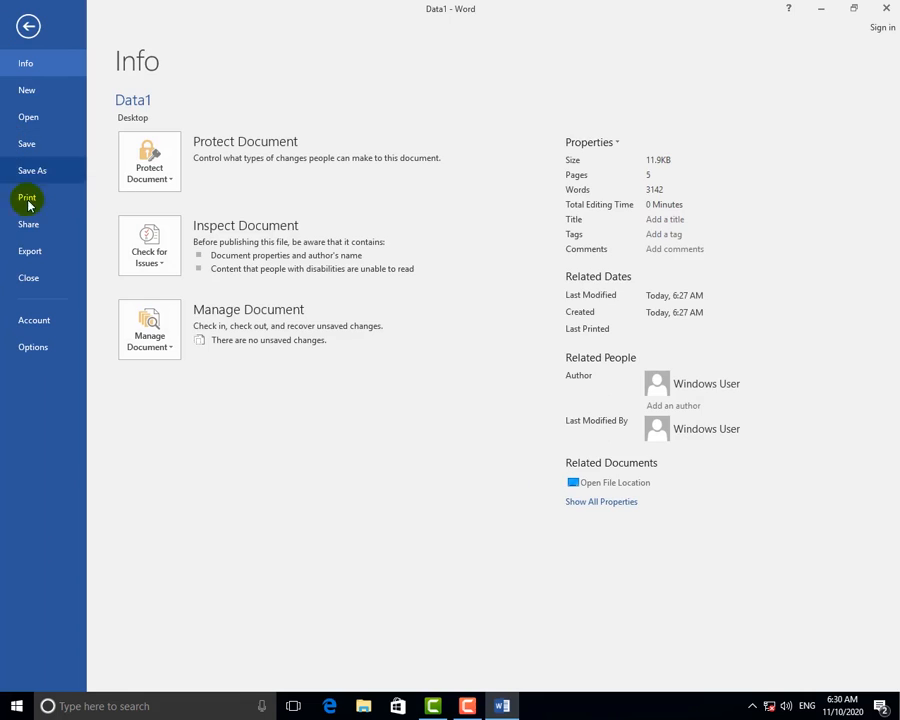
{"action": "left_click", "coordinate": [28, 202]}
{"action": "left_click", "coordinate": [178, 270]}
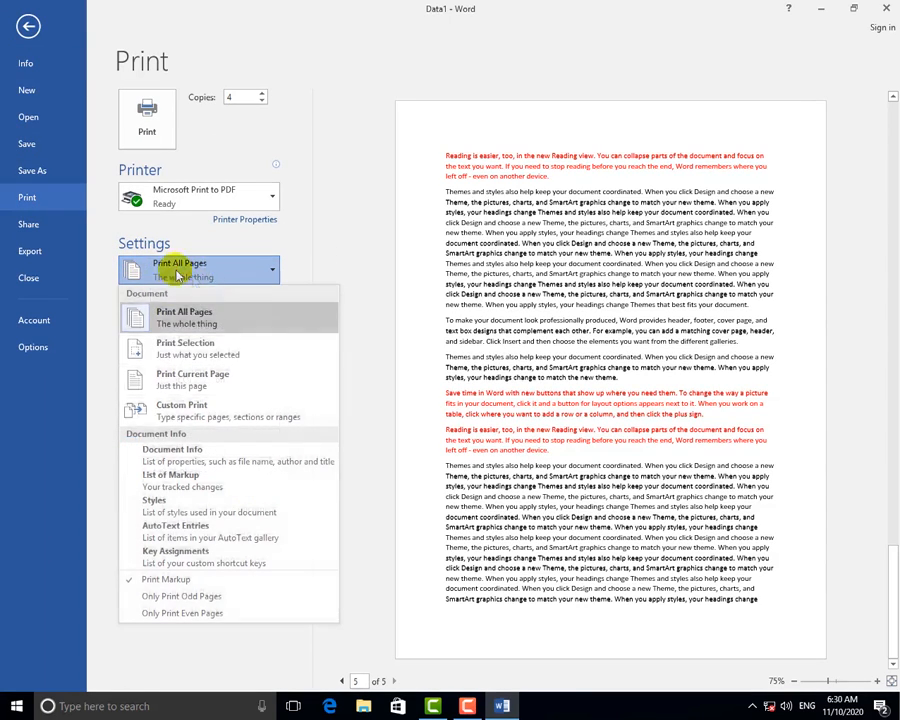
{"action": "left_click", "coordinate": [187, 354]}
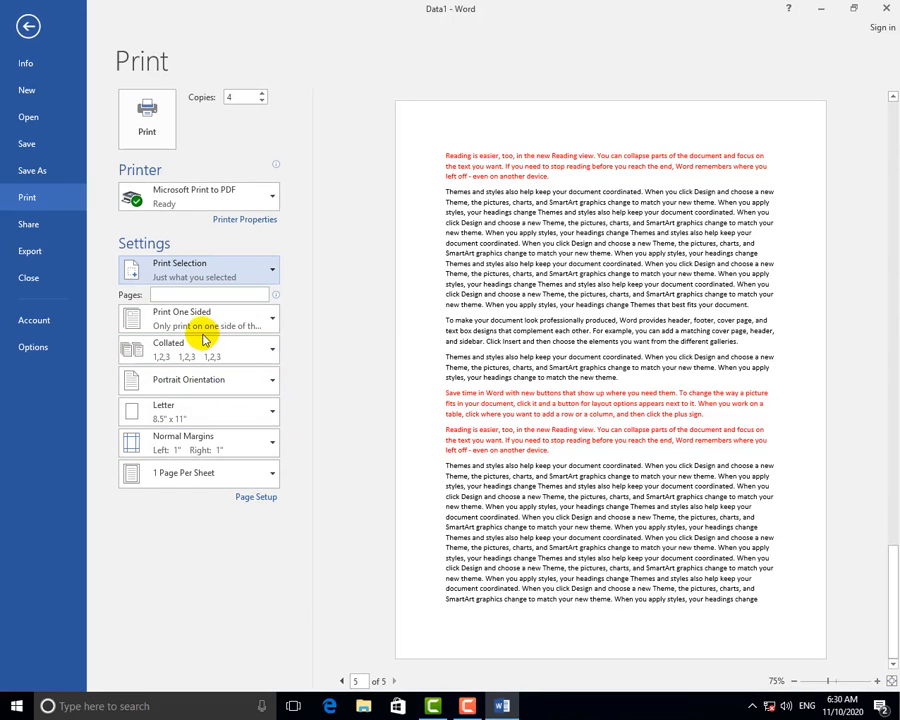
{"action": "left_click", "coordinate": [185, 268]}
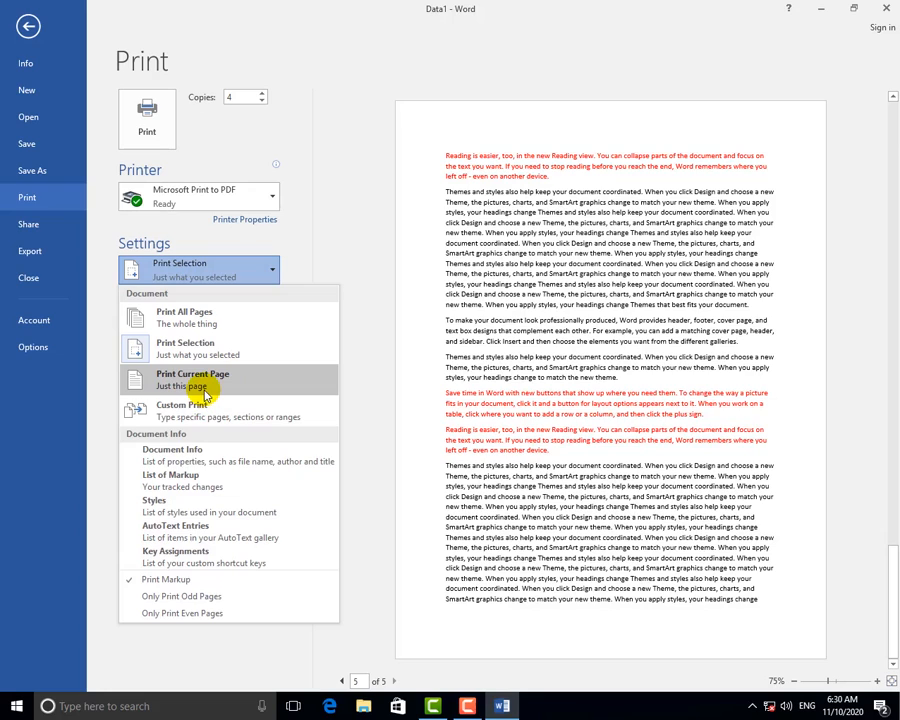
{"action": "left_click", "coordinate": [494, 292]}
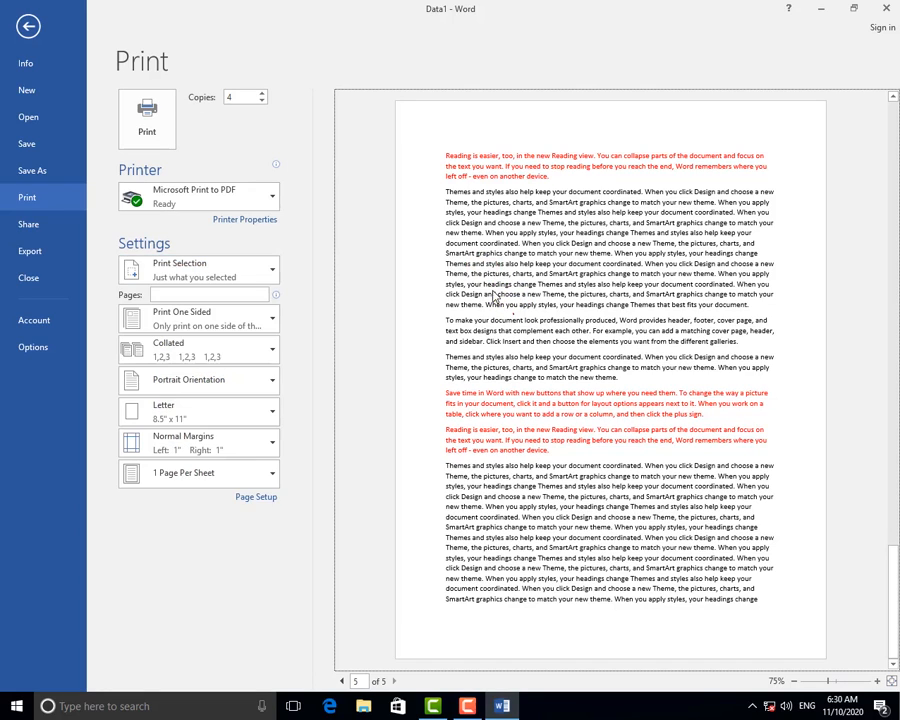
{"action": "left_click", "coordinate": [33, 30]}
Apply the light blue outlined text effect to the selected paragraphs.
{"action": "scroll", "coordinate": [436, 381], "scroll_direction": "up", "scroll_amount": 5}
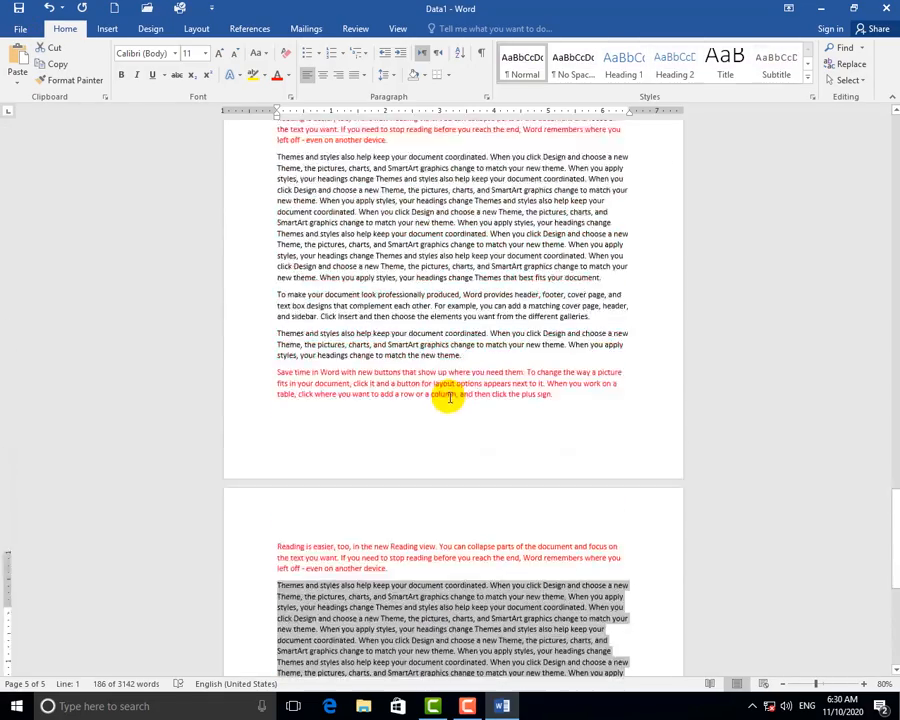
{"action": "scroll", "coordinate": [448, 397], "scroll_direction": "up", "scroll_amount": 15}
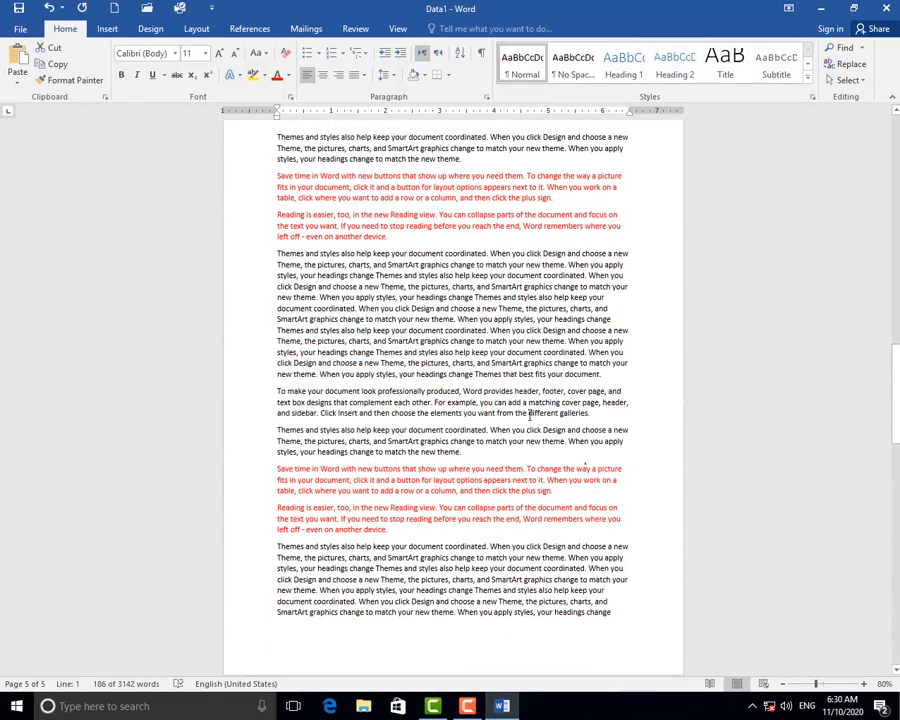
{"action": "left_click", "coordinate": [232, 74]}
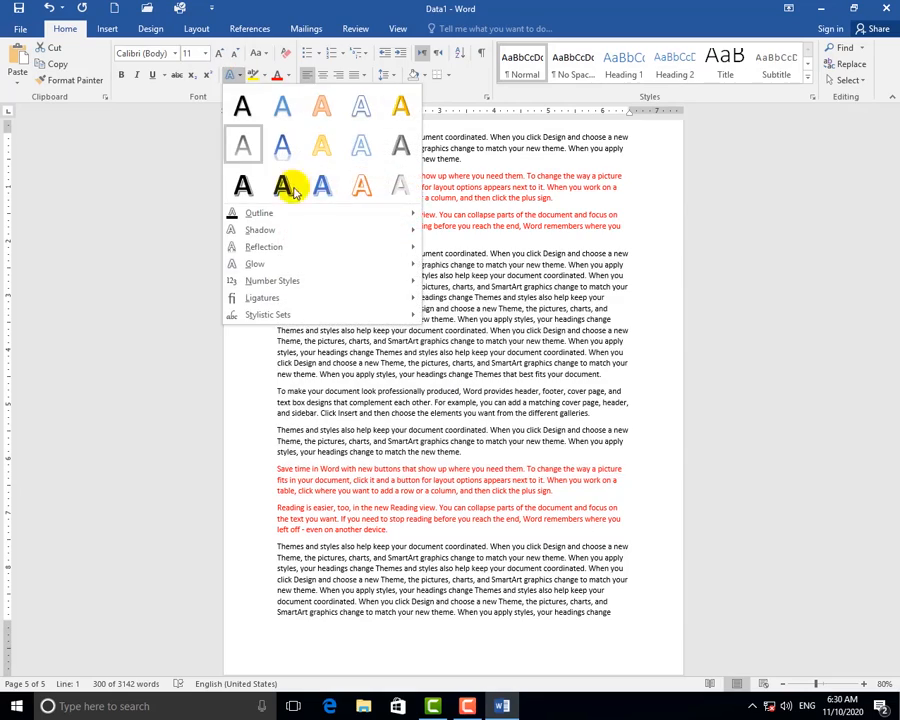
{"action": "left_click", "coordinate": [323, 194]}
{"action": "left_click", "coordinate": [375, 237]}
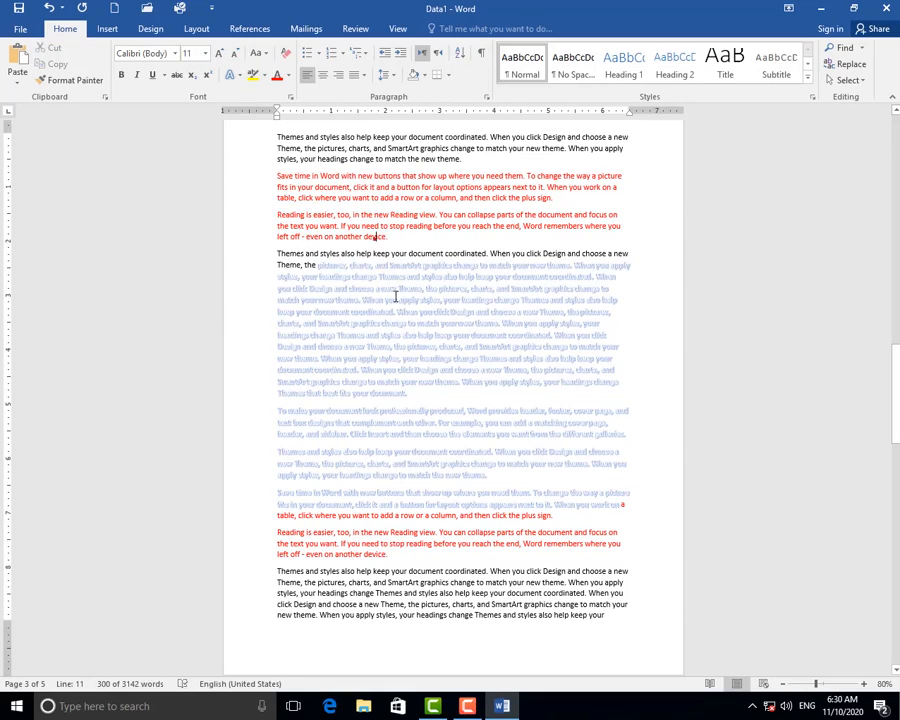
Give the text from the red paragraph's end through the long paragraph the gold text effect.
{"action": "left_click_drag", "start_coordinate": [290, 237], "coordinate": [428, 388]}
{"action": "left_click", "coordinate": [232, 74]}
{"action": "left_click", "coordinate": [400, 128]}
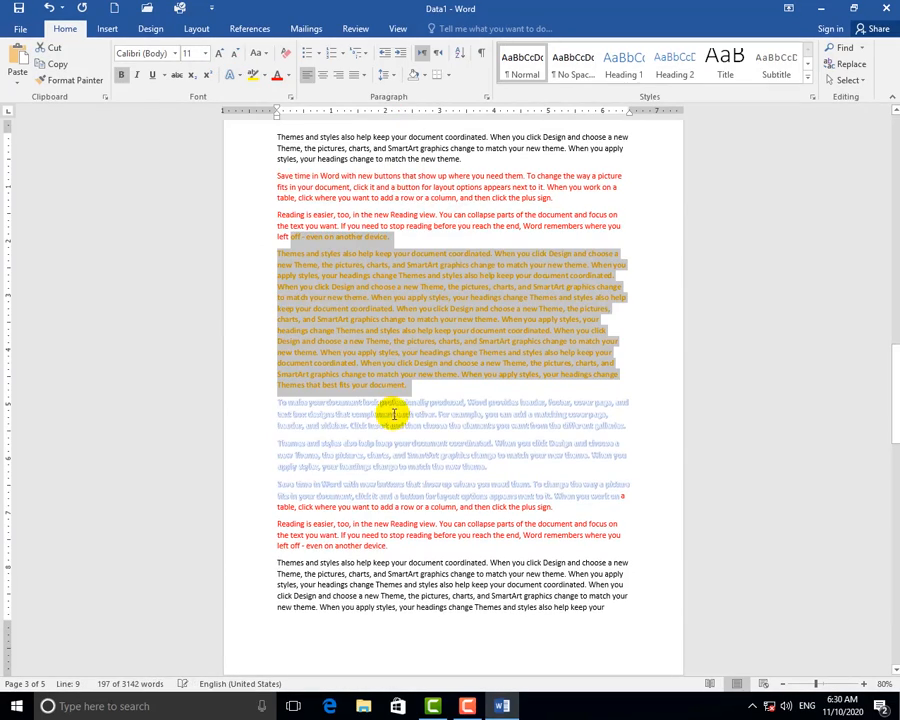
{"action": "left_click", "coordinate": [372, 412]}
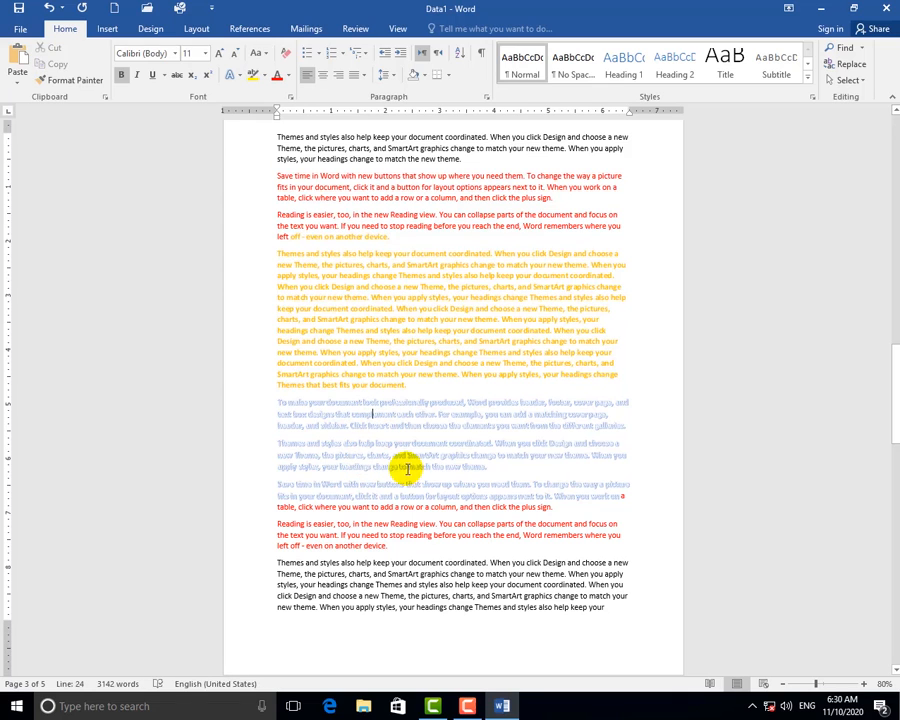
{"action": "scroll", "coordinate": [407, 469], "scroll_direction": "up", "scroll_amount": 1}
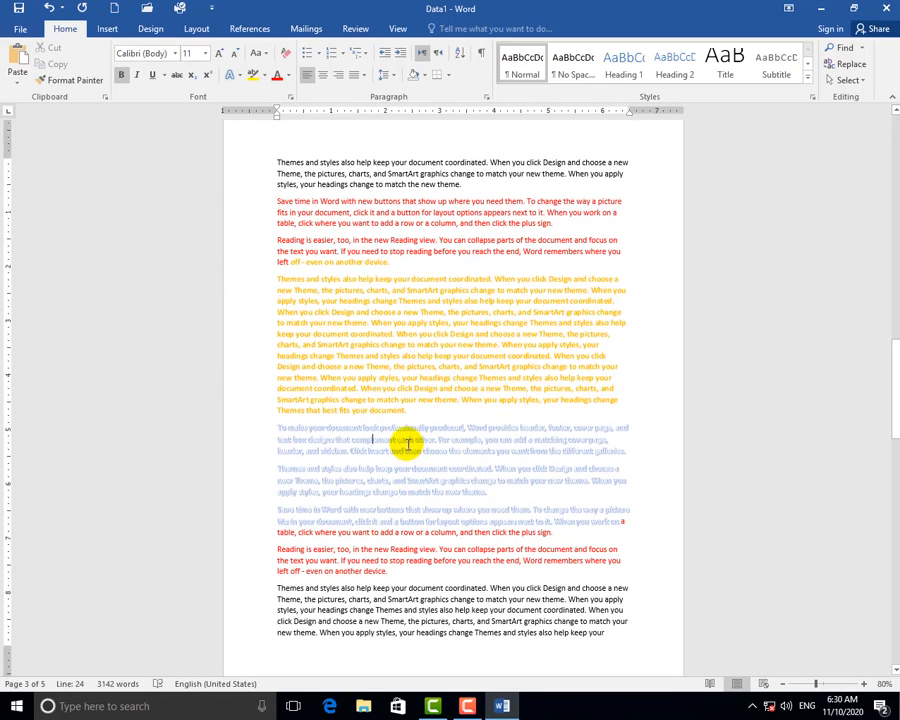
{"action": "left_click", "coordinate": [437, 399]}
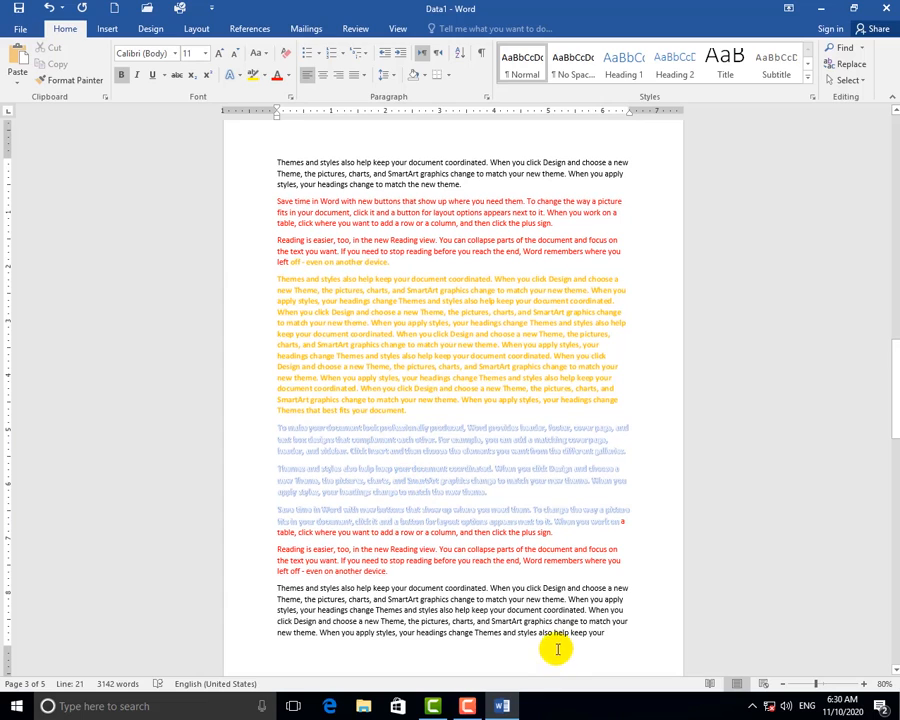
{"action": "left_click", "coordinate": [20, 29]}
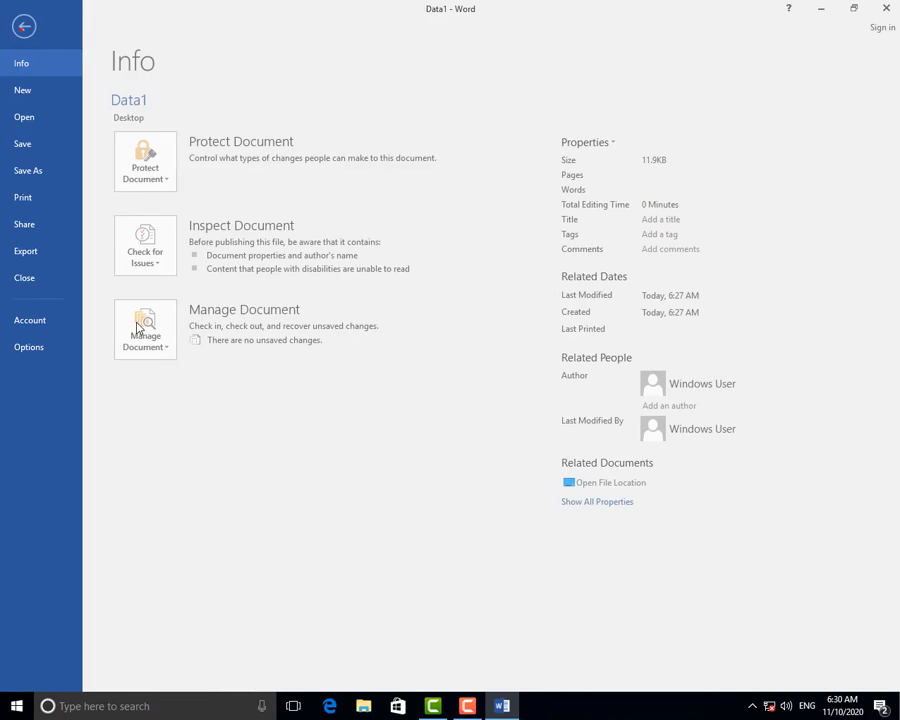
On the Print page, try Print Current Page, then set the print range to Custom Print.
{"action": "left_click", "coordinate": [30, 196]}
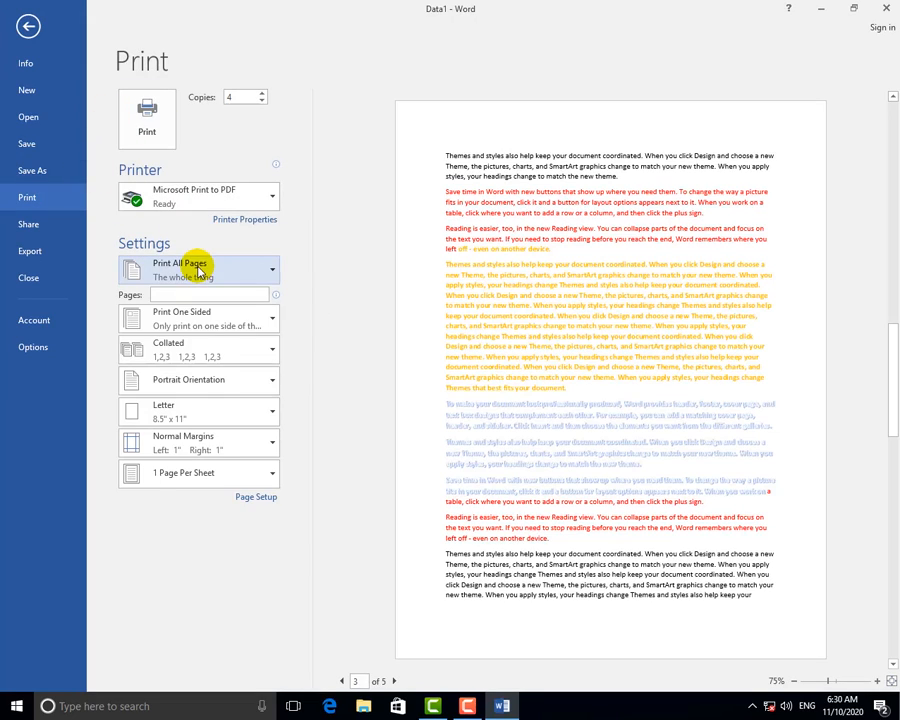
{"action": "left_click", "coordinate": [206, 272]}
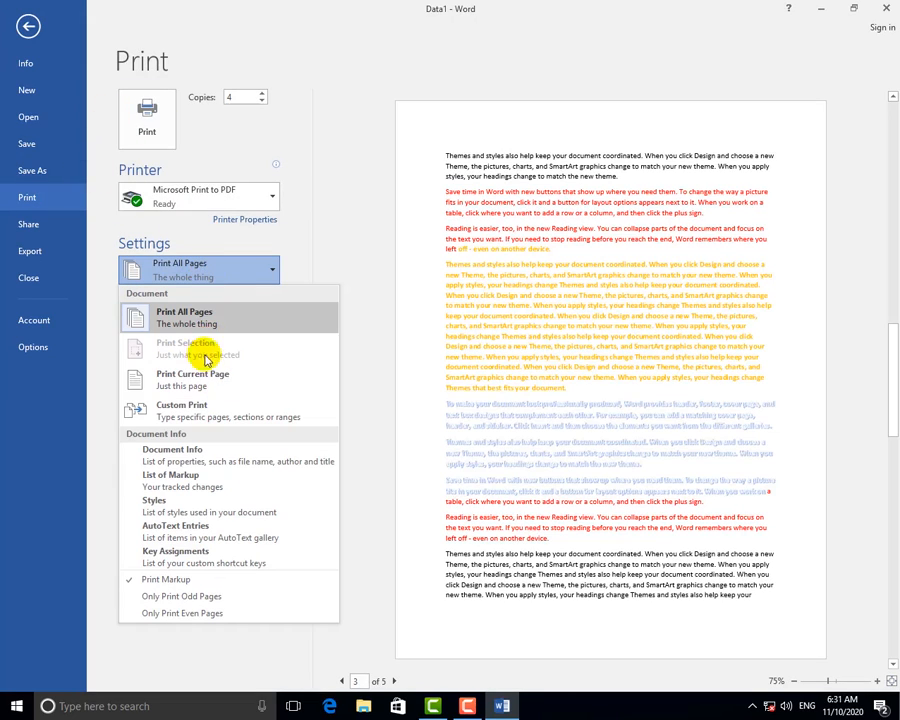
{"action": "left_click", "coordinate": [203, 386]}
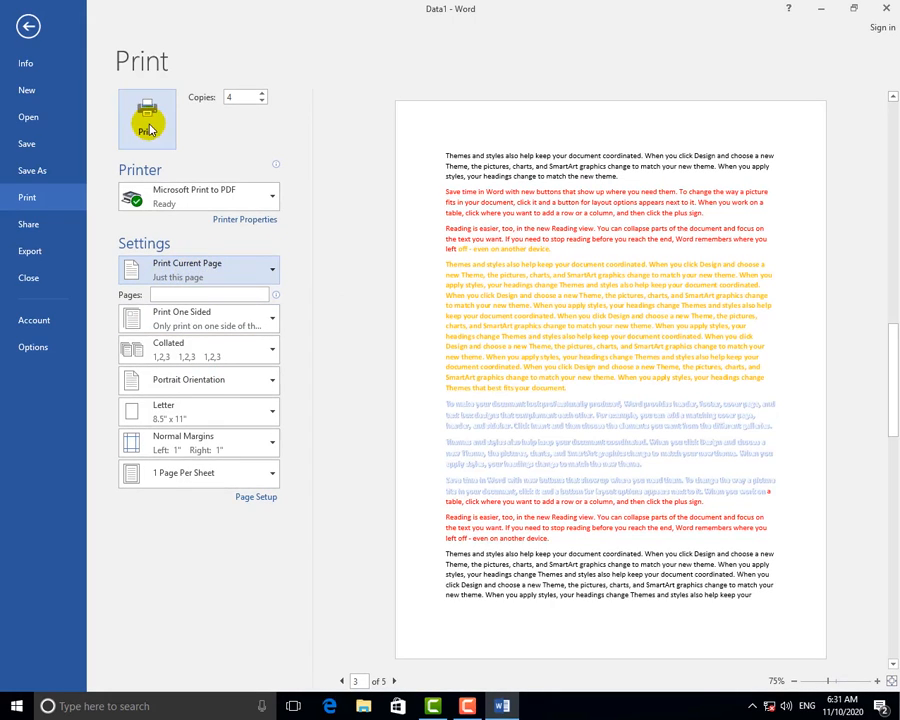
{"action": "left_click", "coordinate": [210, 268]}
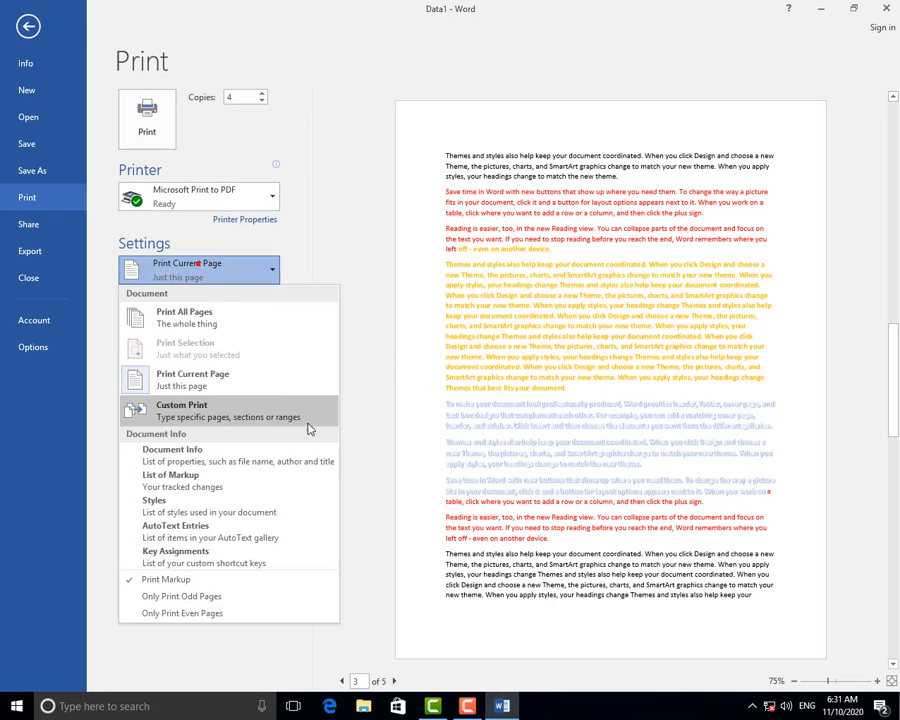
{"action": "left_click", "coordinate": [200, 415]}
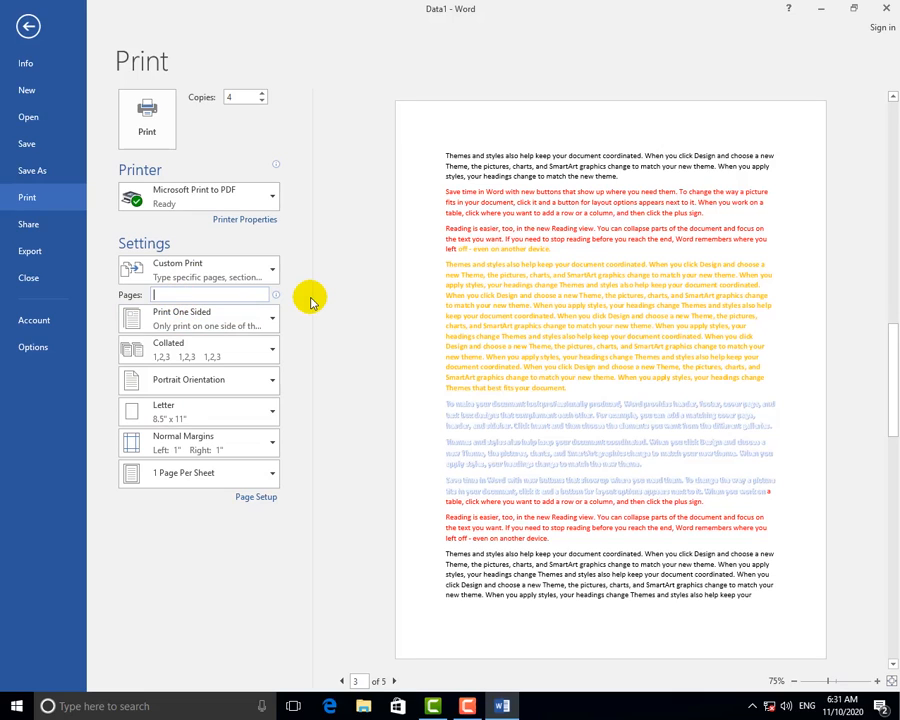
Enter and clear page lists such as 2,4,5, reselect Custom Print, then view the printing-sides choices.
{"action": "type", "text": "2,4,5"}
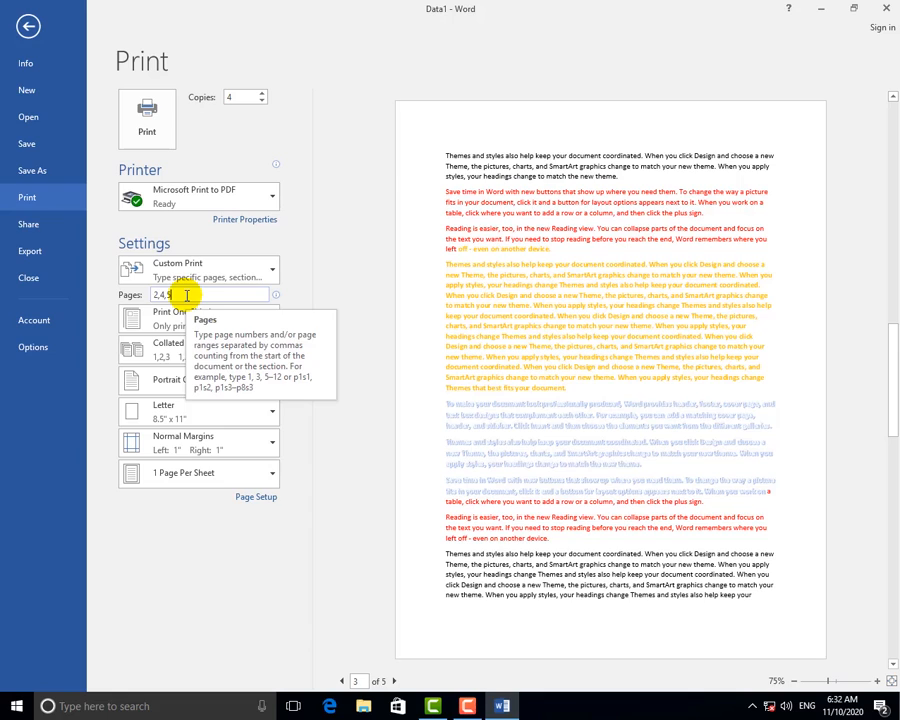
{"action": "left_click_drag", "start_coordinate": [190, 295], "coordinate": [104, 298]}
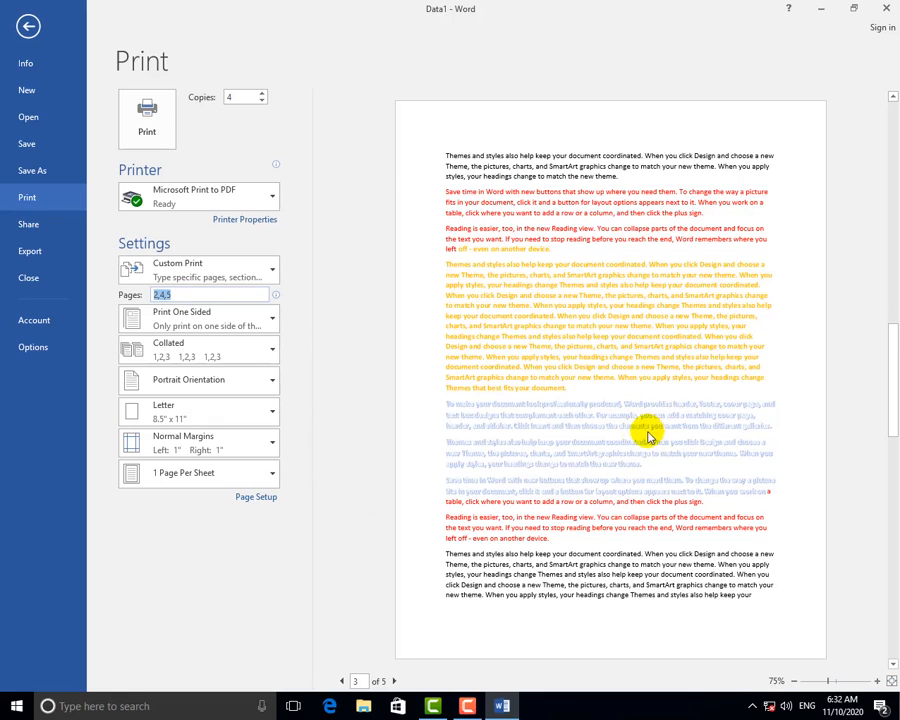
{"action": "key", "text": "BackSpace"}
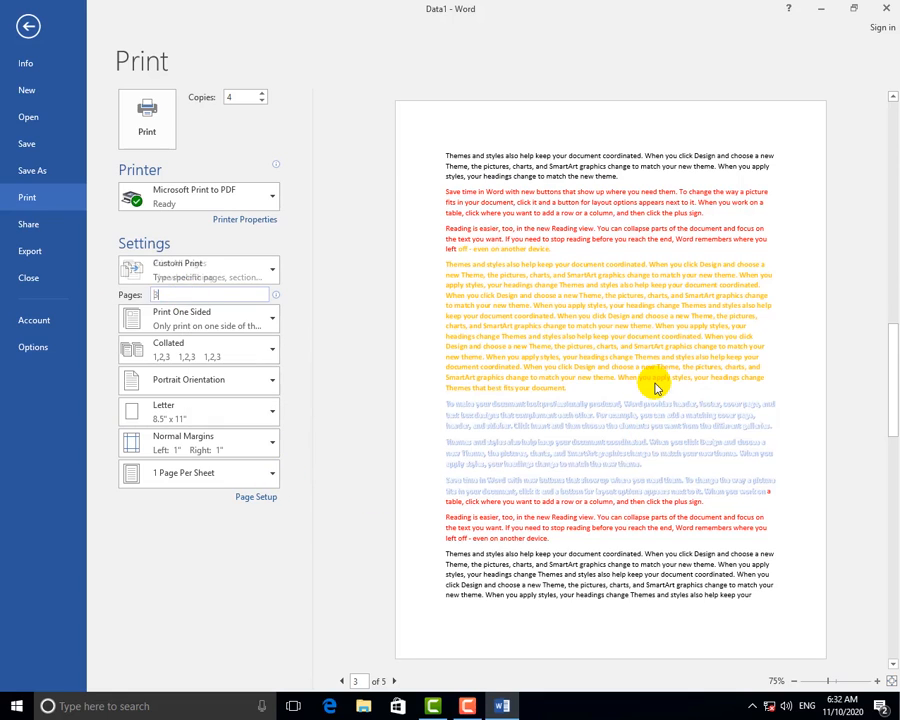
{"action": "type", "text": "3"}
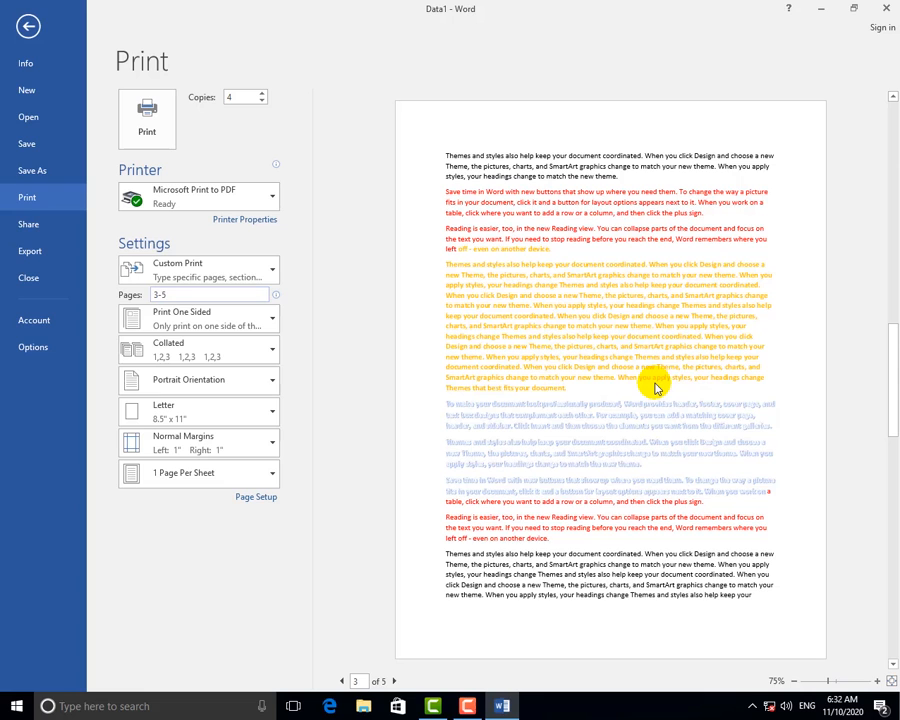
{"action": "key", "text": "BackSpace"}
{"action": "key", "text": "BackSpace"}
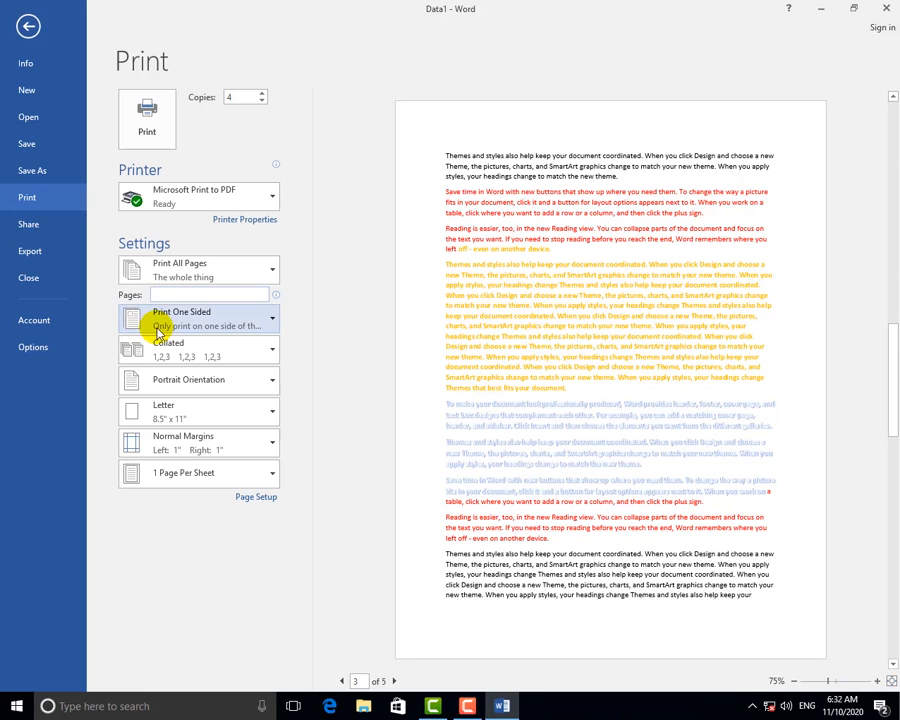
{"action": "left_click", "coordinate": [207, 277]}
{"action": "left_click", "coordinate": [200, 453]}
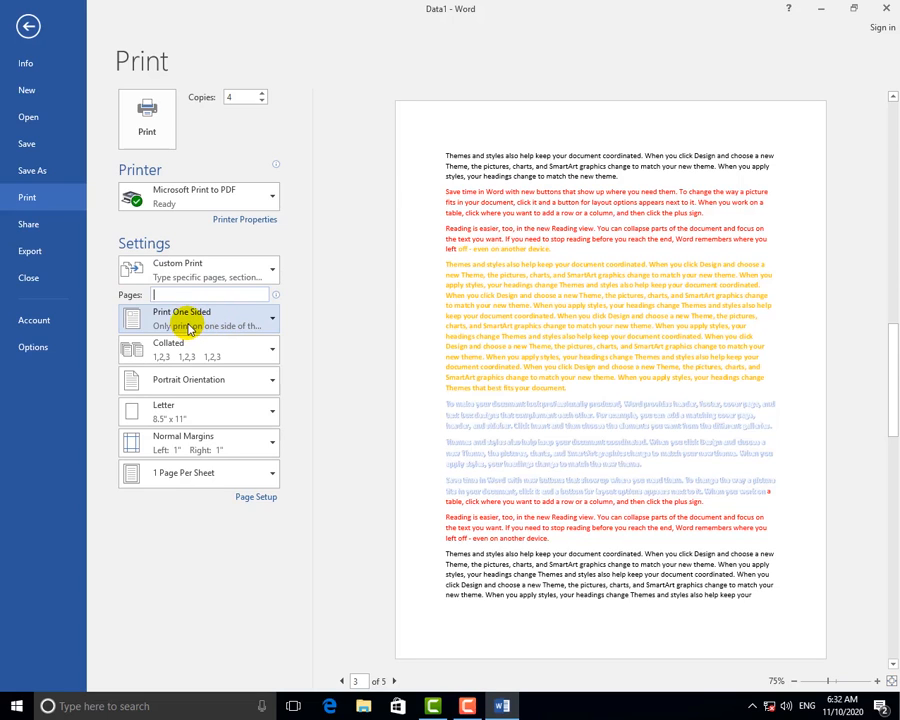
{"action": "left_click", "coordinate": [190, 329]}
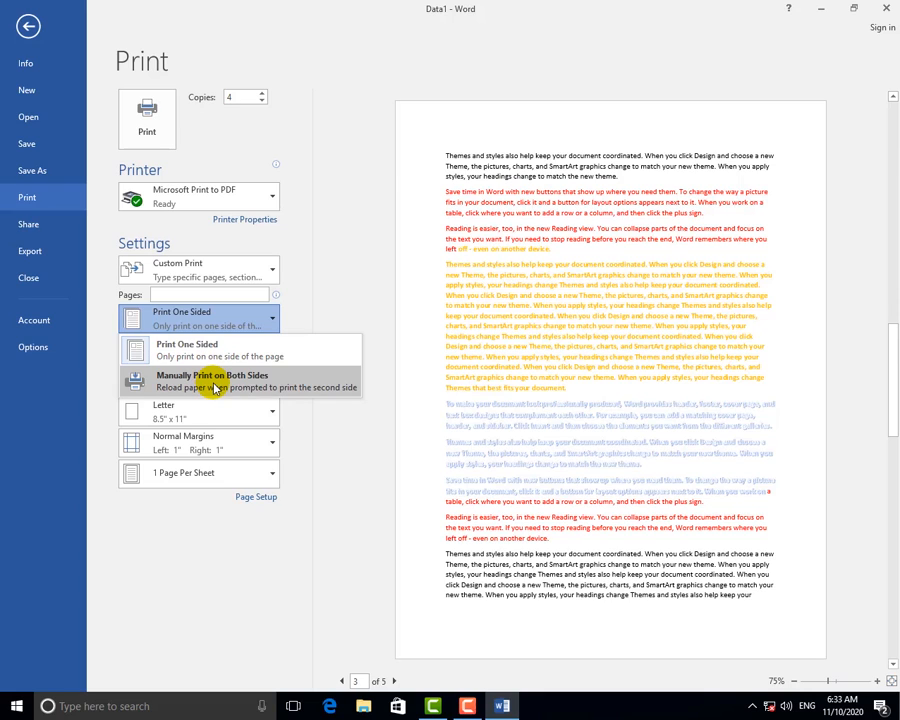
Close the printing-sides list, leaving Print One Sided selected.
{"action": "left_click", "coordinate": [300, 314]}
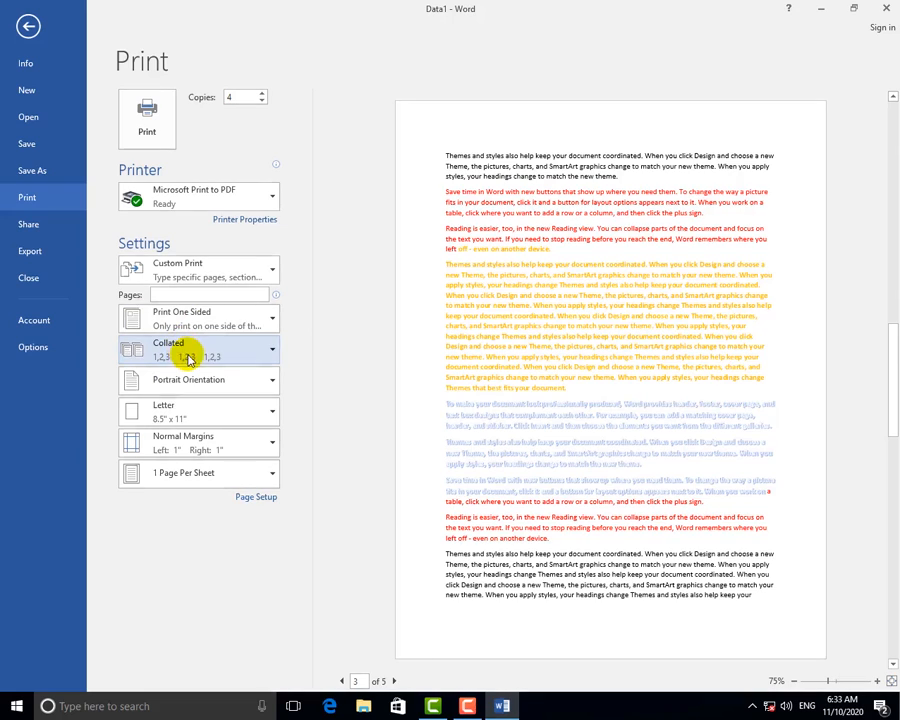
Compare the Collated and Uncollated options and keep copies Collated.
{"action": "left_click", "coordinate": [203, 358]}
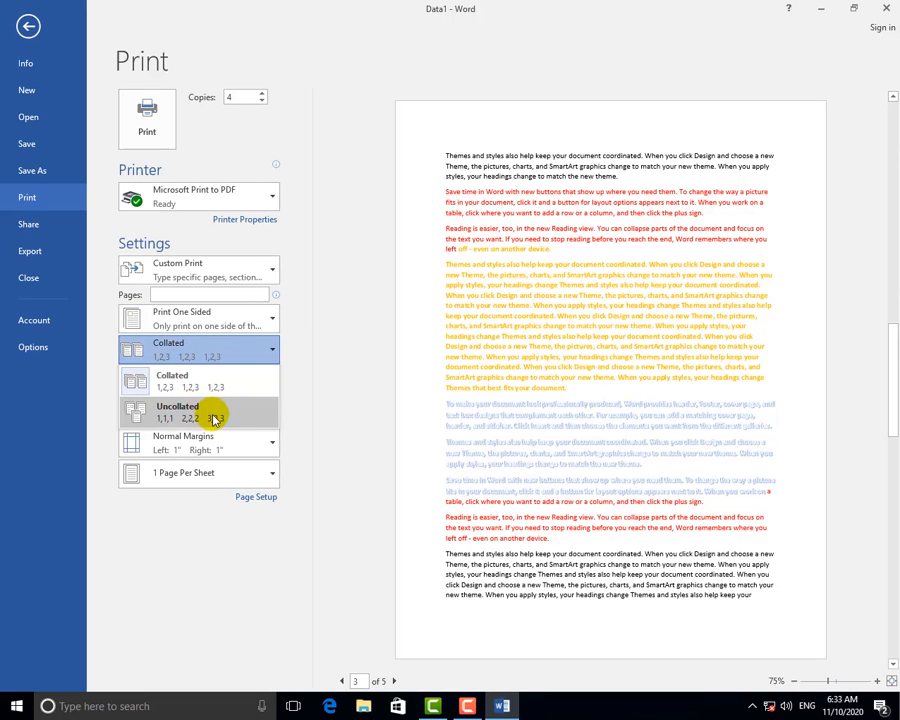
{"action": "left_click", "coordinate": [206, 357]}
{"action": "left_click", "coordinate": [206, 356]}
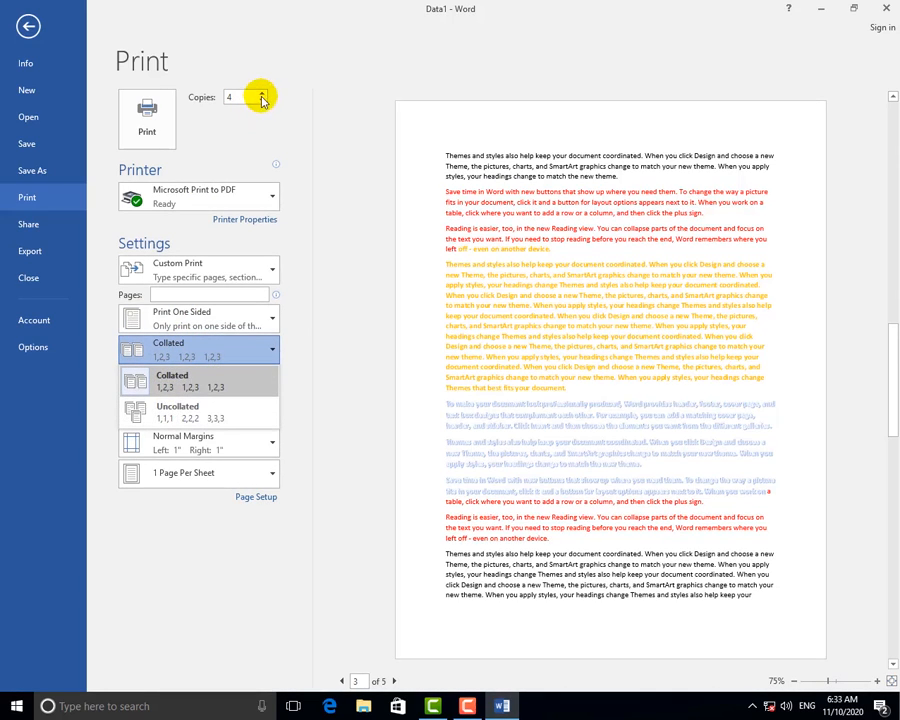
{"action": "left_click", "coordinate": [157, 360]}
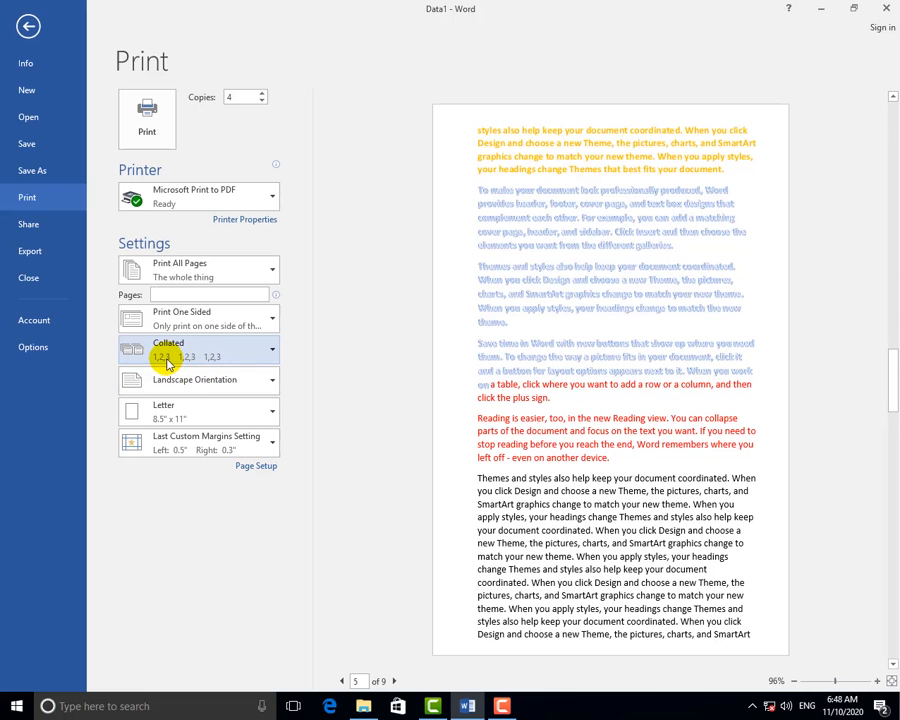
Toggle the printout orientation between portrait and landscape, settling on Portrait, and view paper sizes.
{"action": "left_click", "coordinate": [203, 383]}
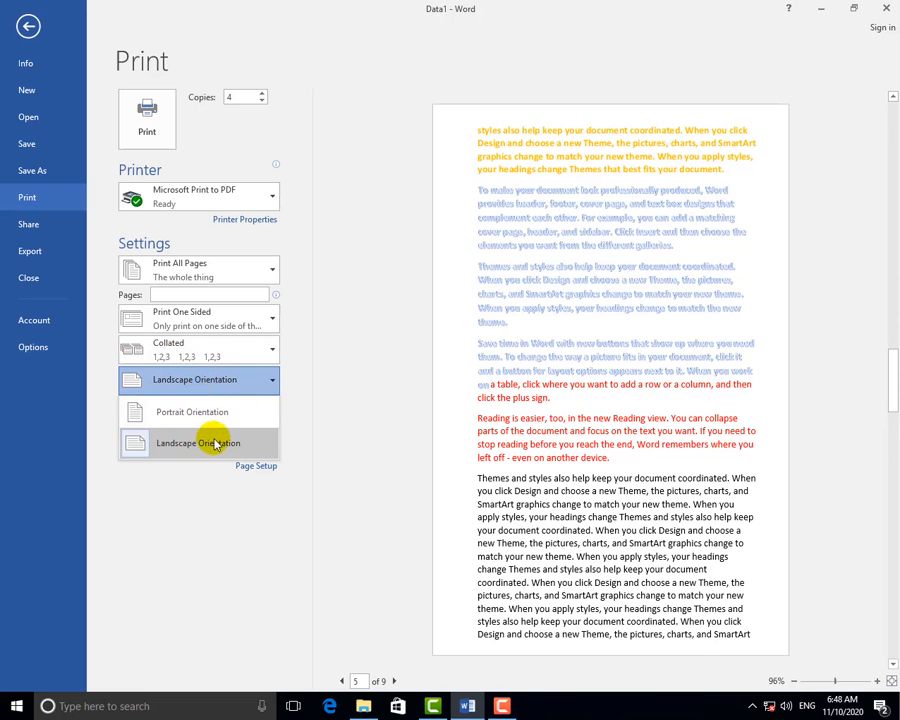
{"action": "left_click", "coordinate": [210, 412]}
{"action": "left_click", "coordinate": [196, 383]}
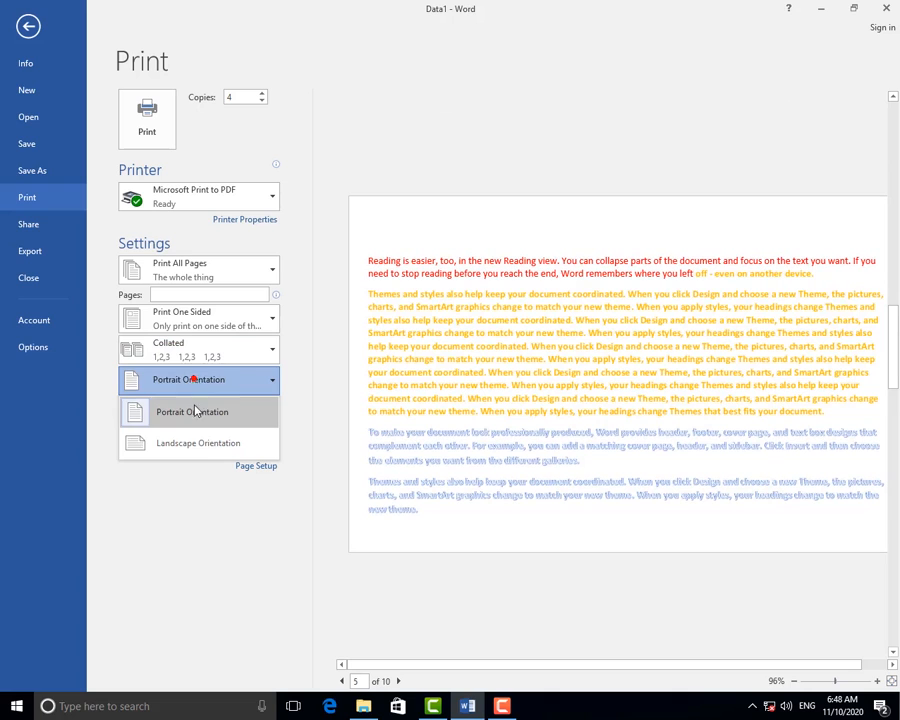
{"action": "left_click", "coordinate": [191, 432]}
{"action": "left_click", "coordinate": [193, 387]}
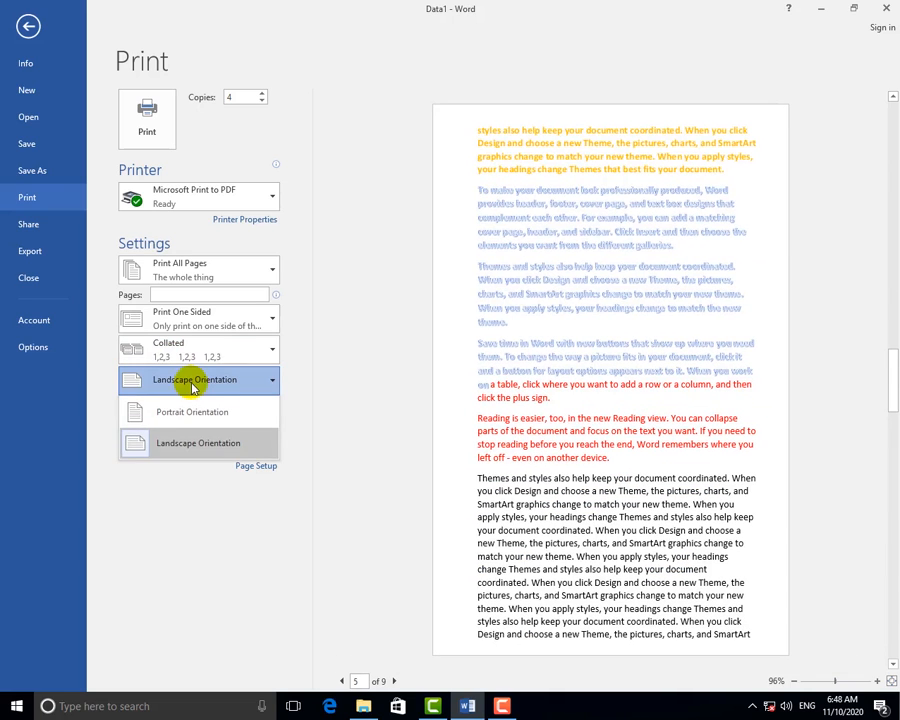
{"action": "left_click", "coordinate": [196, 442]}
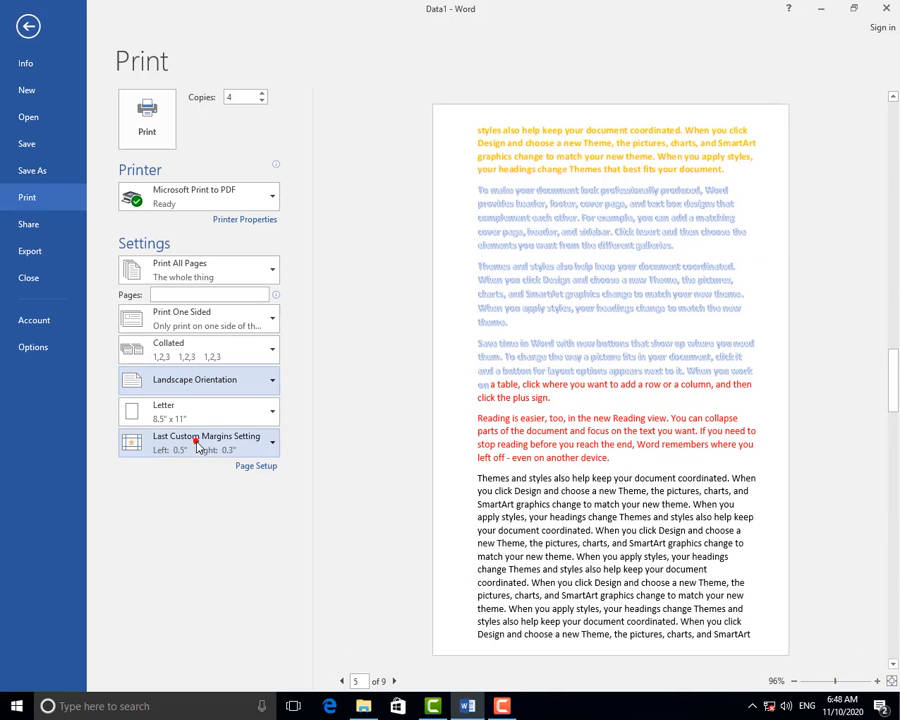
{"action": "left_click", "coordinate": [196, 393]}
{"action": "left_click", "coordinate": [187, 414]}
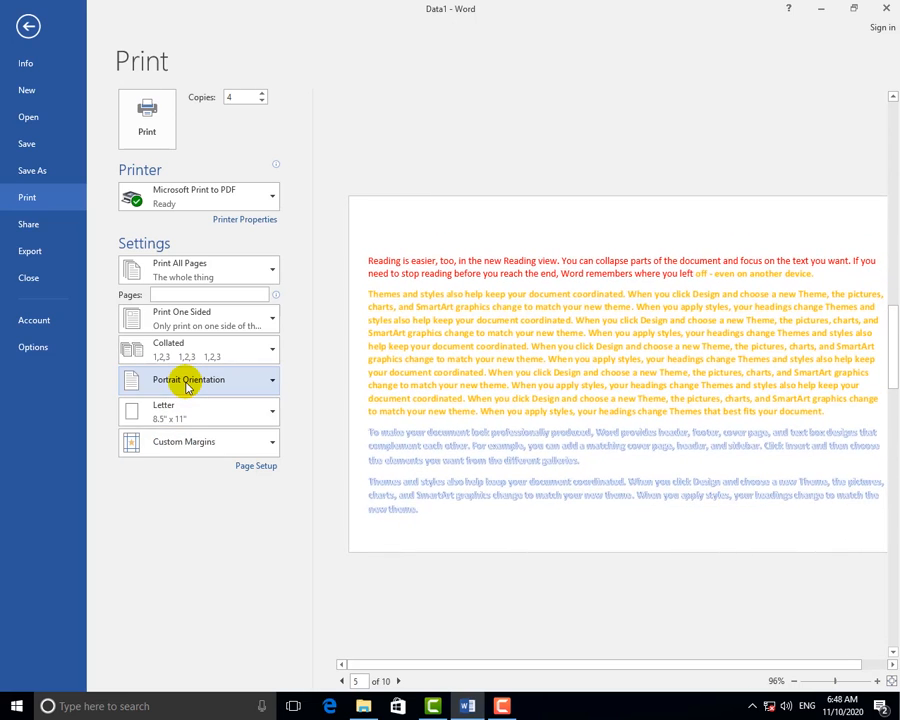
{"action": "left_click", "coordinate": [175, 415]}
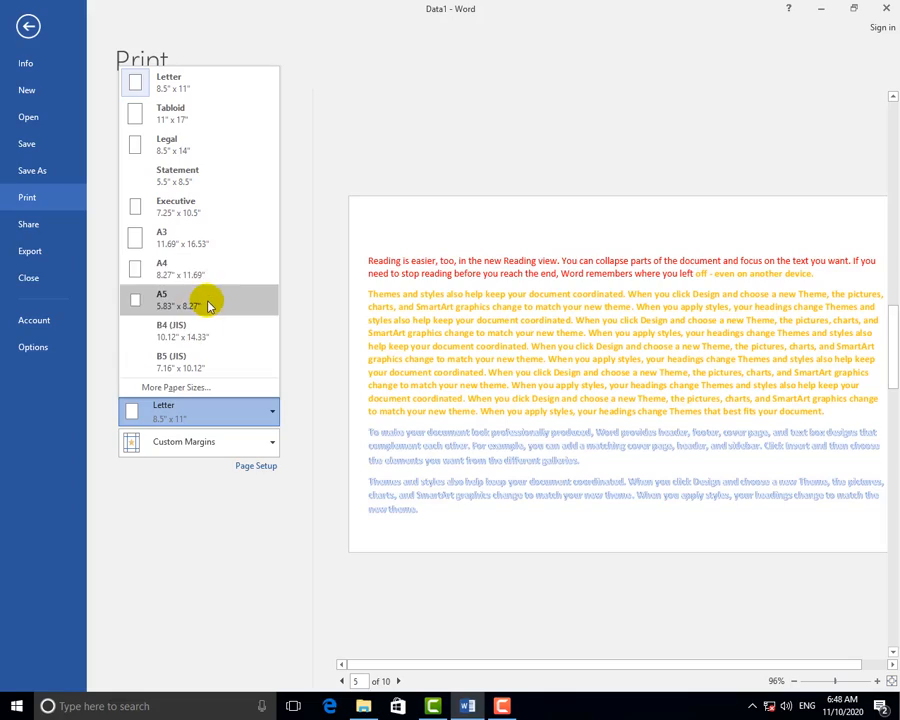
{"action": "left_click", "coordinate": [195, 270]}
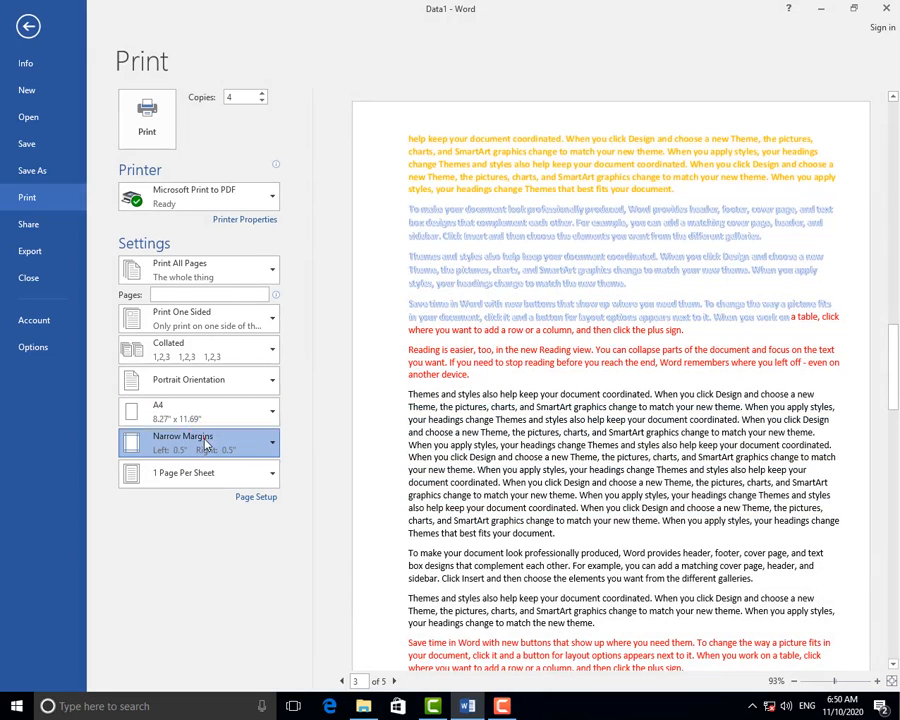
{"action": "left_click", "coordinate": [205, 444]}
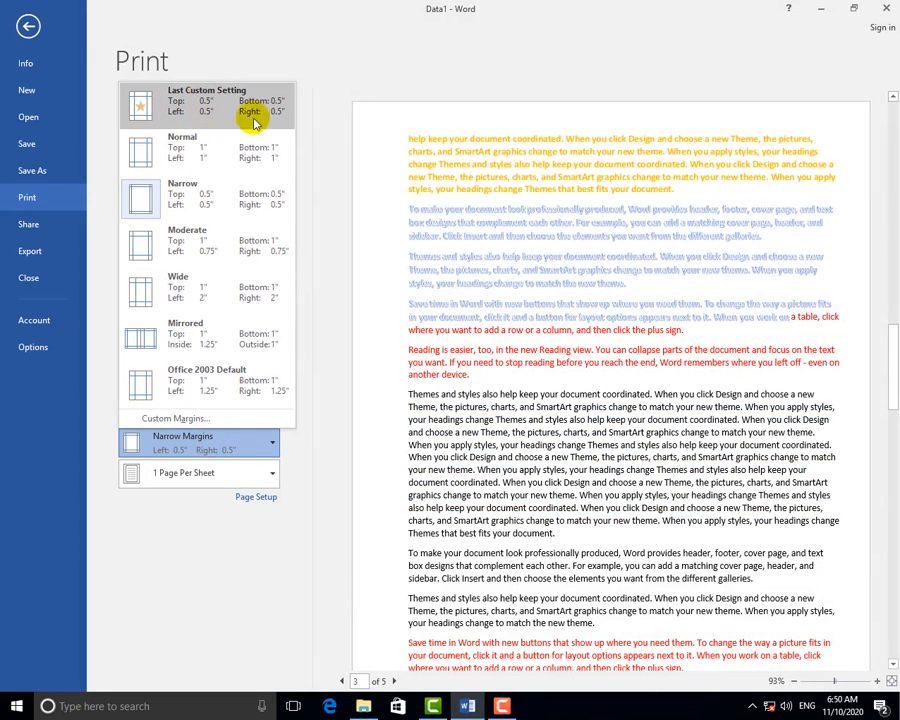
{"action": "left_click", "coordinate": [178, 150]}
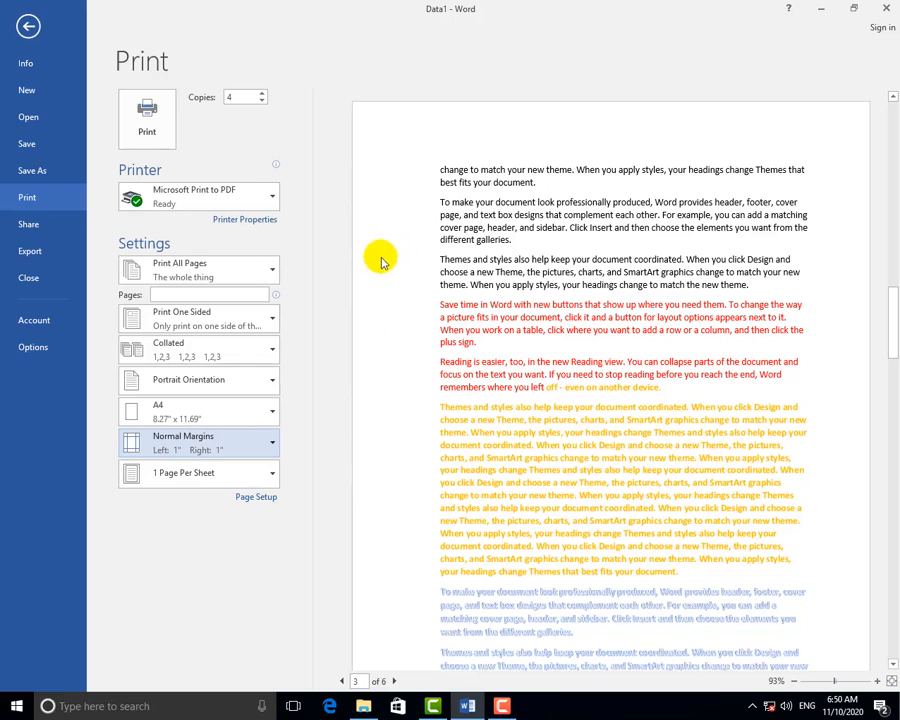
{"action": "left_click", "coordinate": [380, 424]}
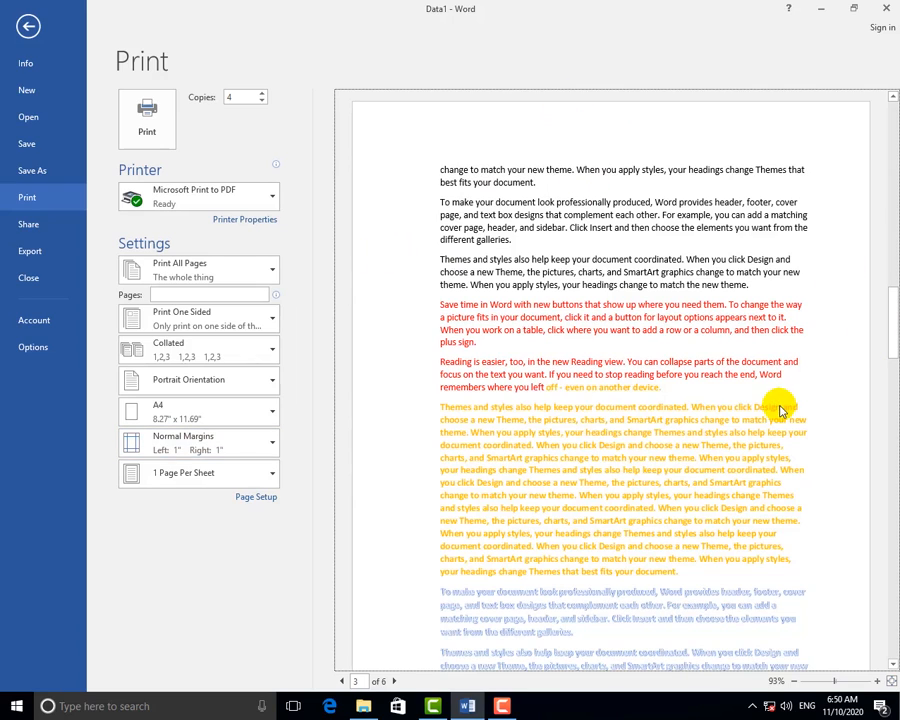
{"action": "scroll", "coordinate": [522, 352], "scroll_direction": "down", "scroll_amount": 3}
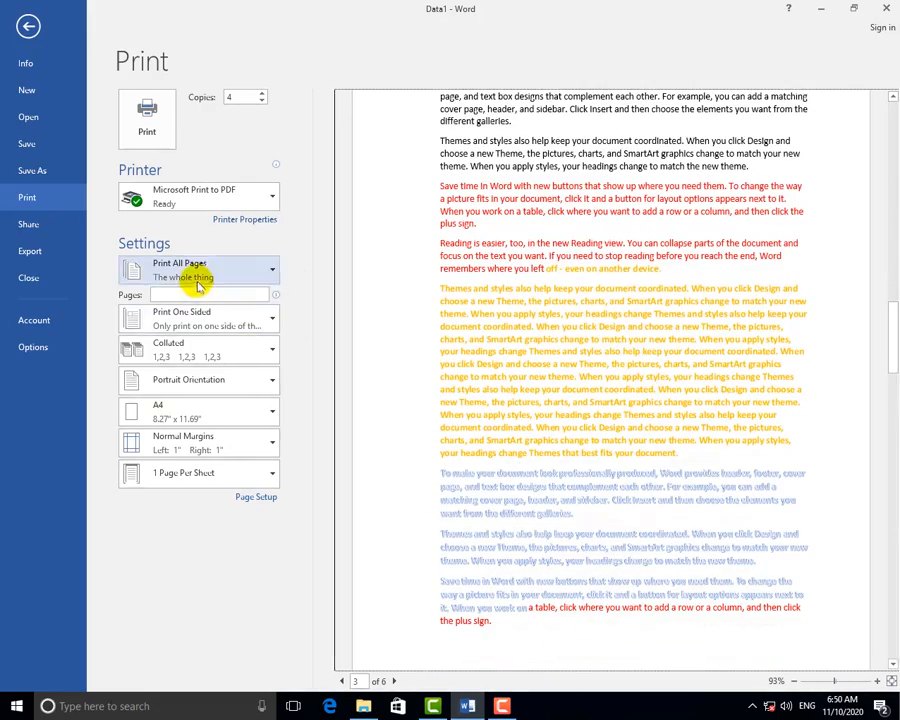
{"action": "left_click", "coordinate": [200, 440]}
{"action": "left_click", "coordinate": [200, 195]}
{"action": "left_click", "coordinate": [186, 445]}
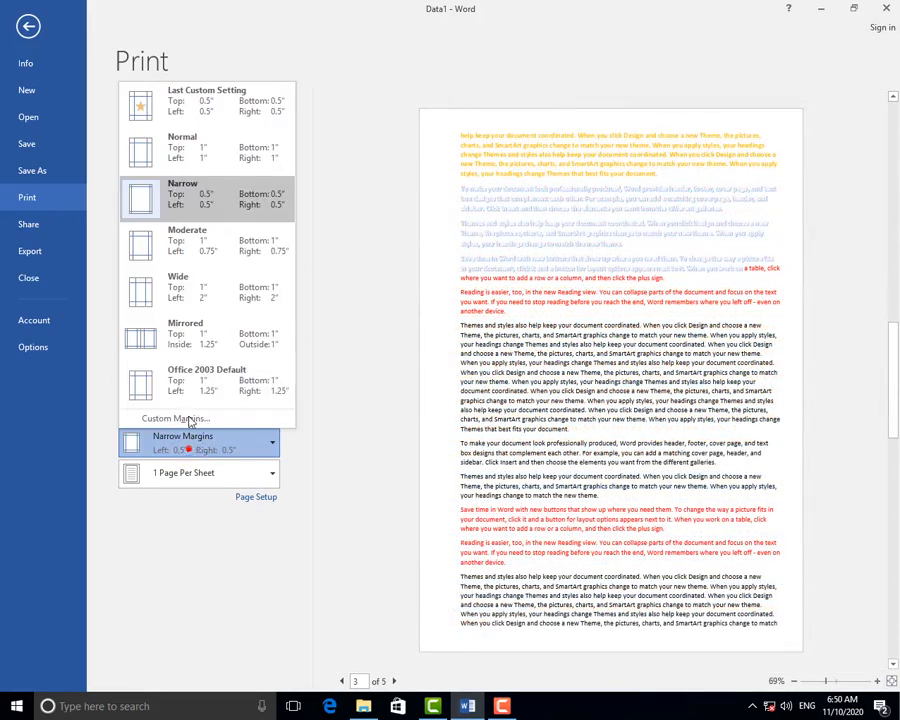
{"action": "left_click", "coordinate": [208, 198]}
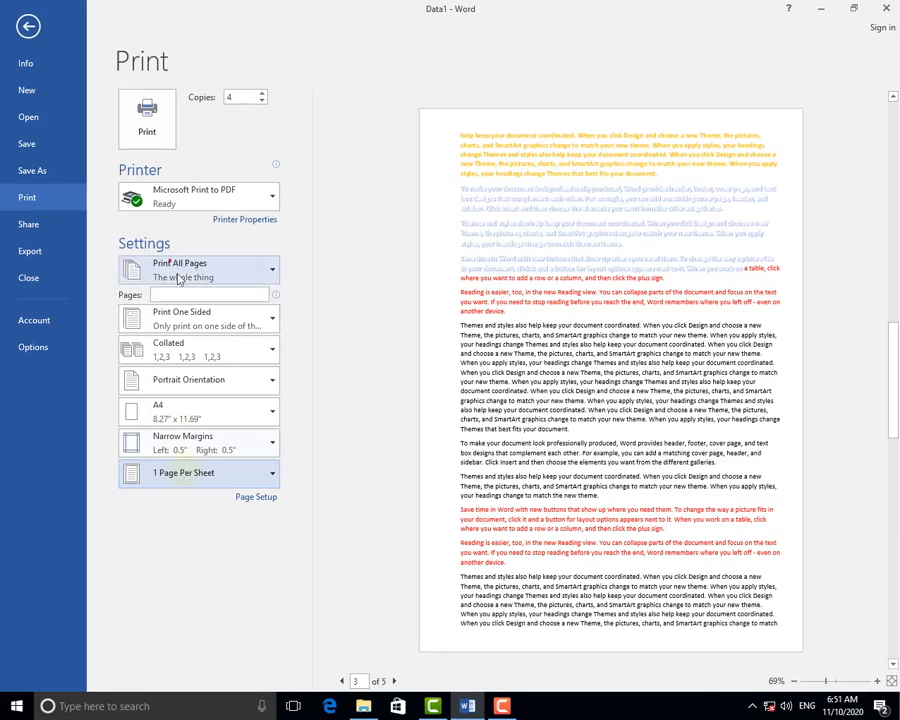
{"action": "left_click", "coordinate": [190, 483]}
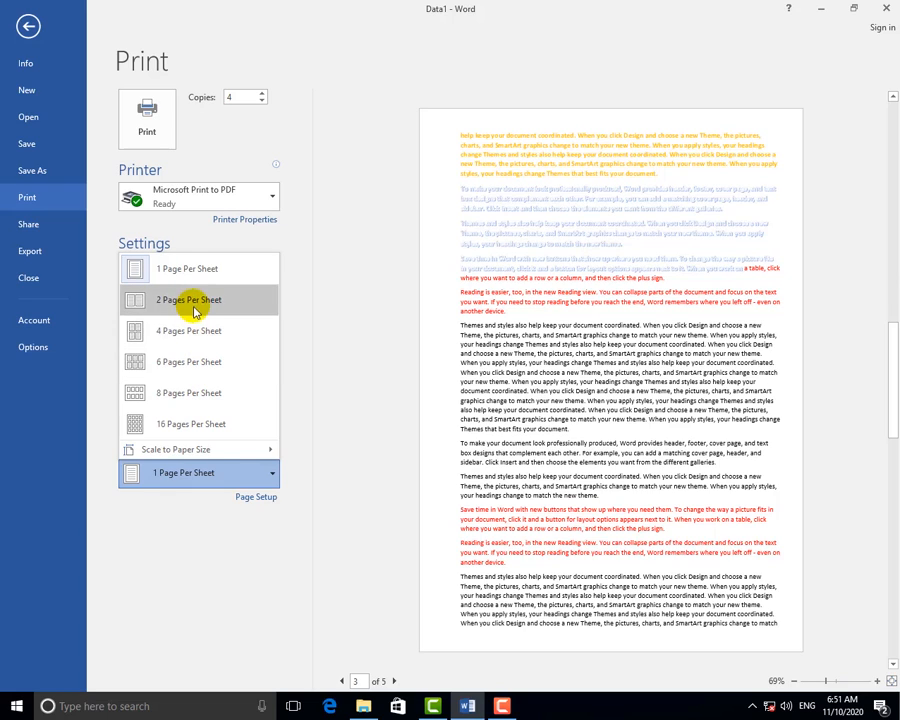
{"action": "left_click", "coordinate": [211, 515]}
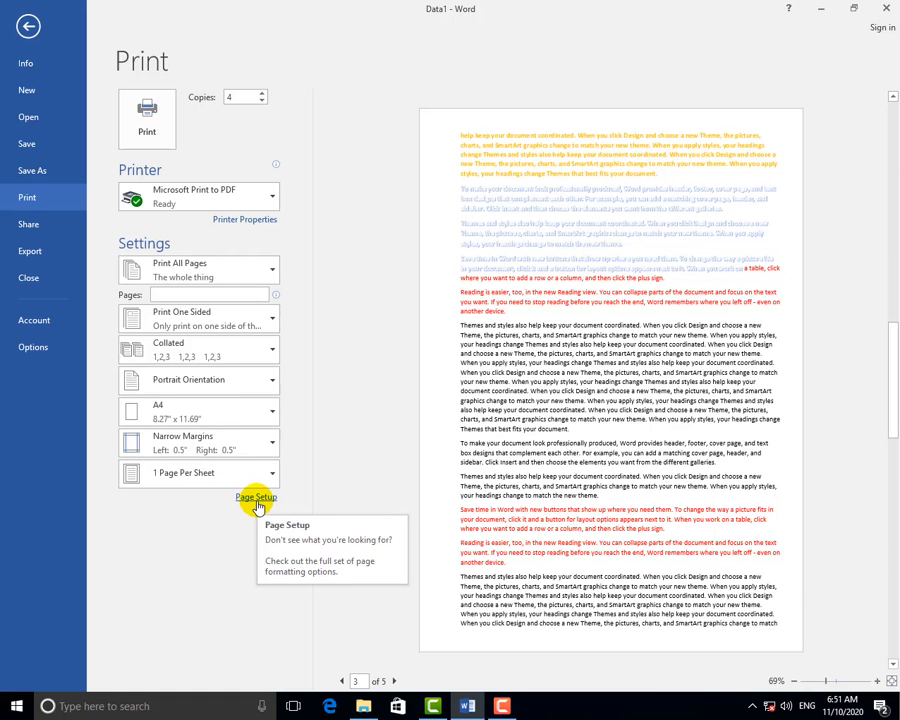
In Page Setup, set margins top 0.3", left and bottom 0.2", right 0.8", gutter 0.4".
{"action": "left_click", "coordinate": [252, 500]}
{"action": "left_click_drag", "start_coordinate": [444, 64], "coordinate": [452, 91]}
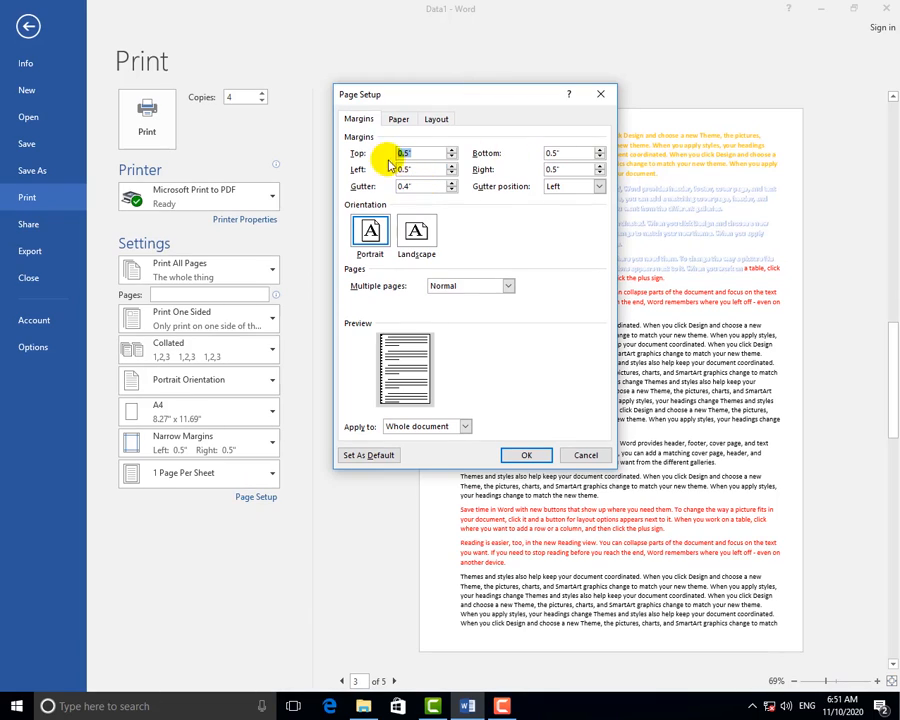
{"action": "left_click", "coordinate": [452, 158]}
{"action": "left_click", "coordinate": [452, 158]}
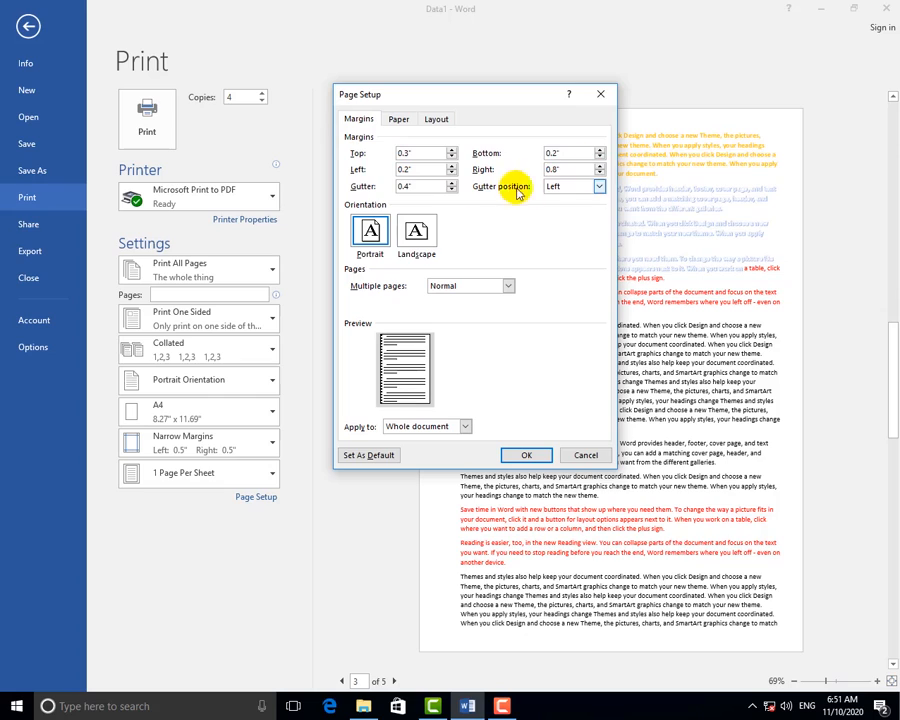
{"action": "left_click_drag", "start_coordinate": [433, 186], "coordinate": [299, 186]}
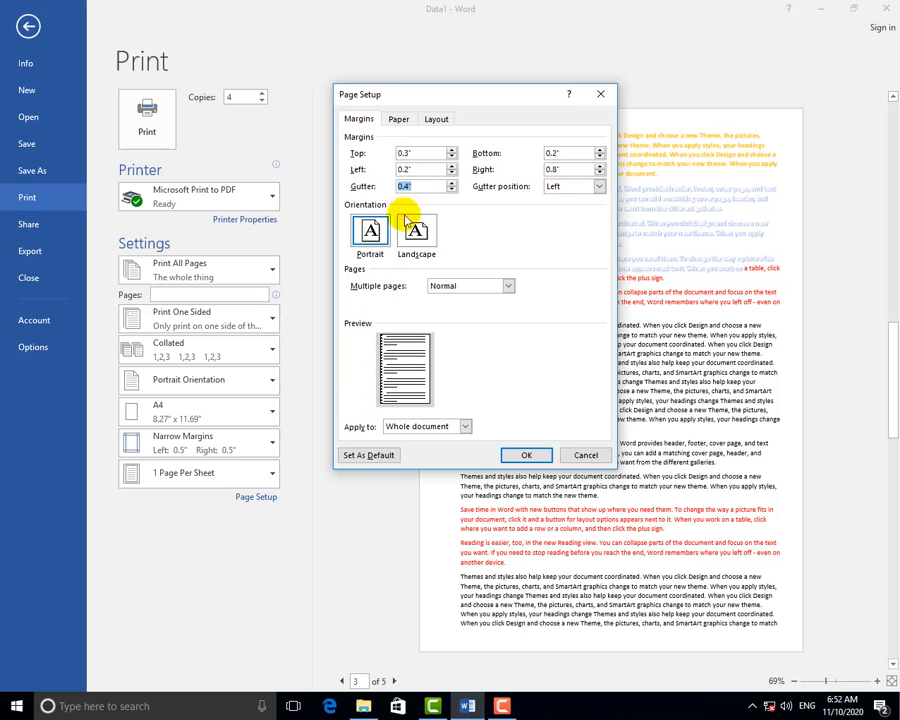
{"action": "left_click", "coordinate": [452, 183]}
{"action": "left_click", "coordinate": [452, 183]}
{"action": "left_click", "coordinate": [452, 183]}
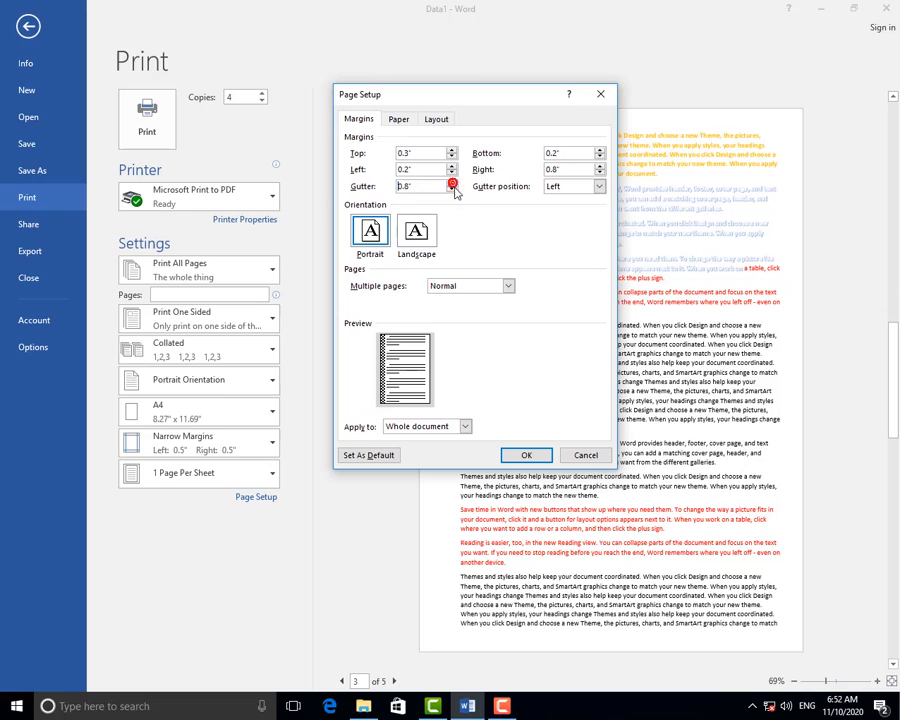
{"action": "left_click", "coordinate": [452, 191]}
{"action": "left_click", "coordinate": [452, 191]}
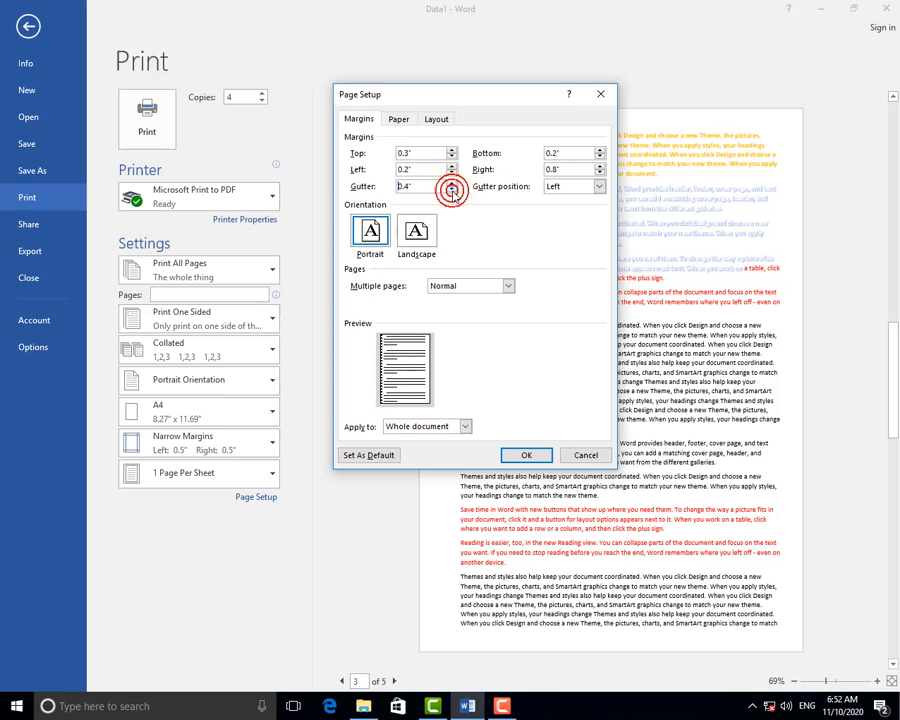
{"action": "left_click", "coordinate": [598, 186]}
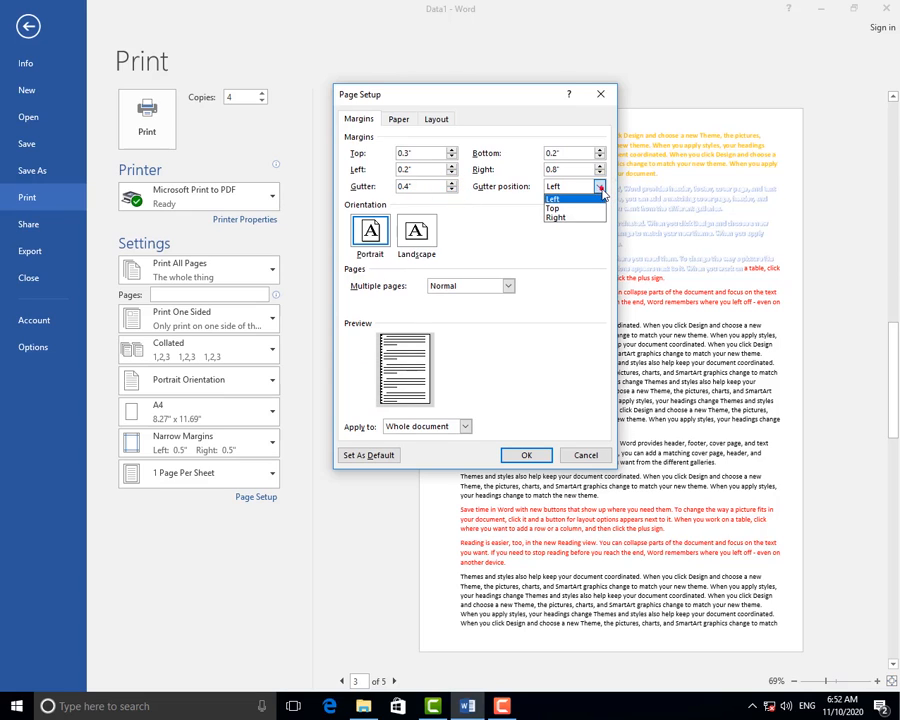
Put the gutter on the right side, keeping Multiple pages set to Normal.
{"action": "left_click", "coordinate": [553, 208]}
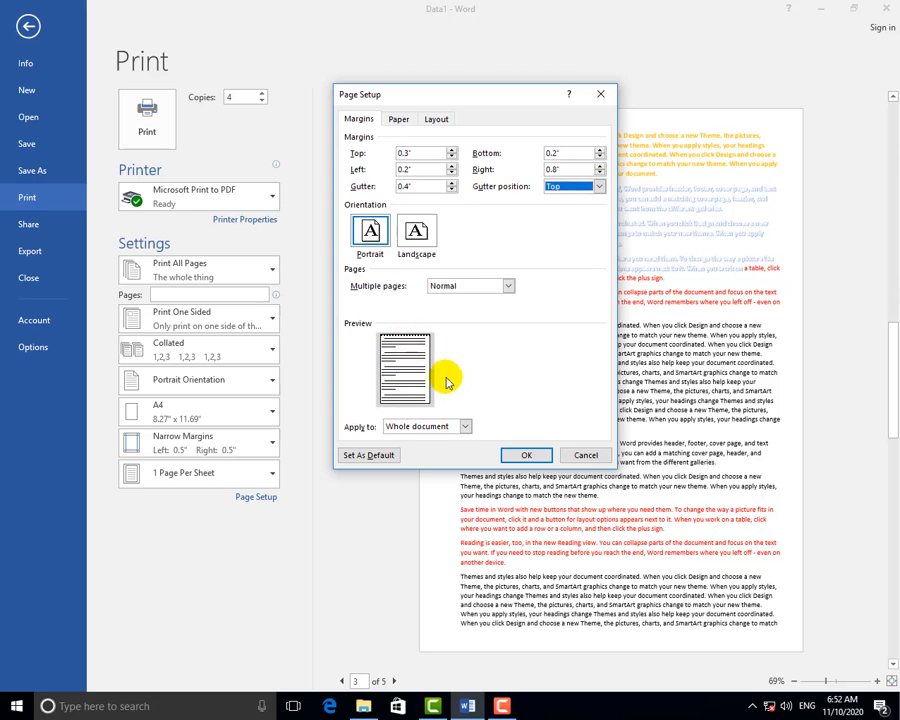
{"action": "left_click", "coordinate": [570, 188]}
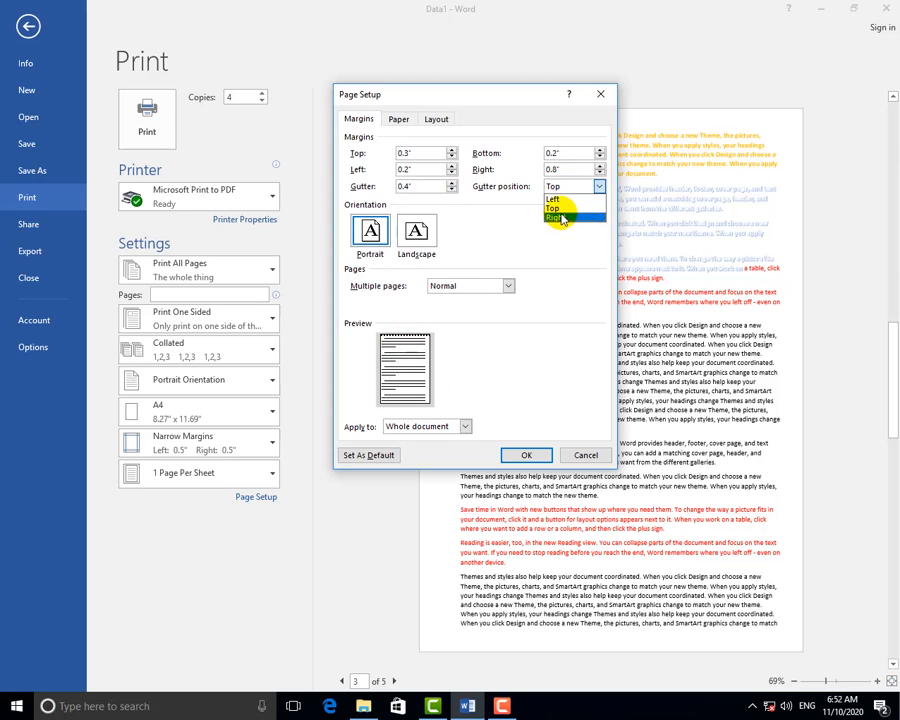
{"action": "left_click", "coordinate": [563, 218]}
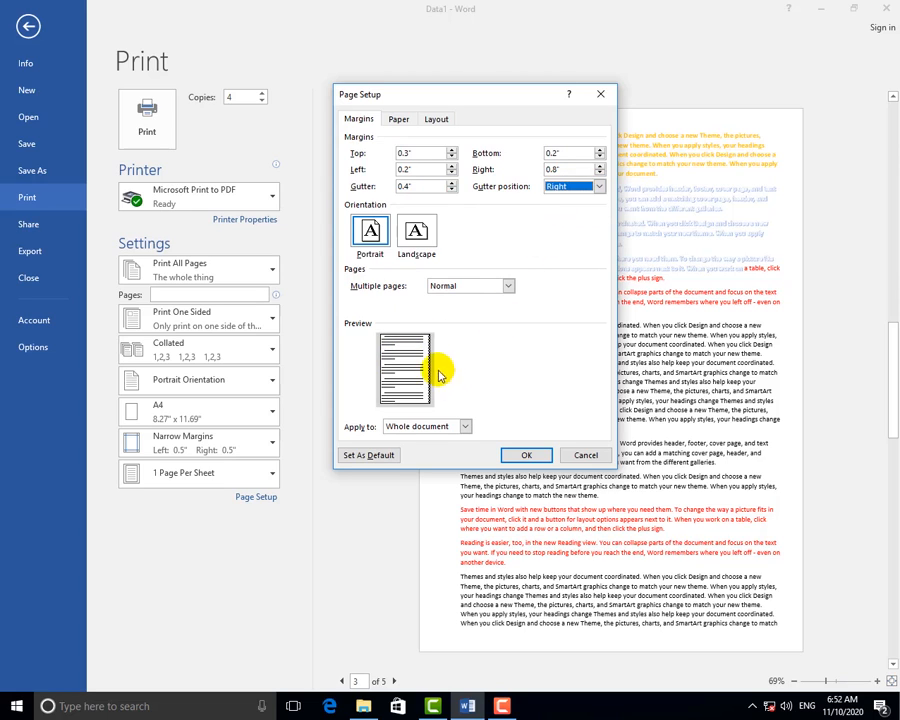
{"action": "left_click", "coordinate": [465, 292]}
{"action": "left_click", "coordinate": [565, 300]}
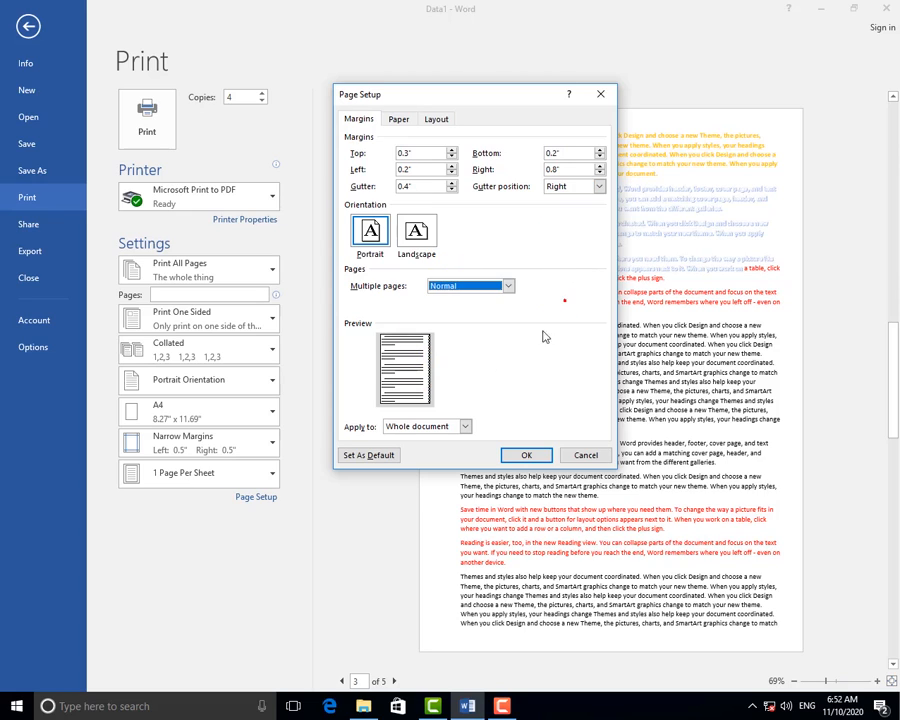
Apply the margins to the whole document and save them as the default for new documents.
{"action": "left_click", "coordinate": [443, 427]}
{"action": "left_click", "coordinate": [505, 394]}
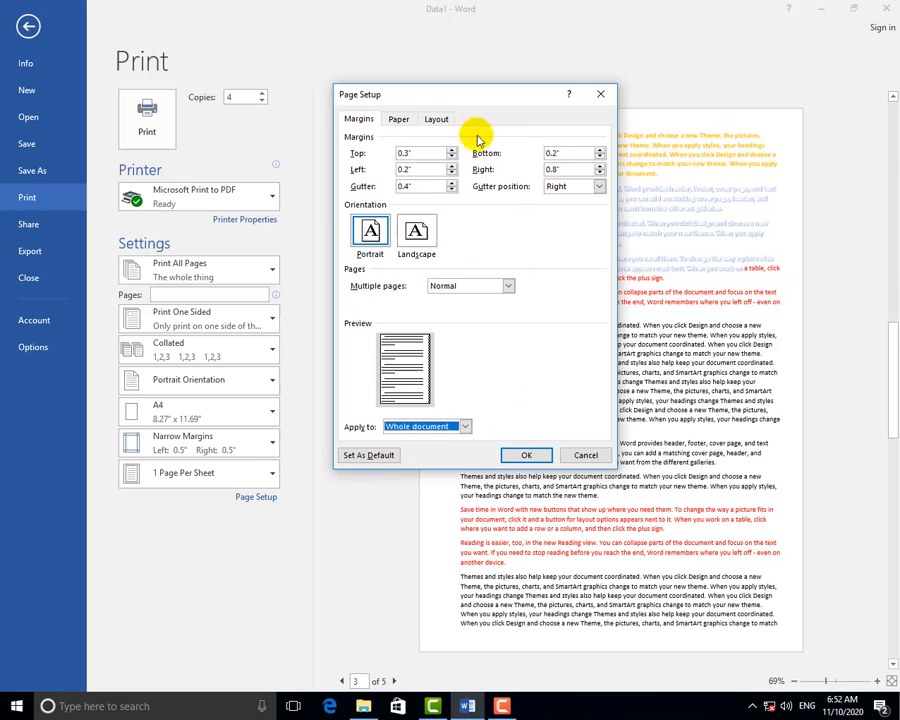
{"action": "left_click", "coordinate": [365, 457]}
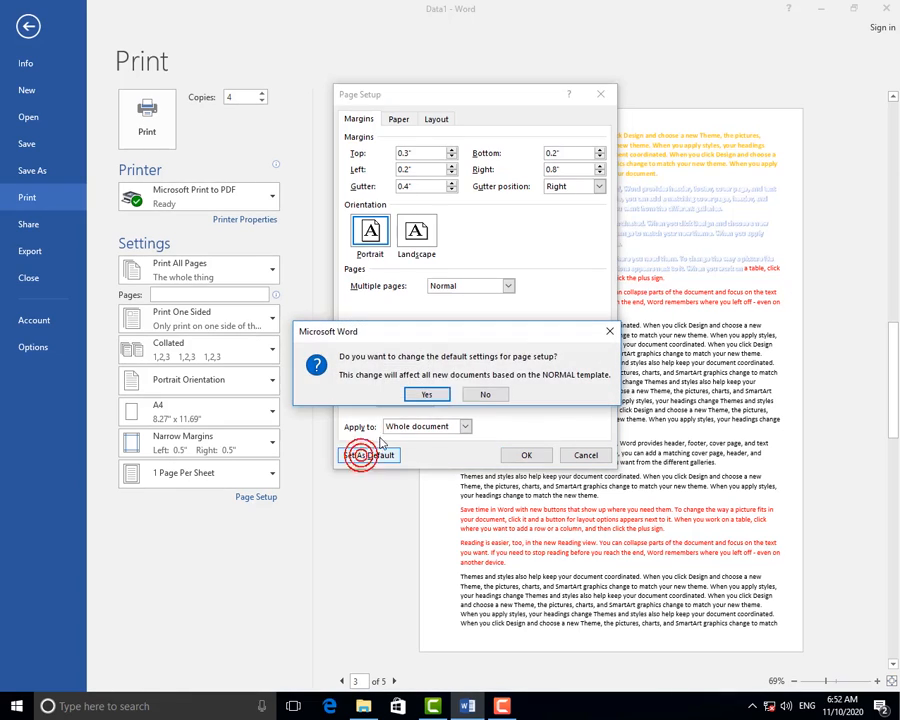
{"action": "left_click", "coordinate": [436, 396]}
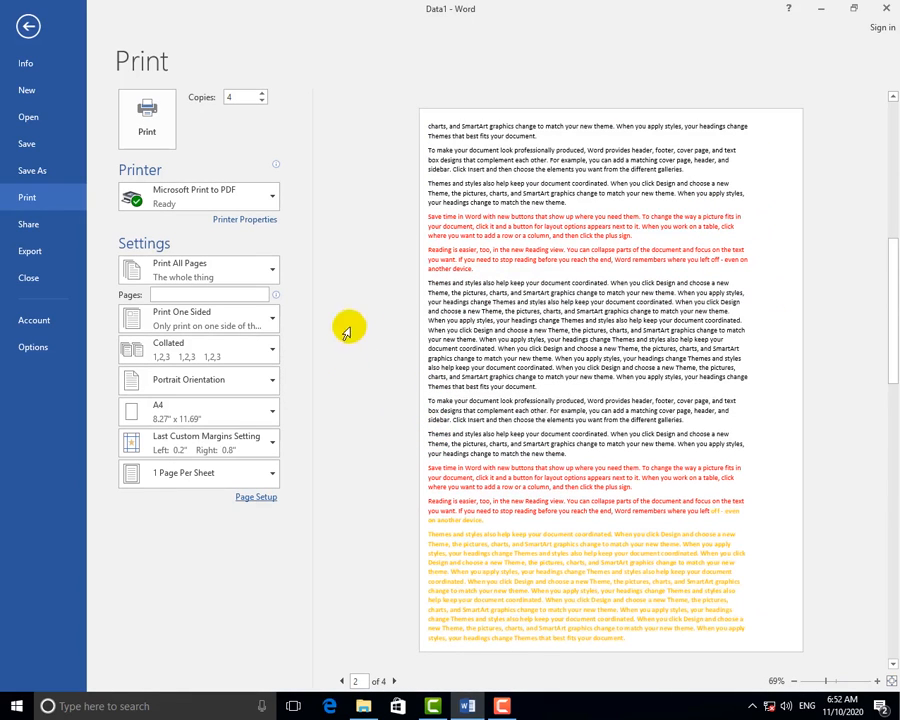